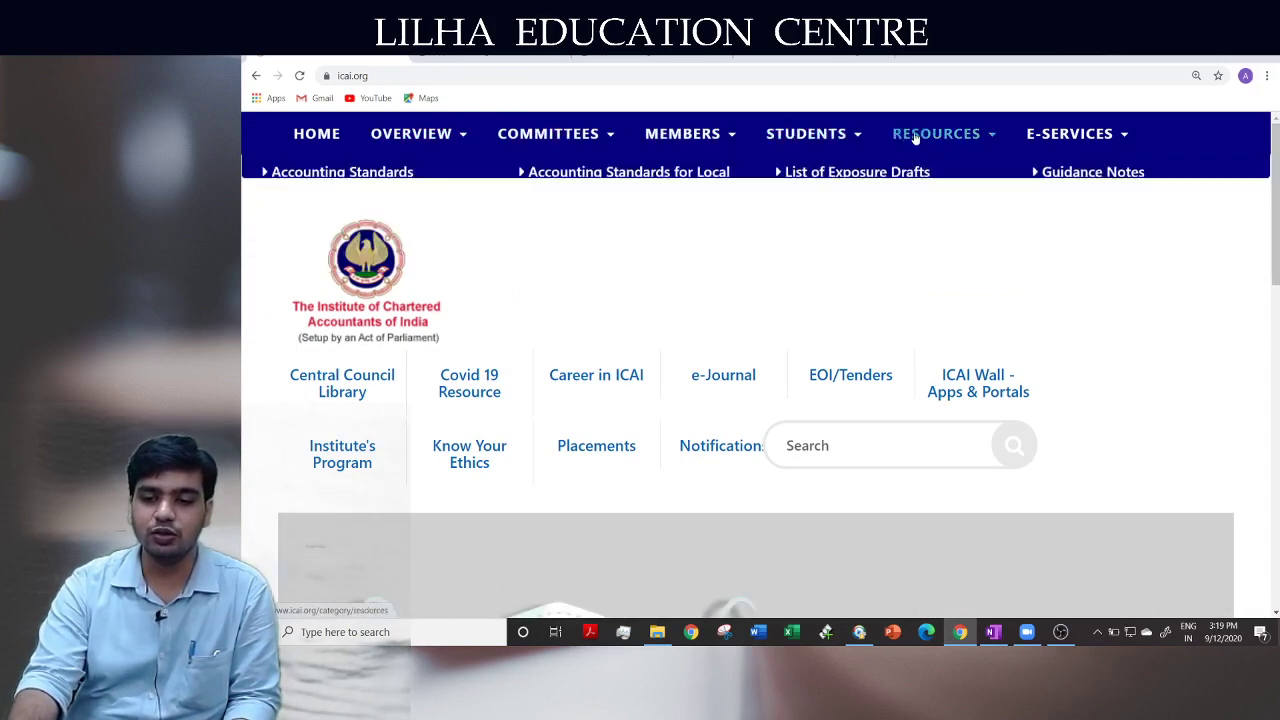
Go to Students Services under E-Services and open 'Entry level forms (Foundation and Intermediate (Direct Entry))'
mouse_move(1058, 140)
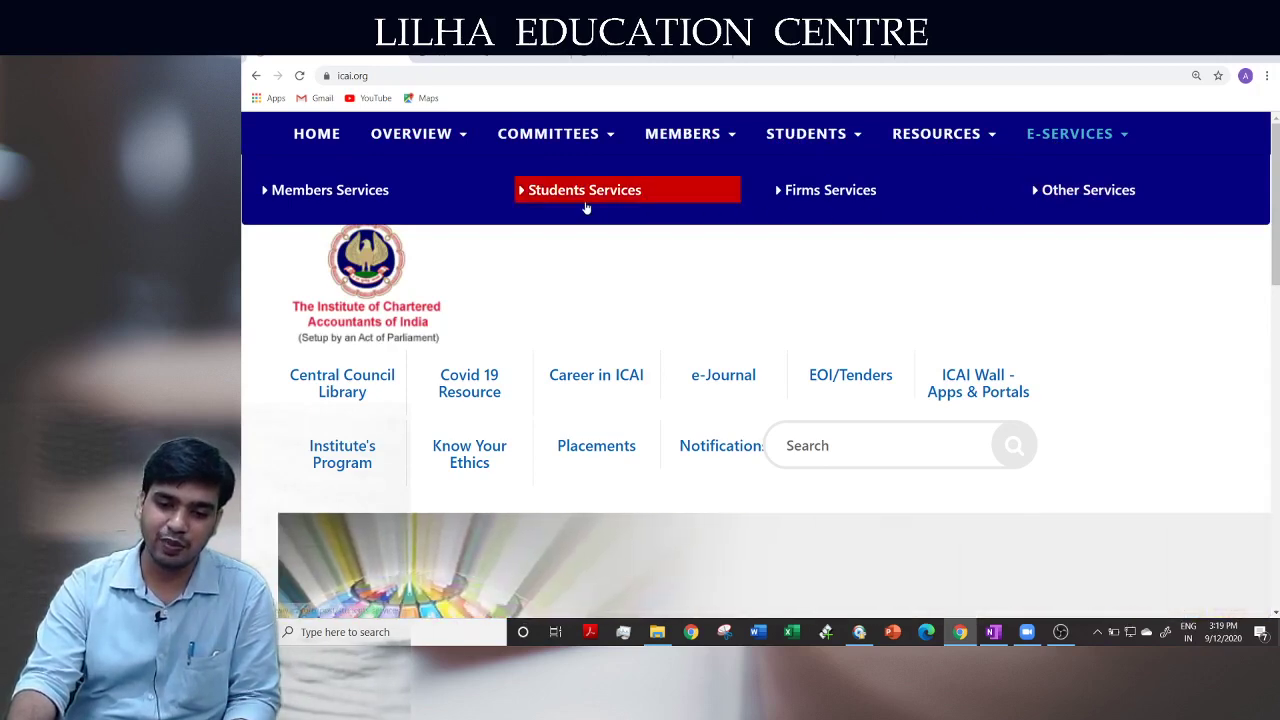
click(586, 195)
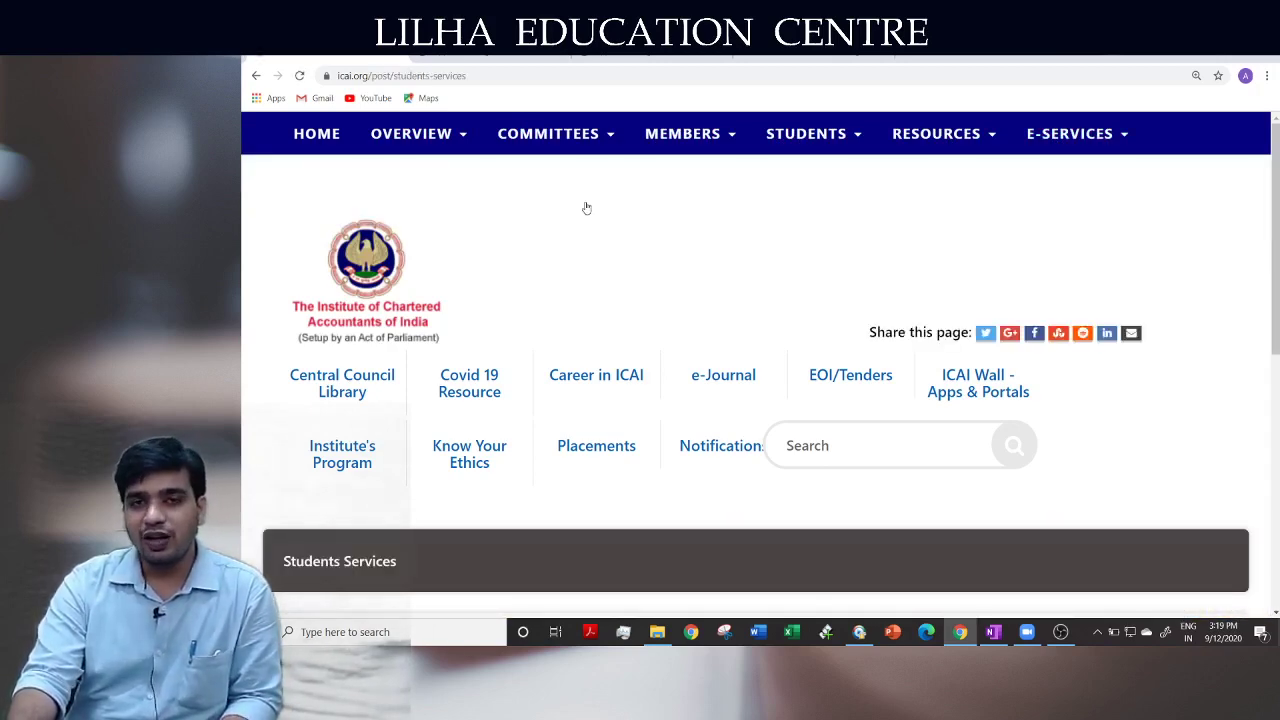
scroll(686, 371, down, 5)
scroll(690, 372, down, 1)
scroll(690, 372, up, 5)
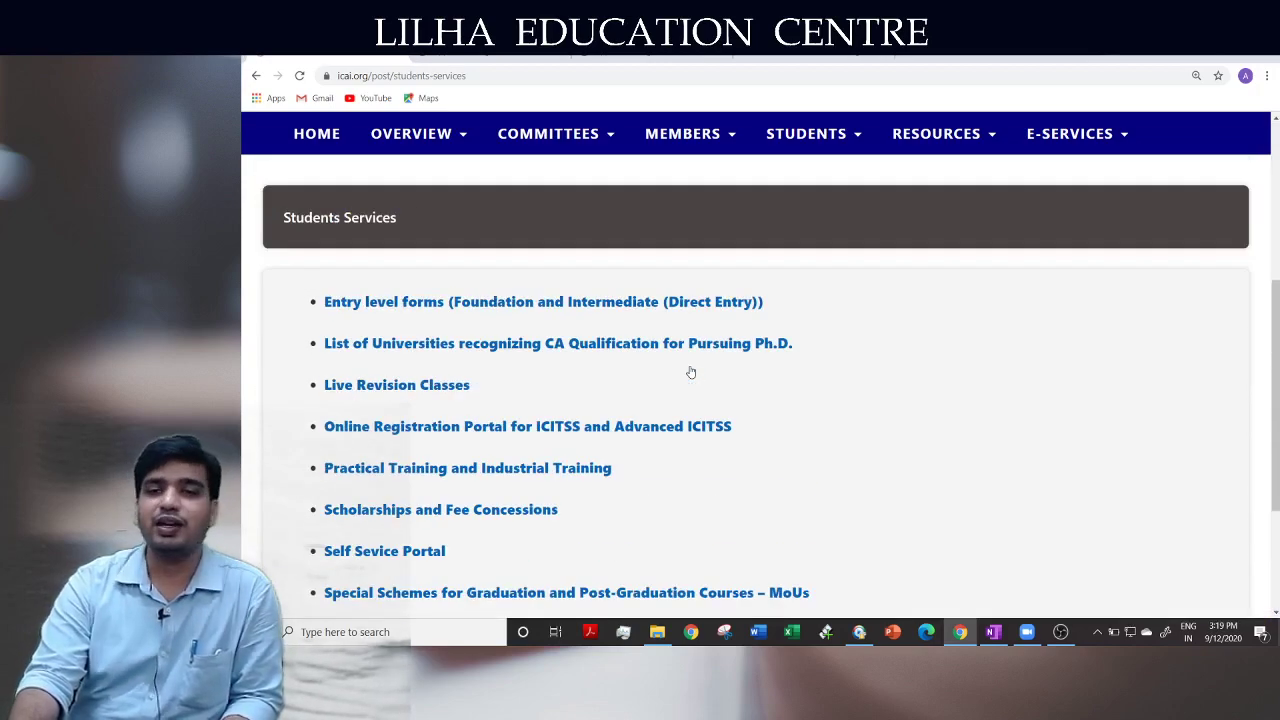
scroll(689, 371, down, 2)
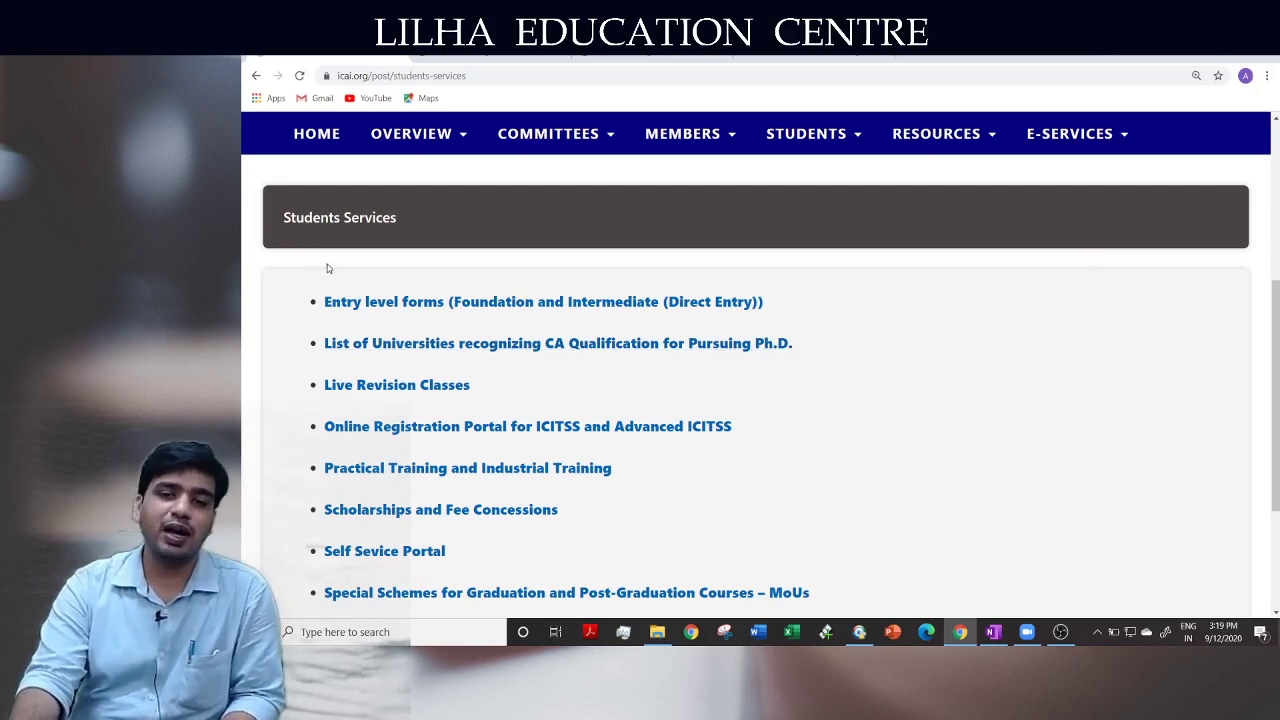
scroll(620, 357, up, 3)
mouse_move(1075, 140)
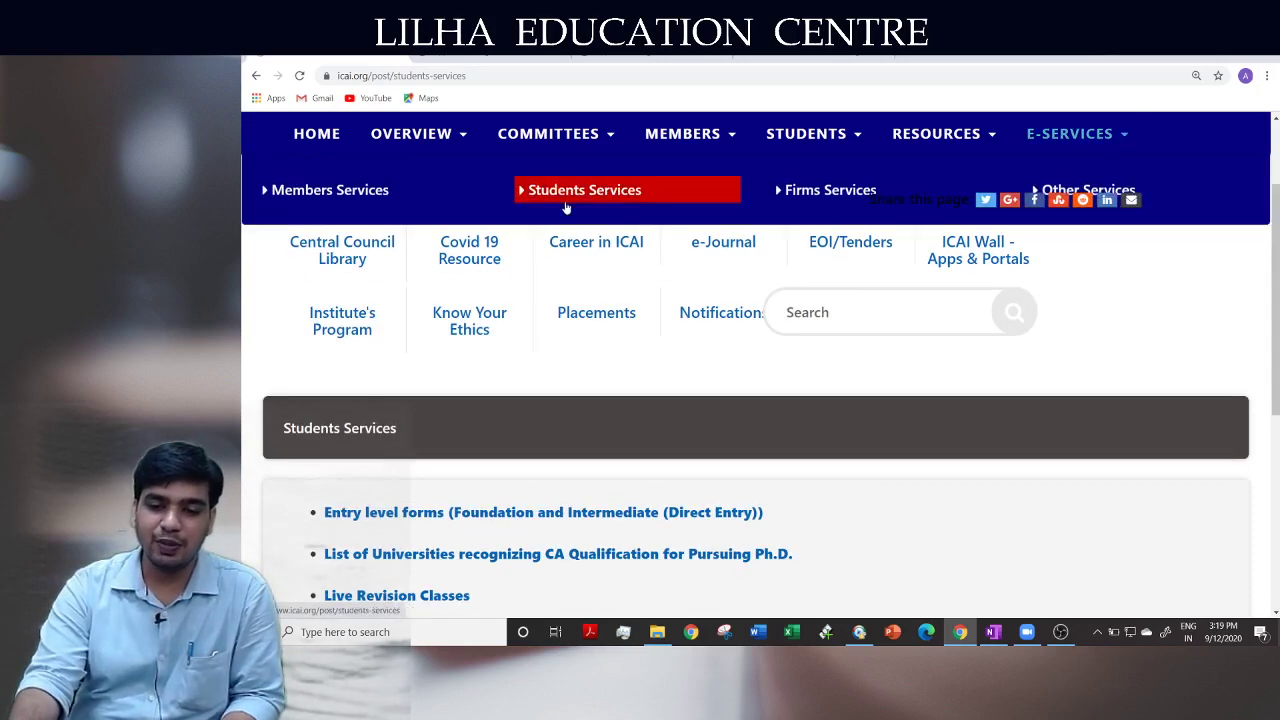
scroll(618, 382, down, 3)
scroll(618, 382, down, 1)
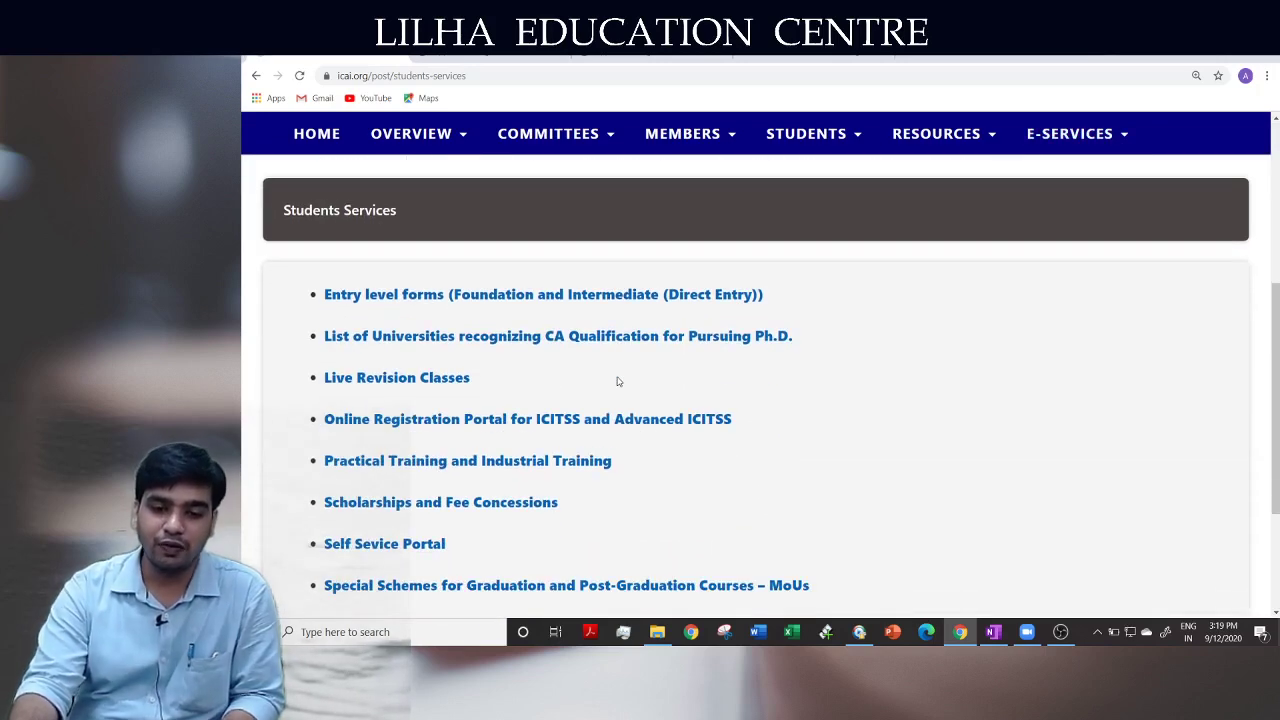
key(ctrl+plus)
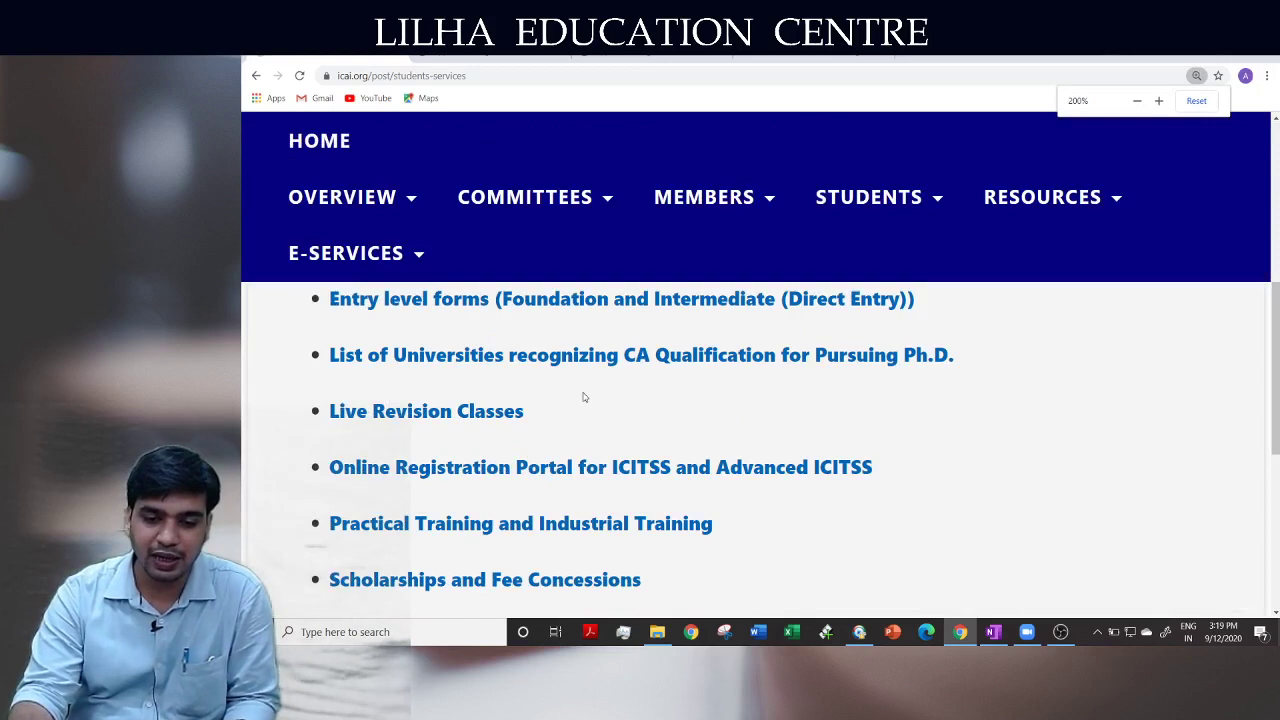
scroll(586, 398, up, 1)
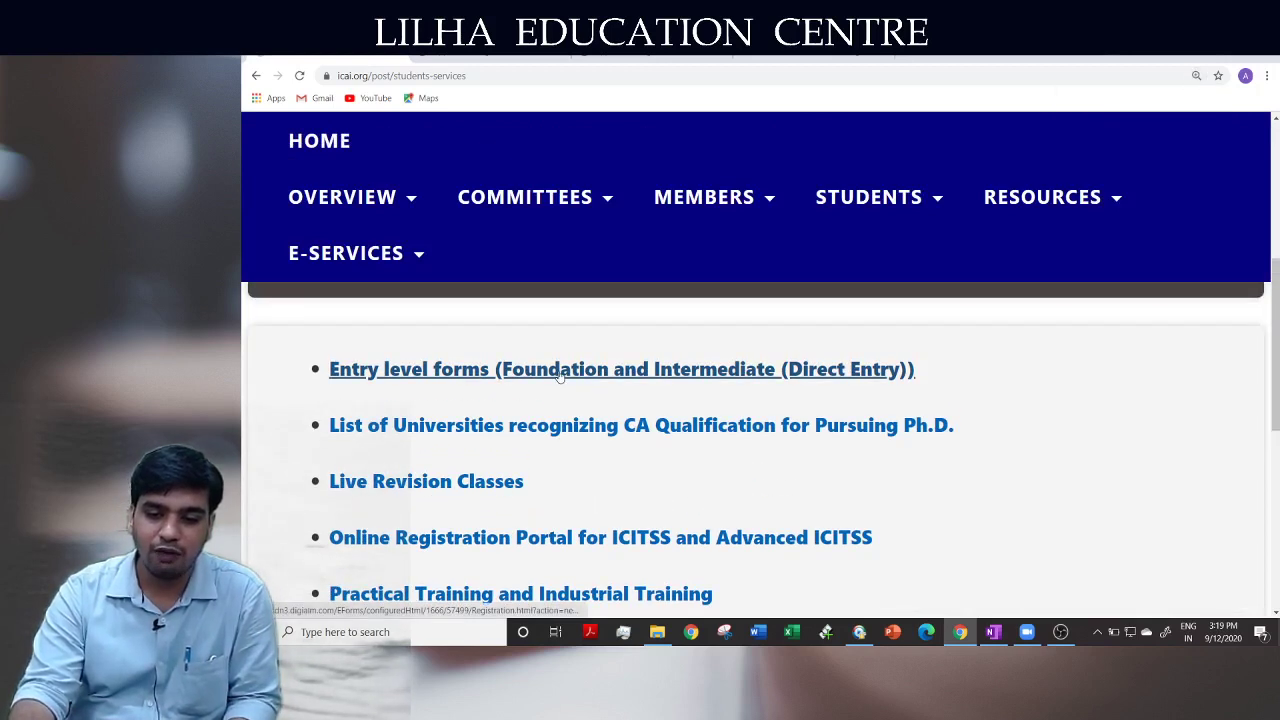
click(560, 370)
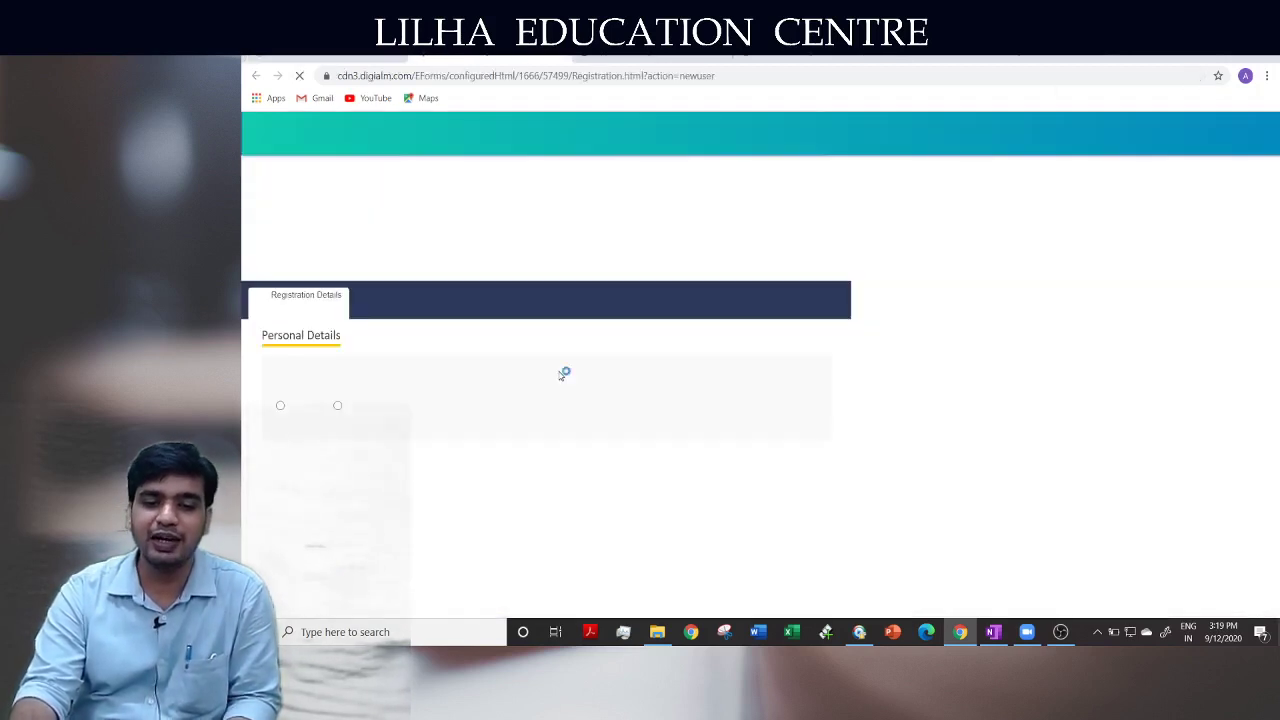
Return to the blank registration form and open the Salutation dropdown under Personal Details
key(alt+Left)
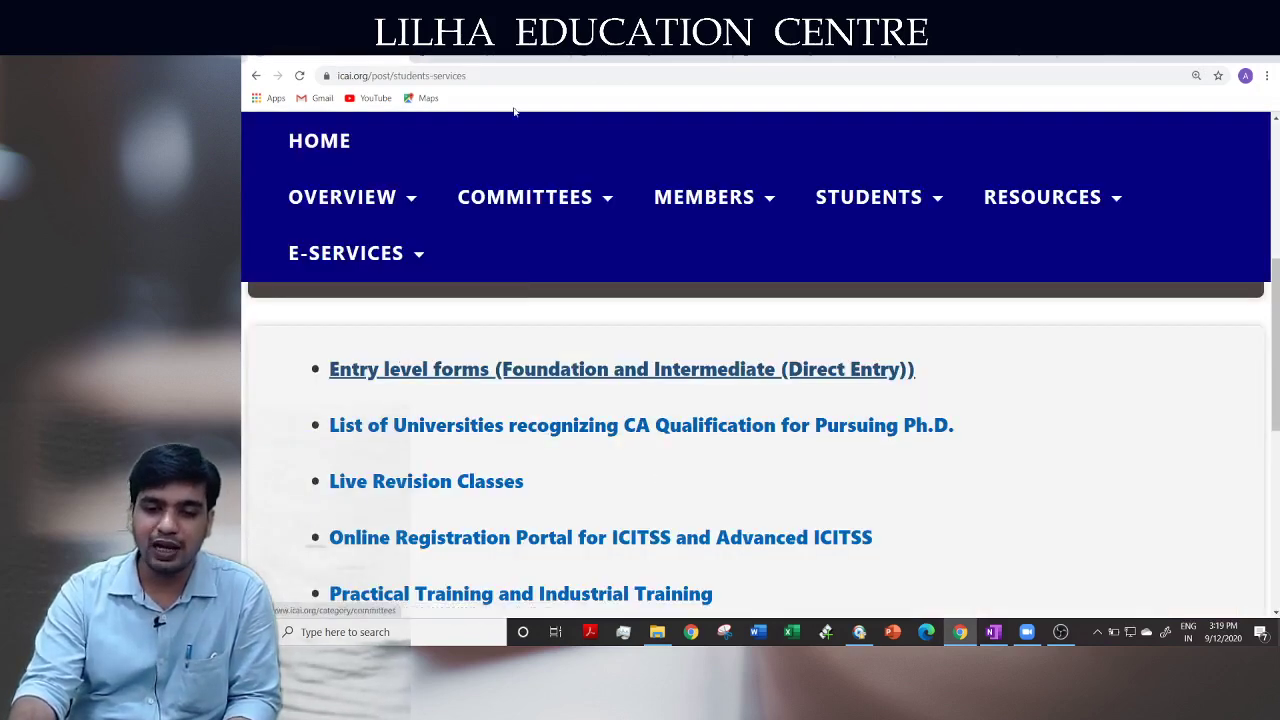
click(680, 54)
click(728, 54)
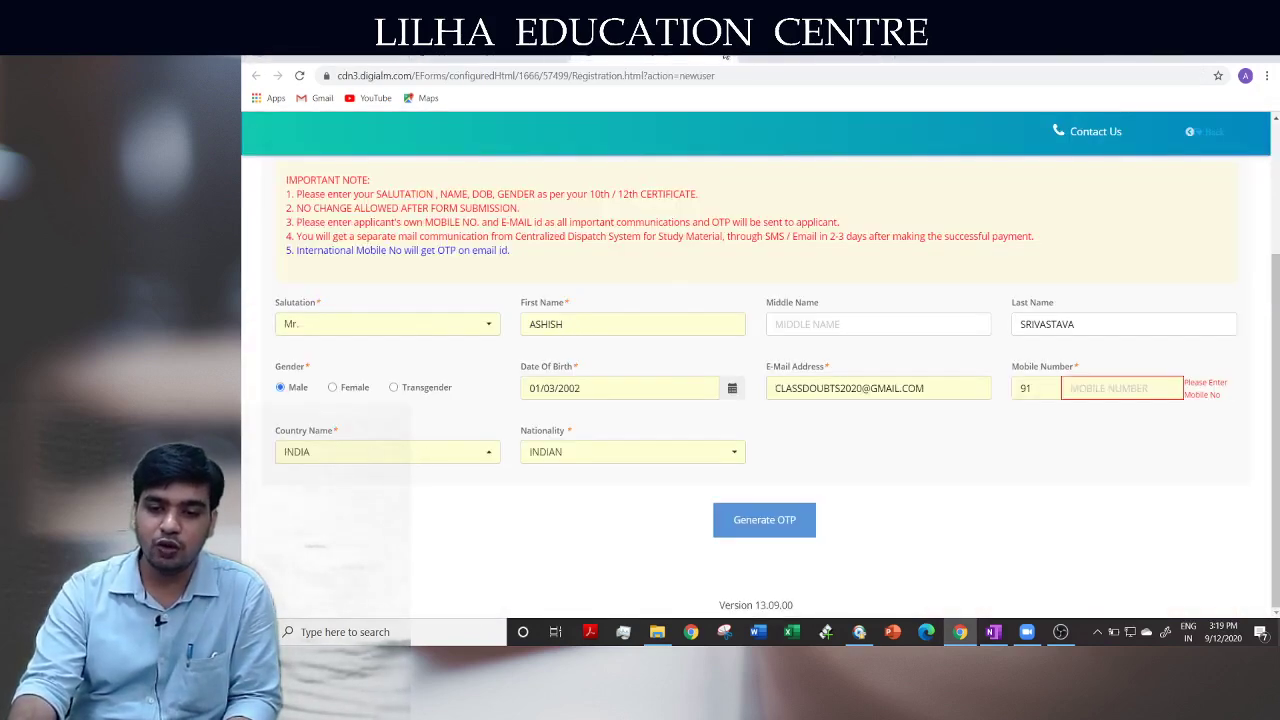
click(464, 60)
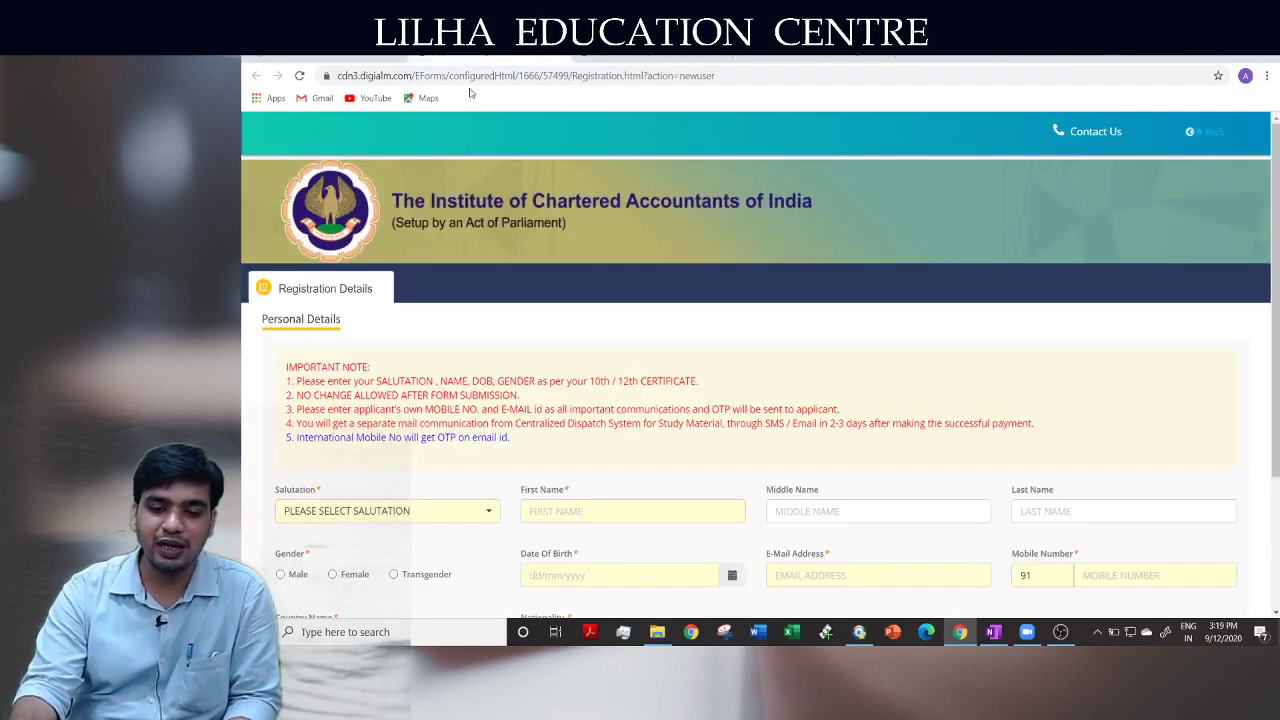
scroll(487, 390, down, 2)
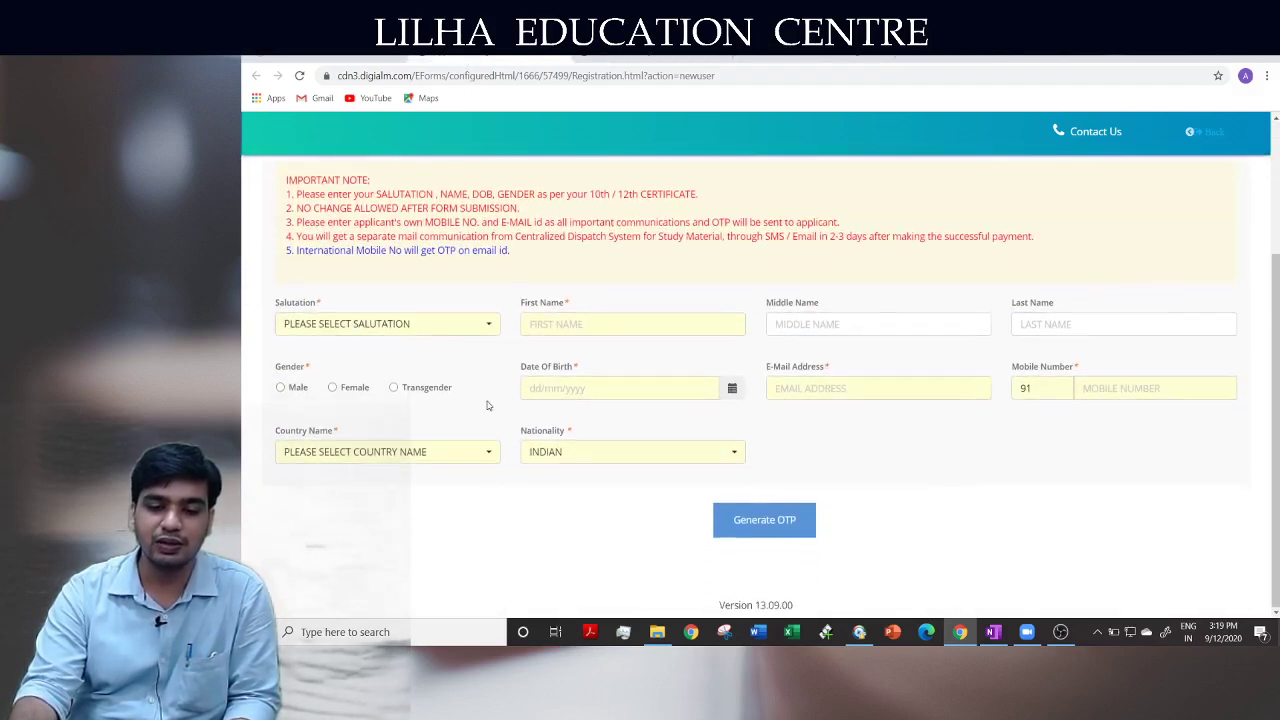
scroll(488, 405, up, 2)
scroll(488, 405, up, 1)
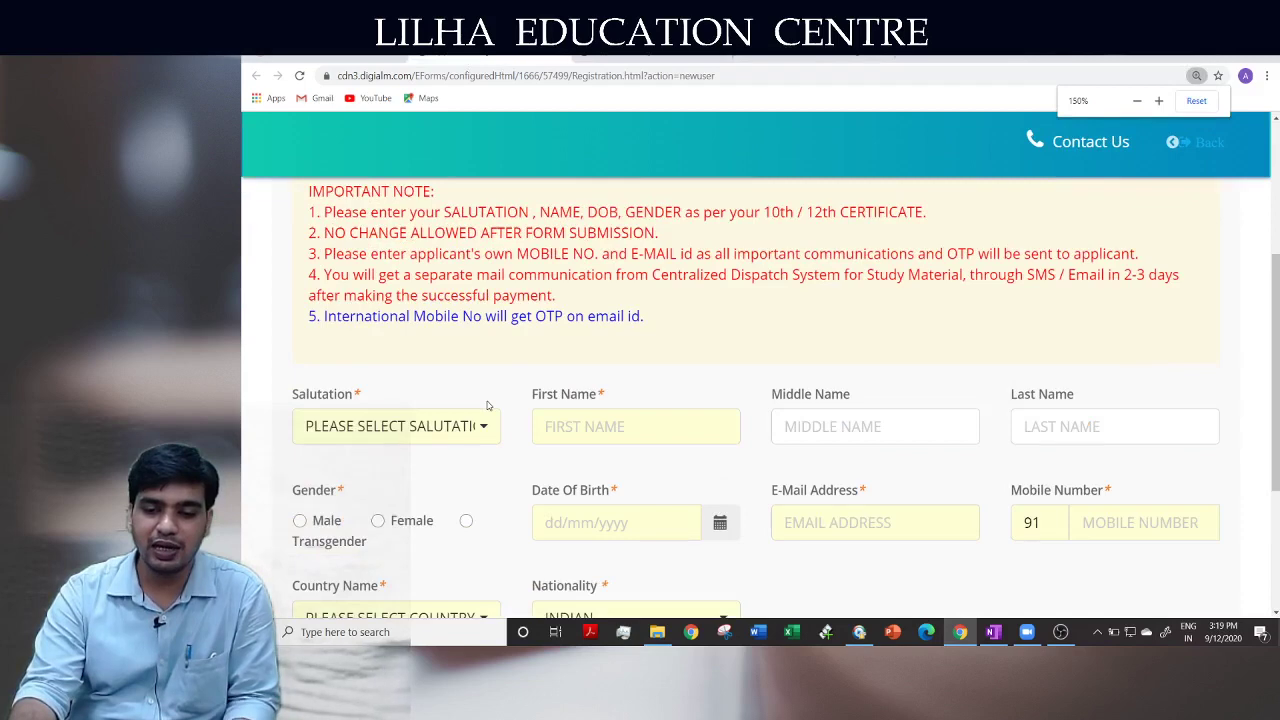
scroll(488, 405, up, 3)
scroll(488, 405, down, 2)
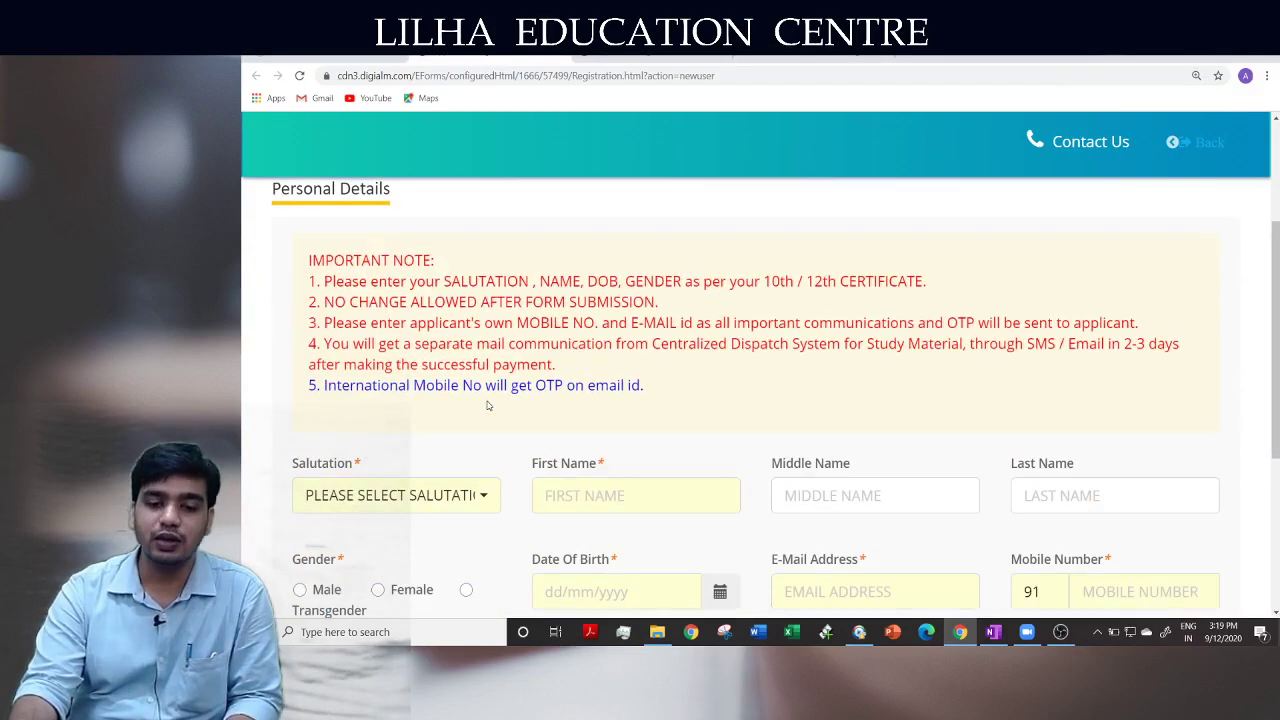
scroll(488, 405, down, 1)
click(427, 362)
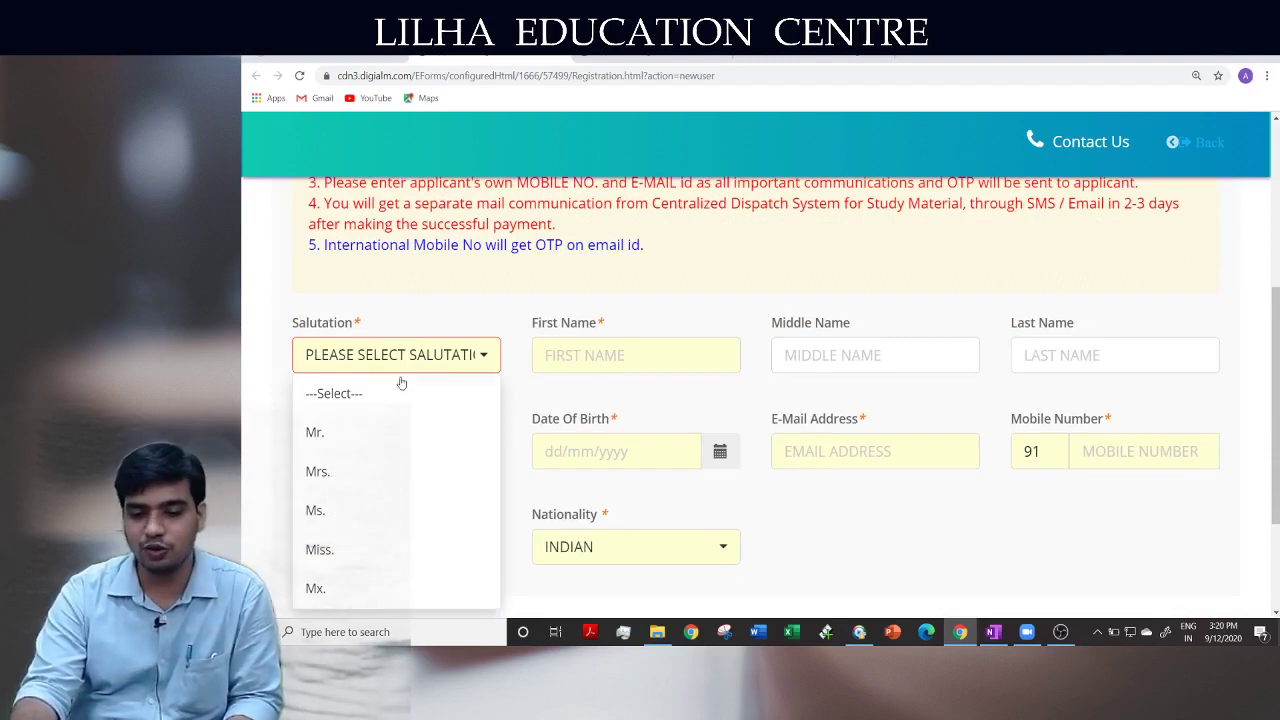
Choose Mr. as the salutation and enter the applicant's first name and last name
click(348, 443)
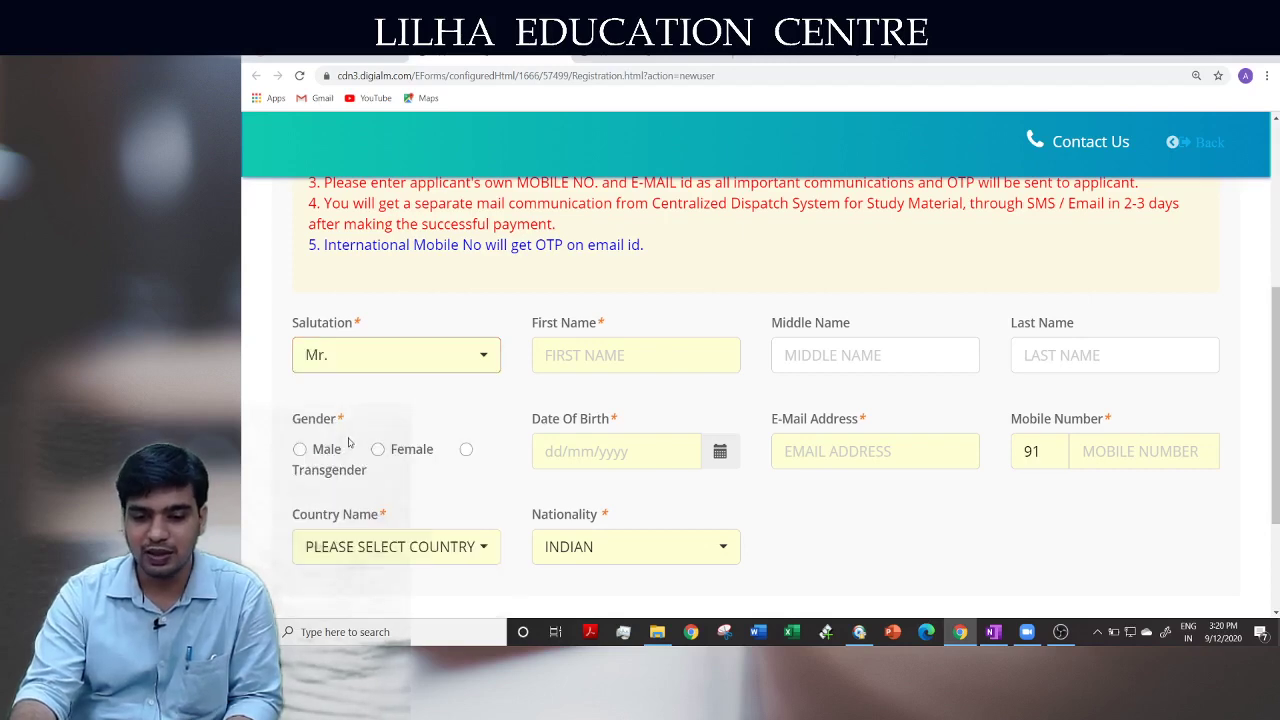
click(594, 364)
click(634, 262)
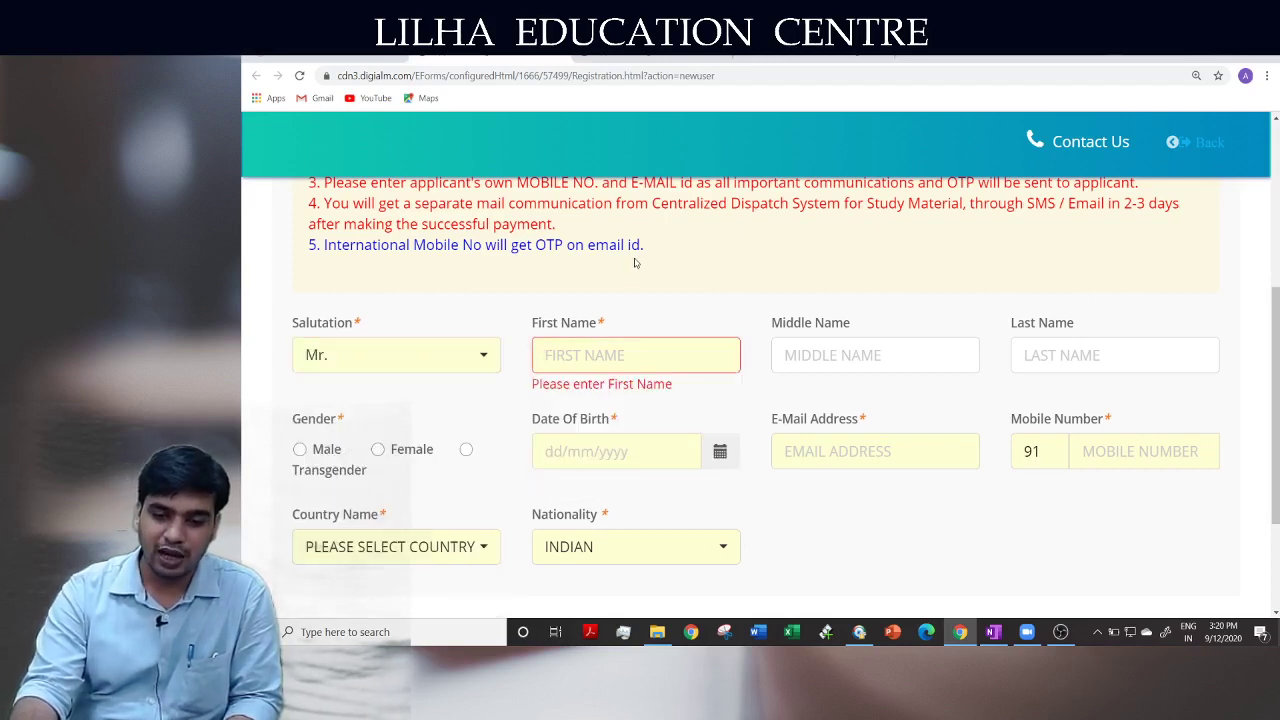
click(616, 350)
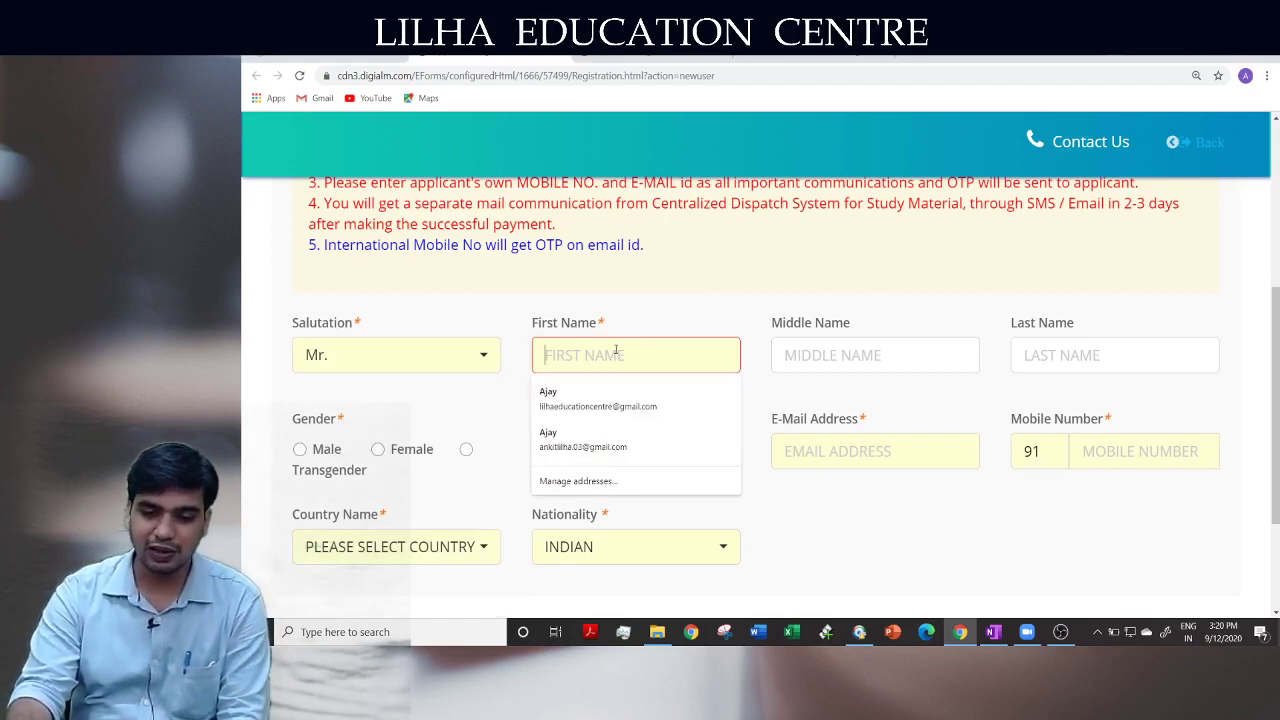
click(618, 303)
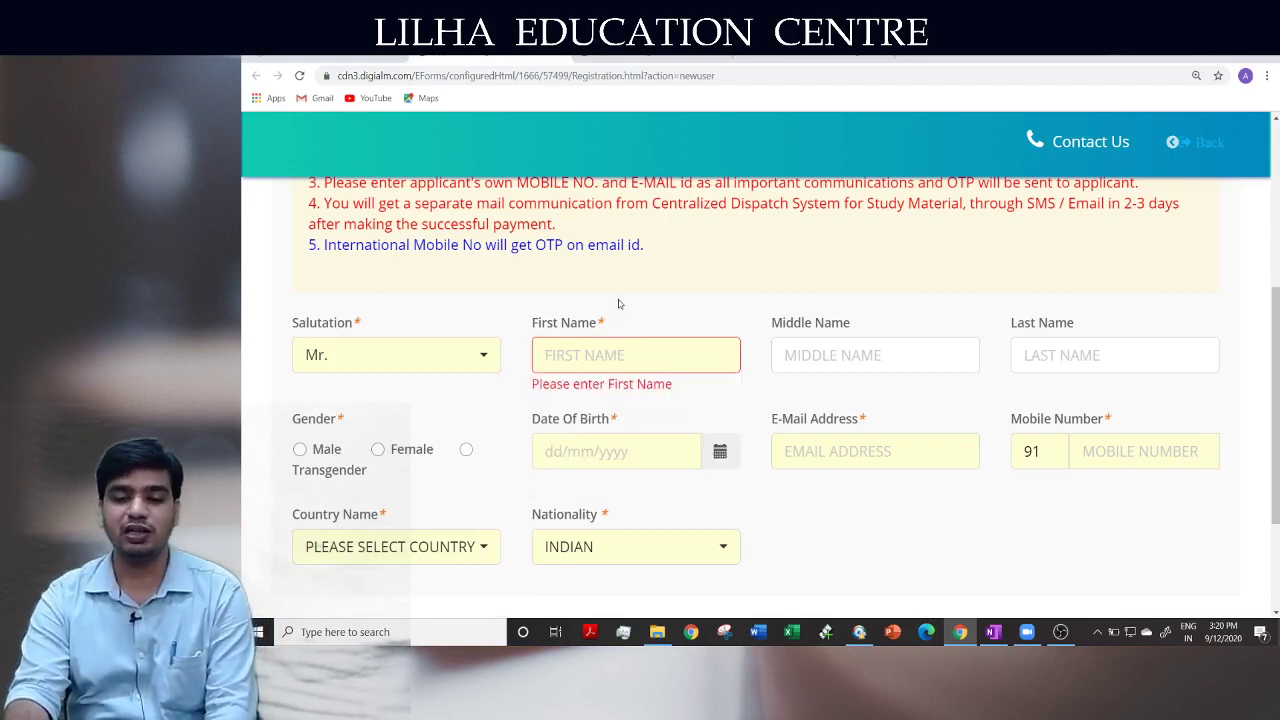
click(610, 365)
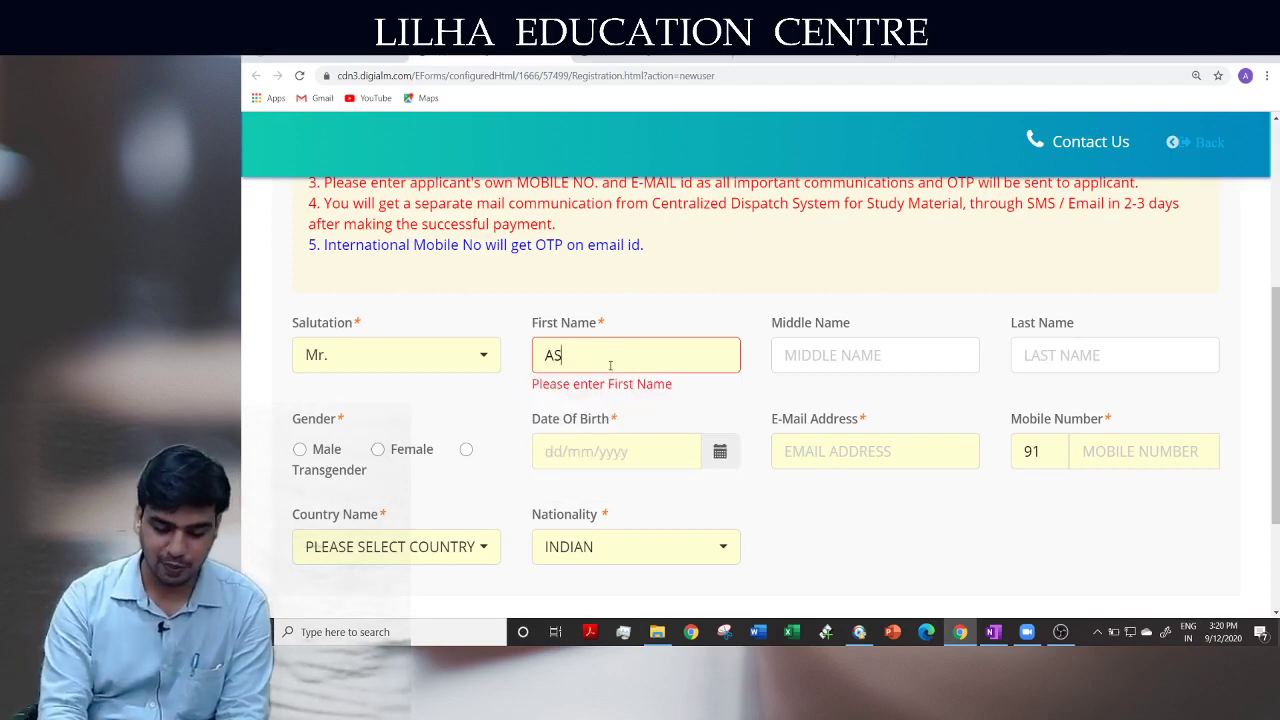
key(Tab)
key(Tab)
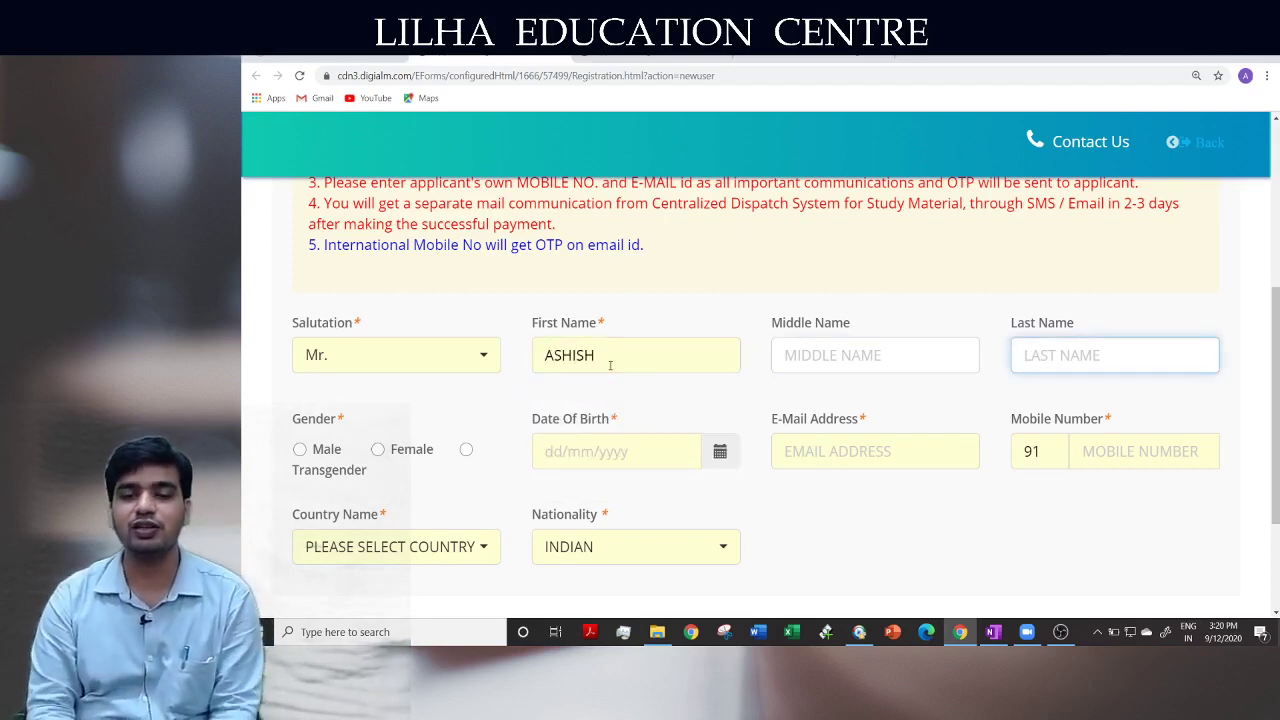
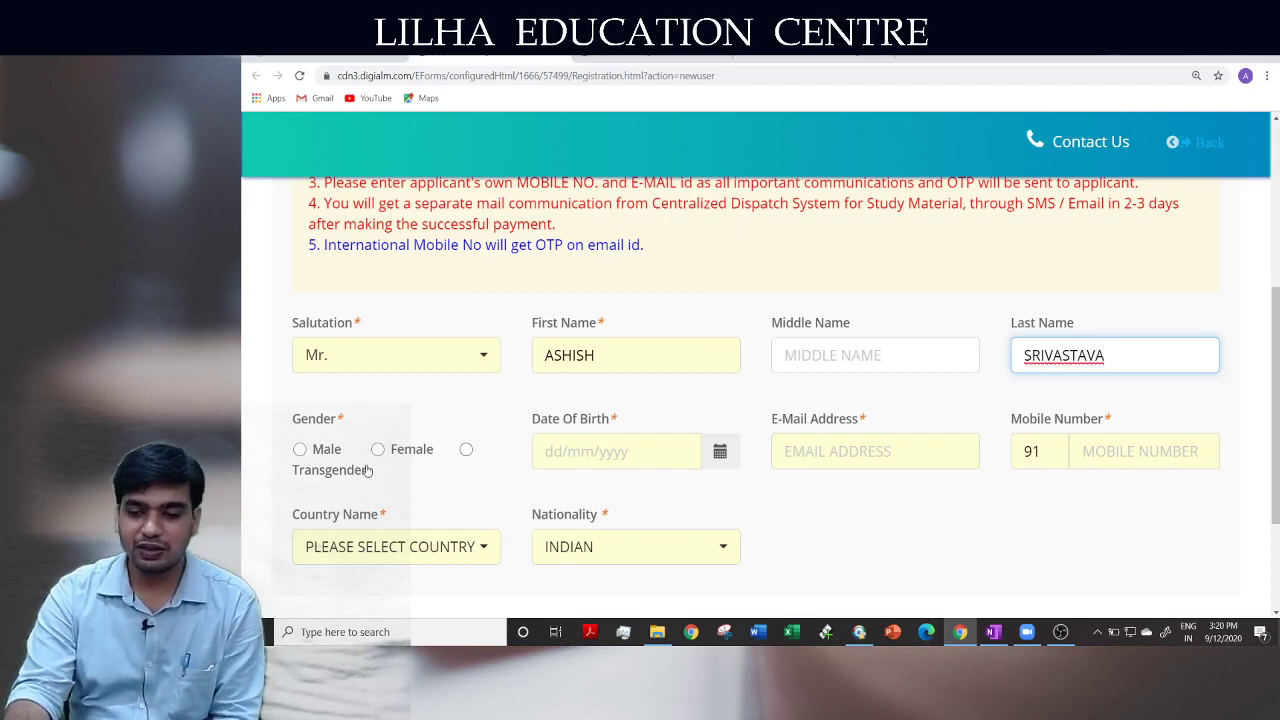
key(ctrl+minus)
key(ctrl+plus)
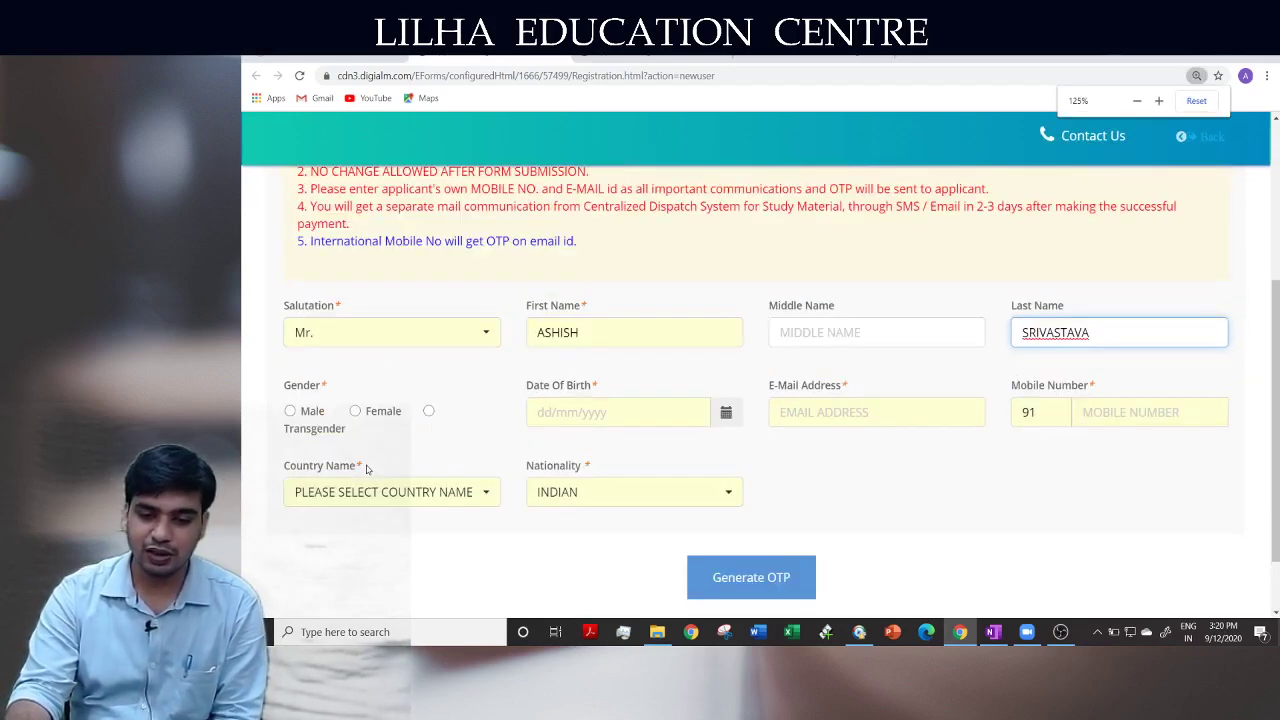
key(ctrl+minus)
key(ctrl+plus)
key(ctrl+plus)
key(ctrl+plus)
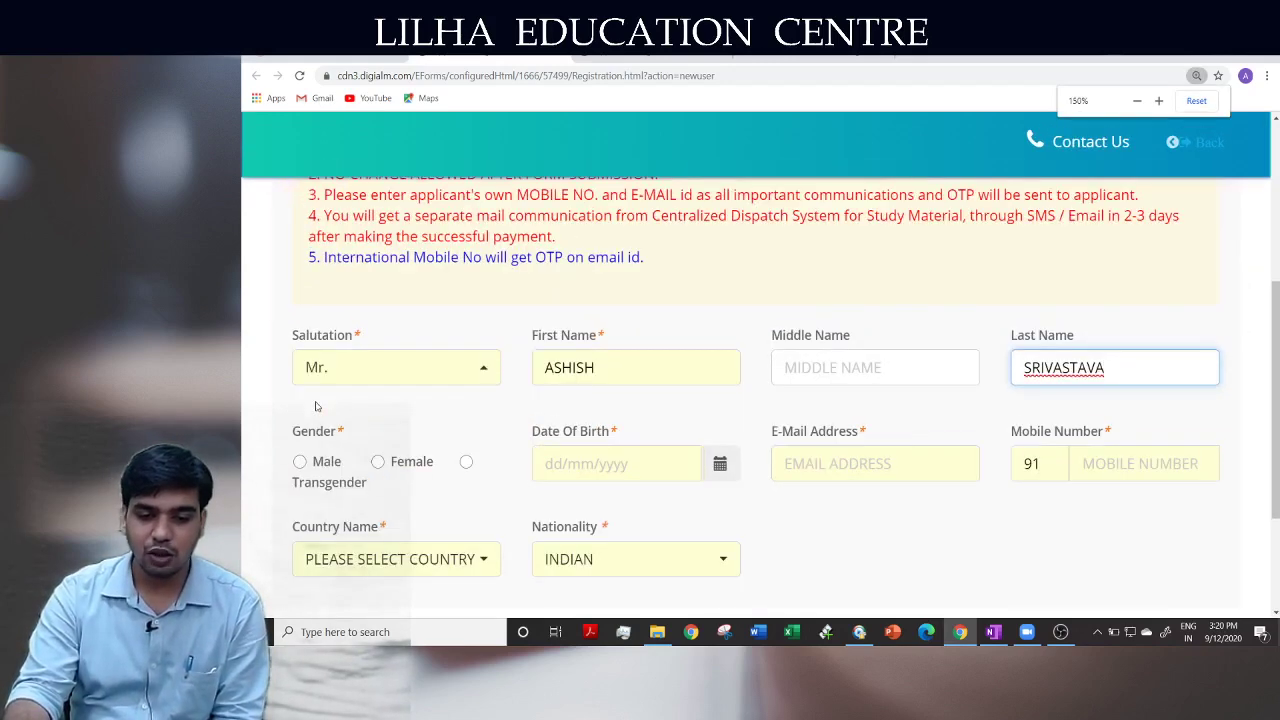
scroll(315, 405, down, 1)
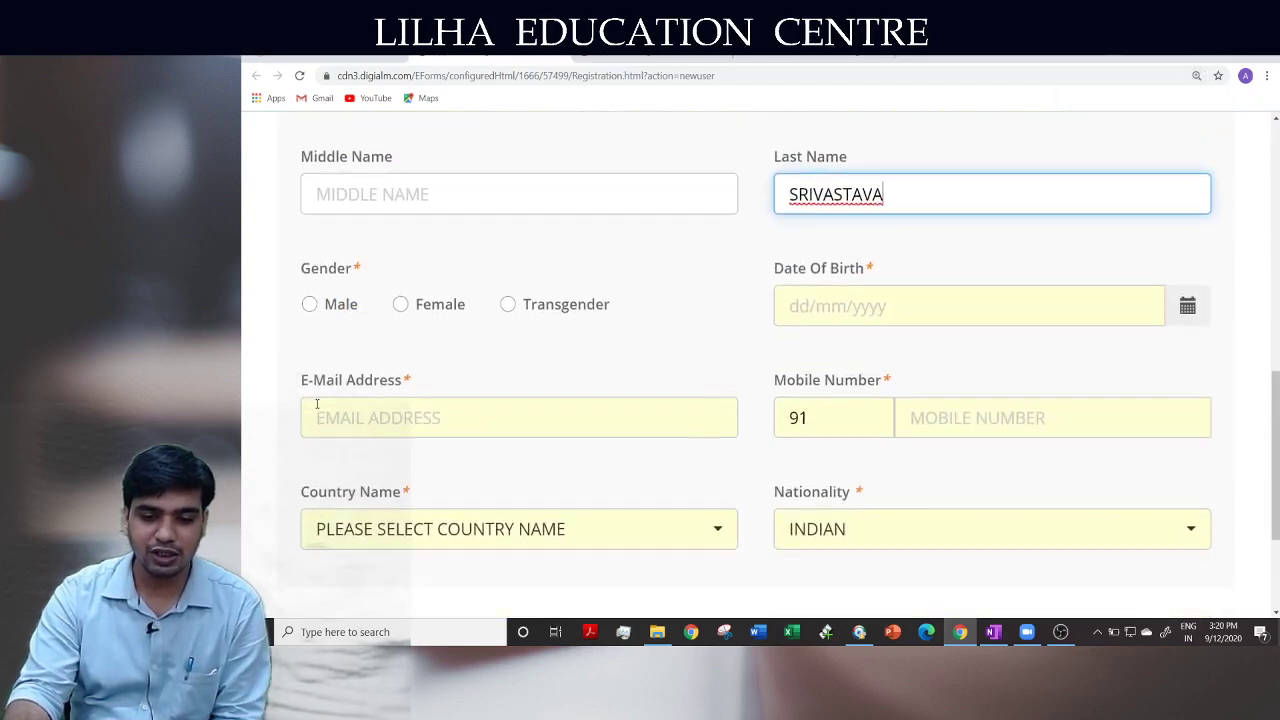
click(311, 305)
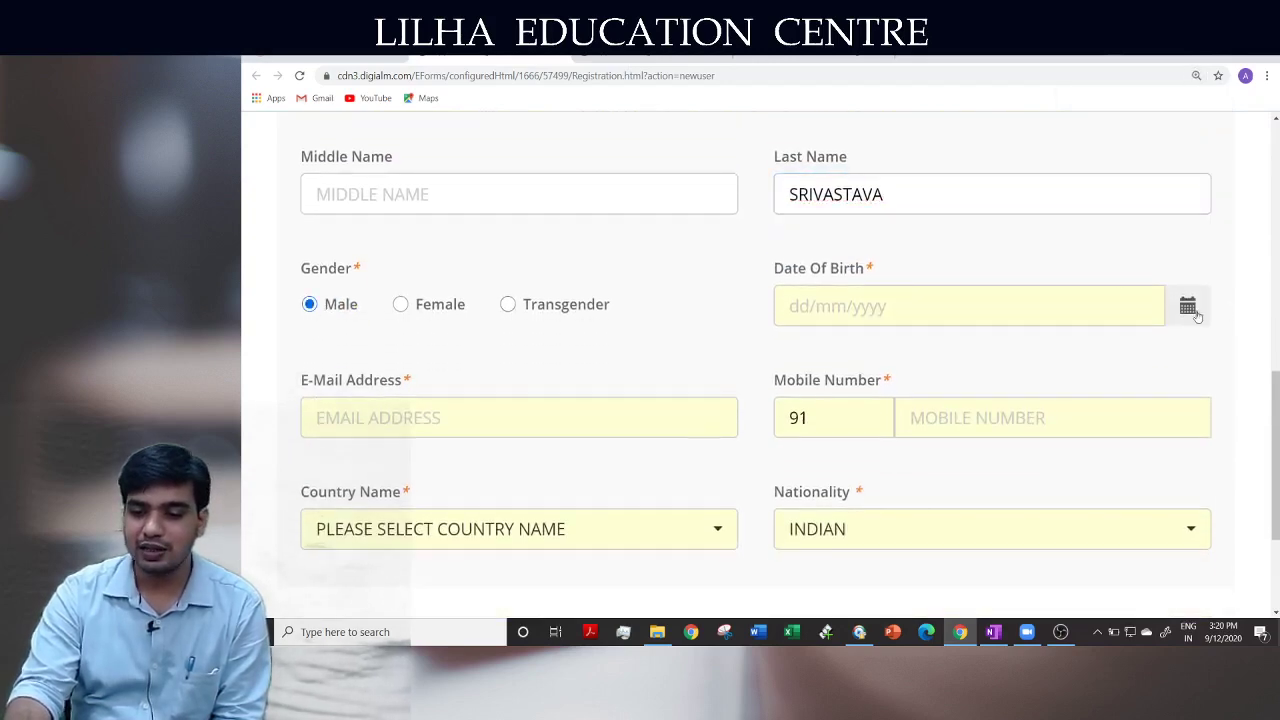
click(1193, 316)
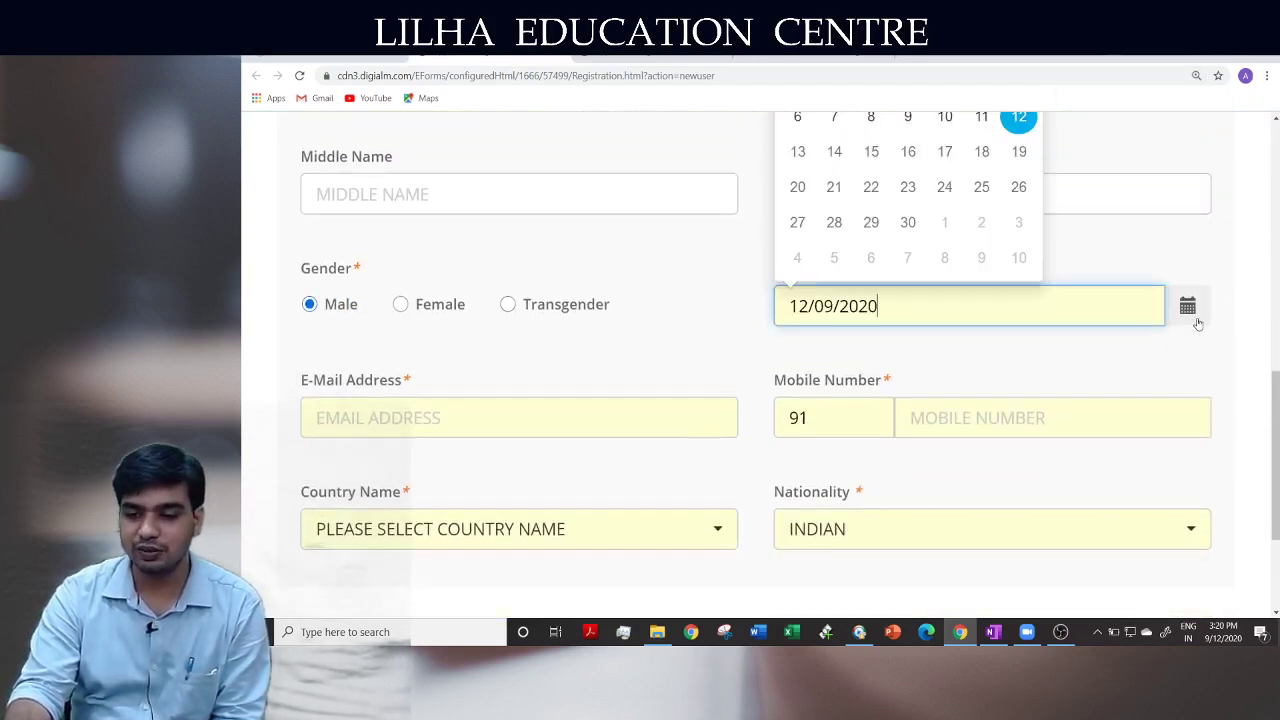
scroll(920, 330, up, 3)
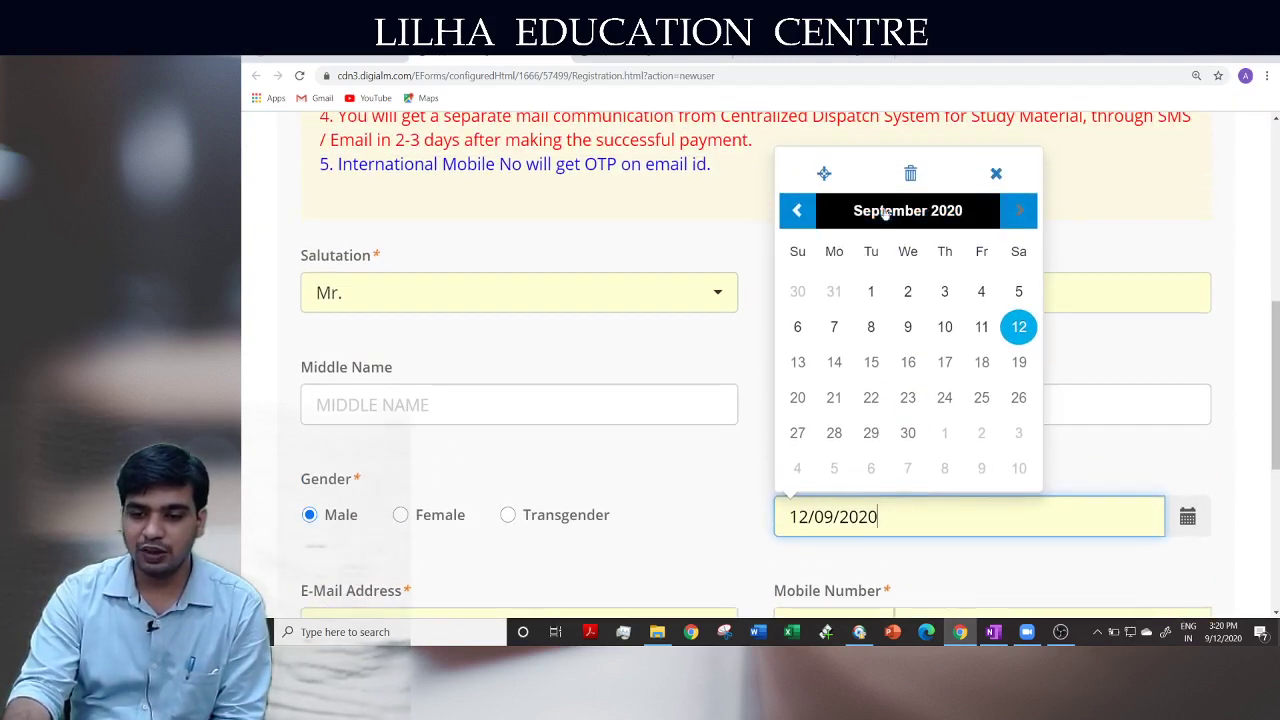
click(909, 209)
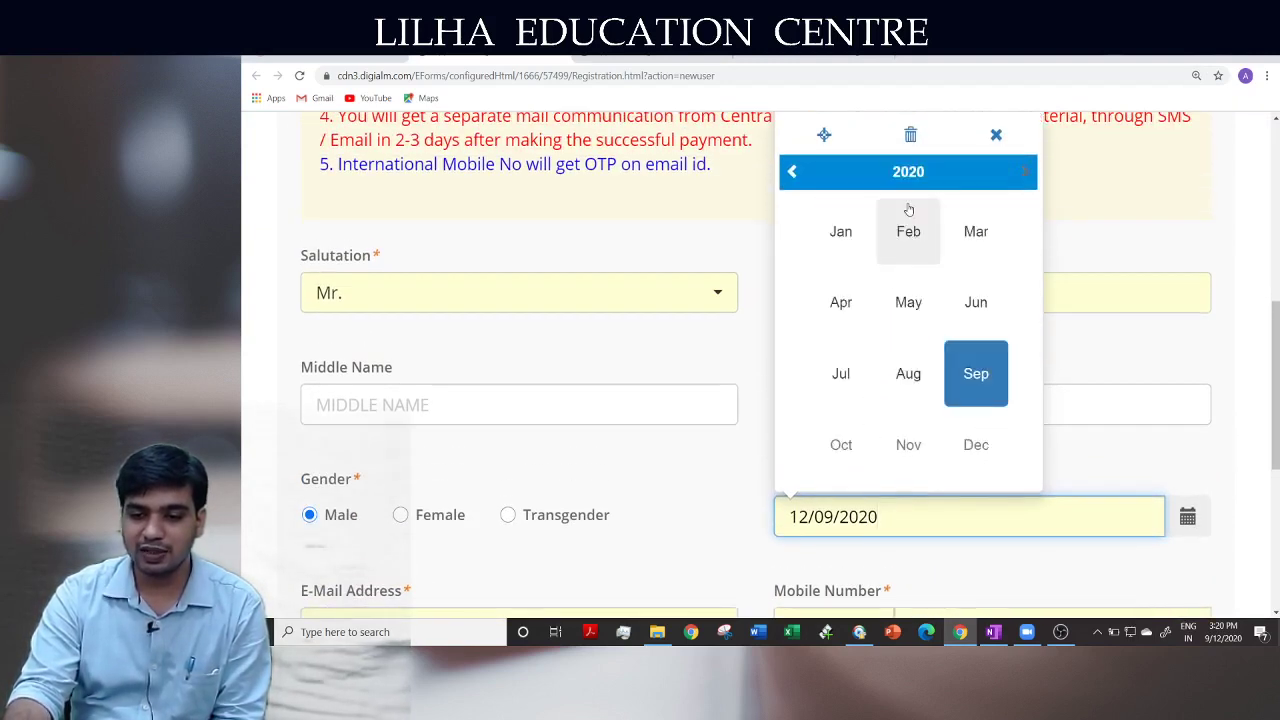
click(791, 172)
click(791, 172)
click(791, 172)
click(791, 172)
click(791, 172)
click(791, 172)
click(791, 172)
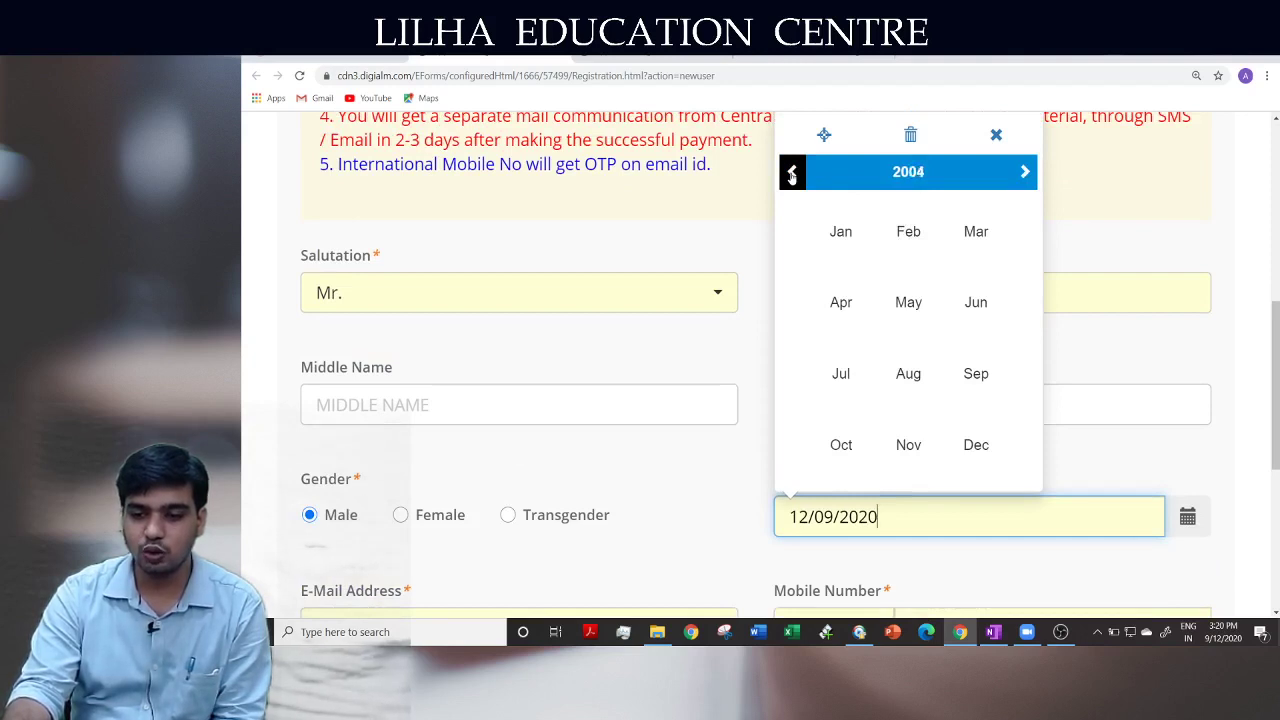
click(978, 236)
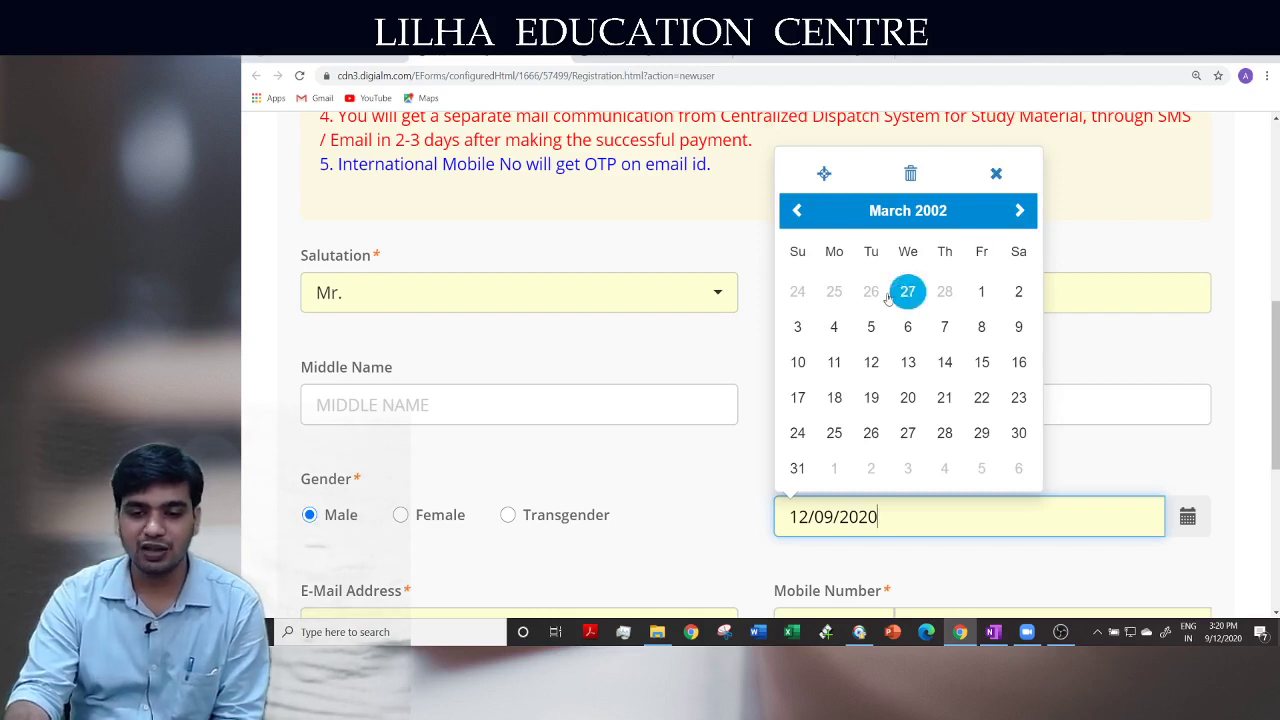
click(795, 328)
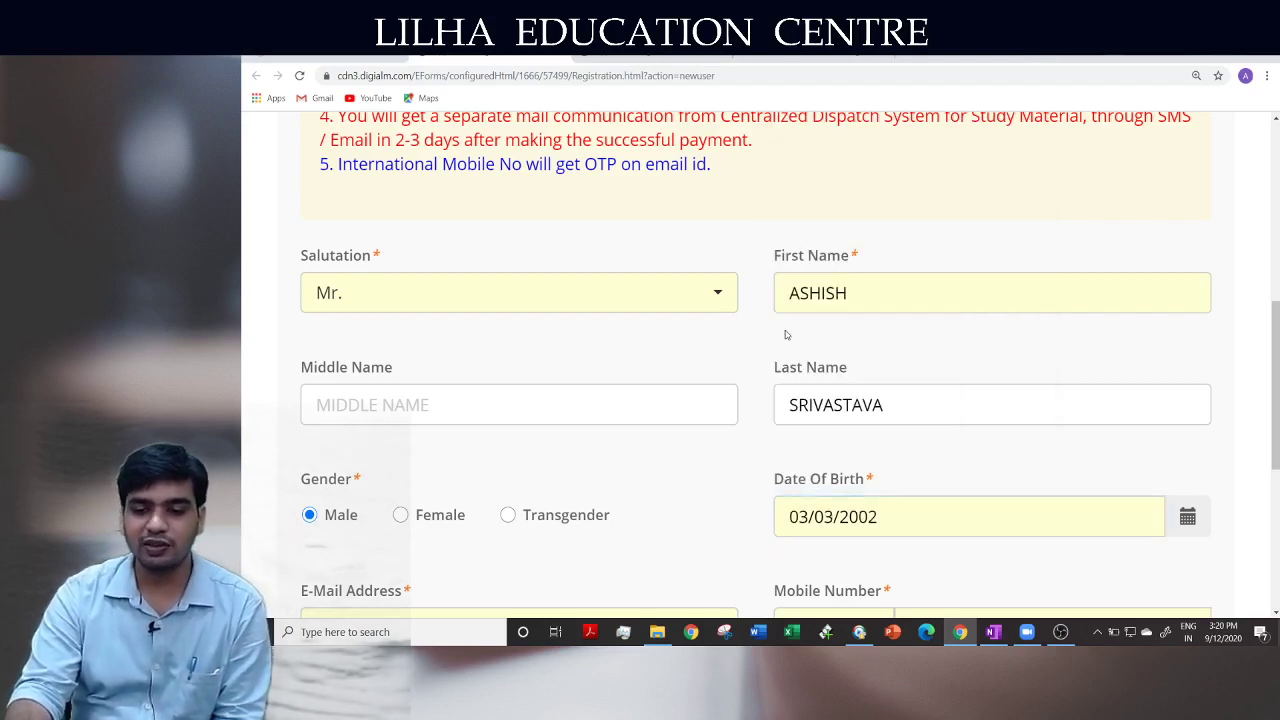
scroll(718, 497, down, 4)
scroll(268, 358, up, 1)
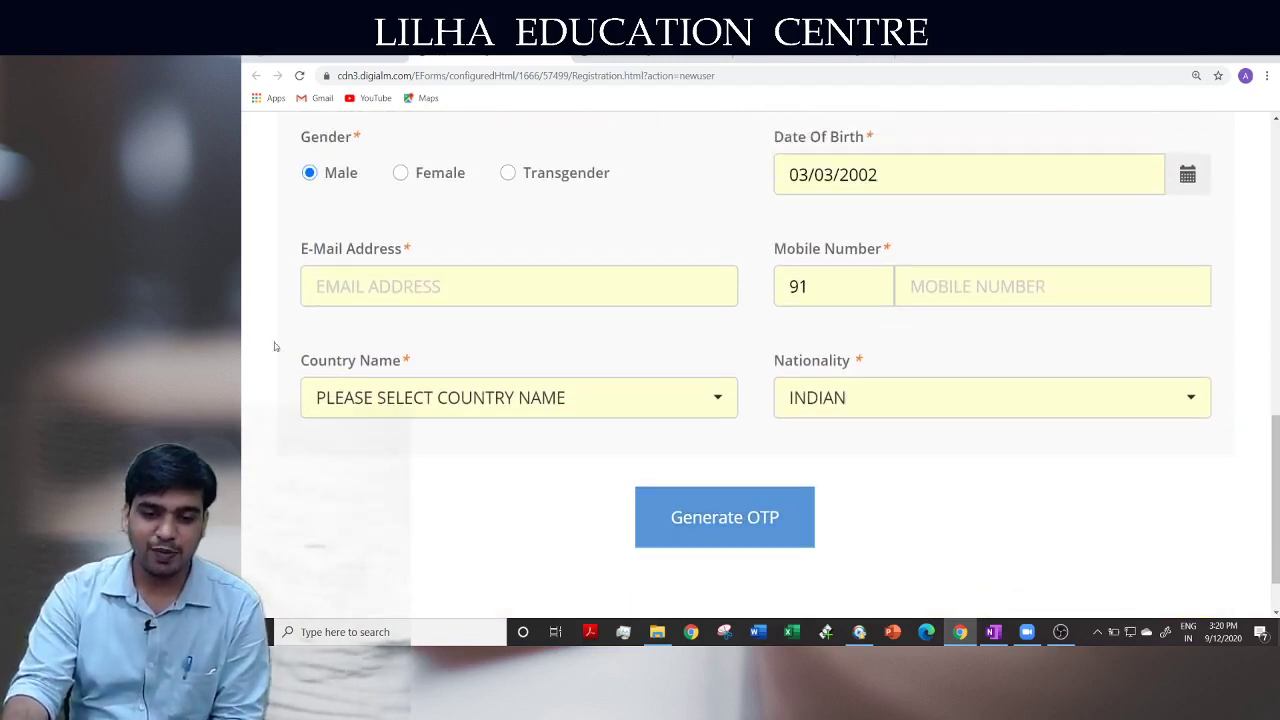
Enter the applicant's e-mail address in the E-Mail Address field
click(378, 301)
click(606, 346)
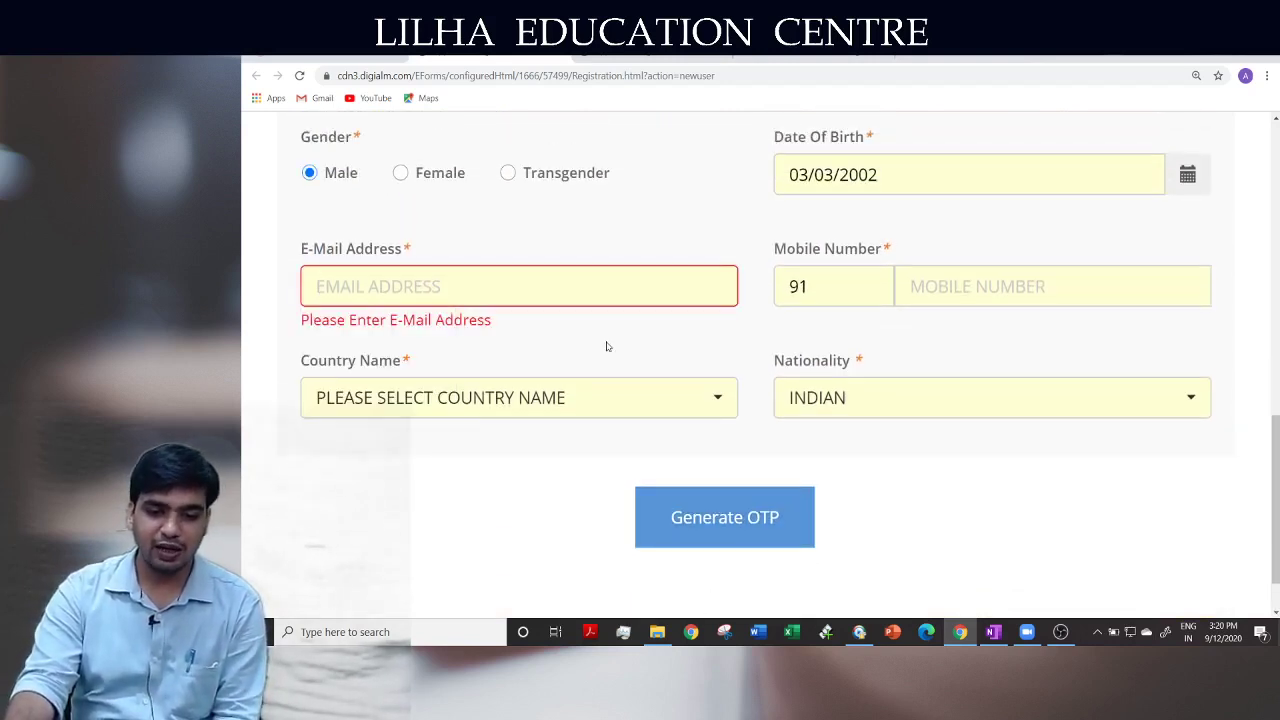
click(412, 292)
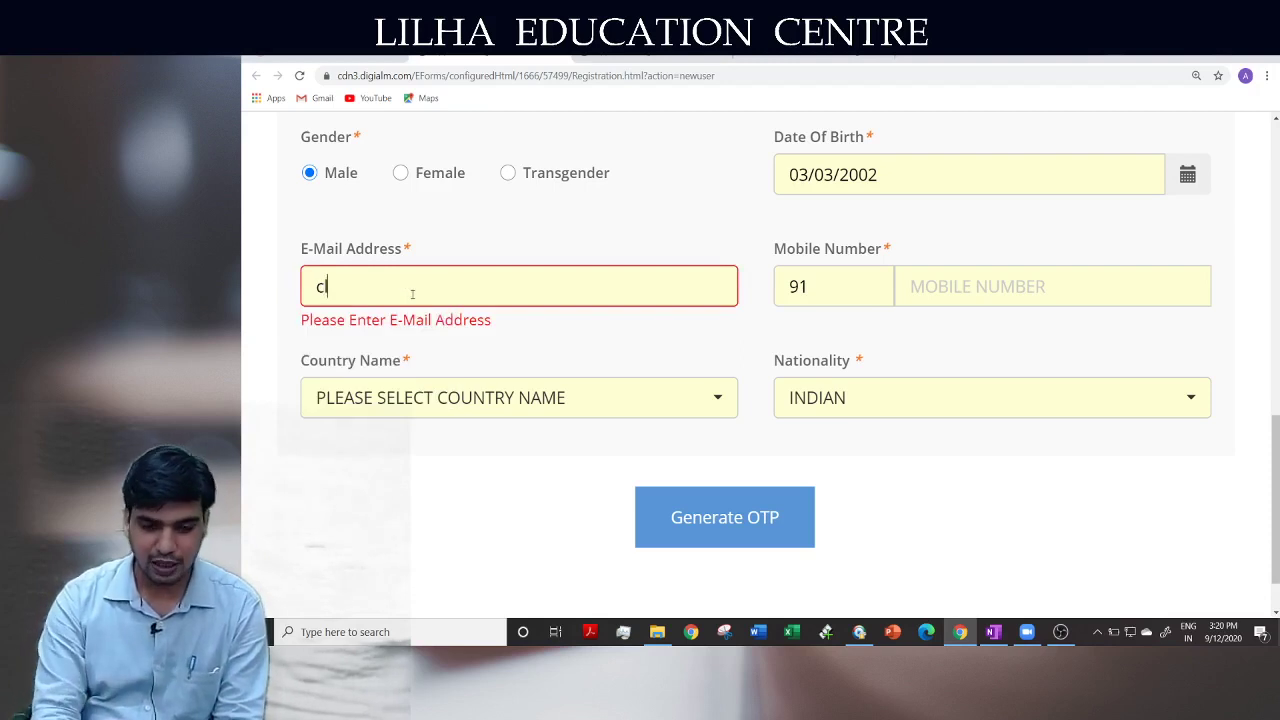
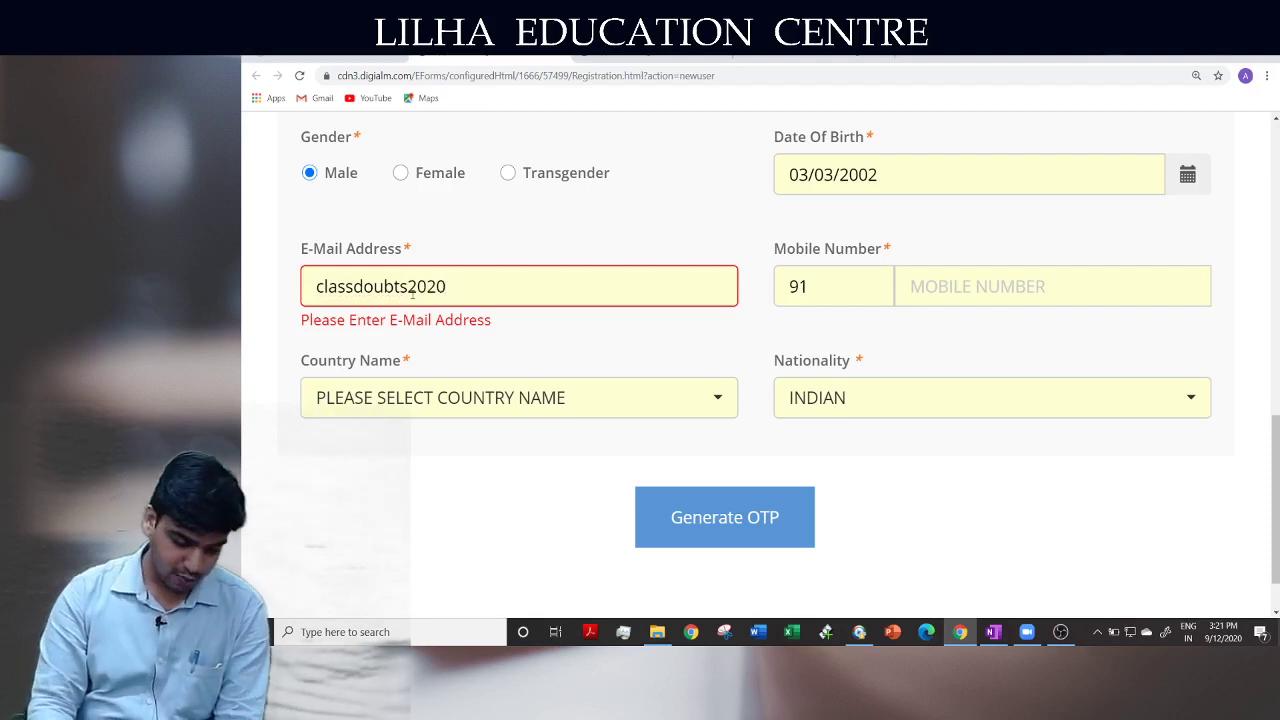
key(Tab)
key(Tab)
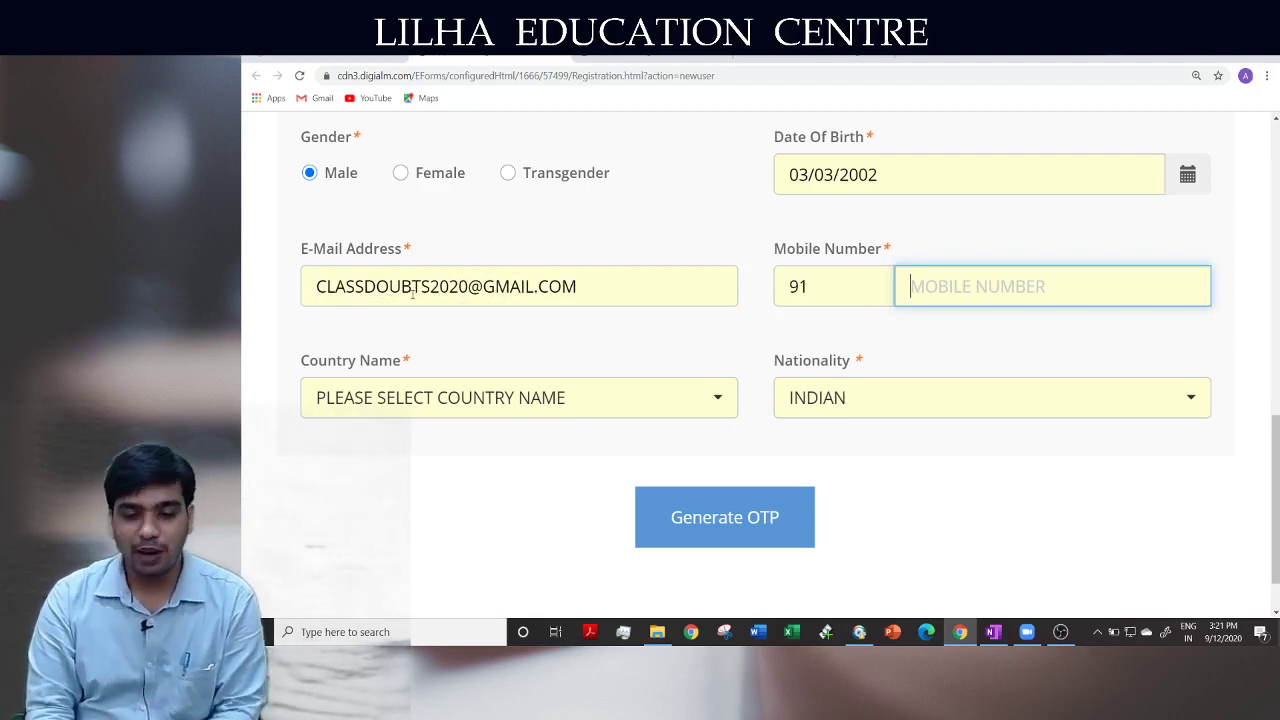
Choose INDIA as the country, then return to the ICAI Students Services tab
click(418, 410)
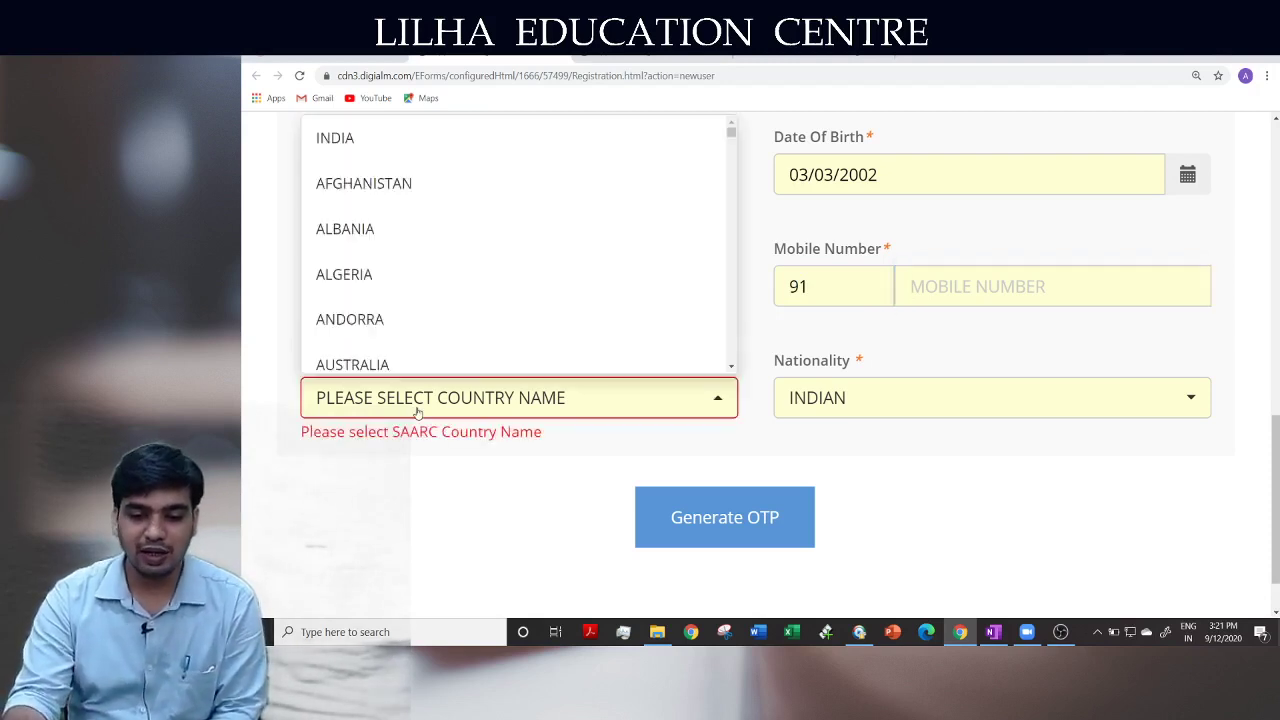
click(403, 145)
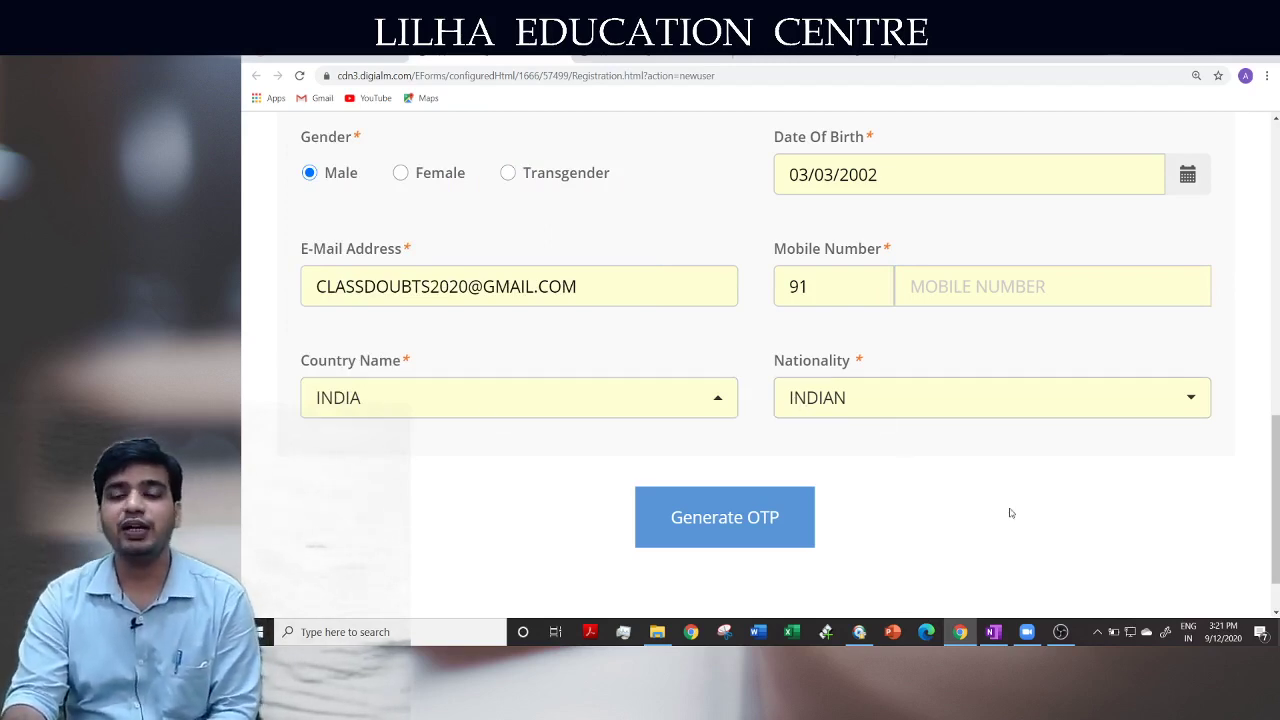
scroll(1010, 513, up, 10)
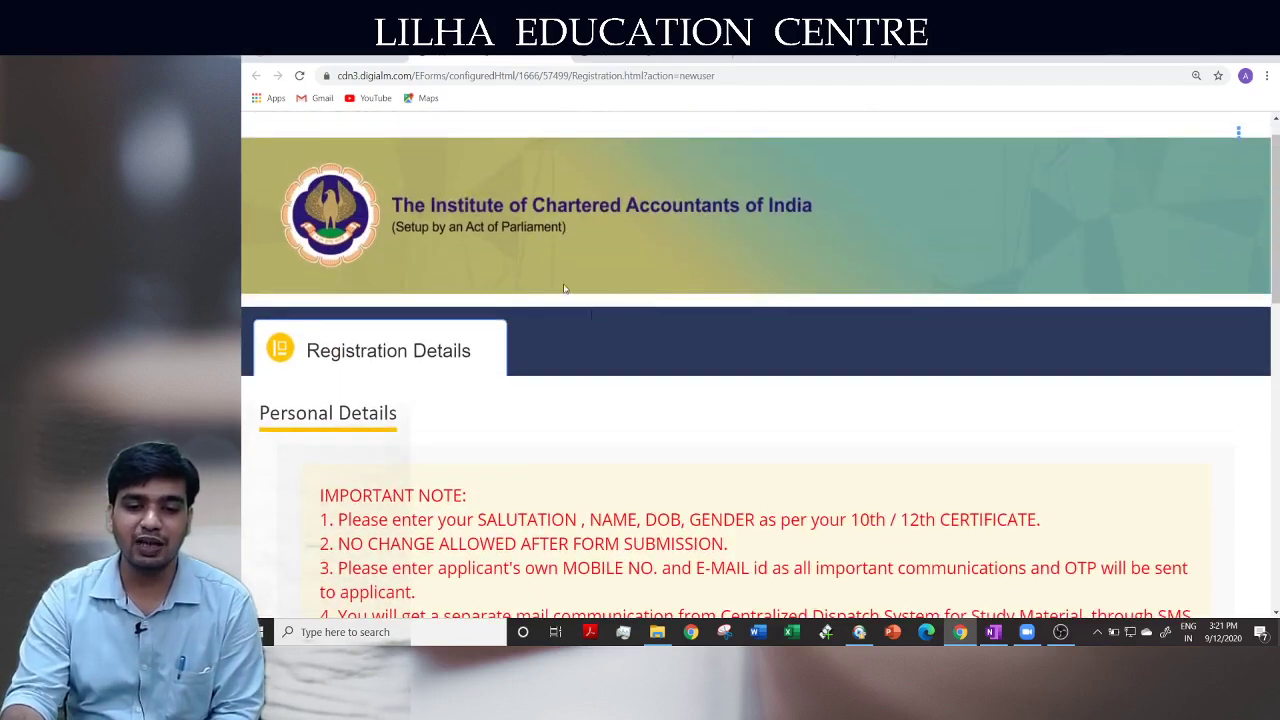
scroll(572, 371, down, 1)
click(325, 53)
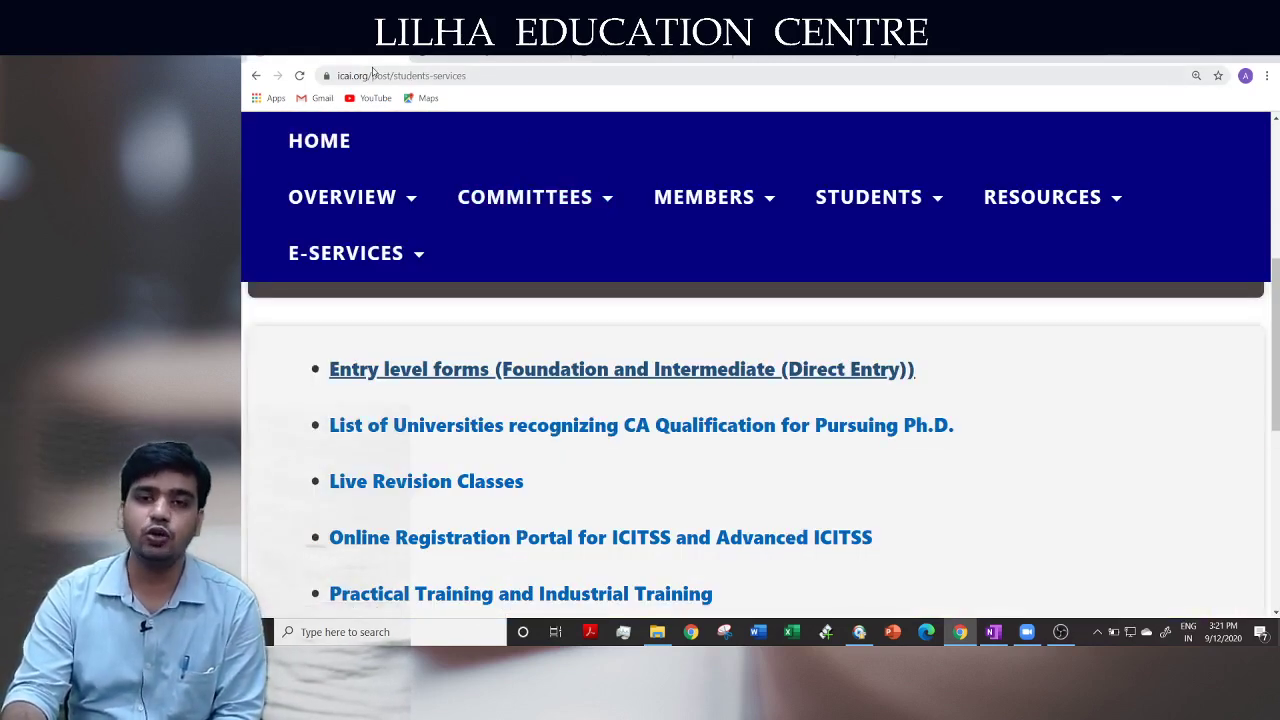
Reopen the Foundation and Intermediate entry-level registration form from the Students Services page
scroll(900, 209, up, 4)
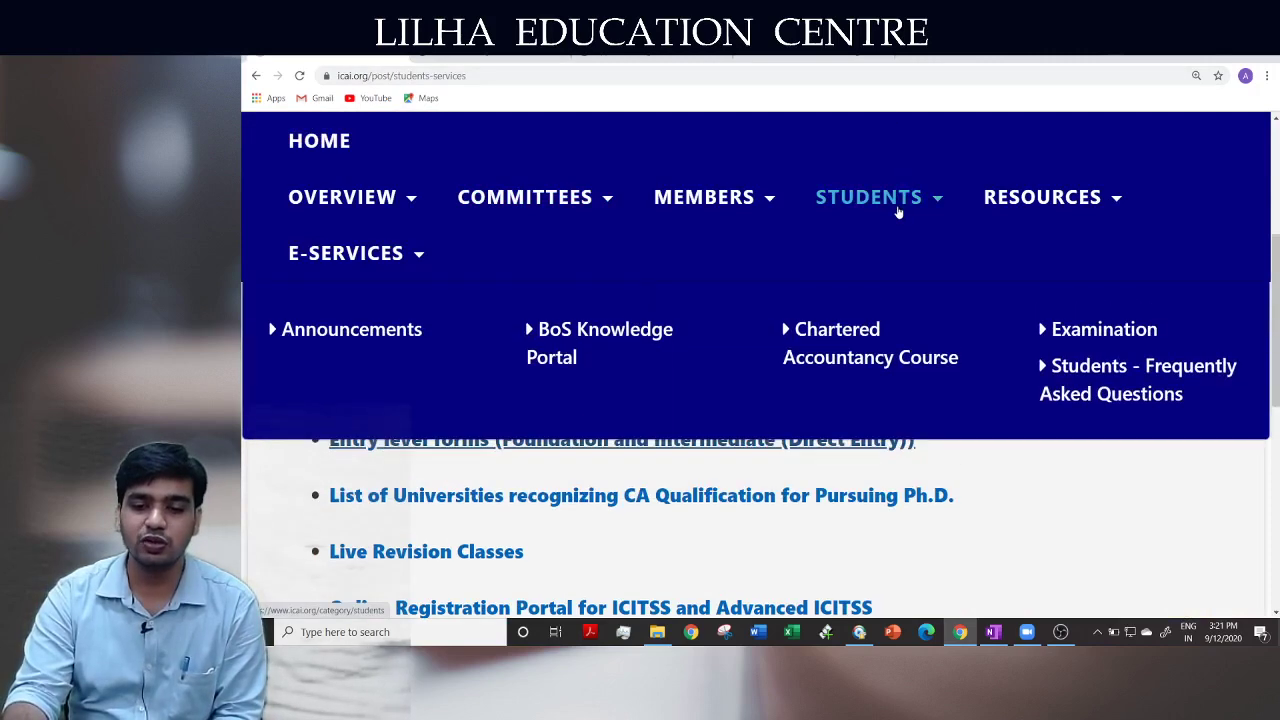
mouse_move(1058, 226)
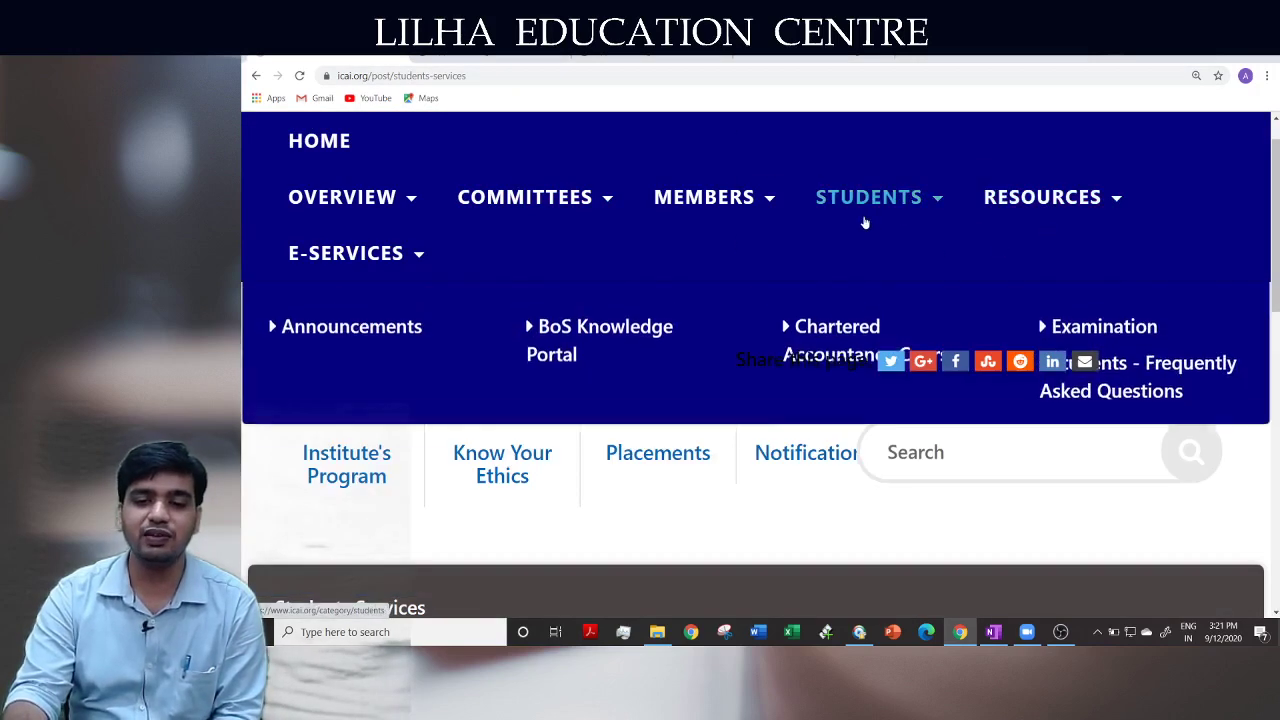
mouse_move(366, 278)
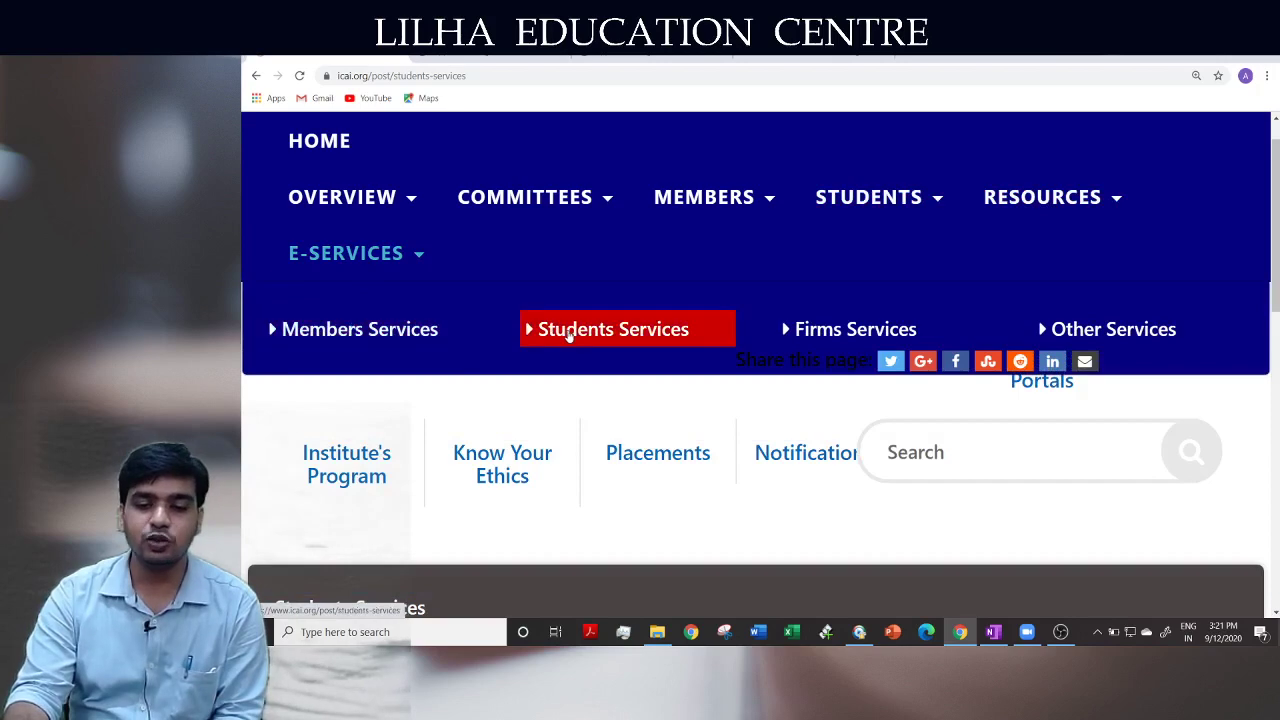
click(568, 334)
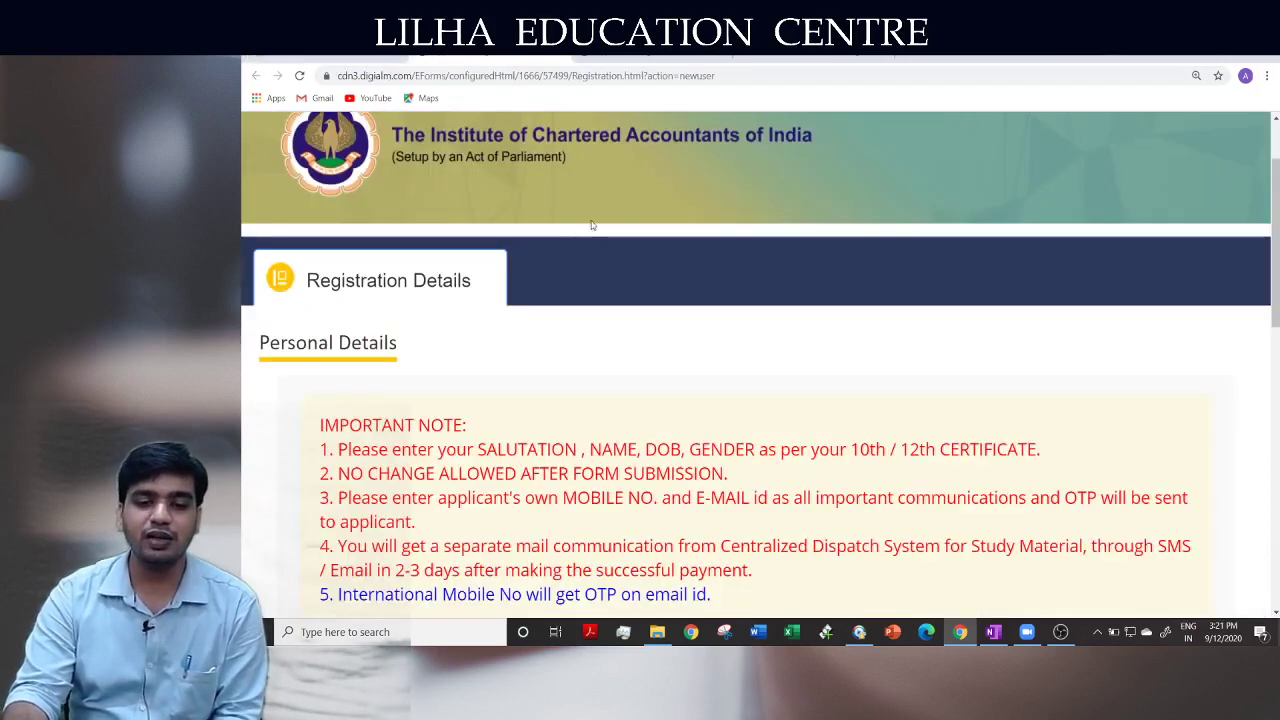
click(344, 54)
scroll(563, 429, down, 3)
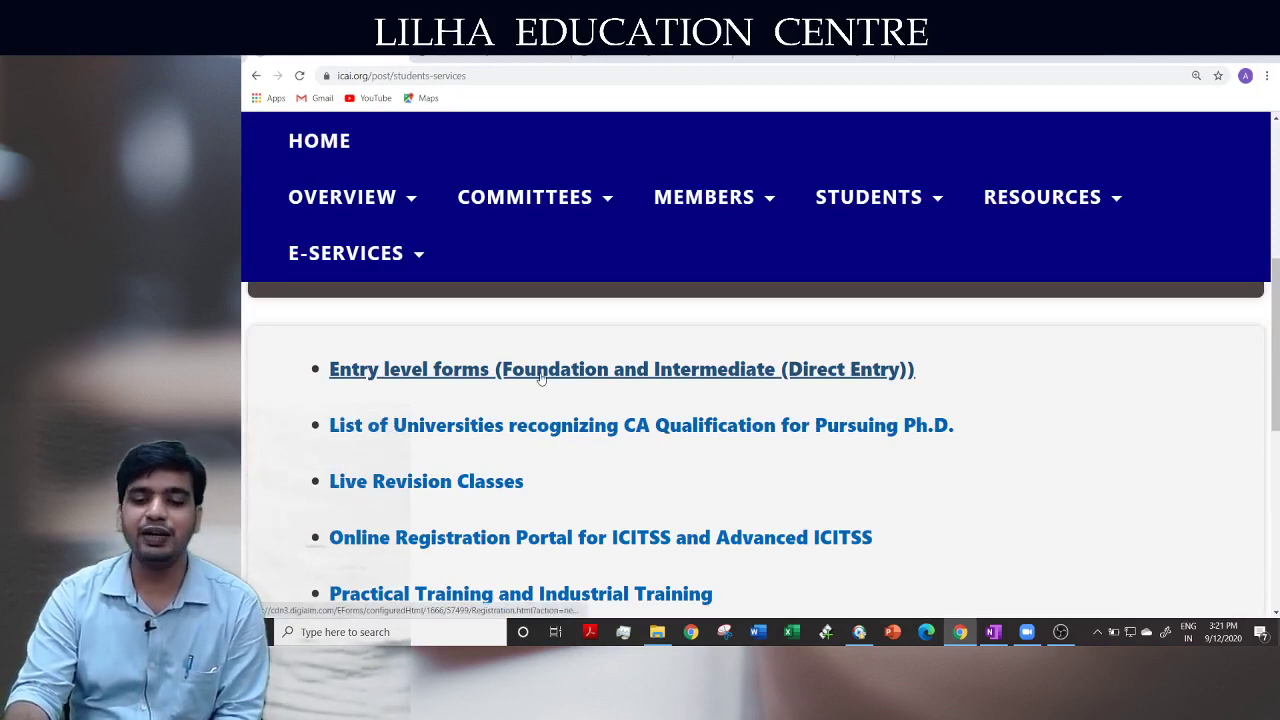
click(539, 374)
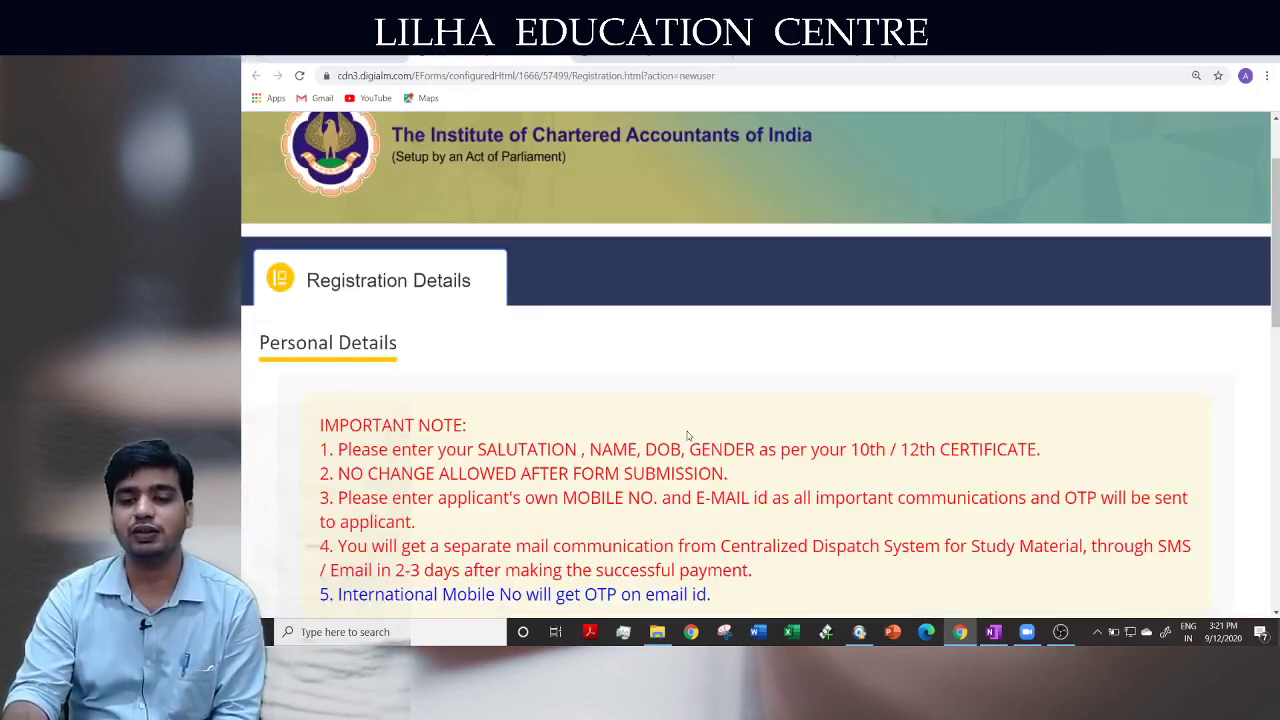
scroll(687, 434, down, 5)
scroll(687, 435, up, 1)
scroll(687, 435, down, 3)
scroll(687, 435, down, 2)
scroll(687, 435, up, 2)
scroll(687, 436, up, 1)
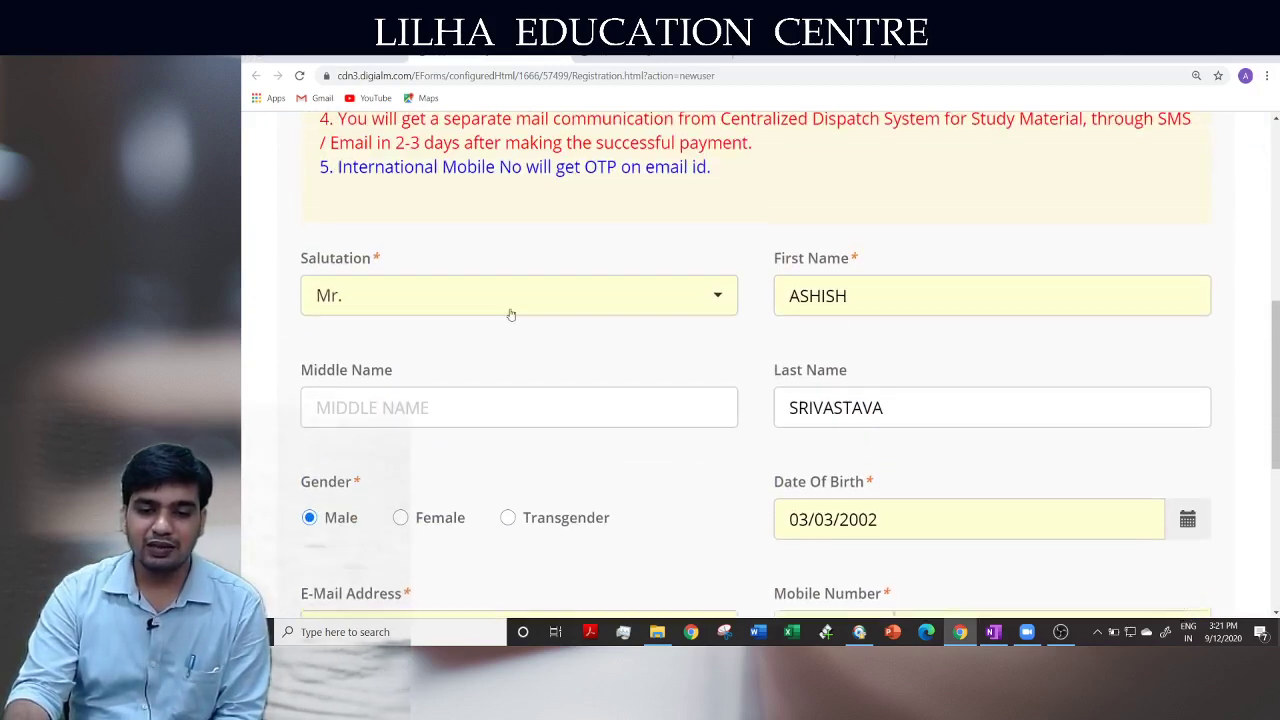
scroll(791, 446, down, 1)
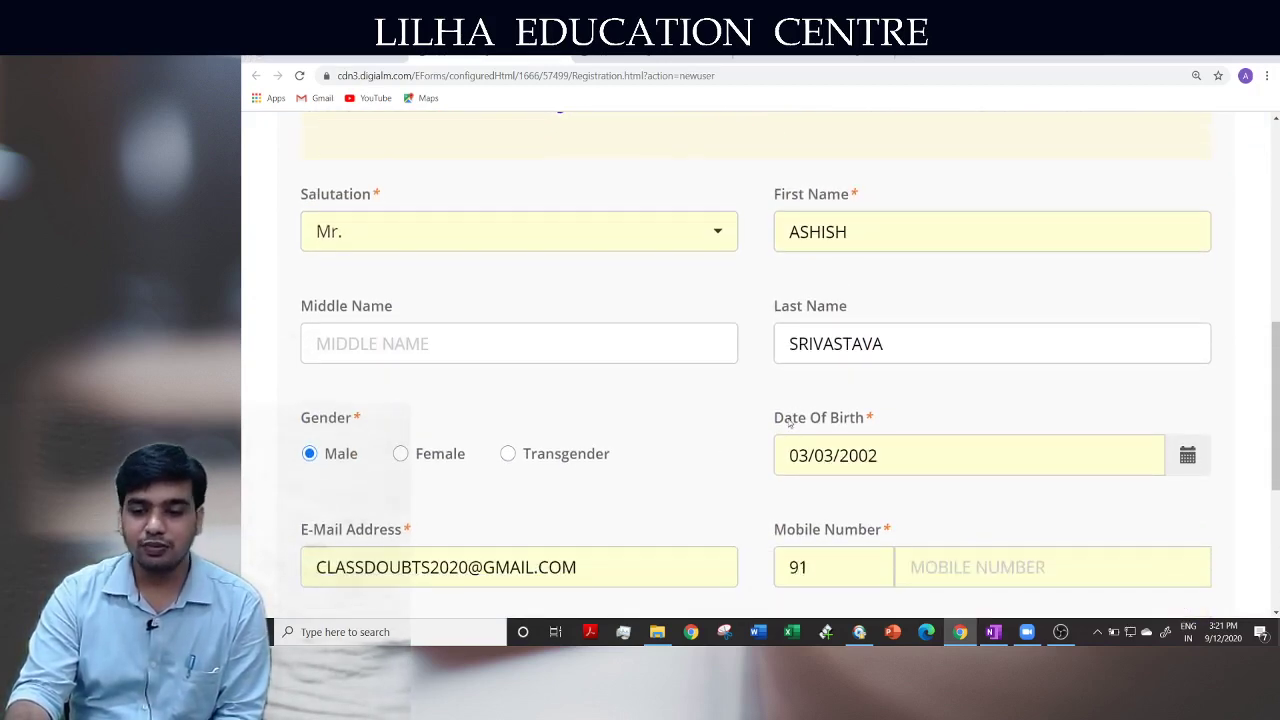
scroll(806, 494, down, 1)
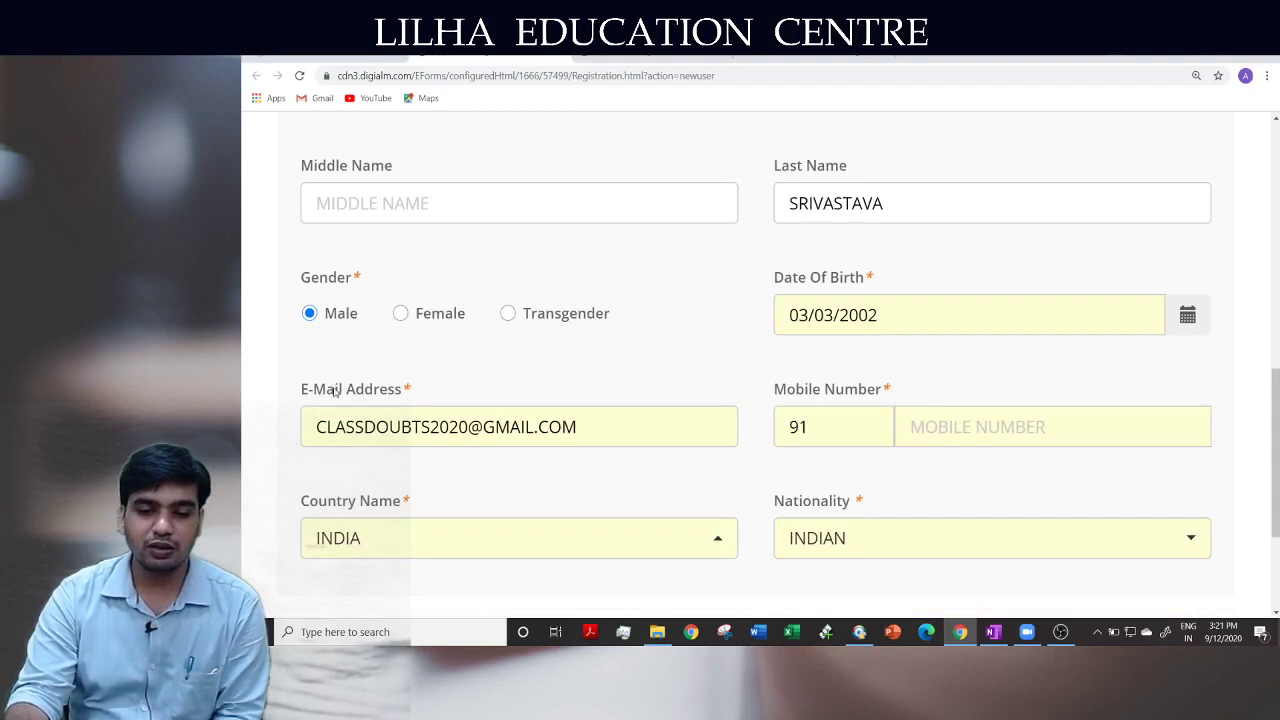
scroll(514, 516, down, 1)
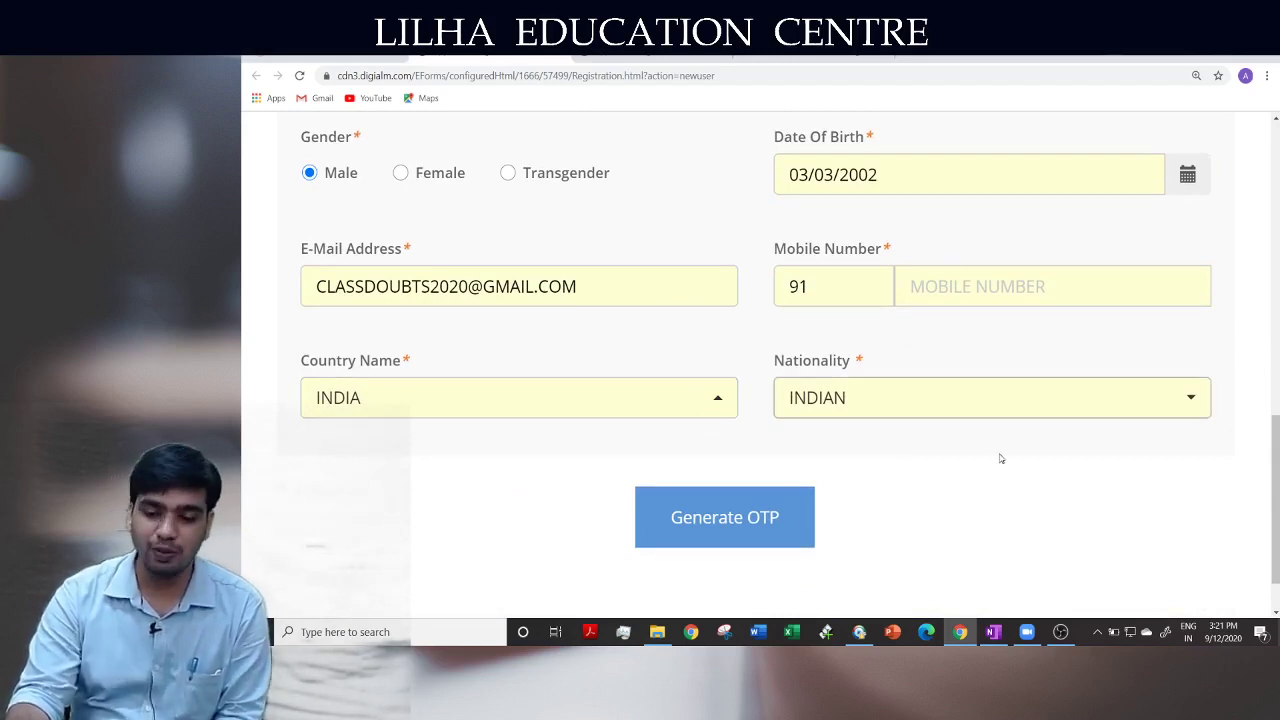
click(1062, 634)
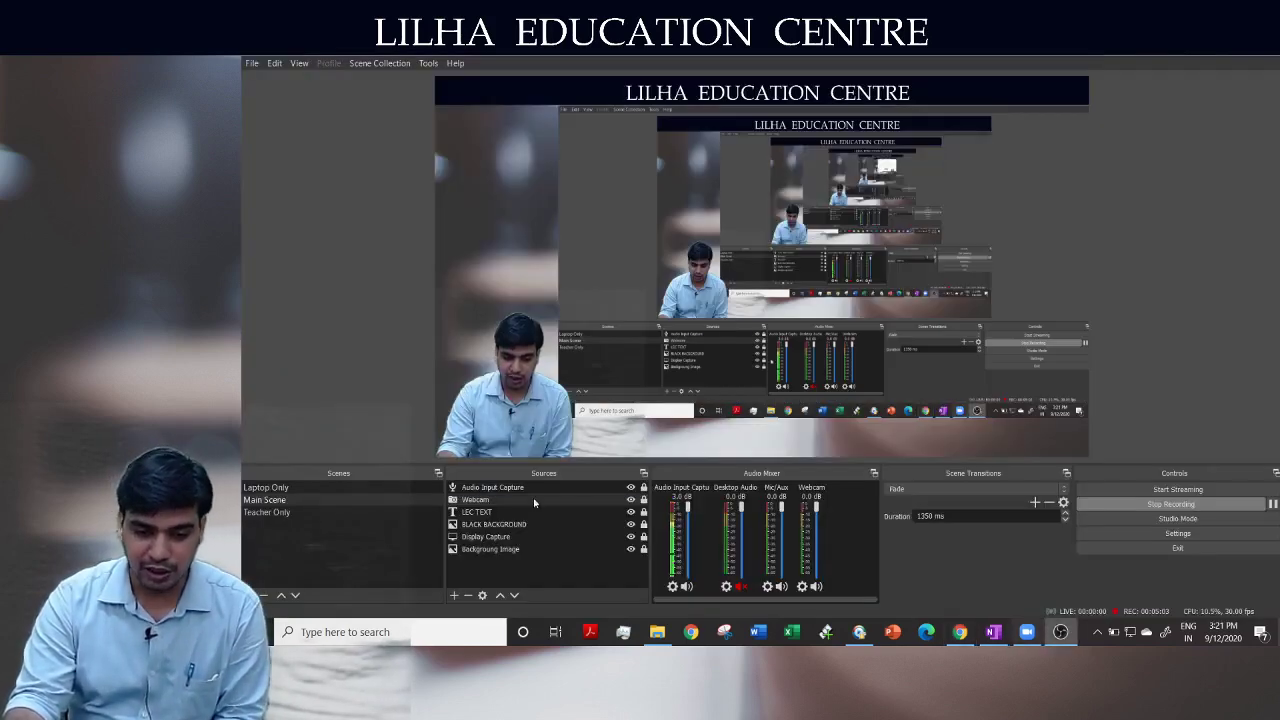
Request the OTP from the registration form to reach the captcha verification page
click(294, 513)
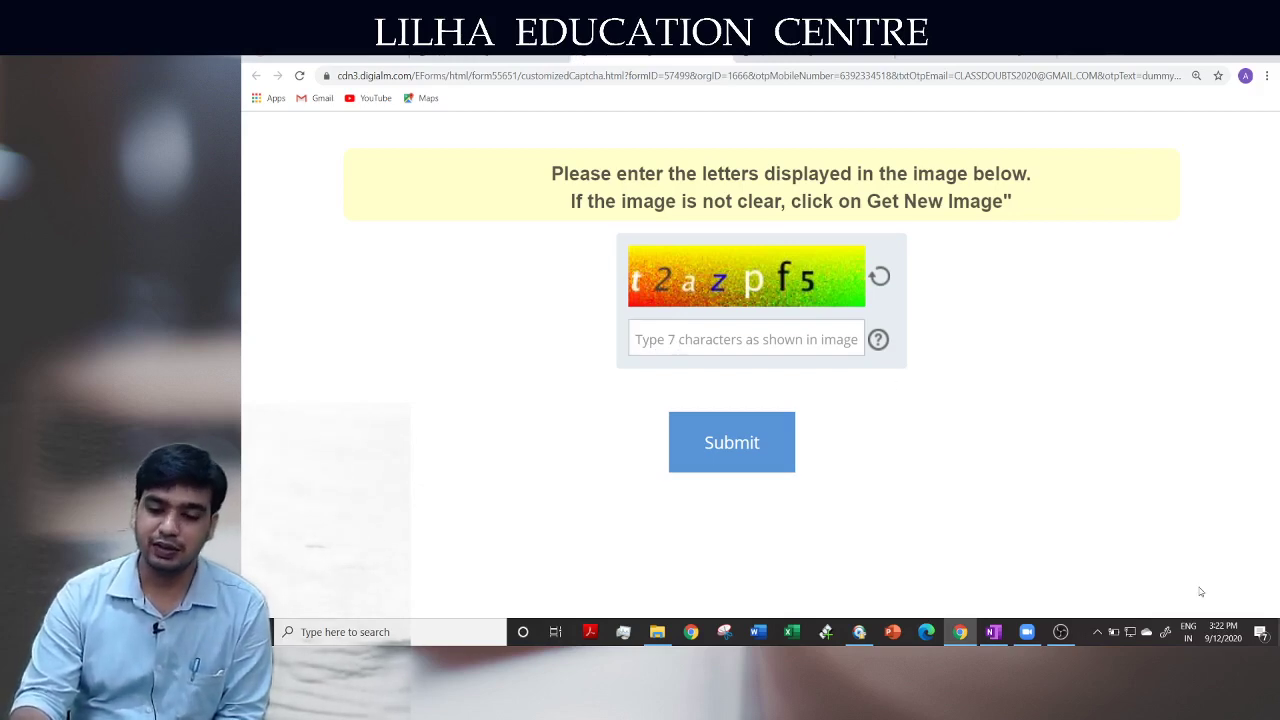
mouse_move(1062, 637)
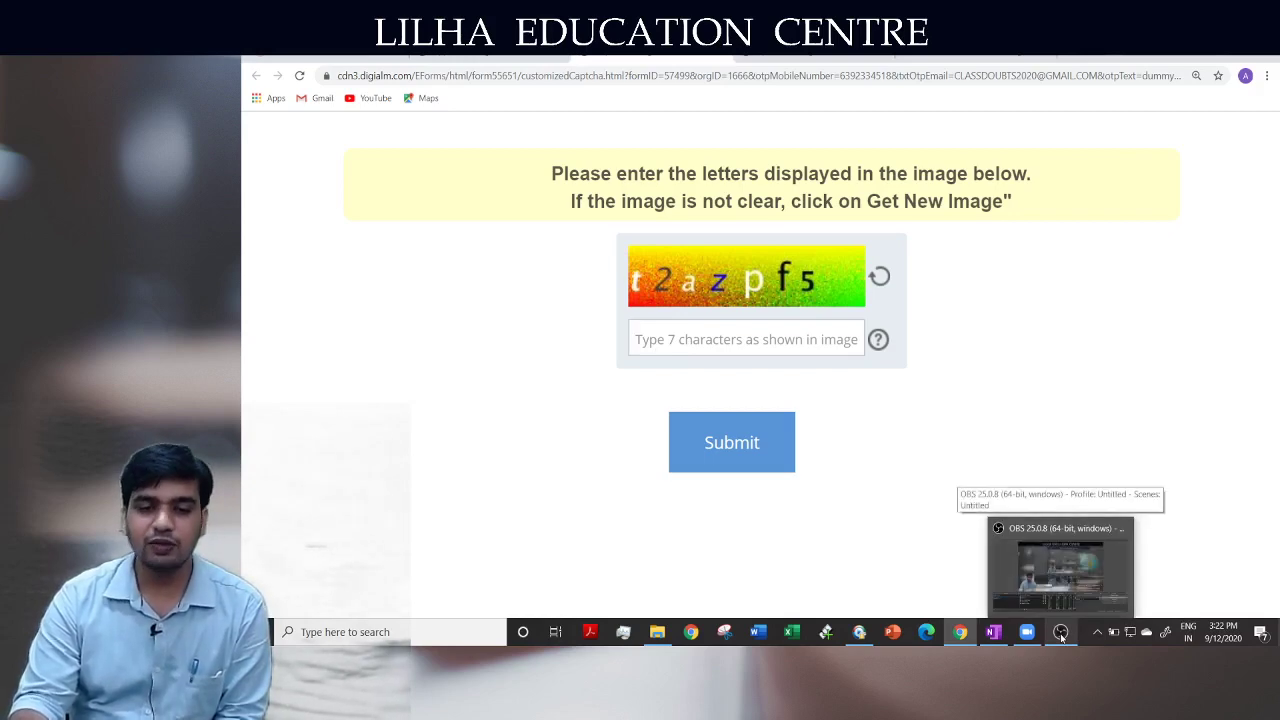
scroll(735, 485, down, 6)
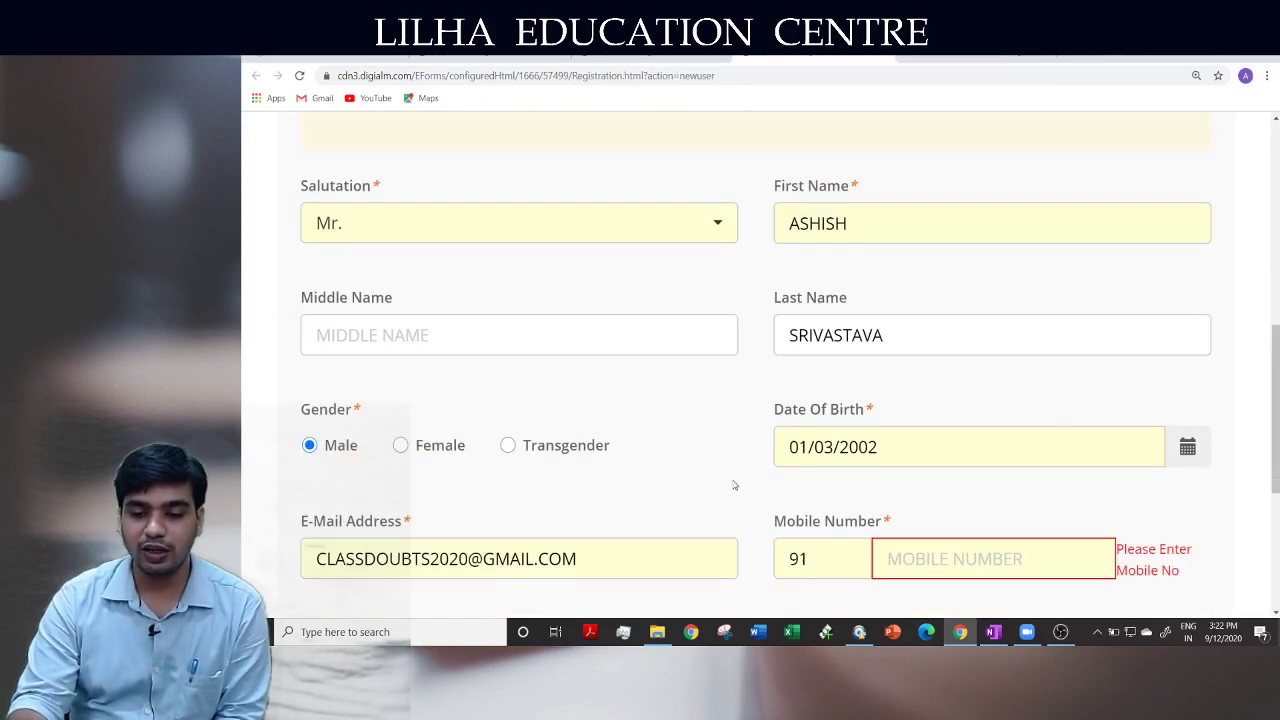
click(743, 470)
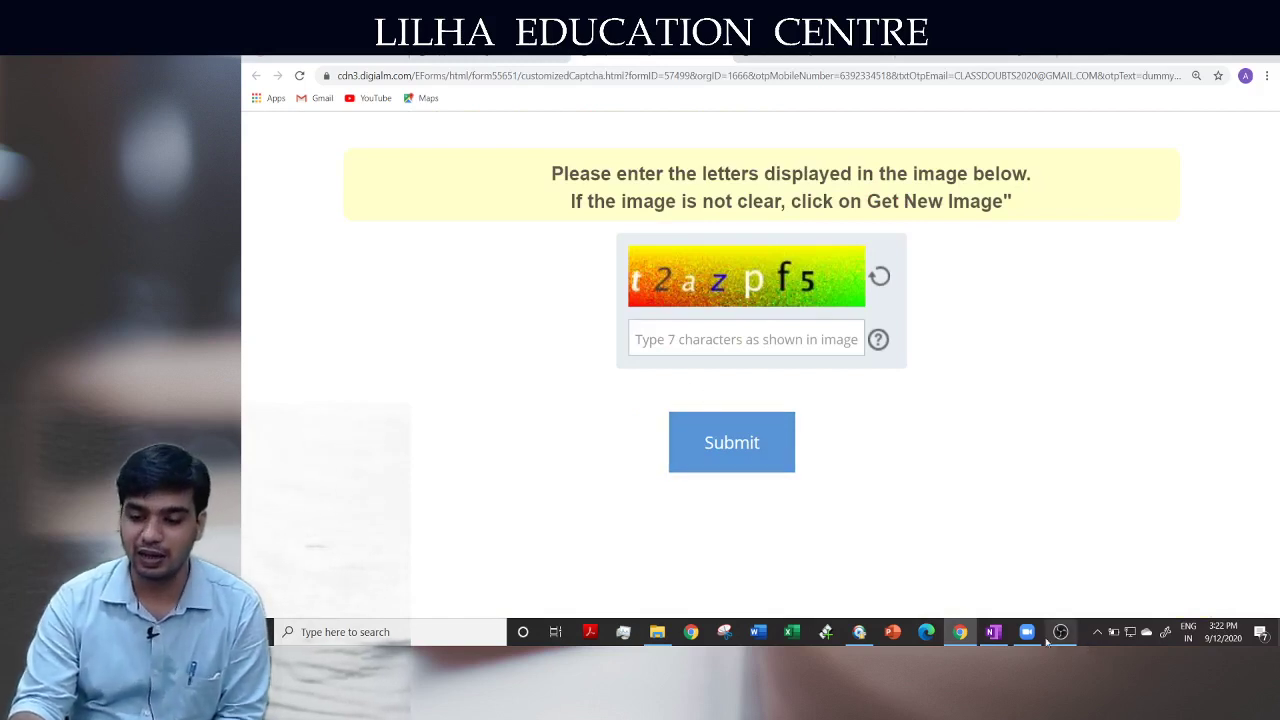
mouse_move(1057, 641)
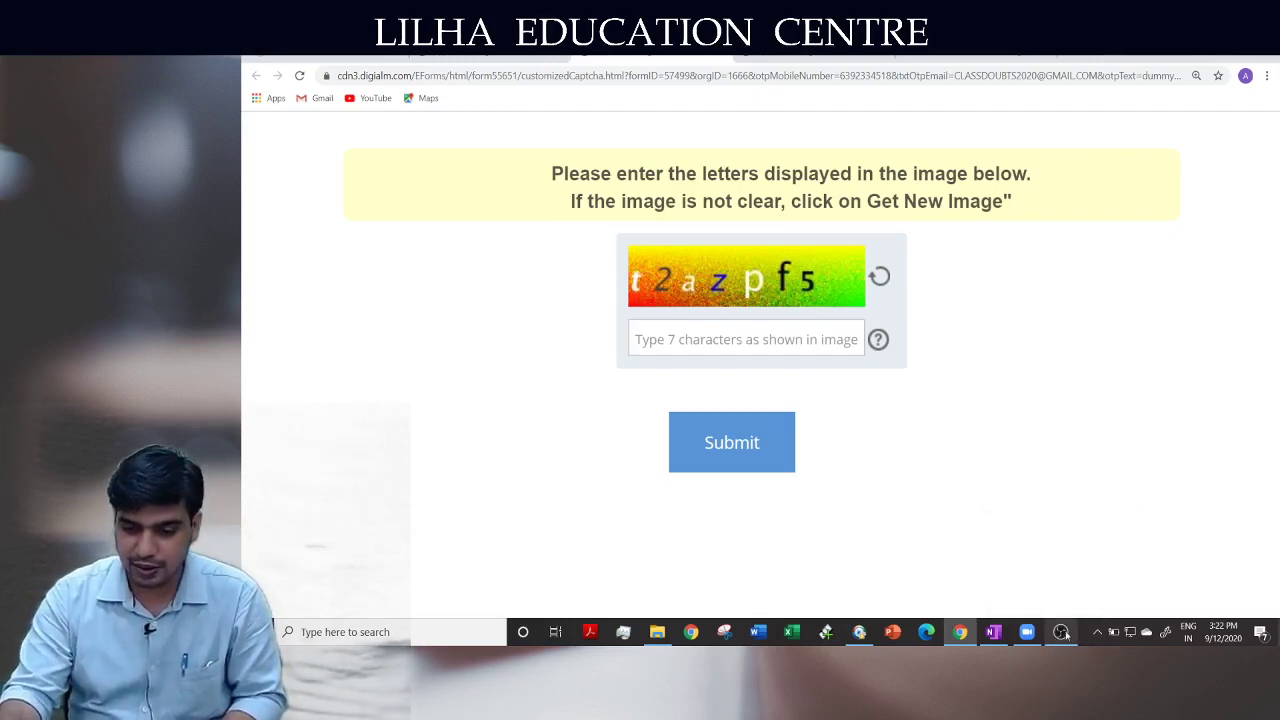
click(1060, 632)
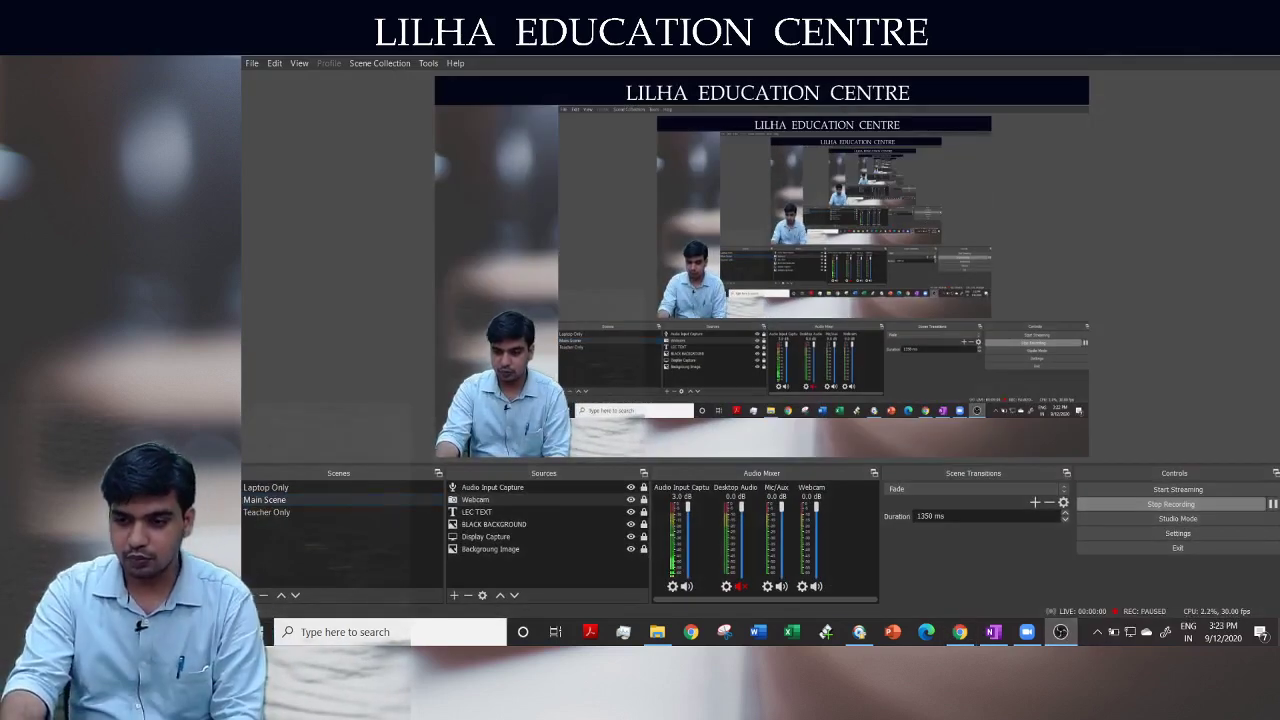
Enter the displayed captcha characters and submit them to have the OTP sent
click(1060, 632)
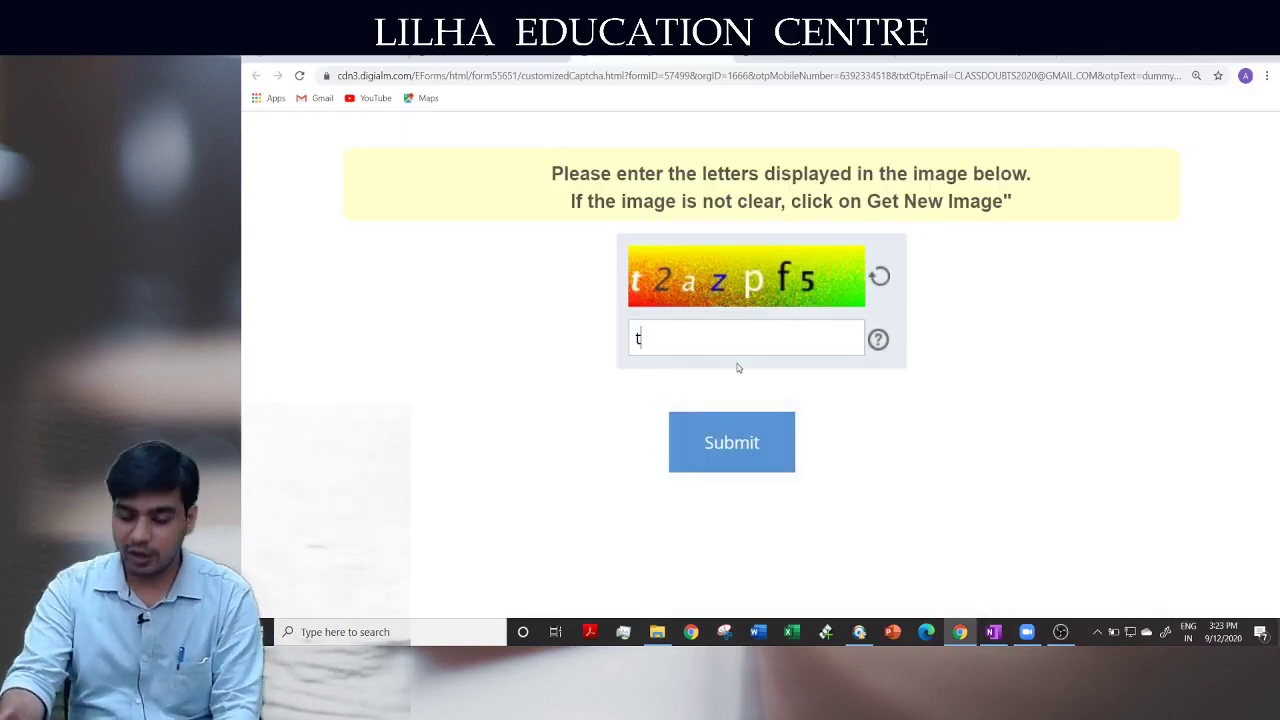
text(2az)
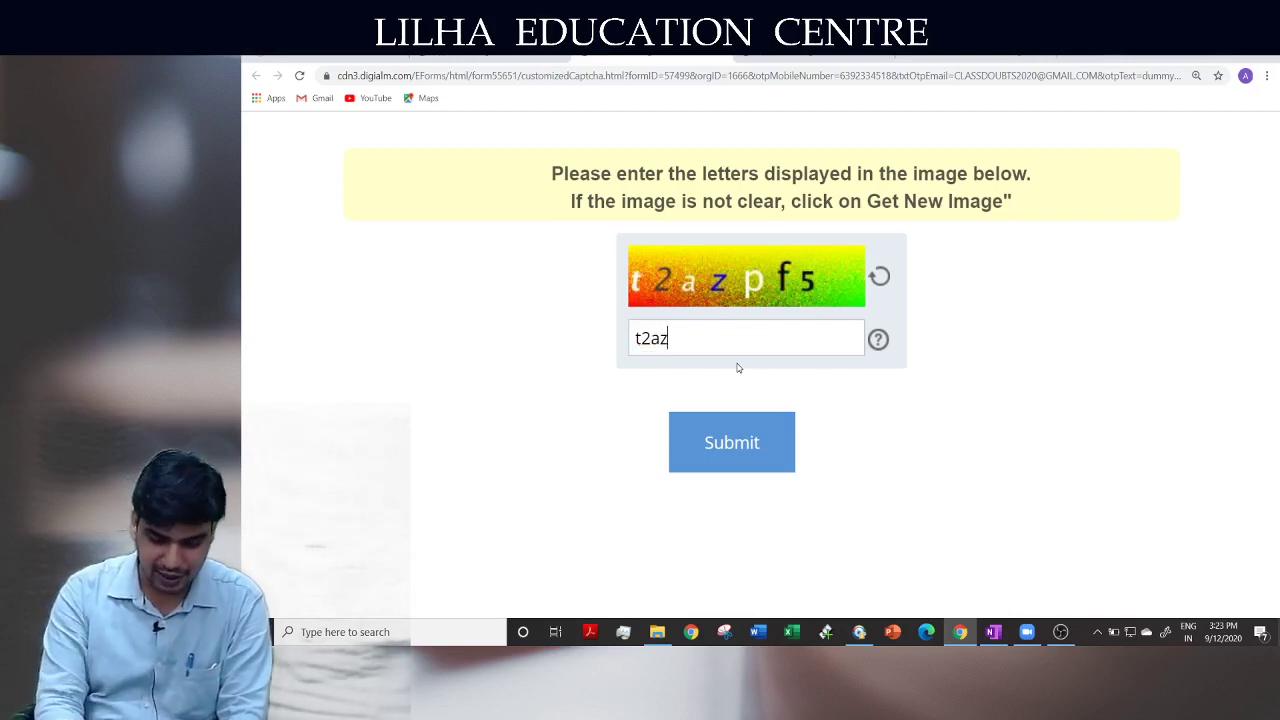
text(p)
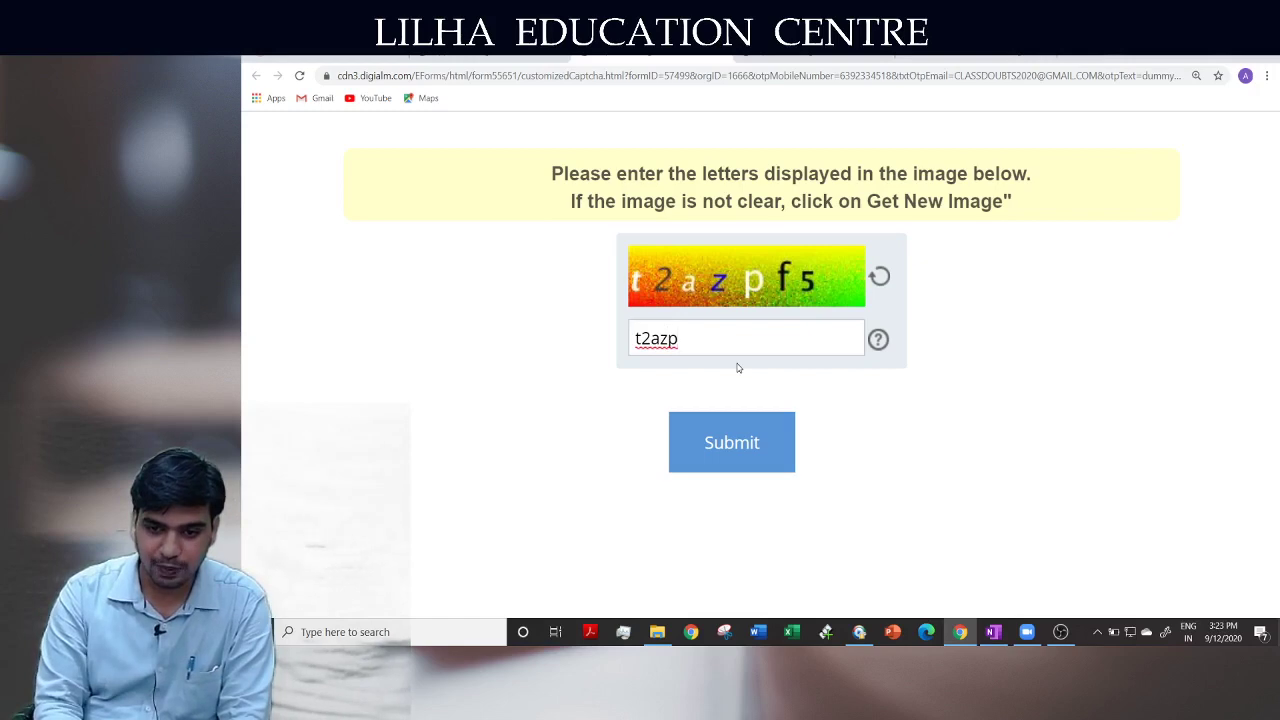
text(f5)
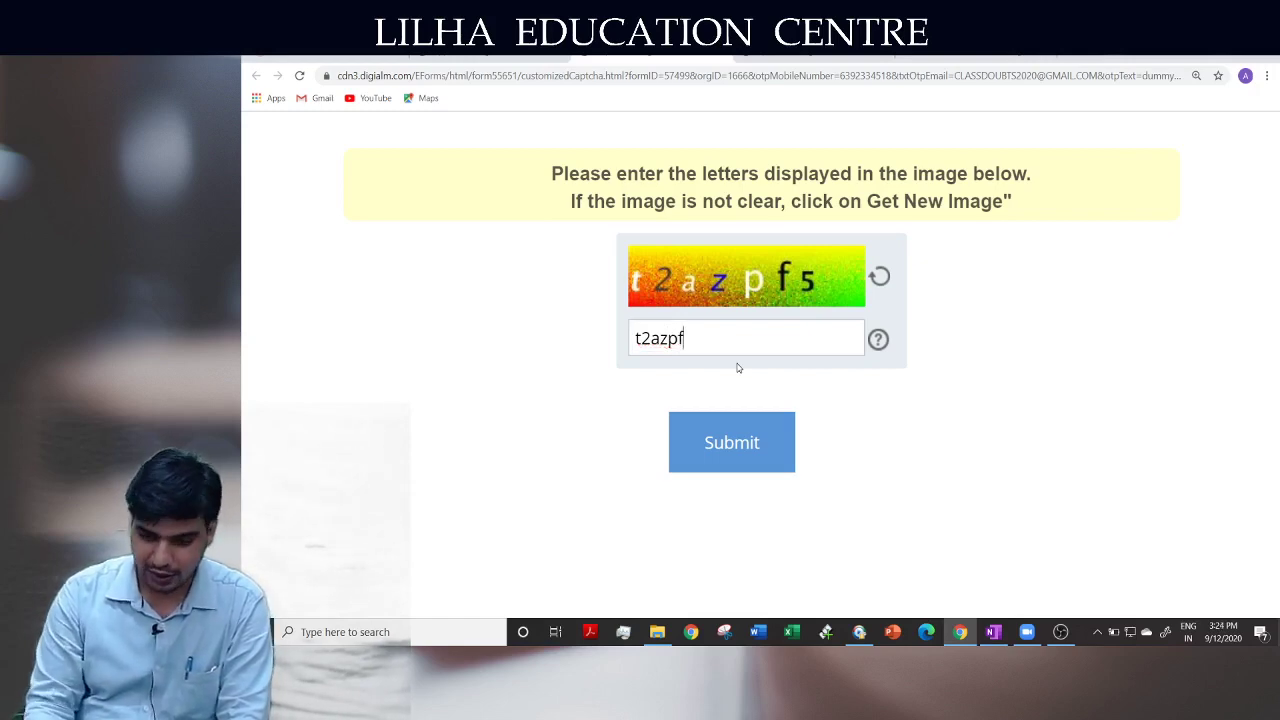
click(757, 448)
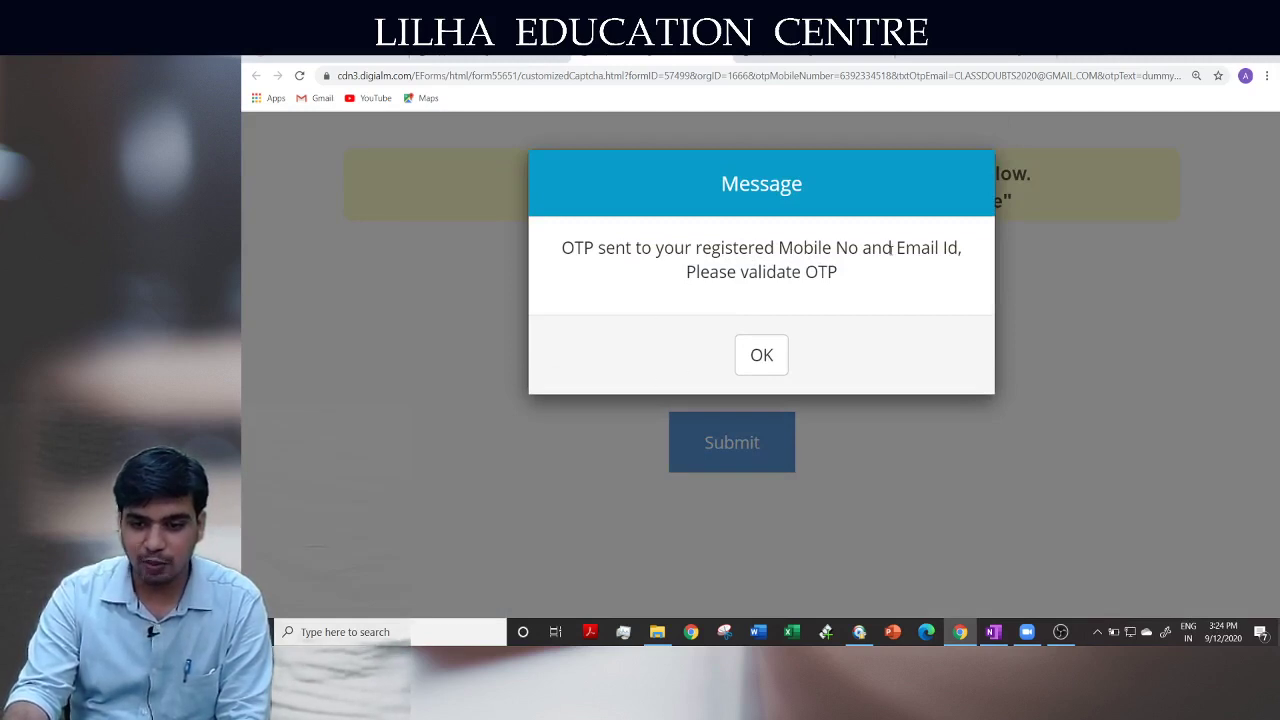
Acknowledge the OTP-sent message and go back through the registration form toward the OTP field
click(780, 345)
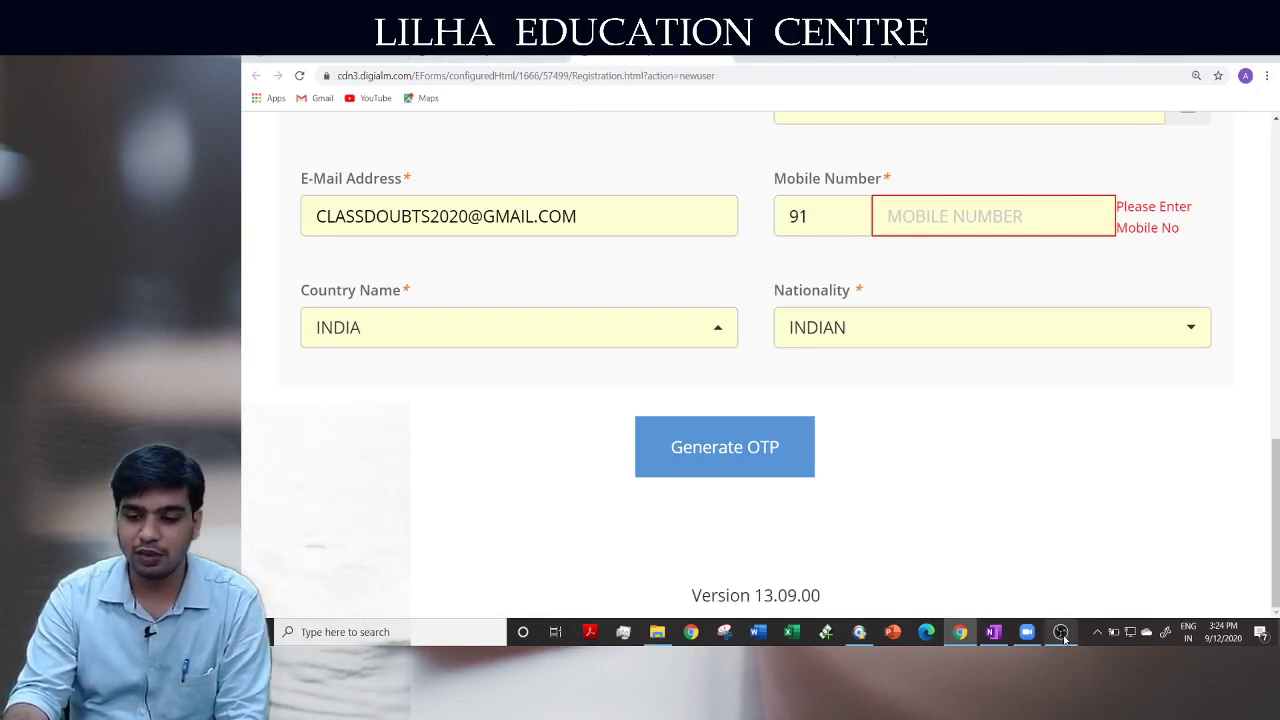
mouse_move(1064, 640)
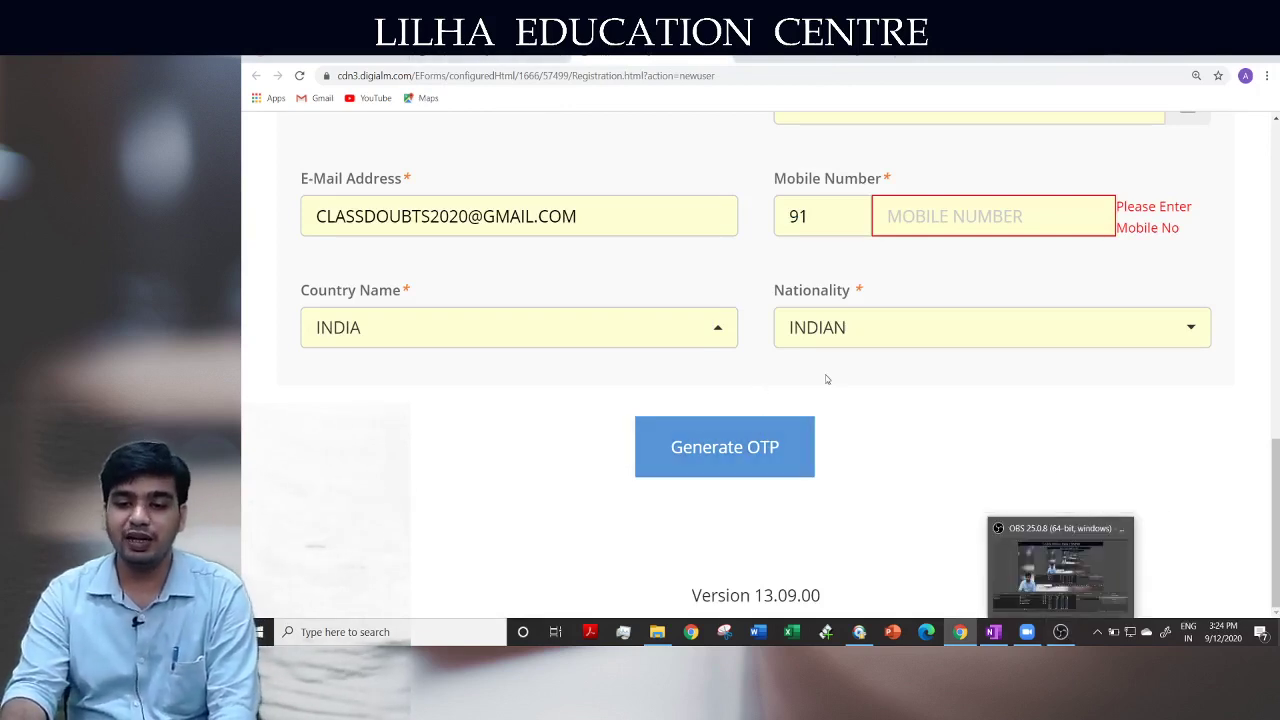
scroll(838, 388, up, 1)
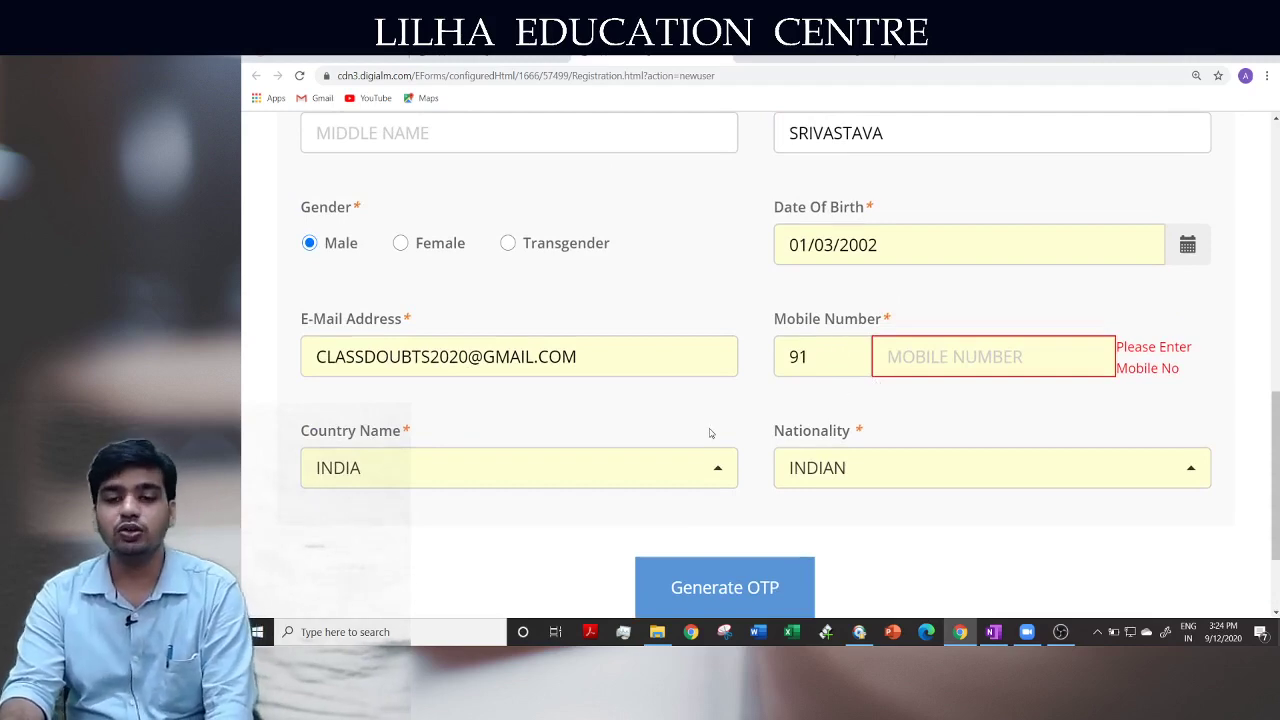
scroll(710, 433, up, 2)
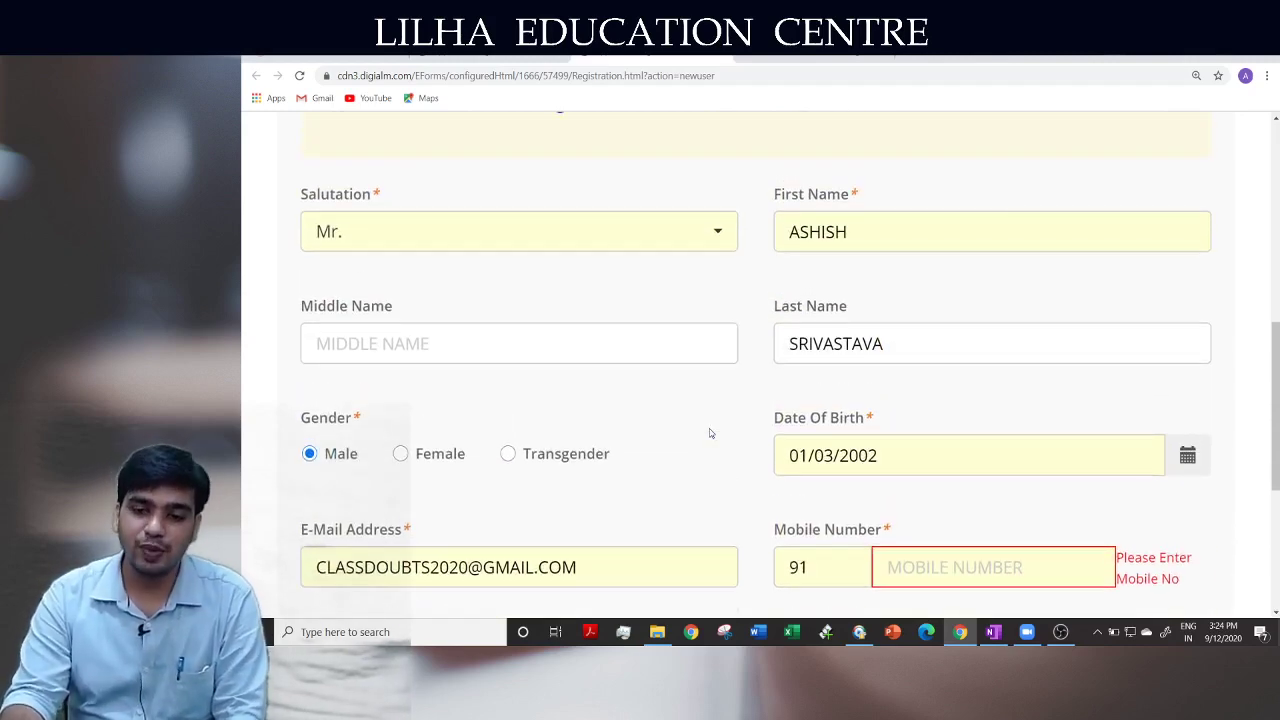
scroll(710, 433, up, 4)
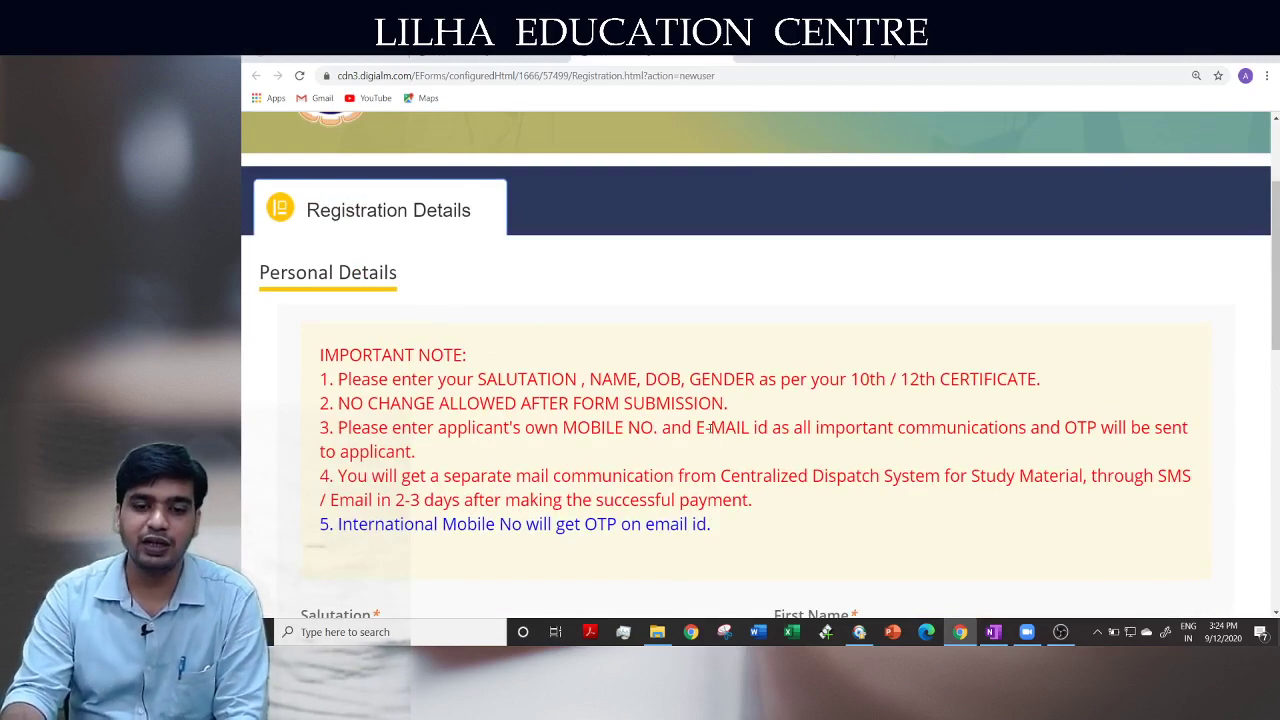
scroll(710, 433, up, 2)
scroll(710, 433, down, 10)
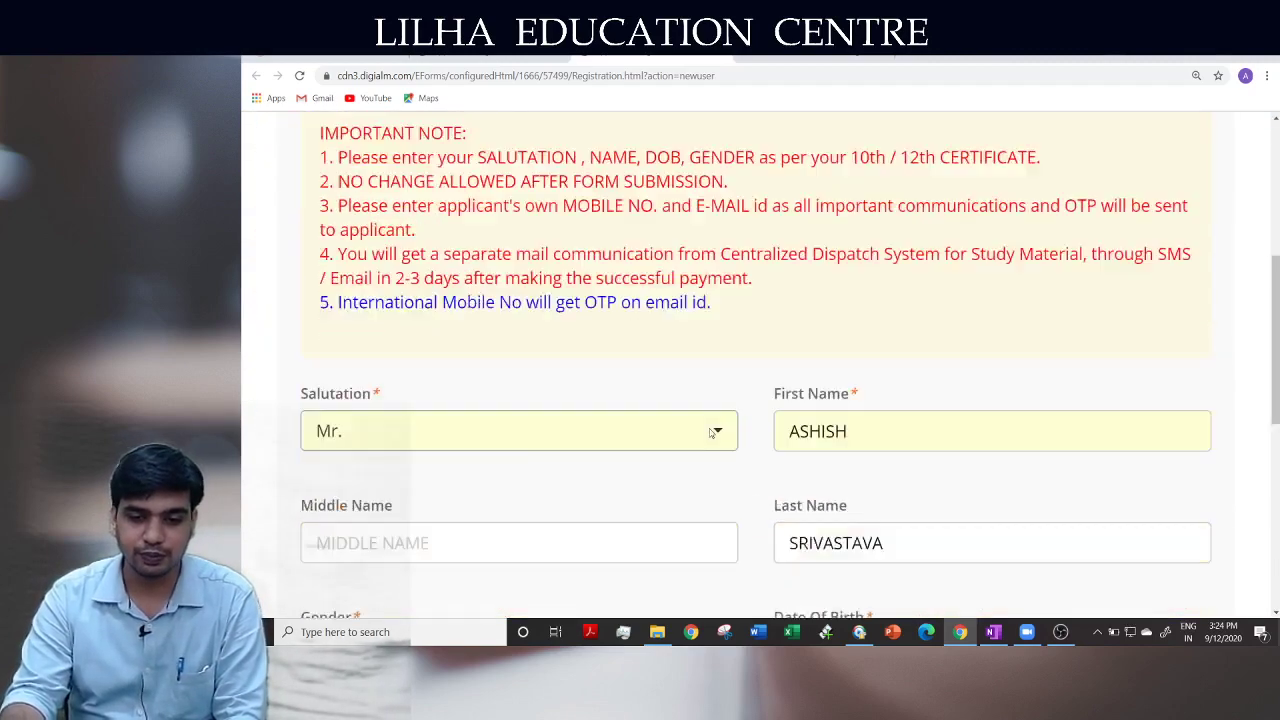
click(1061, 631)
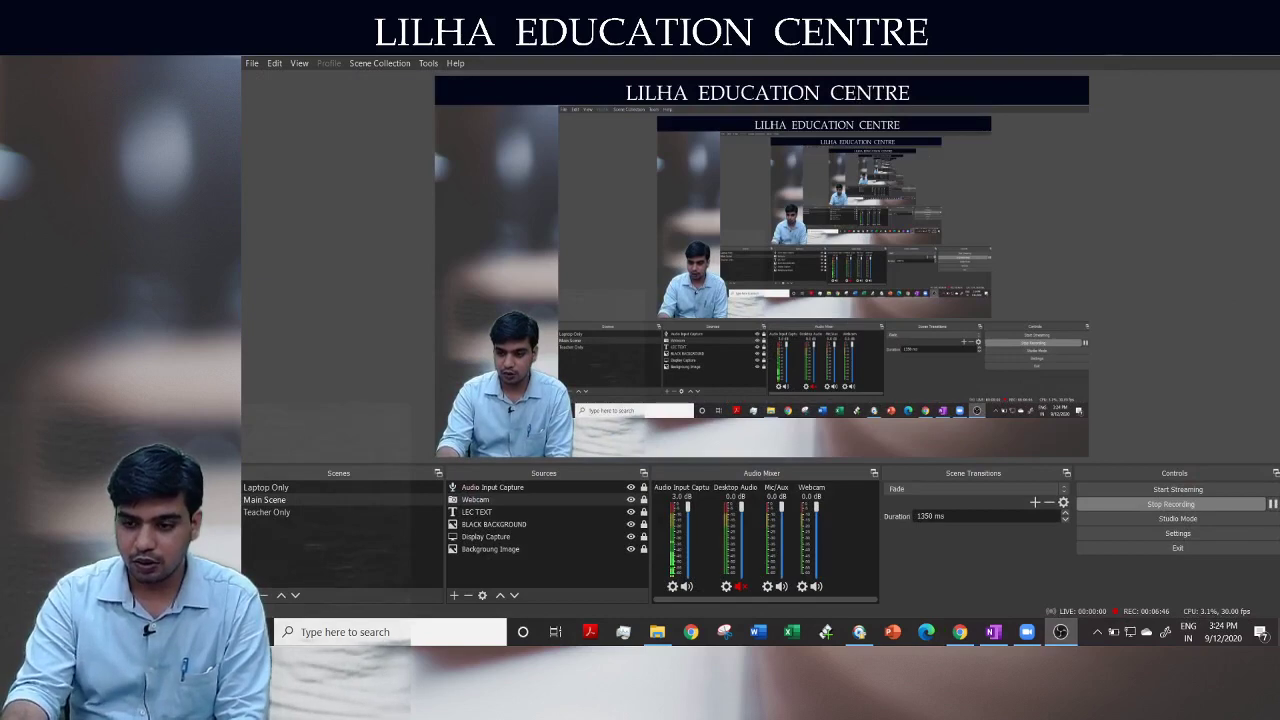
click(1204, 50)
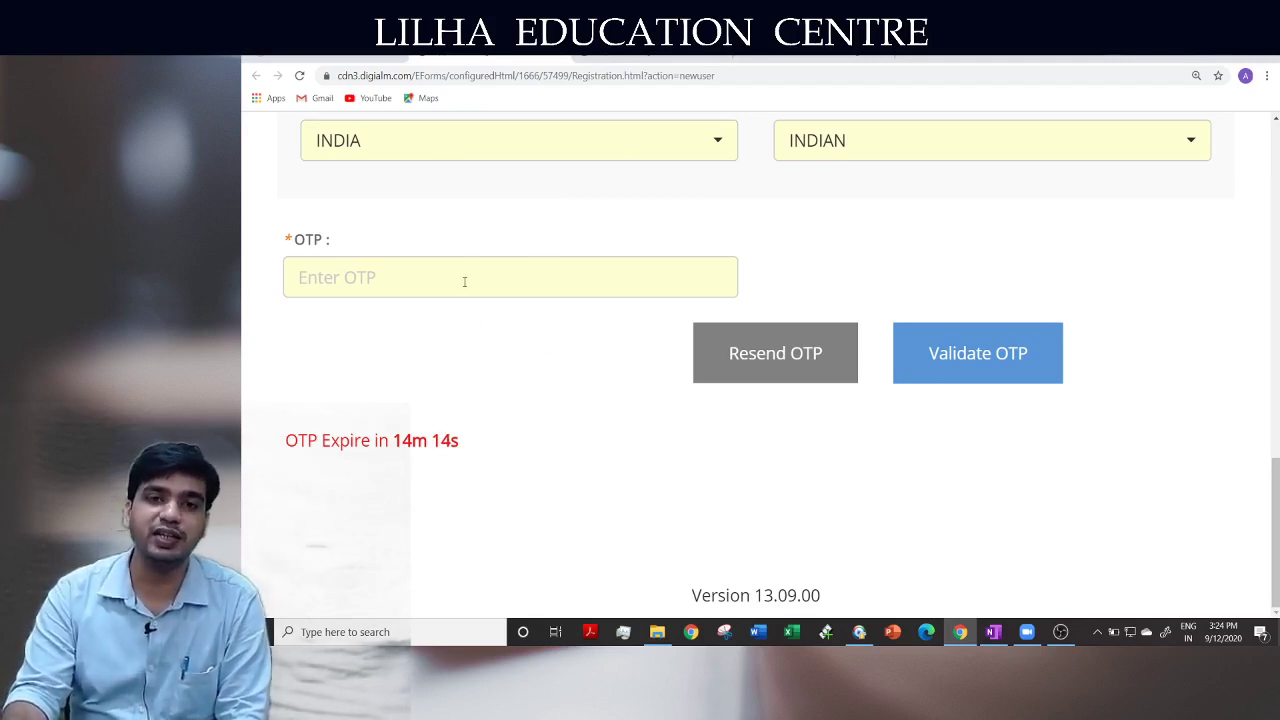
Enter the received OTP, validate it, and acknowledge the success message
click(395, 278)
click(460, 232)
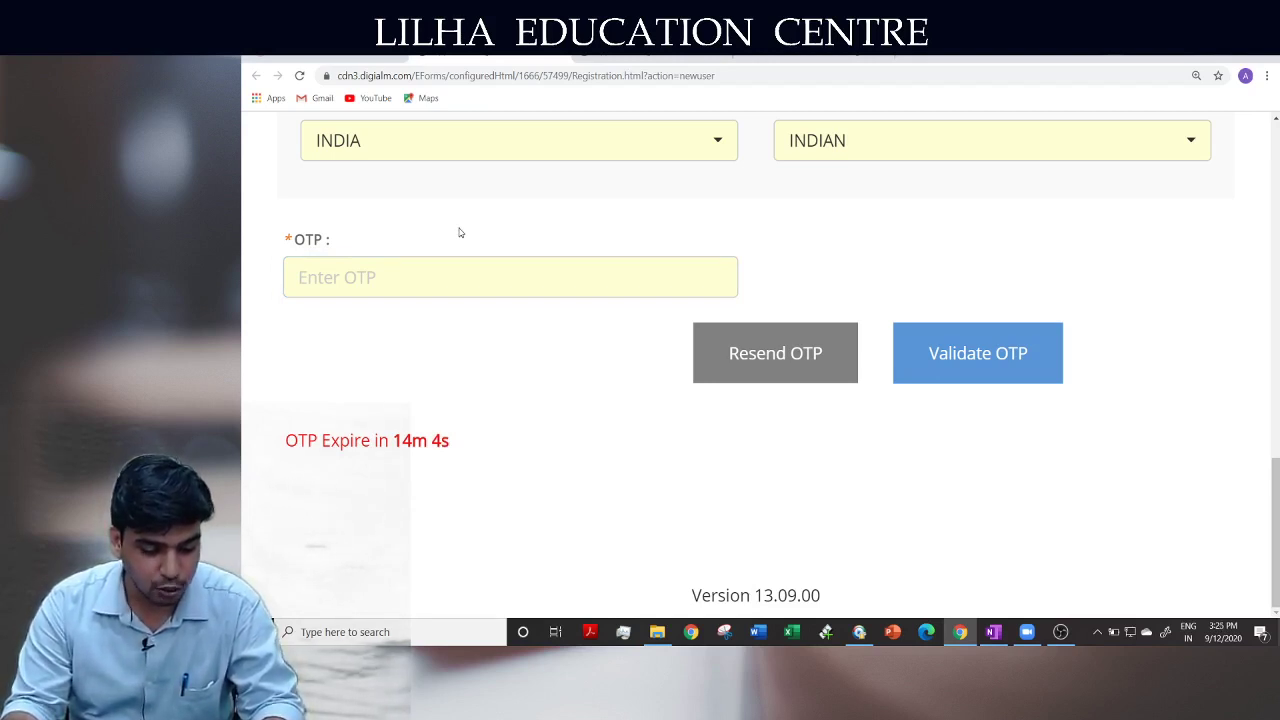
click(395, 278)
text(123456)
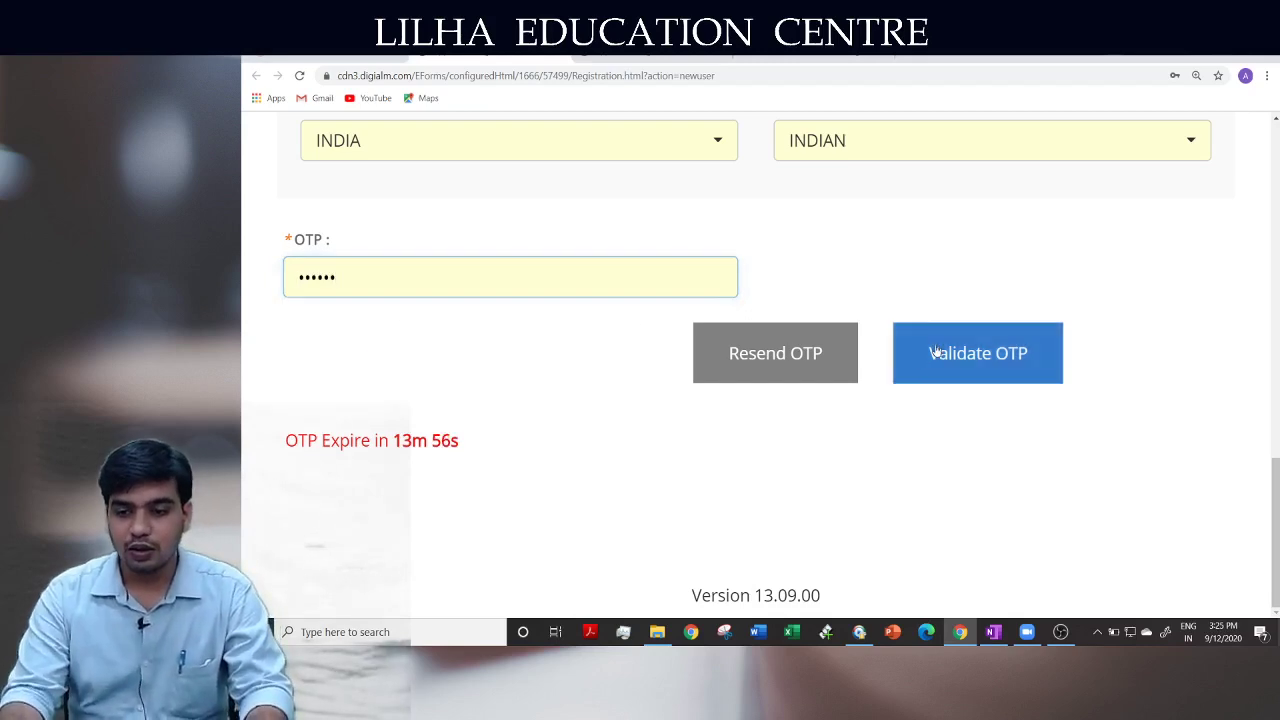
click(935, 352)
click(758, 326)
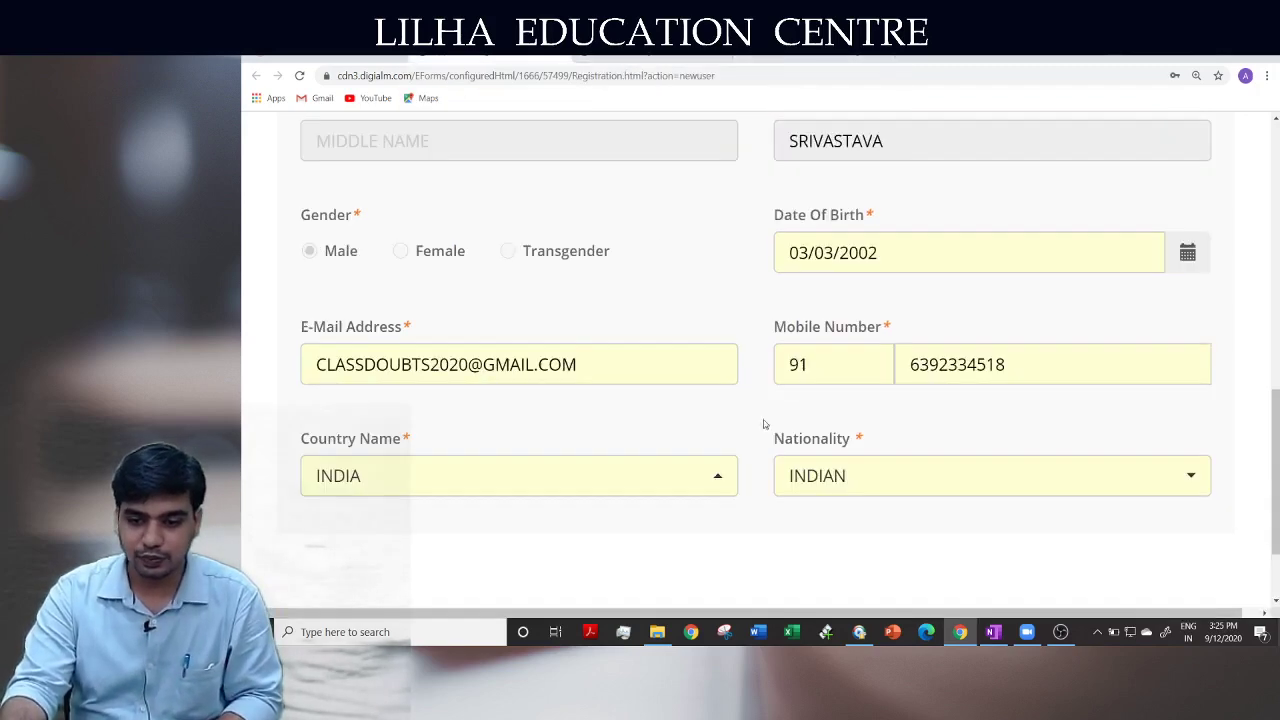
scroll(766, 423, down, 2)
Submit the finished Foundation registration form to bring up its confirmation with five important notes
click(769, 505)
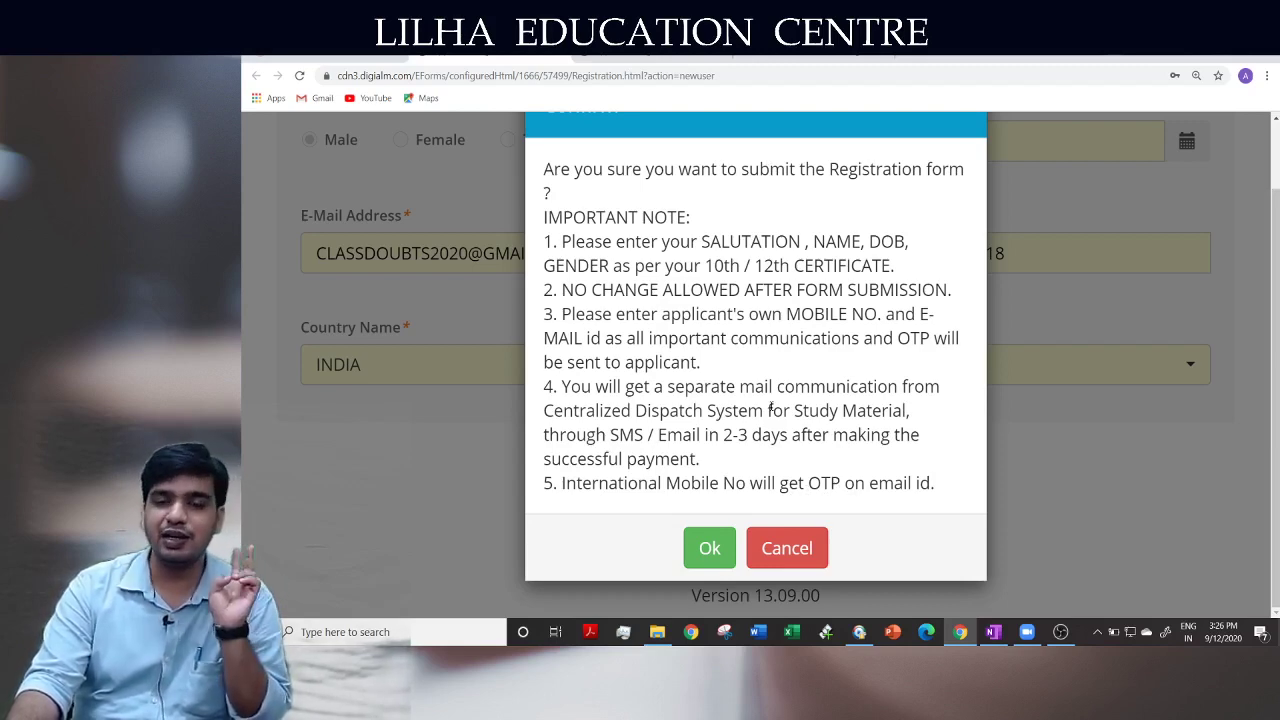
Confirm the submission with Ok and cycle between browser tabs until the profile page loads
click(712, 553)
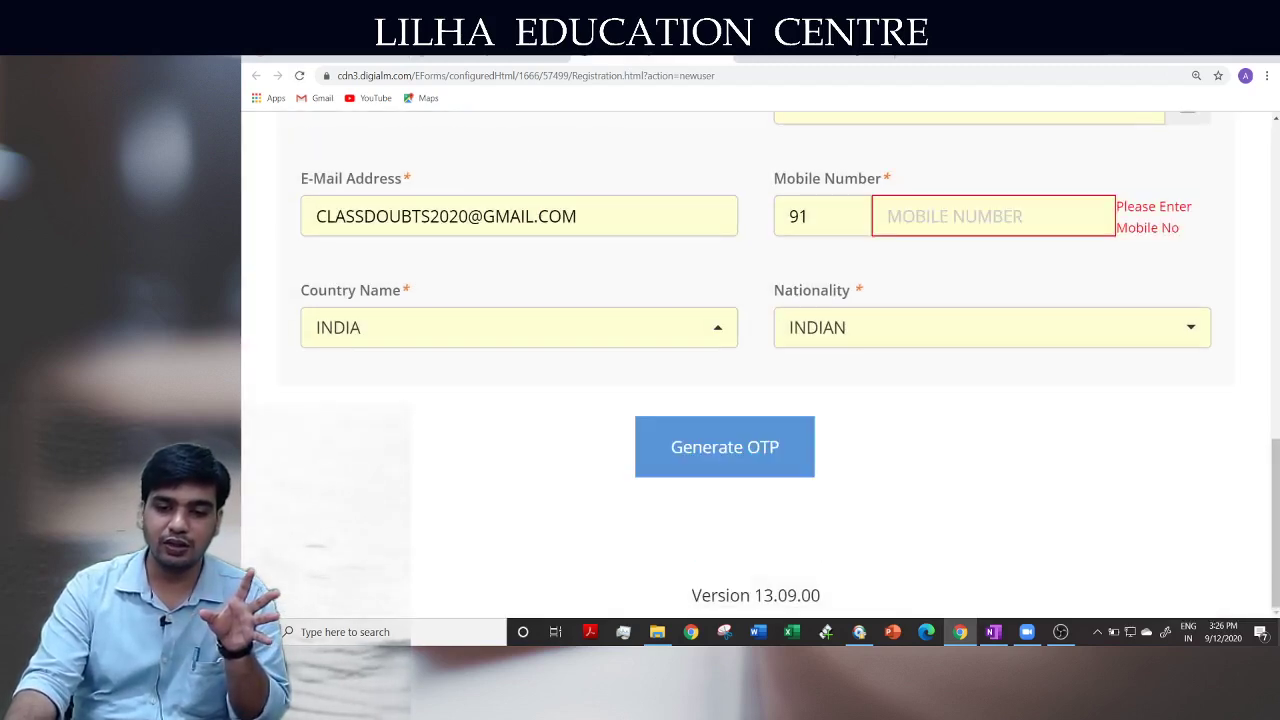
click(475, 57)
click(638, 57)
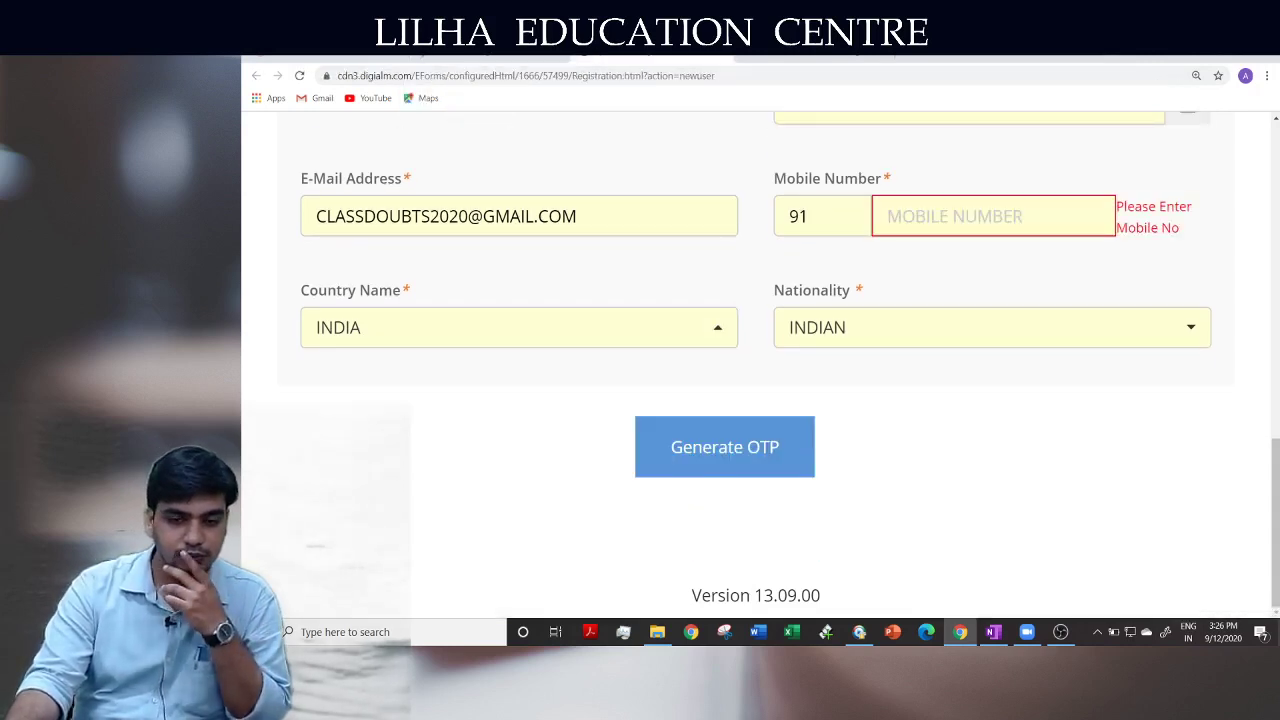
click(475, 57)
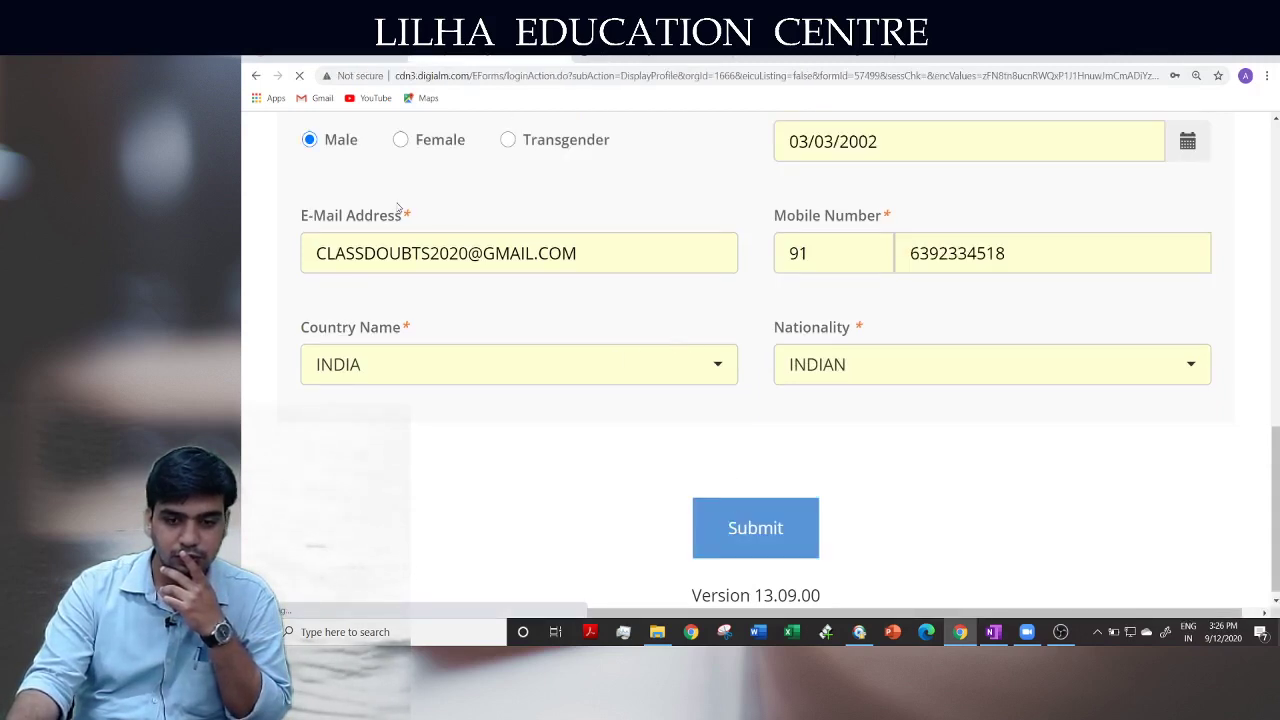
click(618, 57)
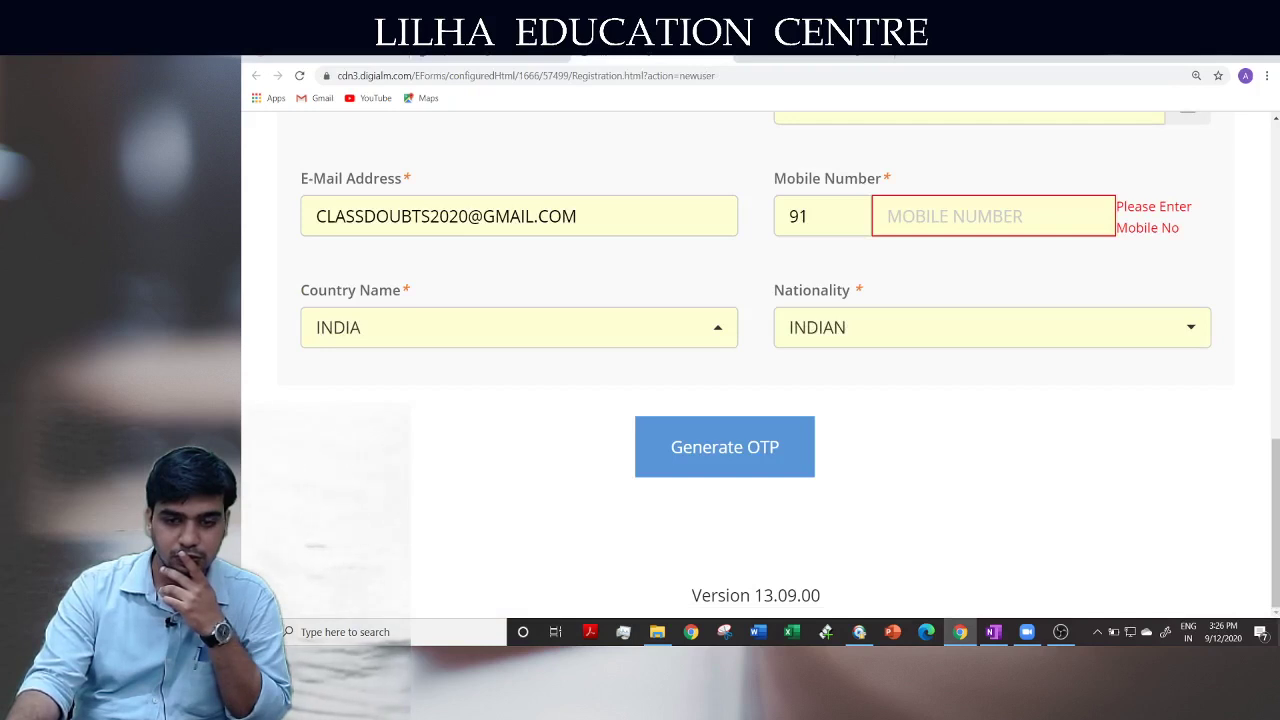
drag(1269, 522, 1276, 304)
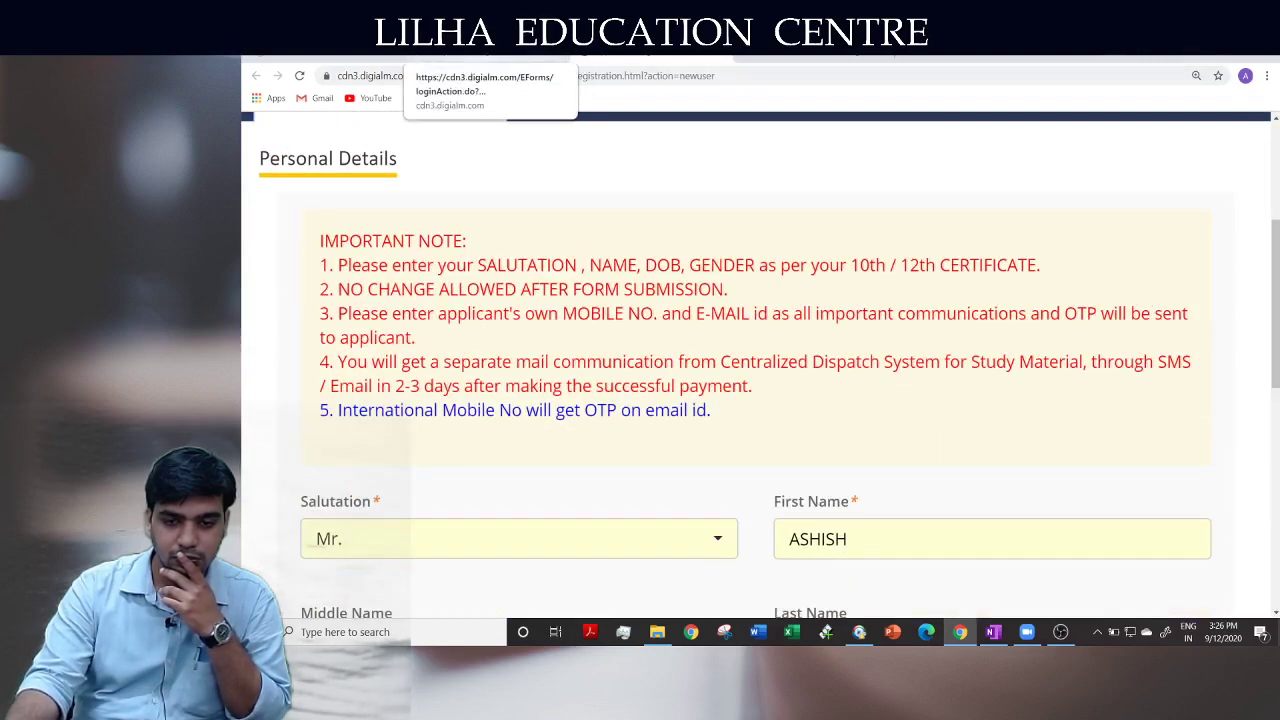
click(490, 57)
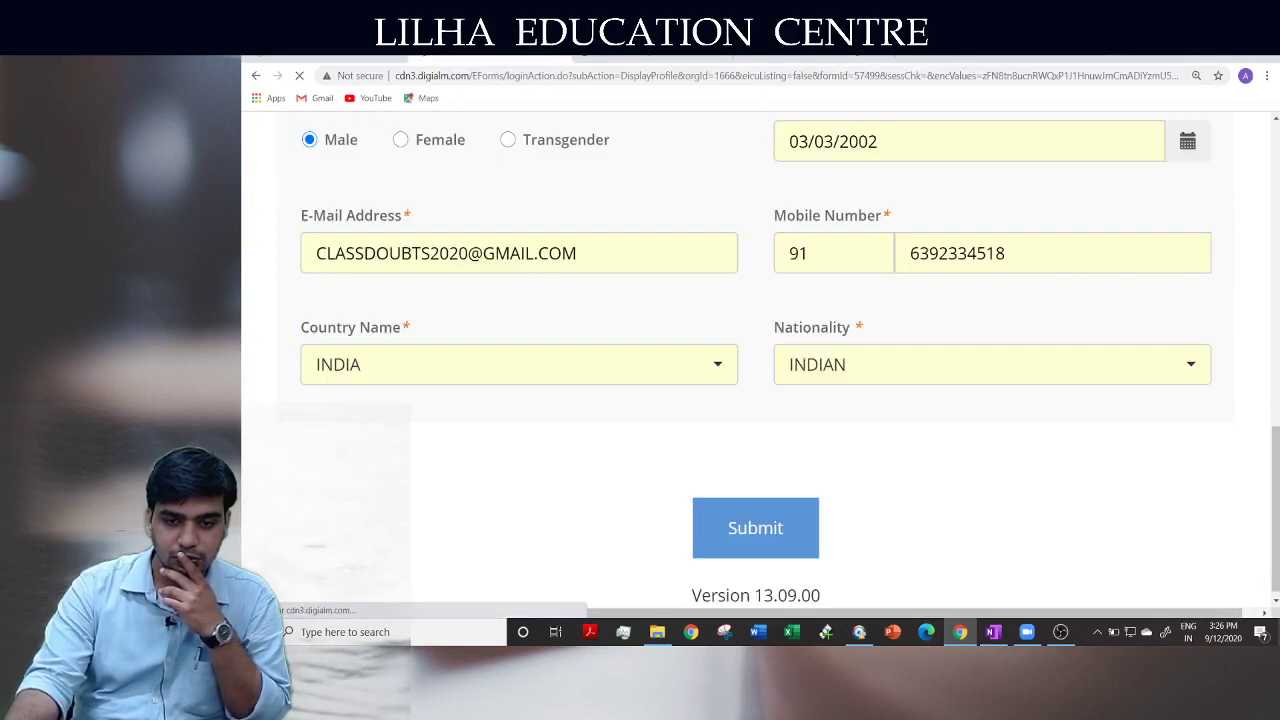
click(370, 57)
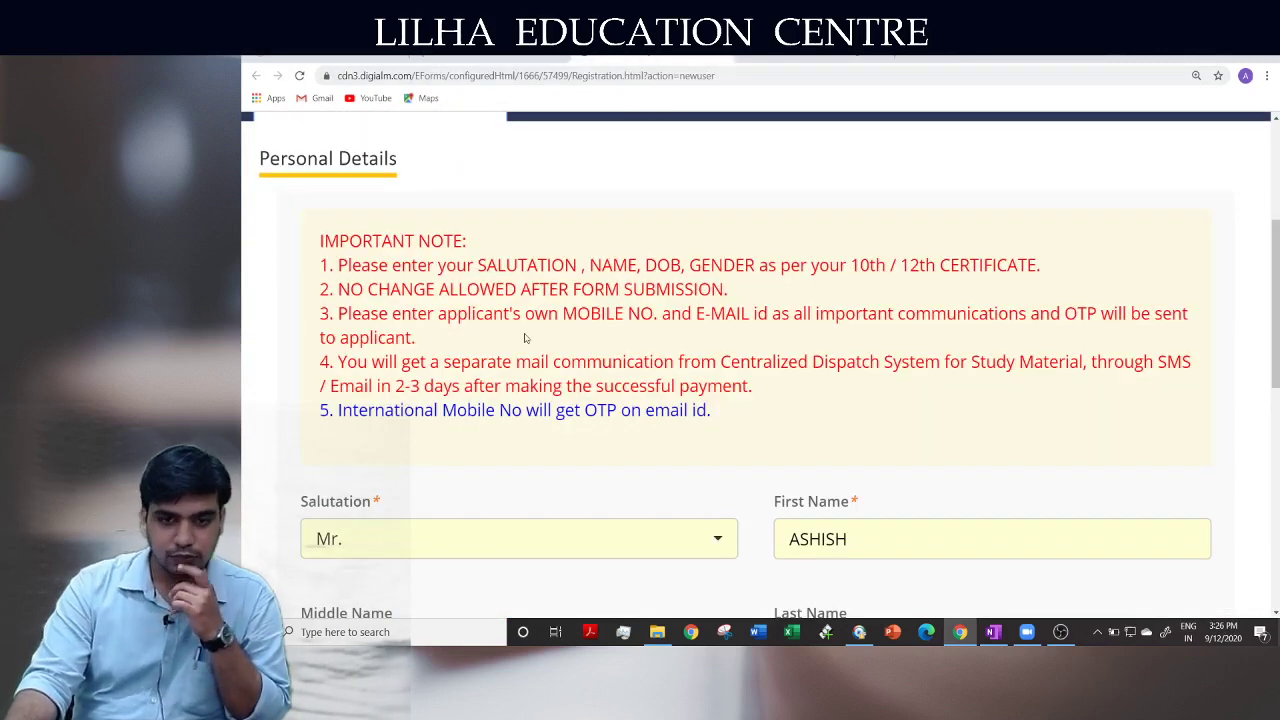
scroll(528, 344, up, 3)
scroll(528, 344, down, 1)
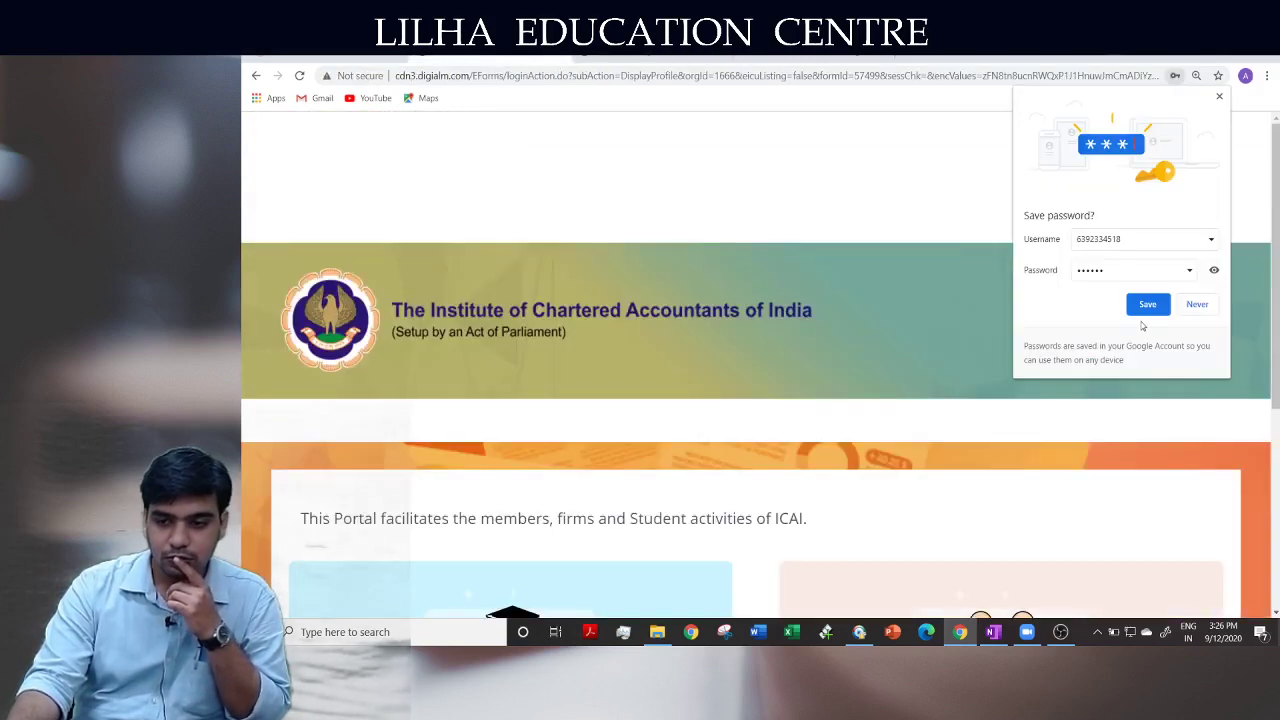
Decline Chrome's save-password offer and skim the portal's description text
click(1192, 304)
scroll(1068, 436, down, 2)
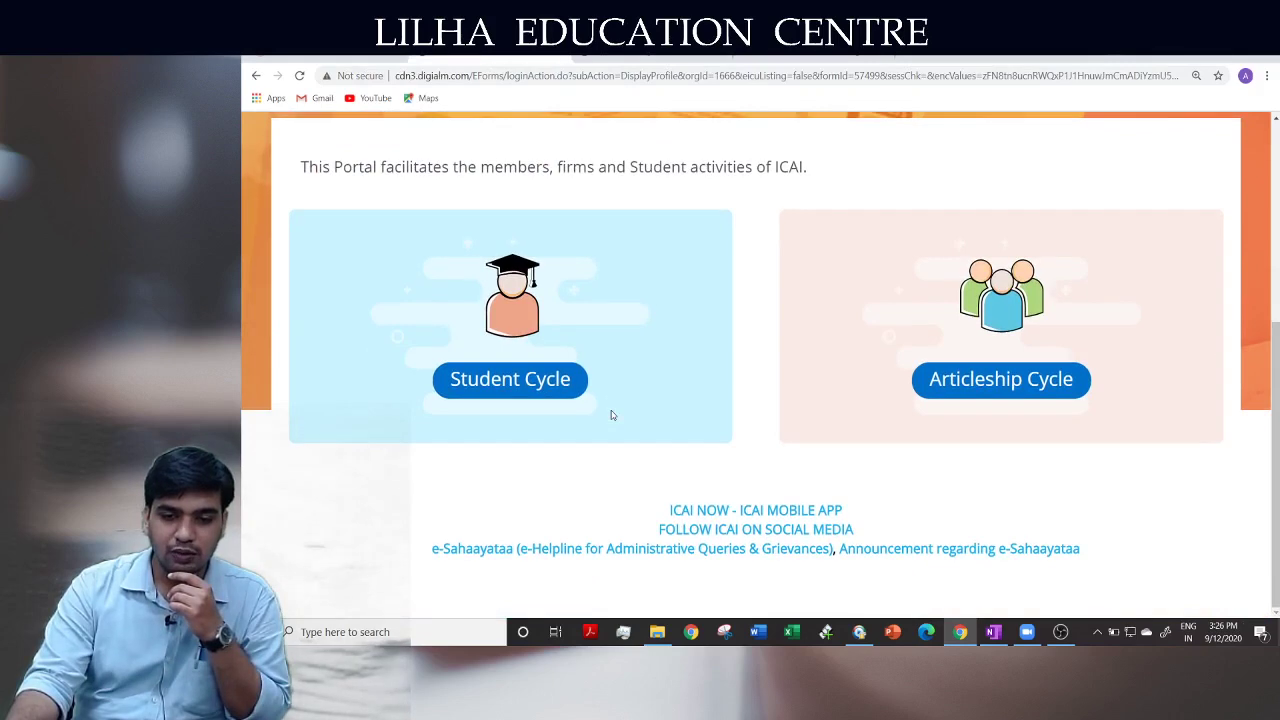
scroll(612, 415, up, 3)
scroll(612, 415, down, 3)
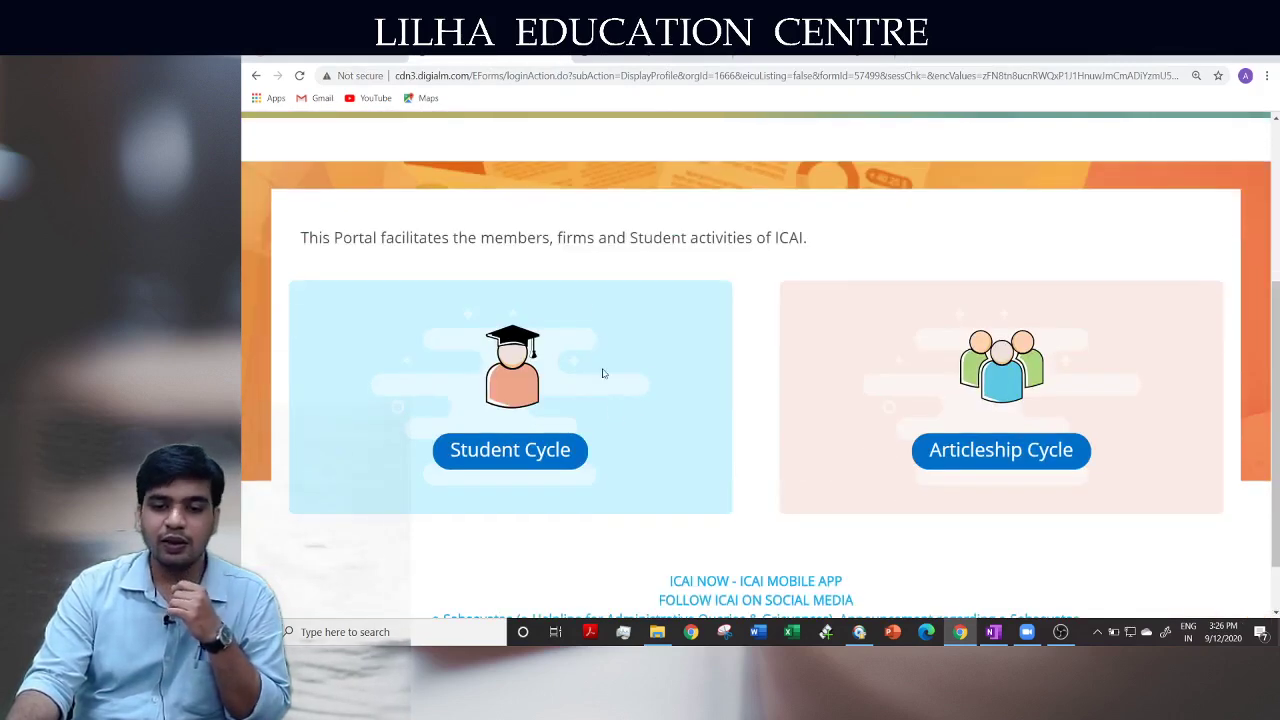
drag(449, 237, 778, 237)
click(748, 444)
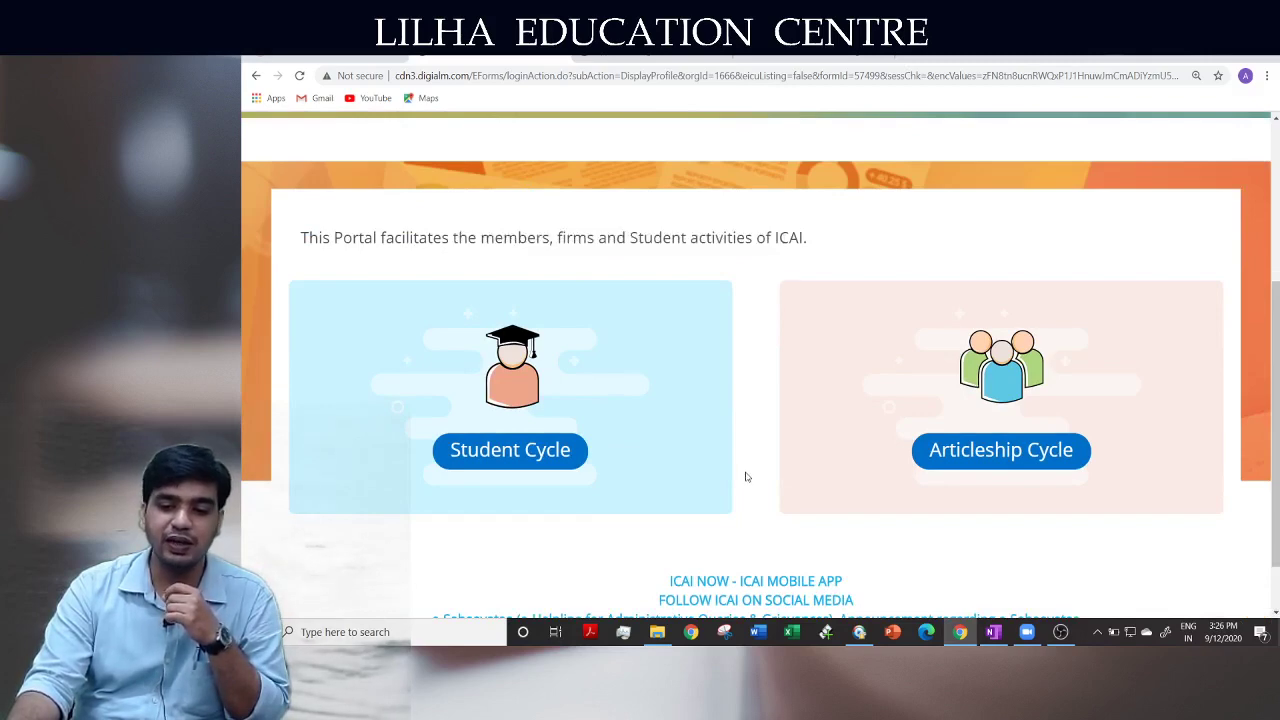
Scroll through the portal page, then return to the icai.org Students Services tab
scroll(745, 485, down, 1)
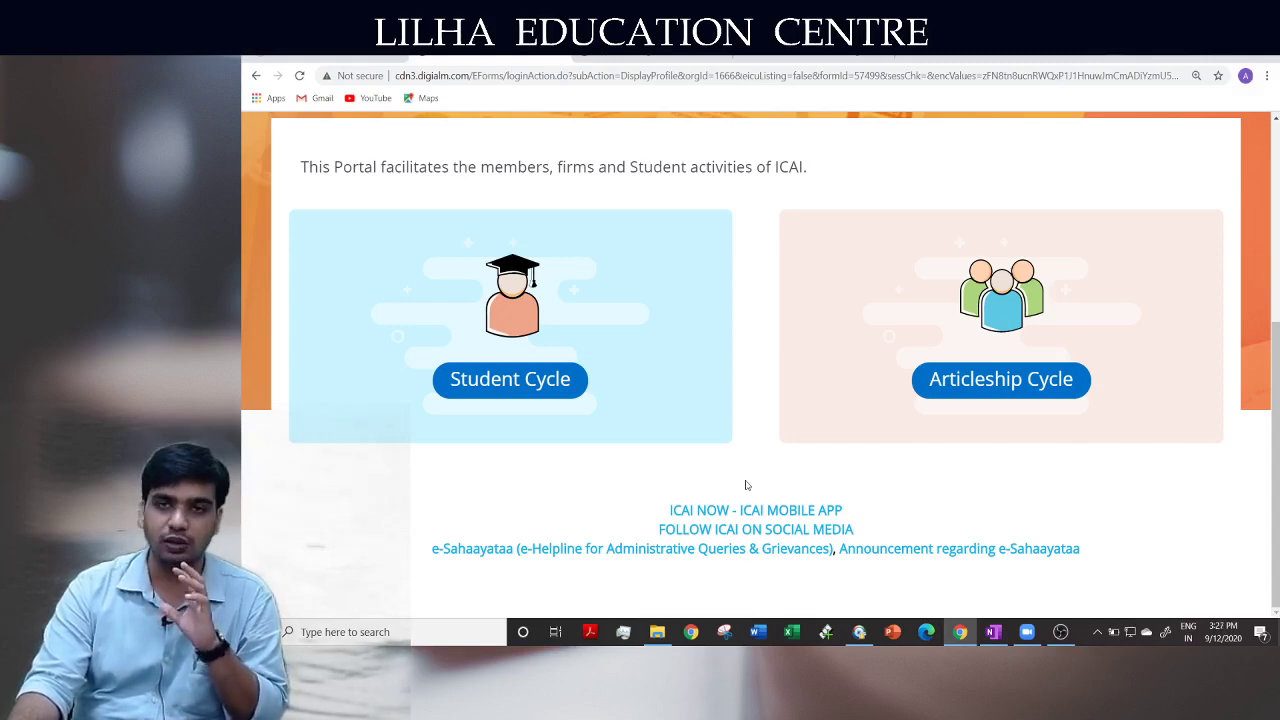
scroll(745, 485, up, 3)
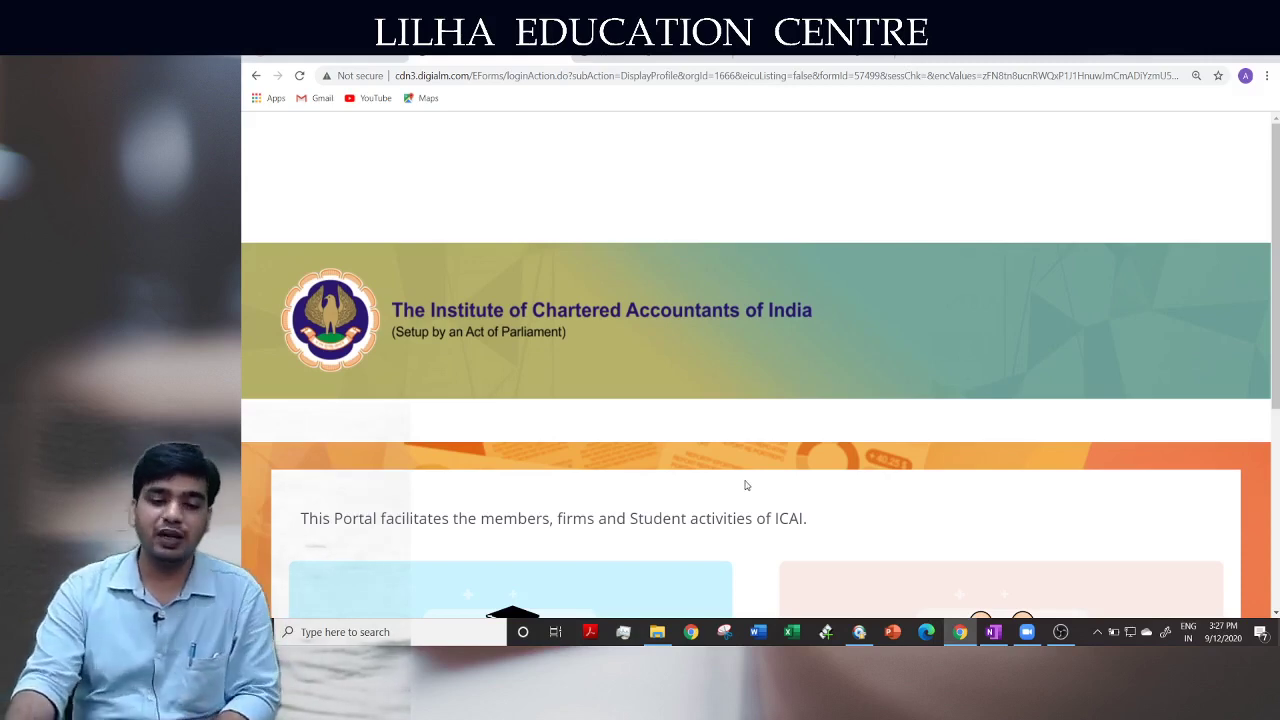
scroll(745, 485, down, 3)
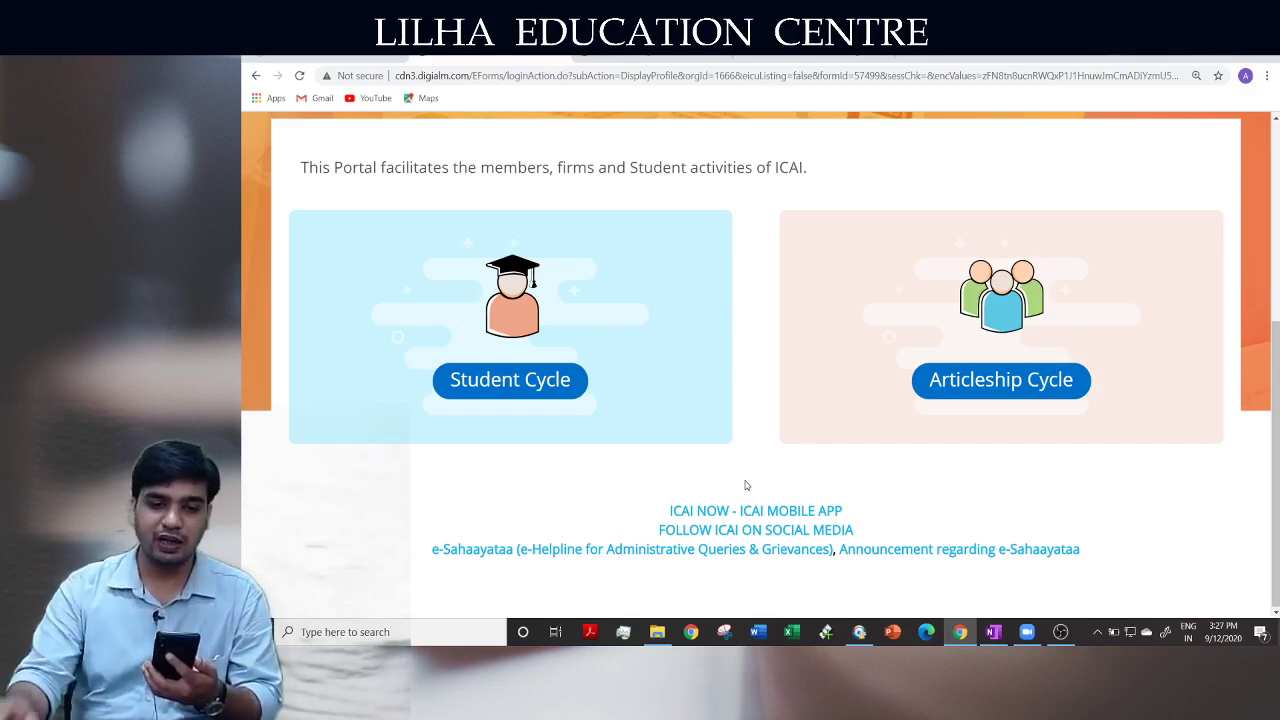
click(385, 50)
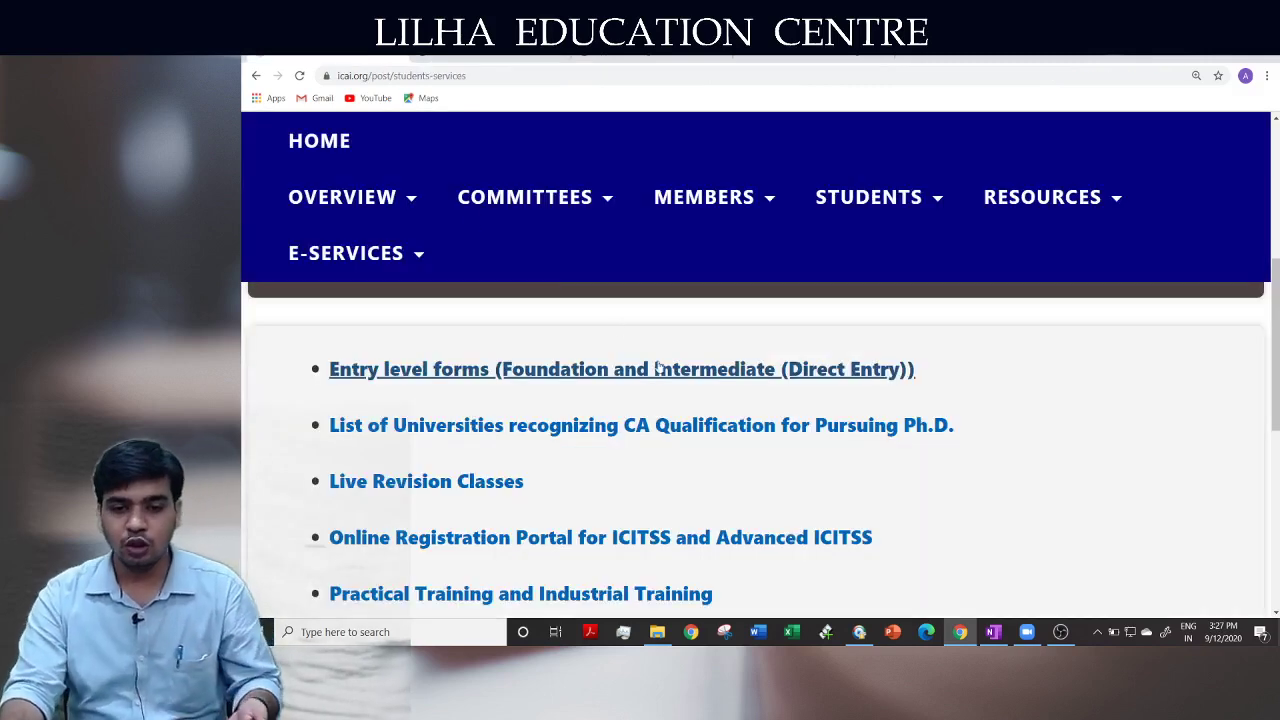
Open E-SERVICES > Students Services on the ICAI website
scroll(661, 368, up, 3)
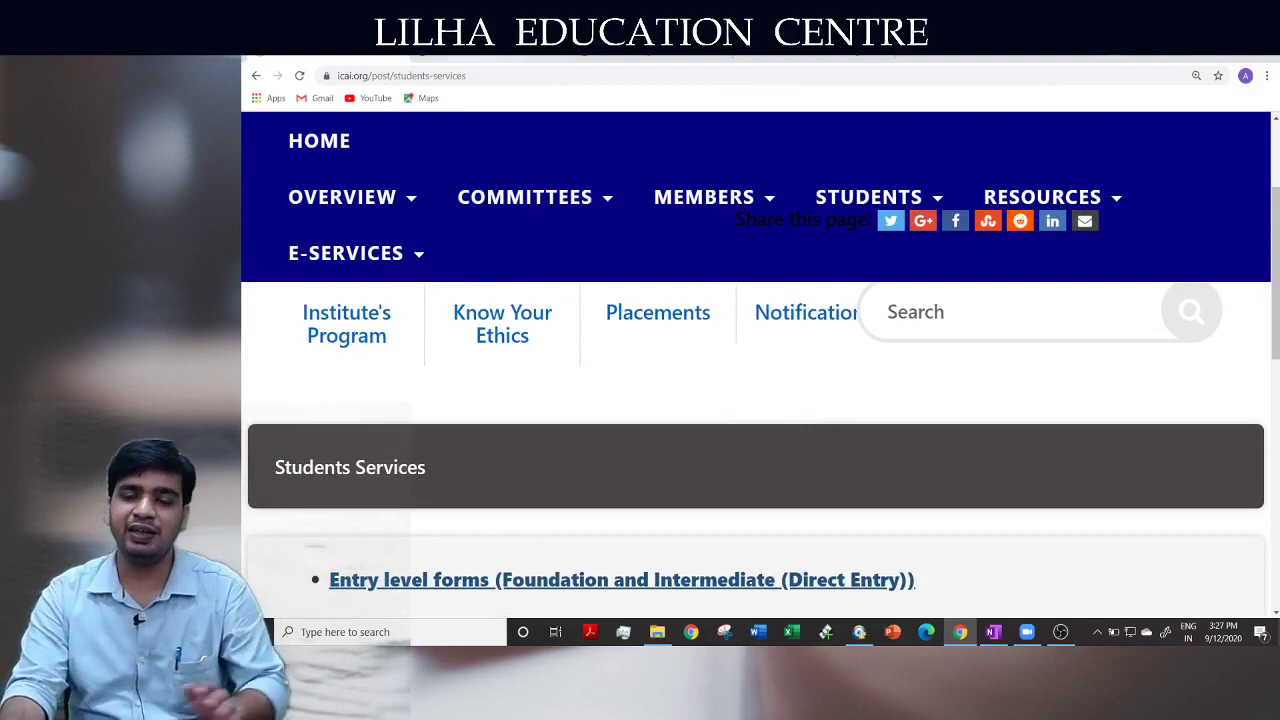
click(478, 51)
click(385, 50)
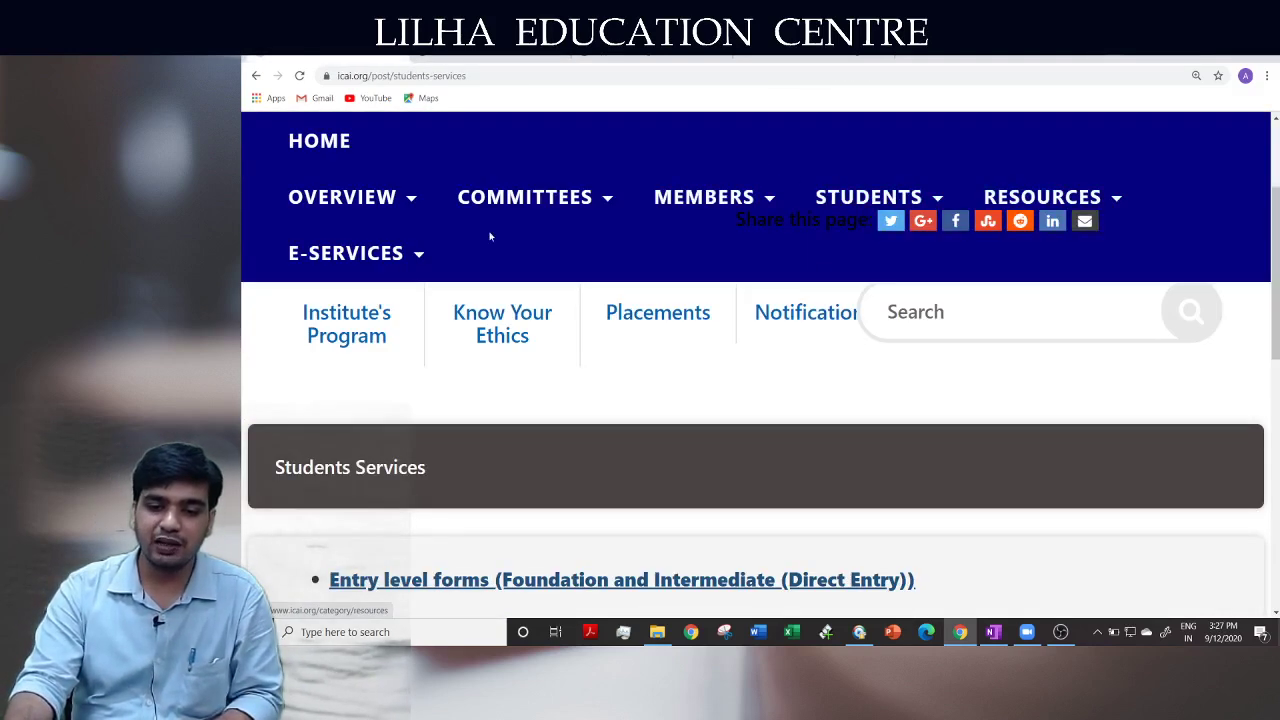
mouse_move(388, 254)
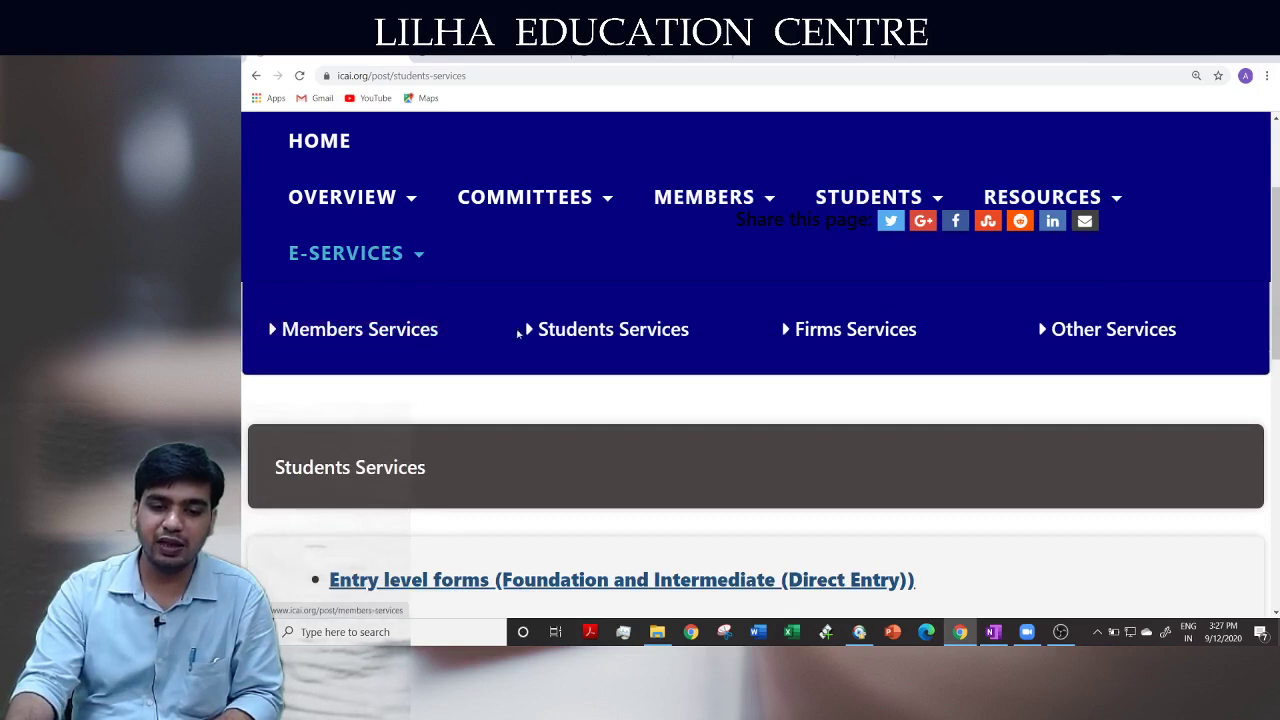
click(564, 333)
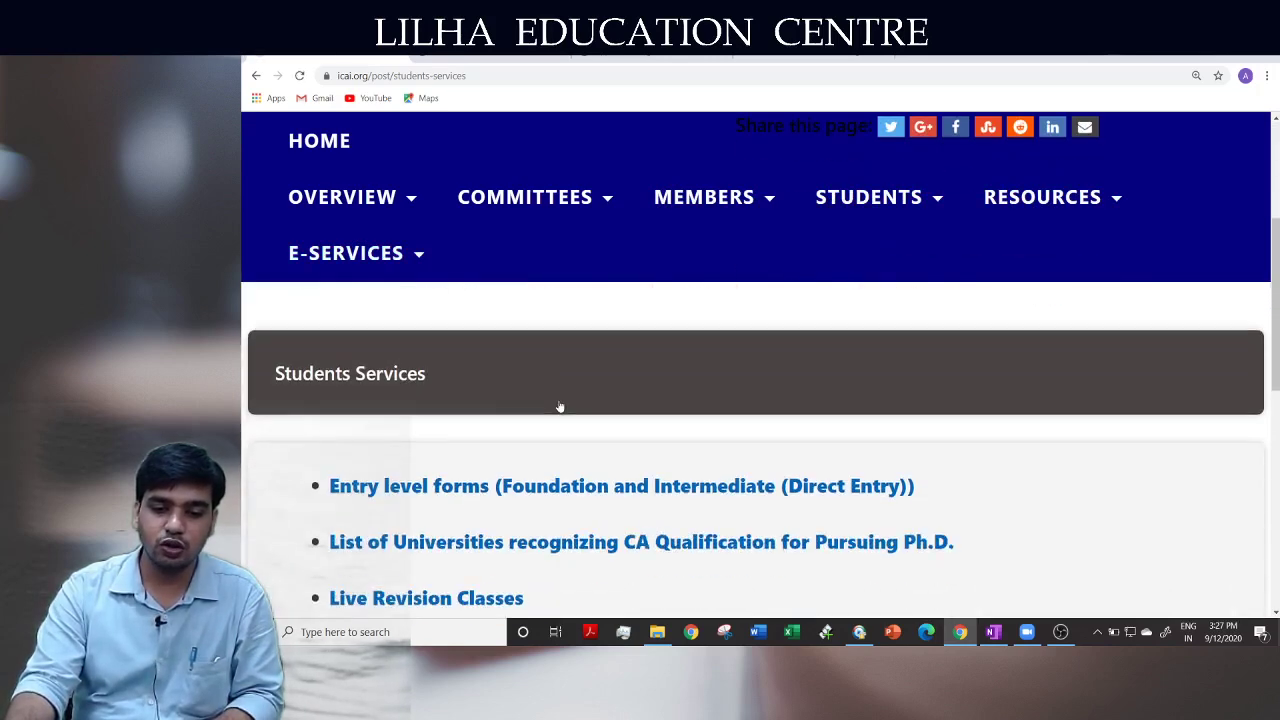
scroll(510, 425, down, 1)
scroll(493, 418, down, 5)
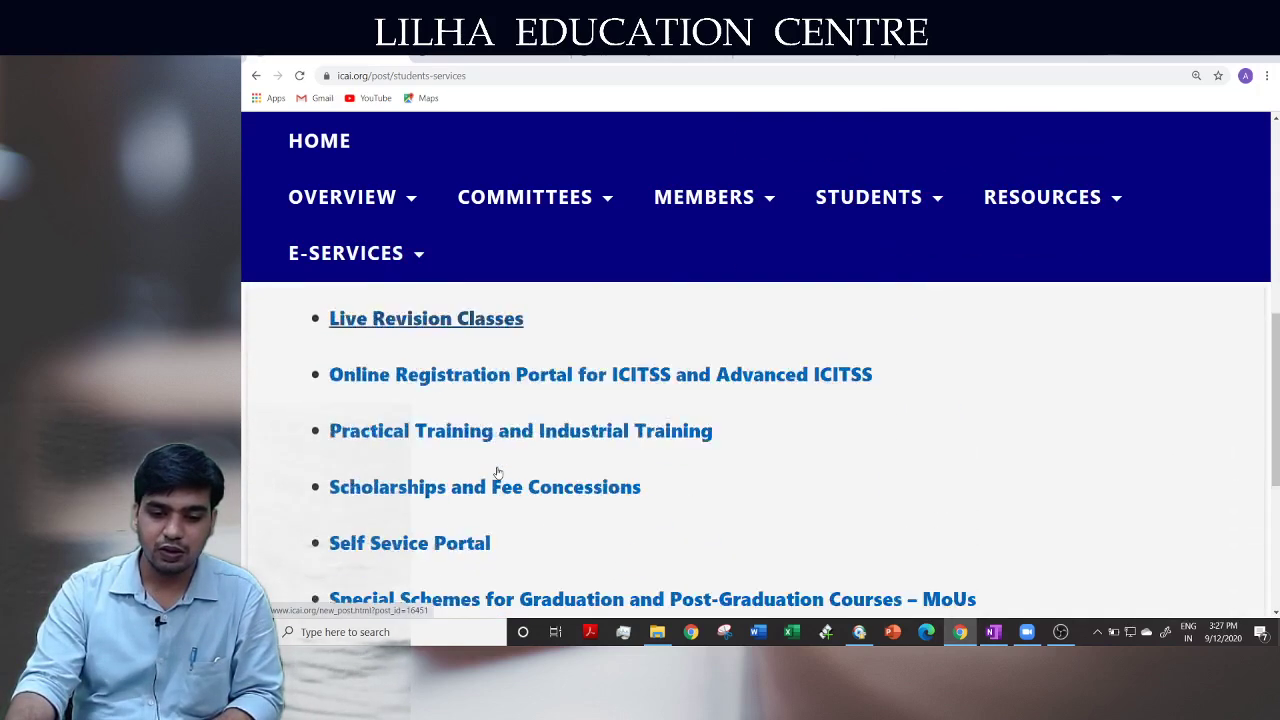
Open the Self Service Portal announcement and follow its link to the Sign In page
click(430, 403)
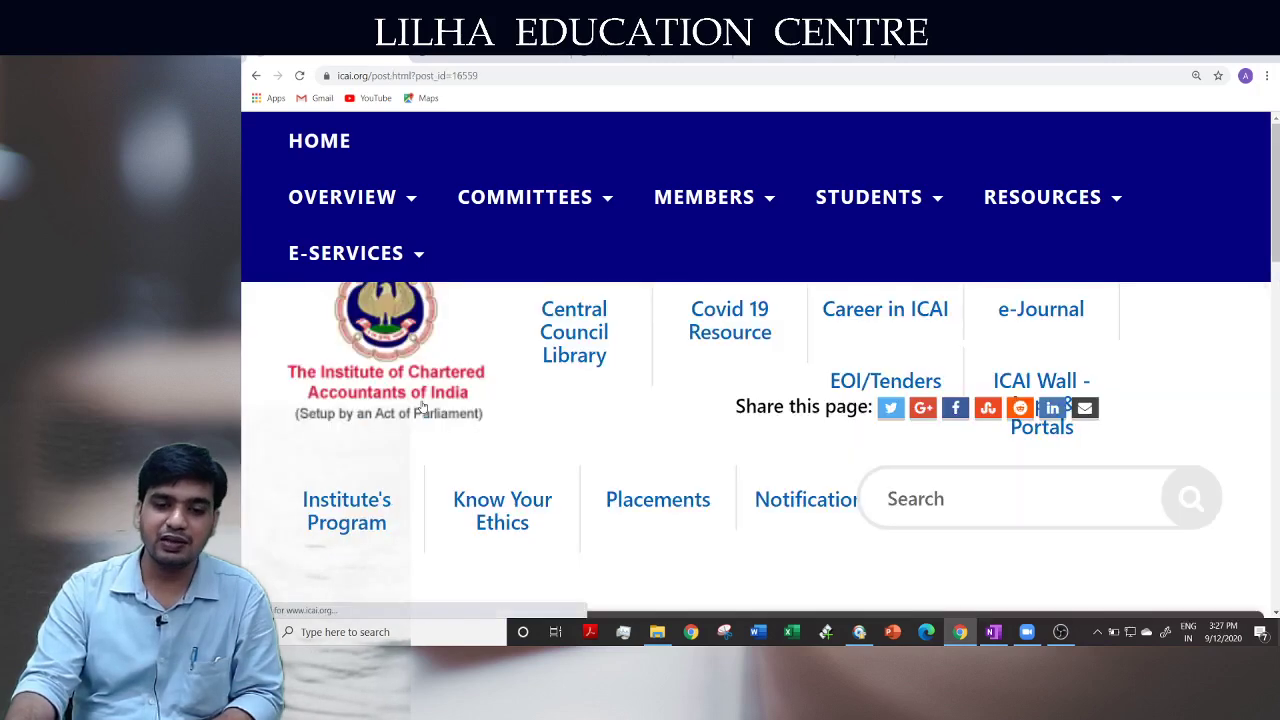
scroll(498, 423, down, 4)
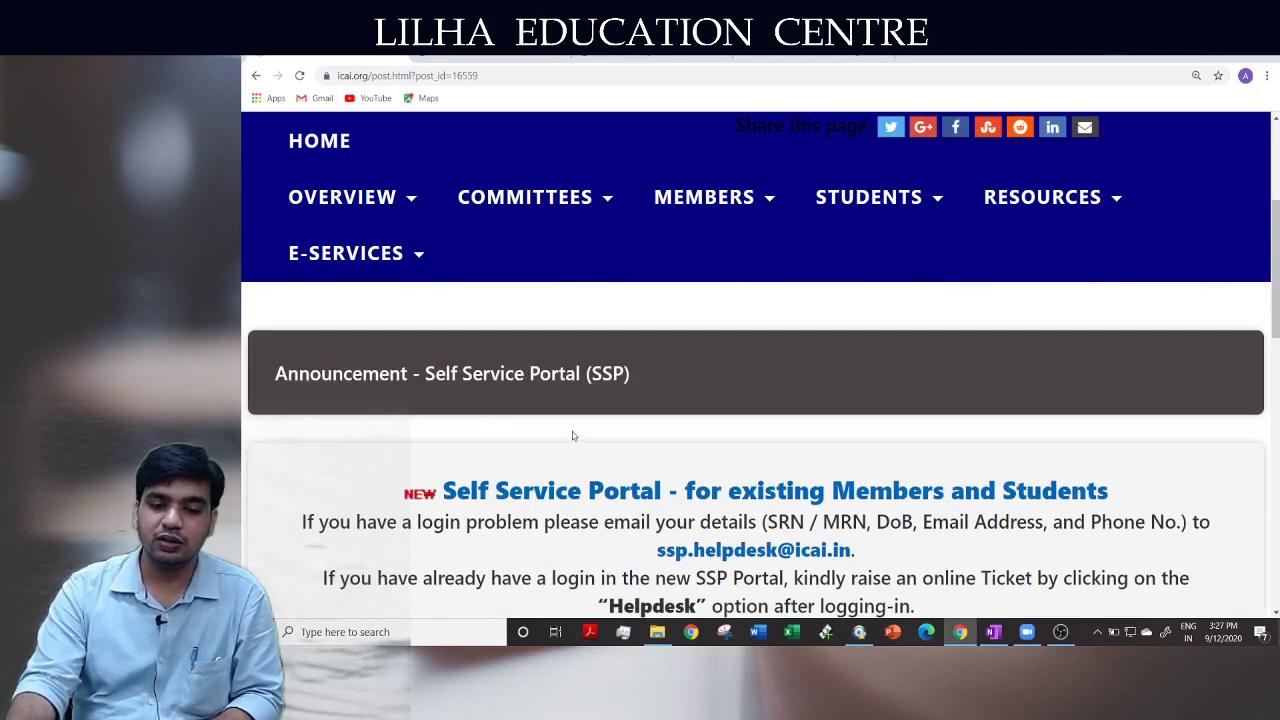
scroll(551, 431, down, 1)
click(647, 432)
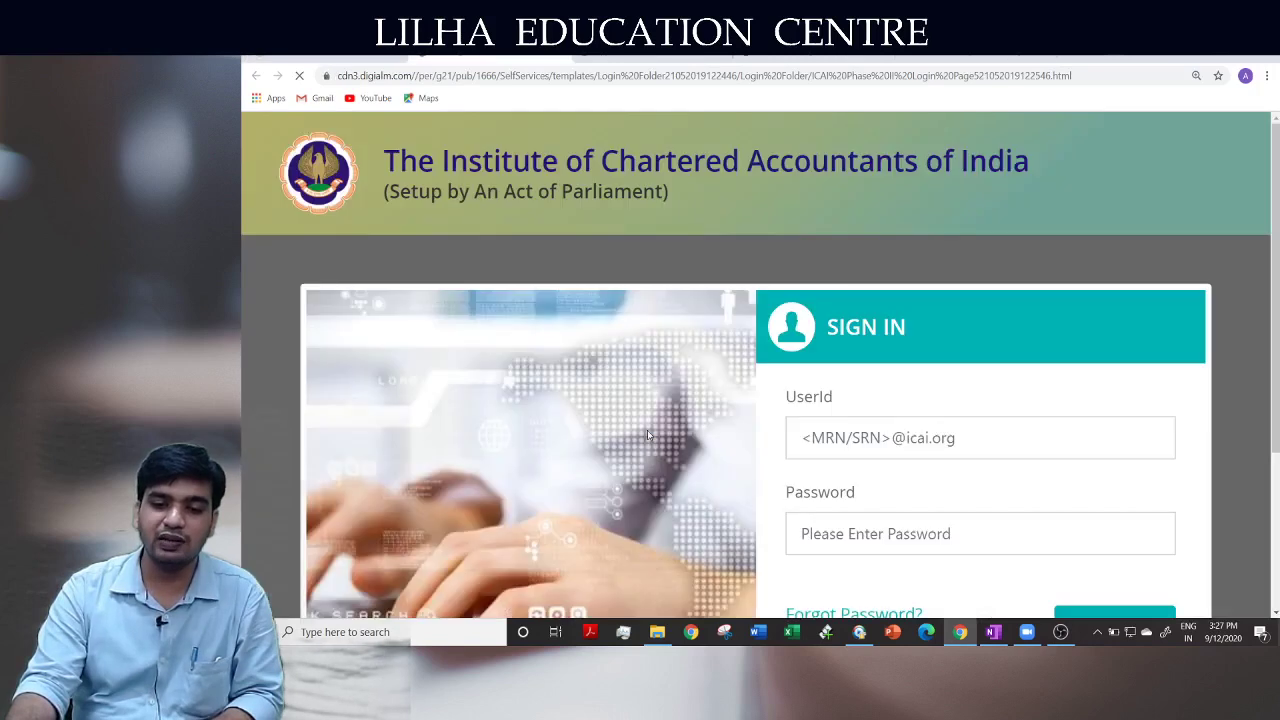
scroll(938, 473, down, 1)
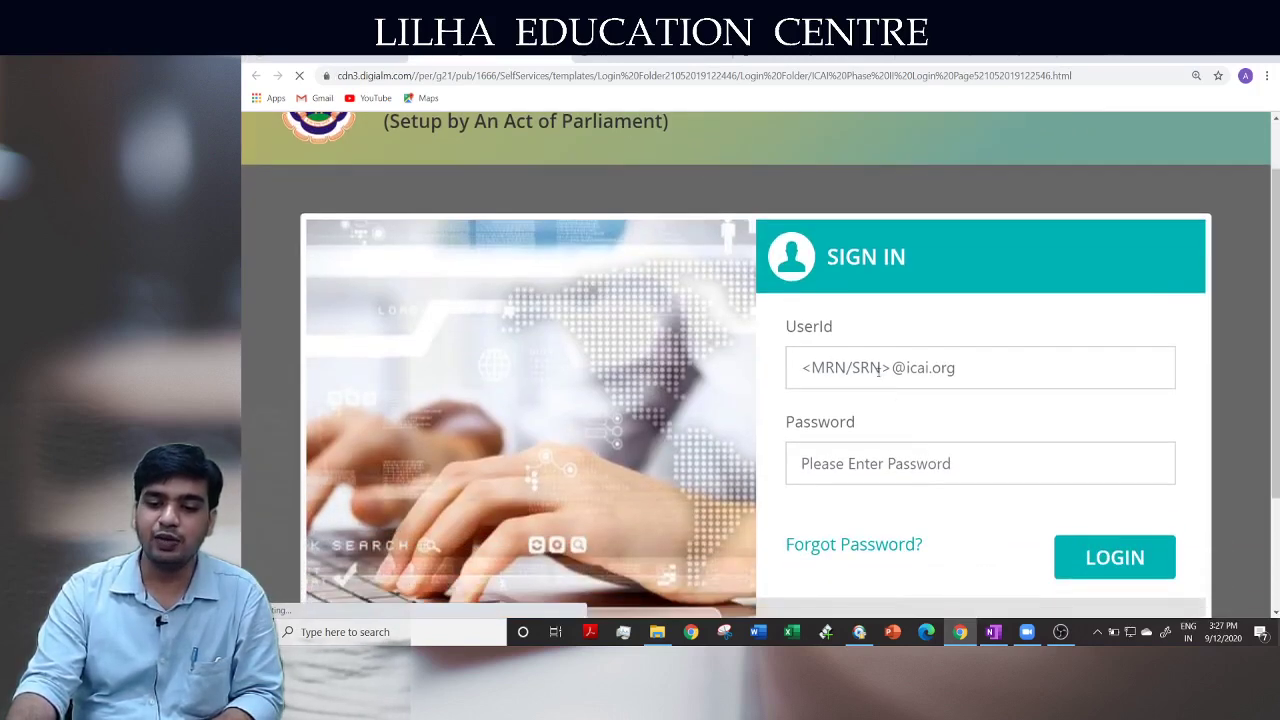
click(944, 472)
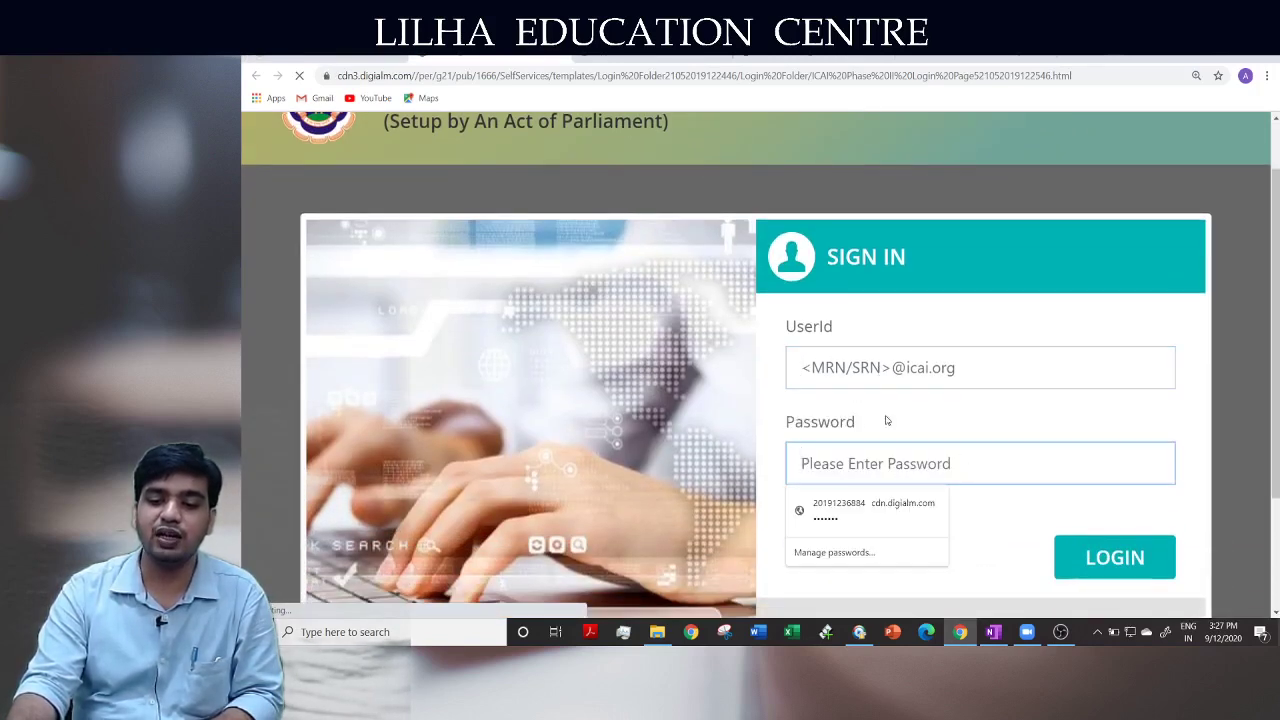
click(781, 322)
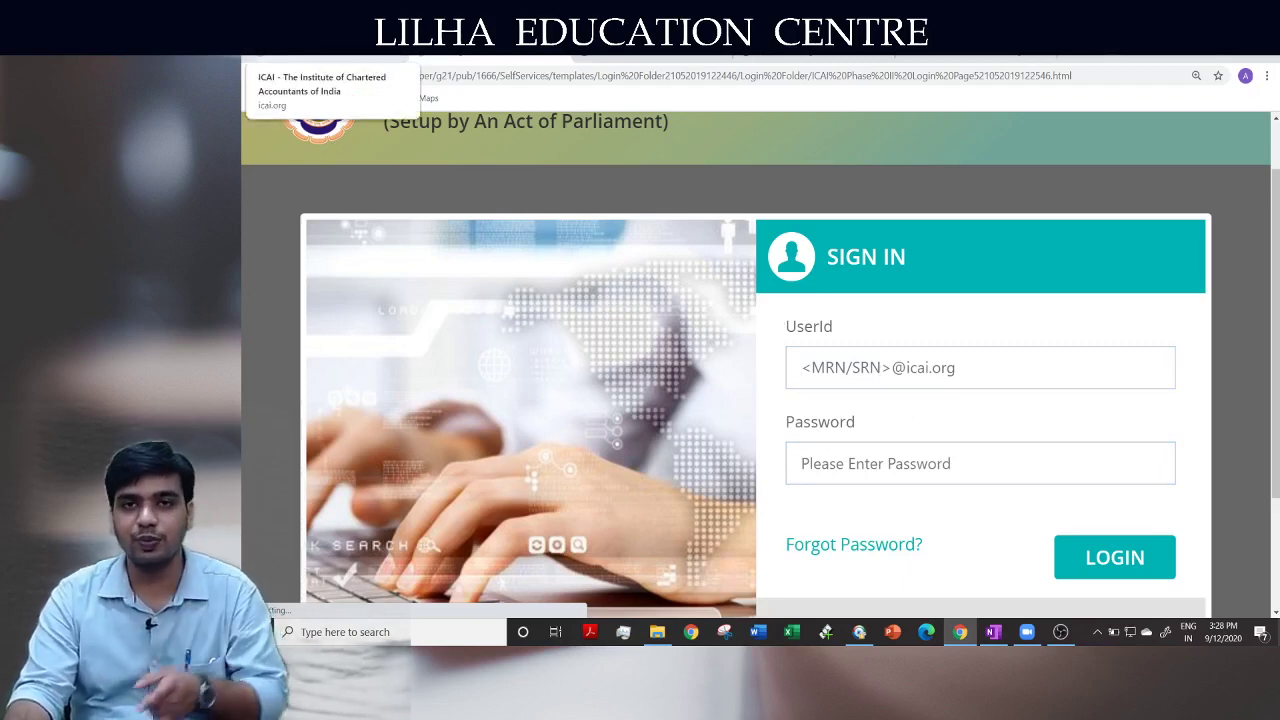
Go back to the announcement, then switch to the Student and Articleship Cycle tab
click(320, 50)
scroll(539, 440, down, 3)
scroll(539, 440, up, 5)
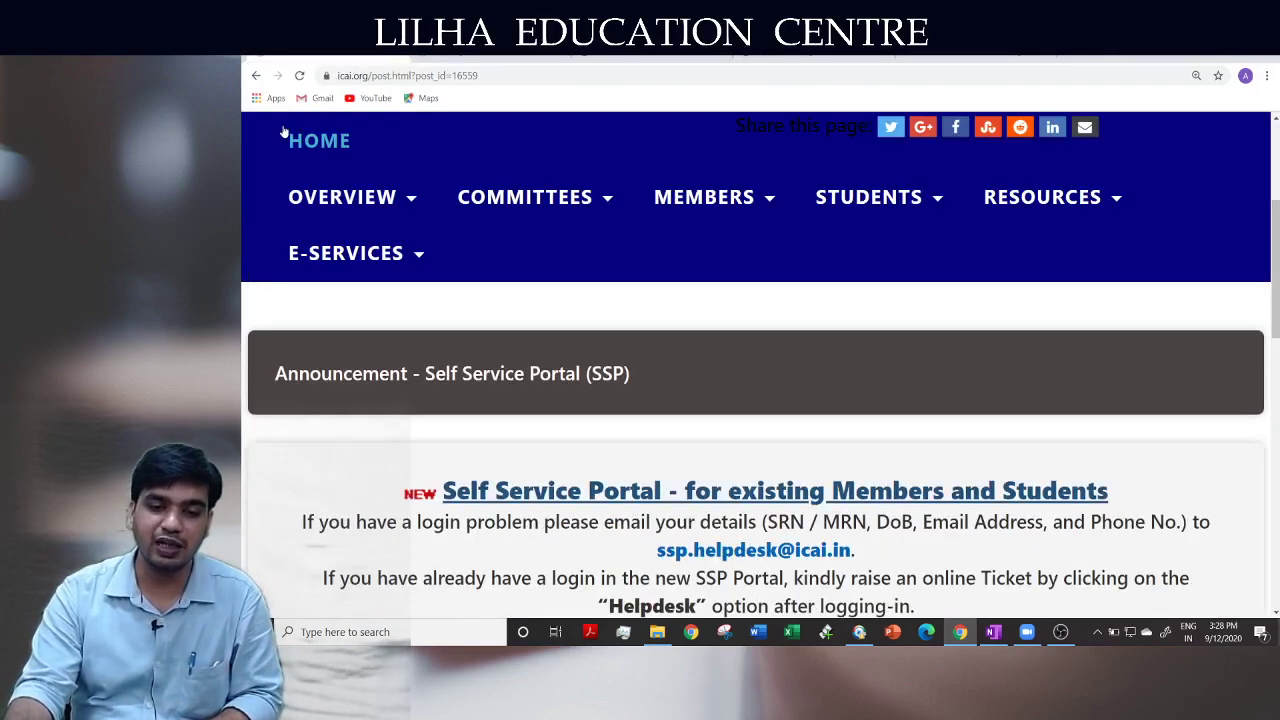
click(680, 48)
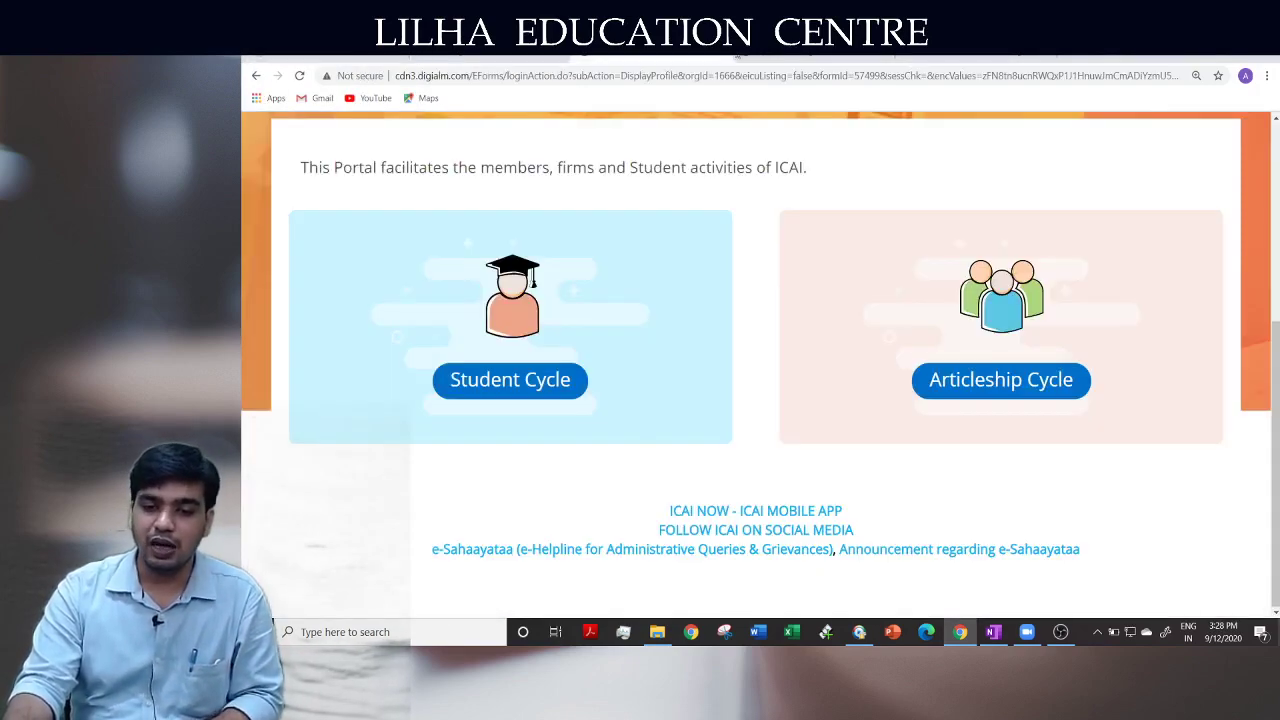
Open the Student Cycle module and review the Registered provisional registration details
click(515, 375)
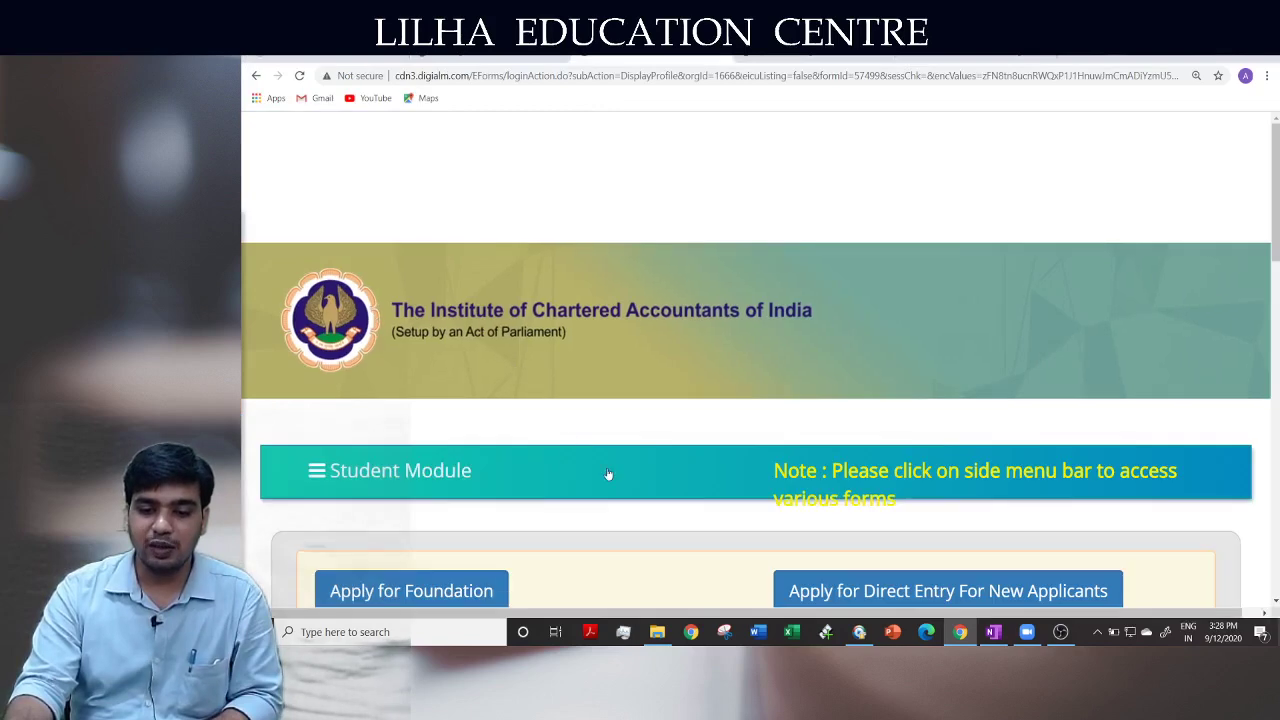
scroll(607, 473, down, 3)
scroll(607, 470, down, 5)
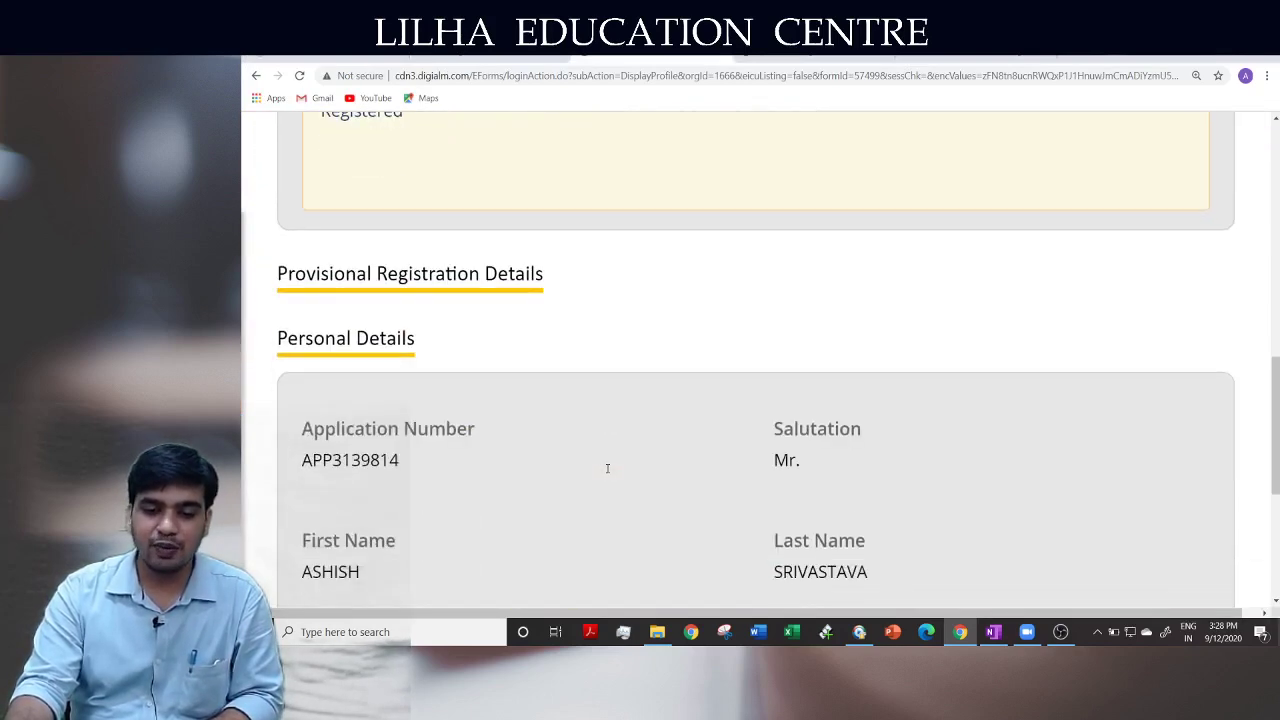
scroll(607, 468, down, 3)
scroll(607, 473, up, 3)
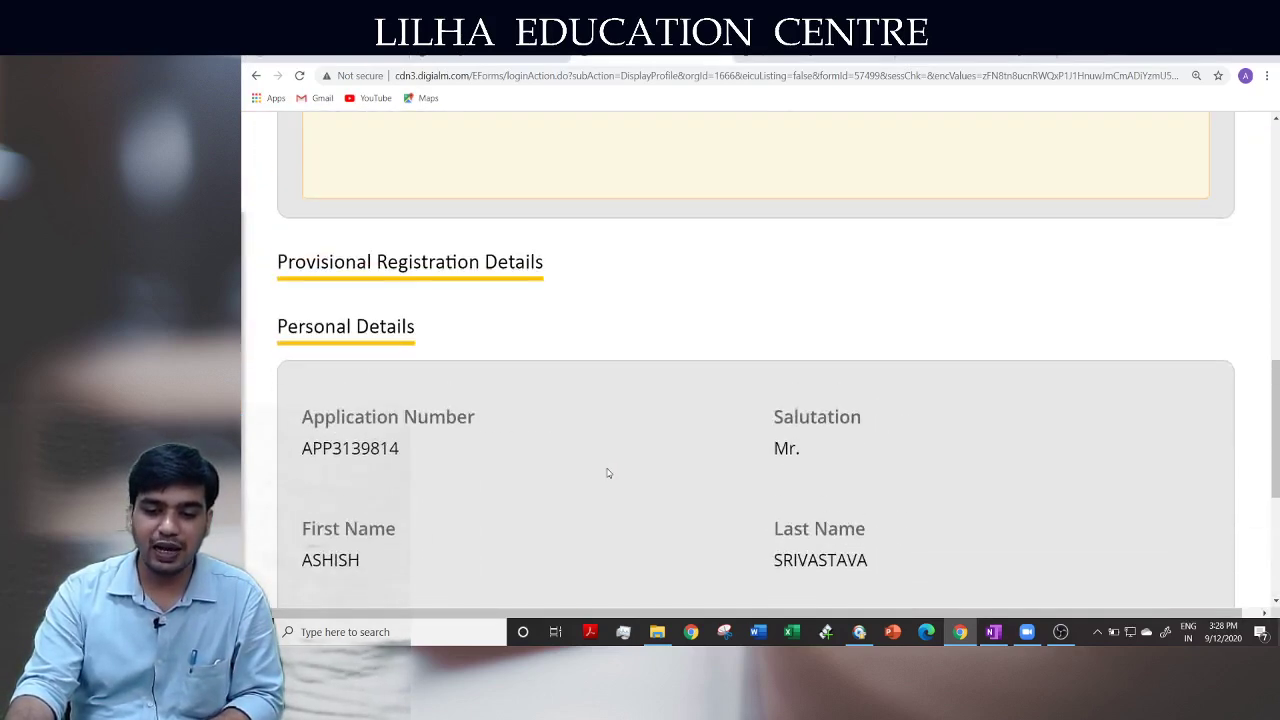
scroll(607, 473, down, 2)
scroll(607, 473, down, 1)
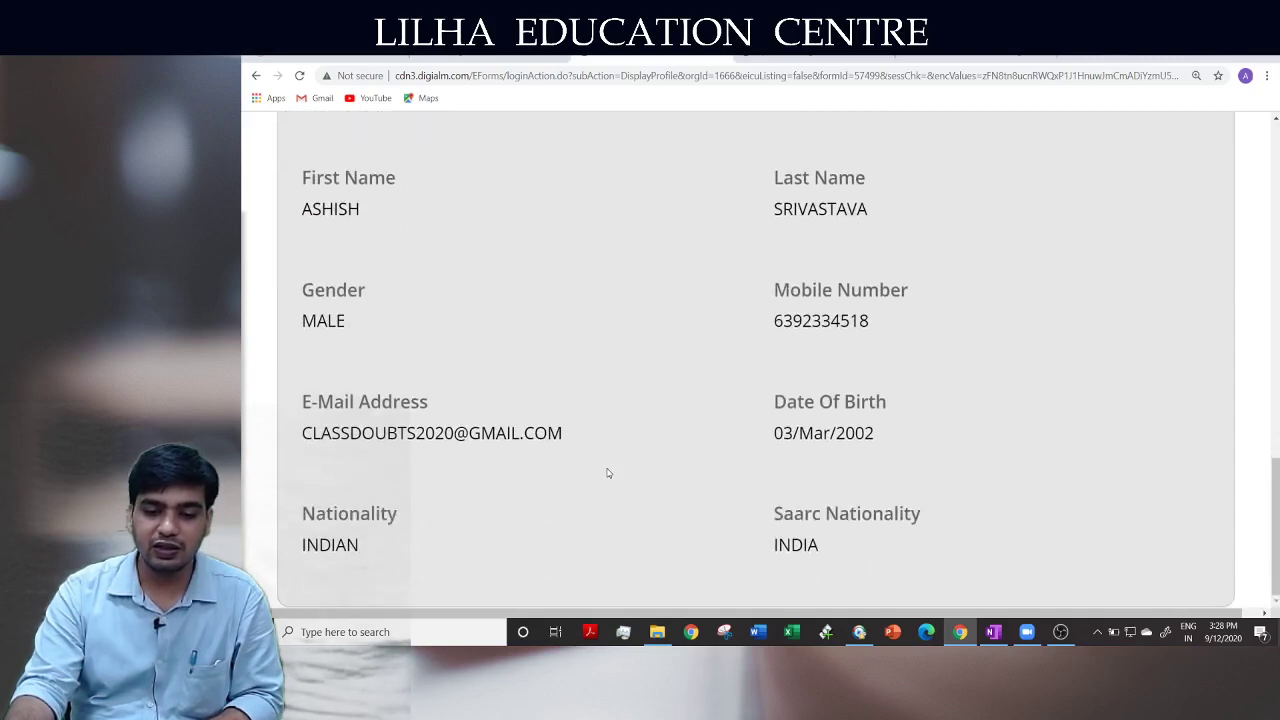
scroll(607, 473, up, 4)
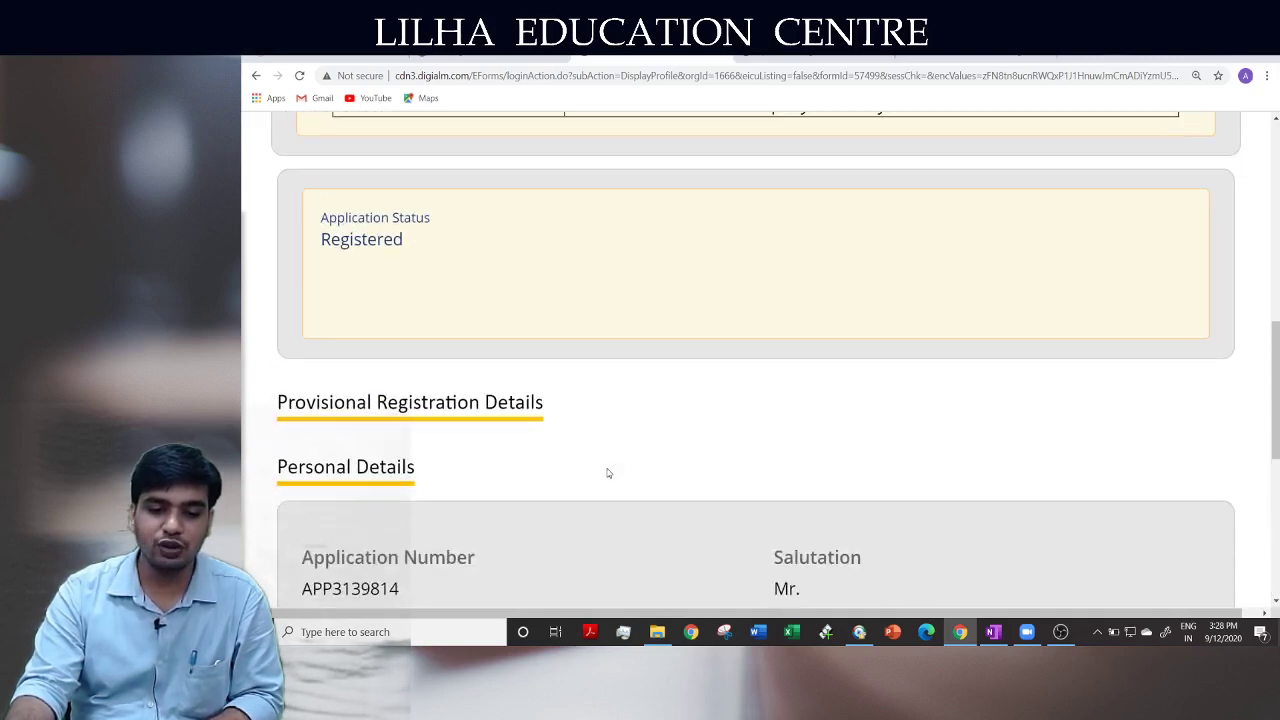
scroll(607, 473, up, 2)
scroll(607, 473, down, 3)
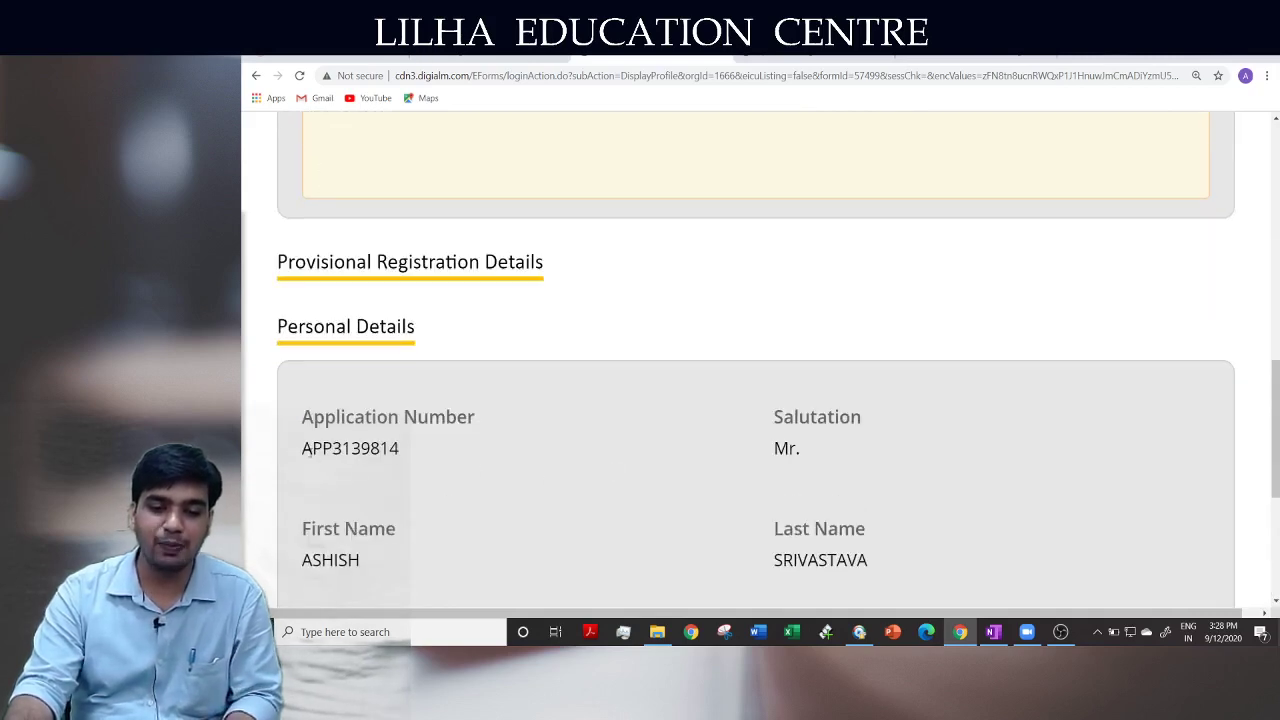
drag(305, 450, 420, 454)
click(600, 494)
Scroll up to the Foundation eligibility table and highlight its requirement
scroll(600, 494, up, 4)
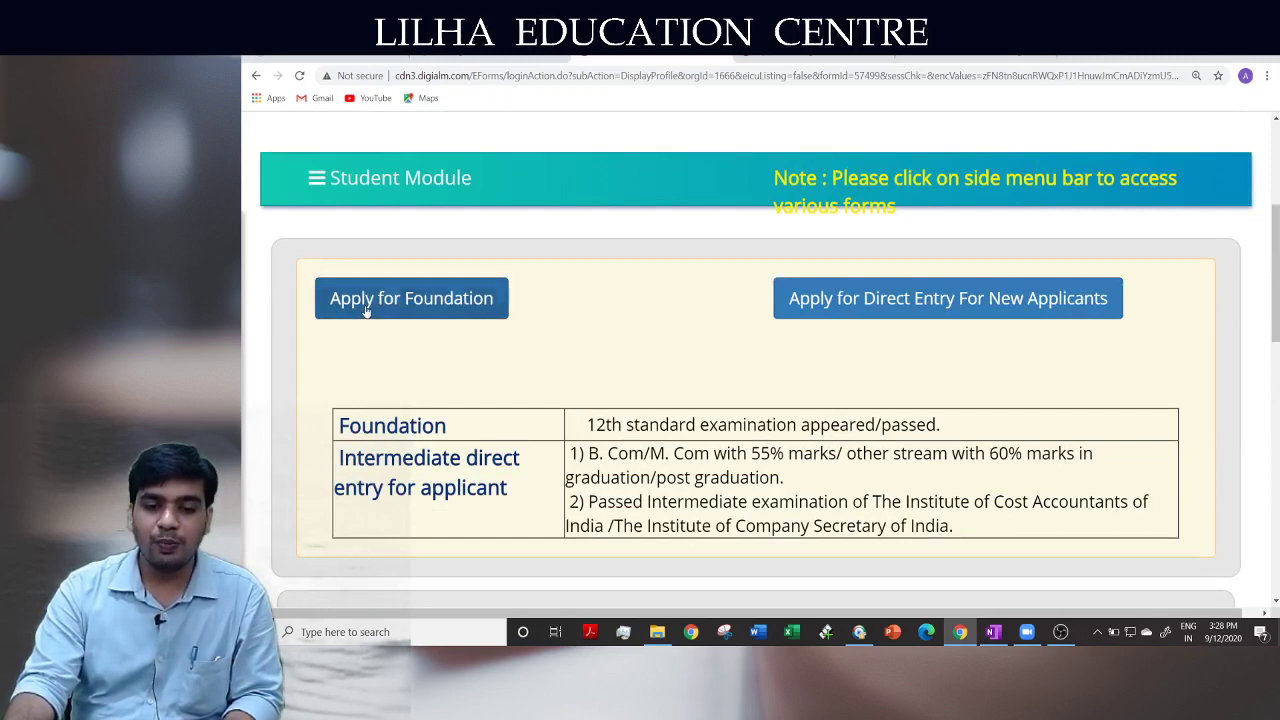
drag(594, 425, 766, 425)
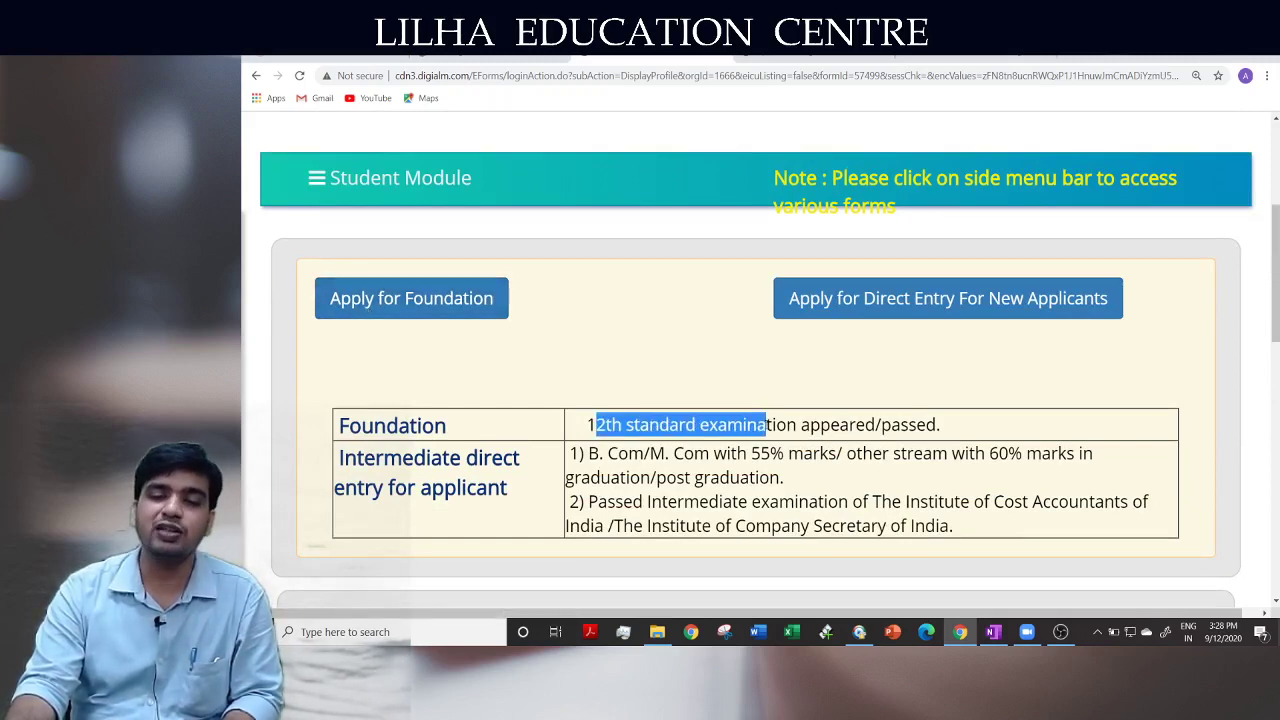
click(766, 425)
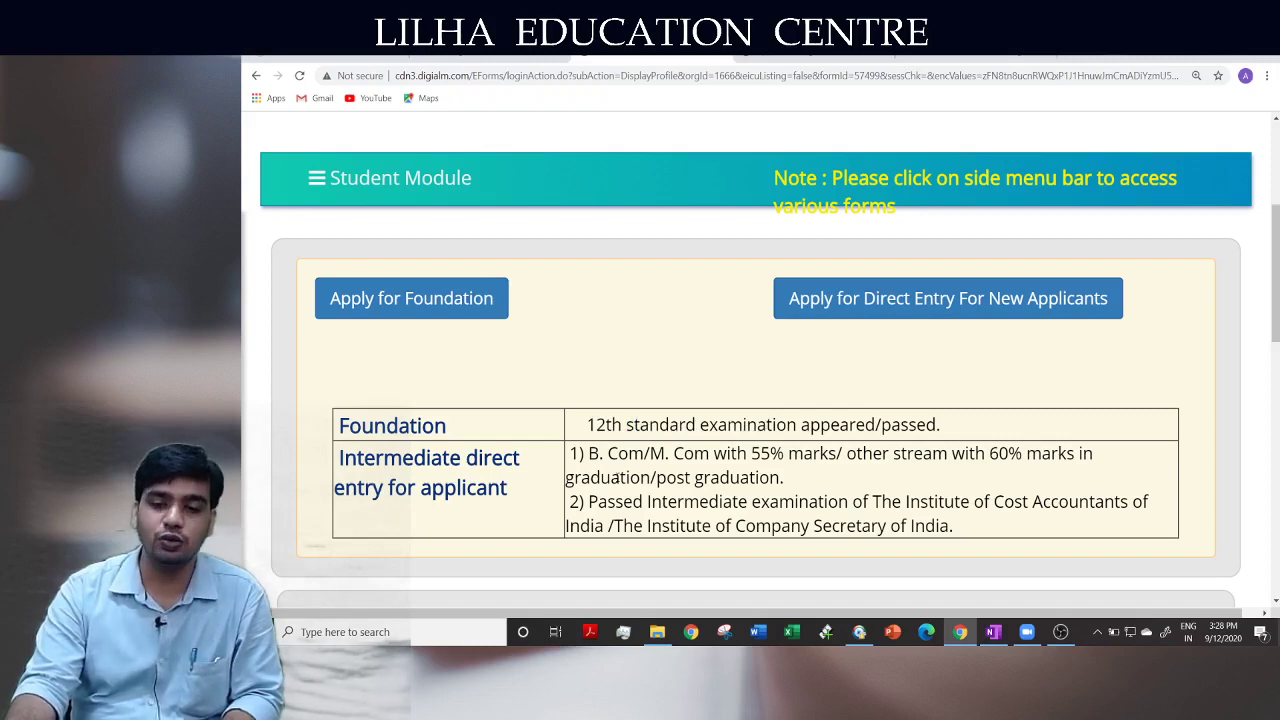
scroll(617, 477, up, 3)
Start the Foundation application form and set Marital Status to UNMARRIED
click(411, 510)
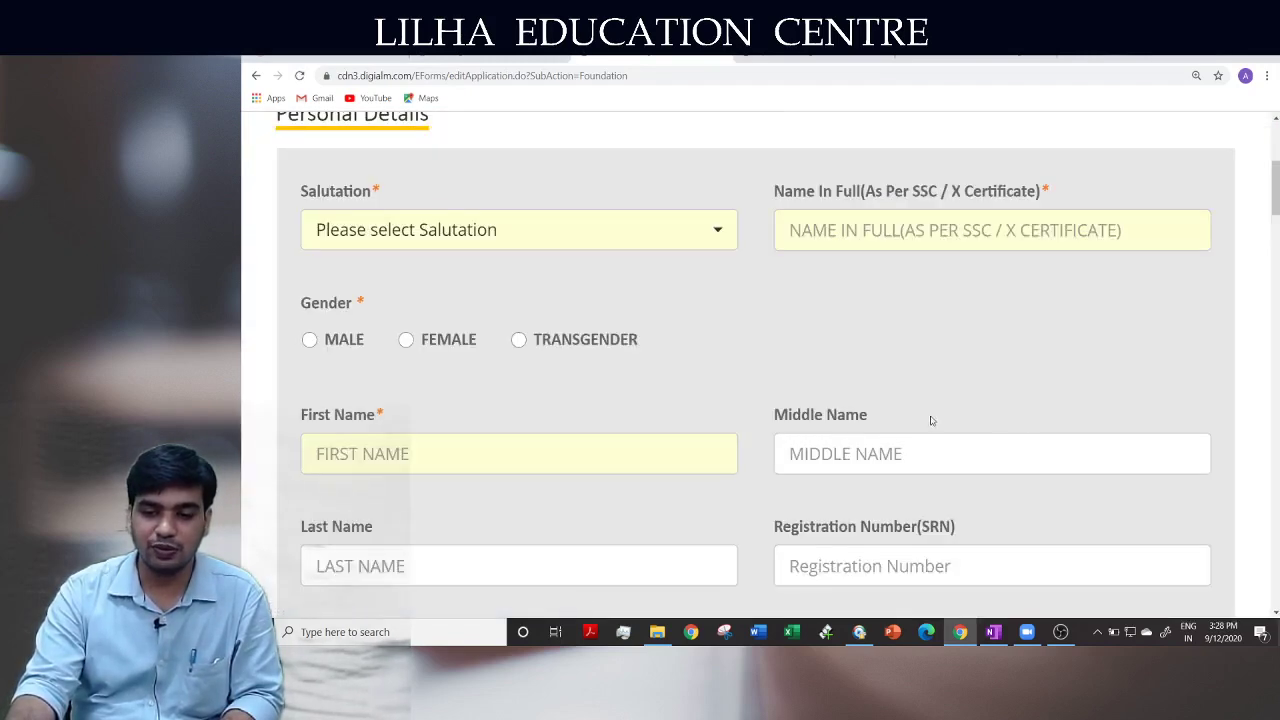
scroll(683, 360, up, 2)
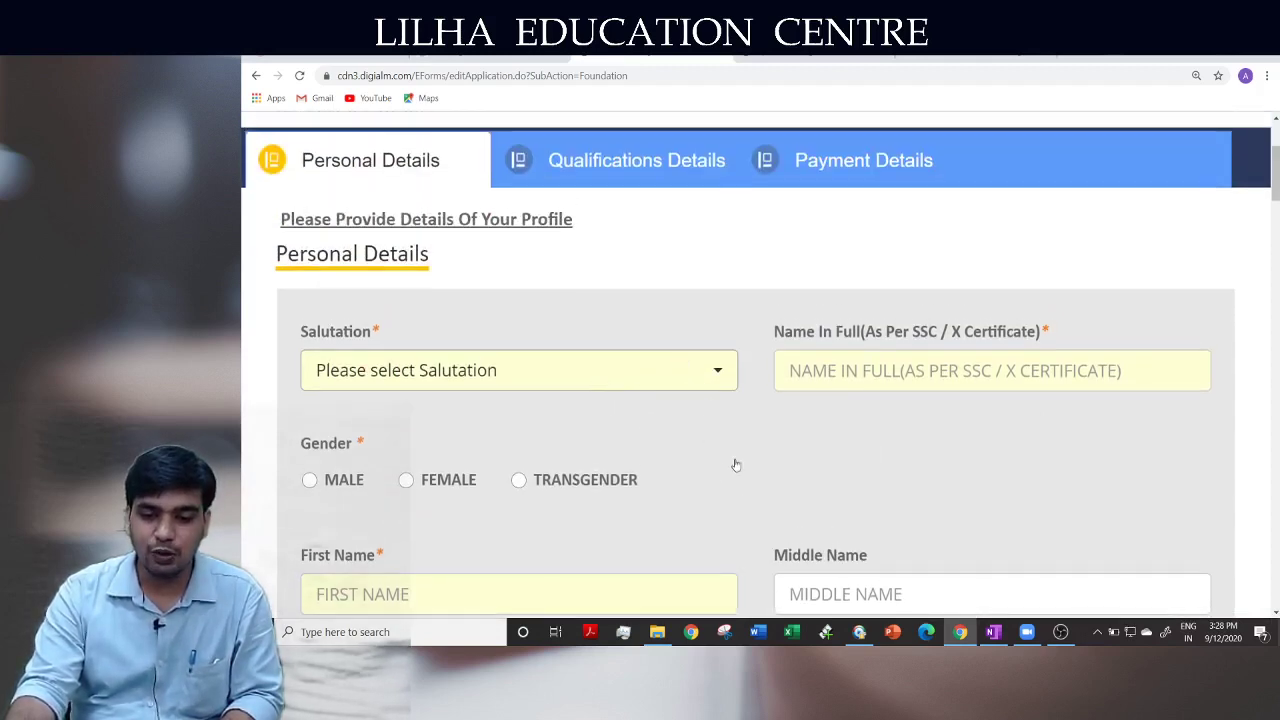
scroll(786, 449, down, 3)
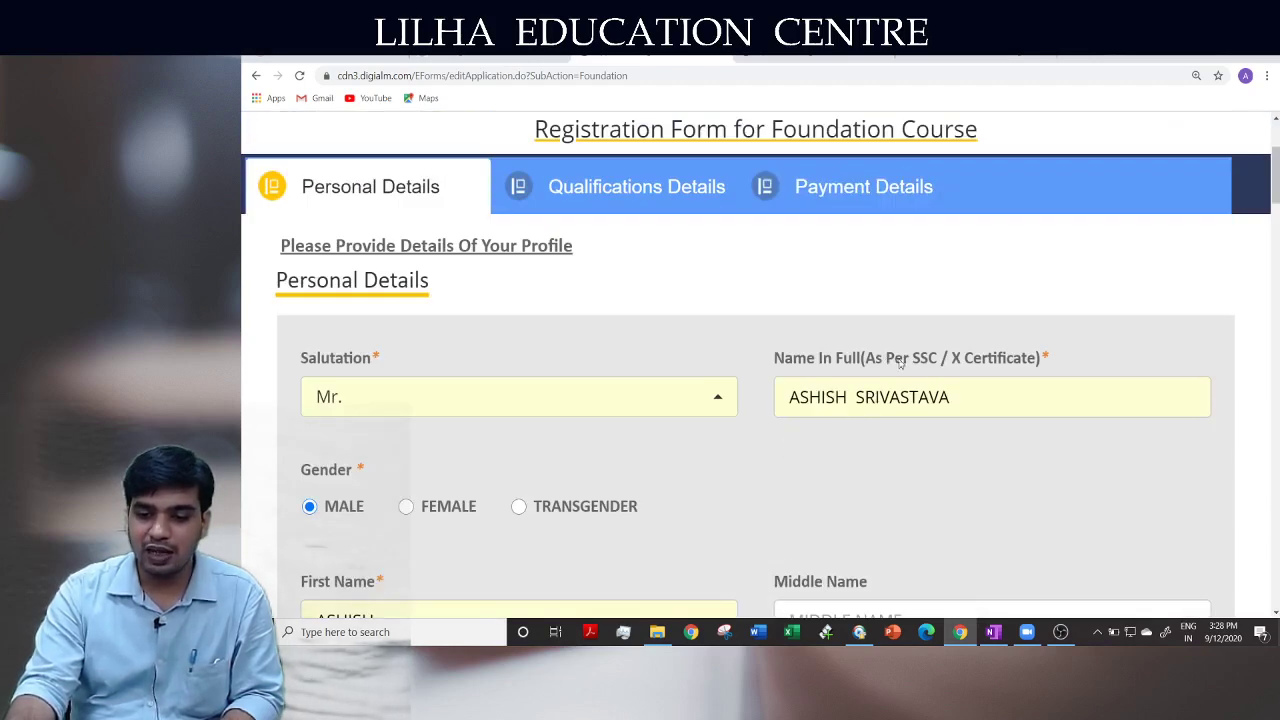
scroll(700, 504, down, 2)
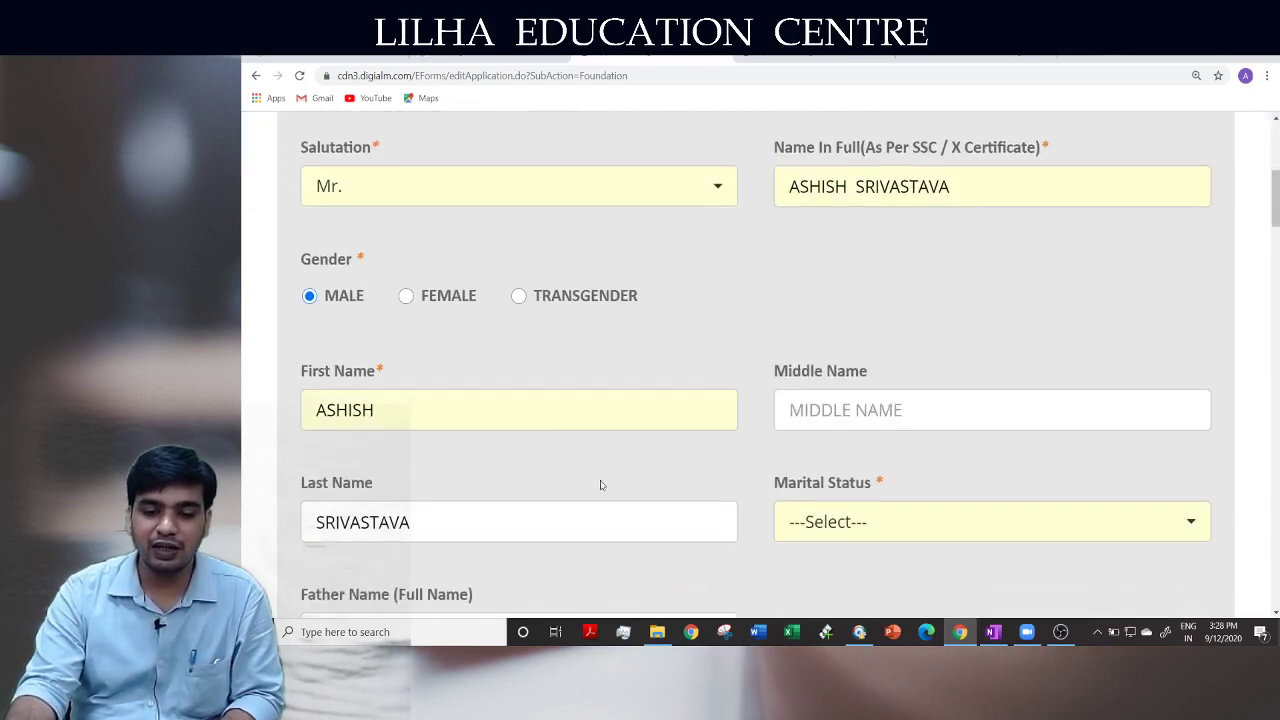
scroll(676, 459, down, 3)
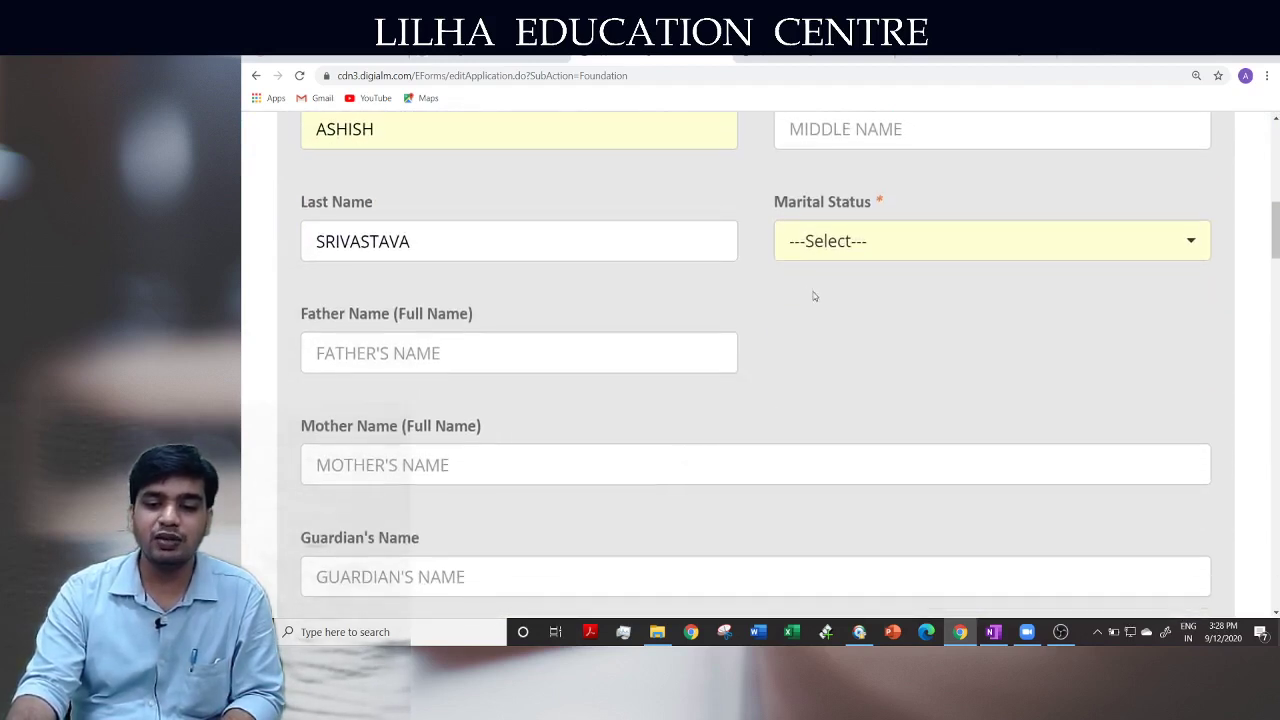
click(848, 256)
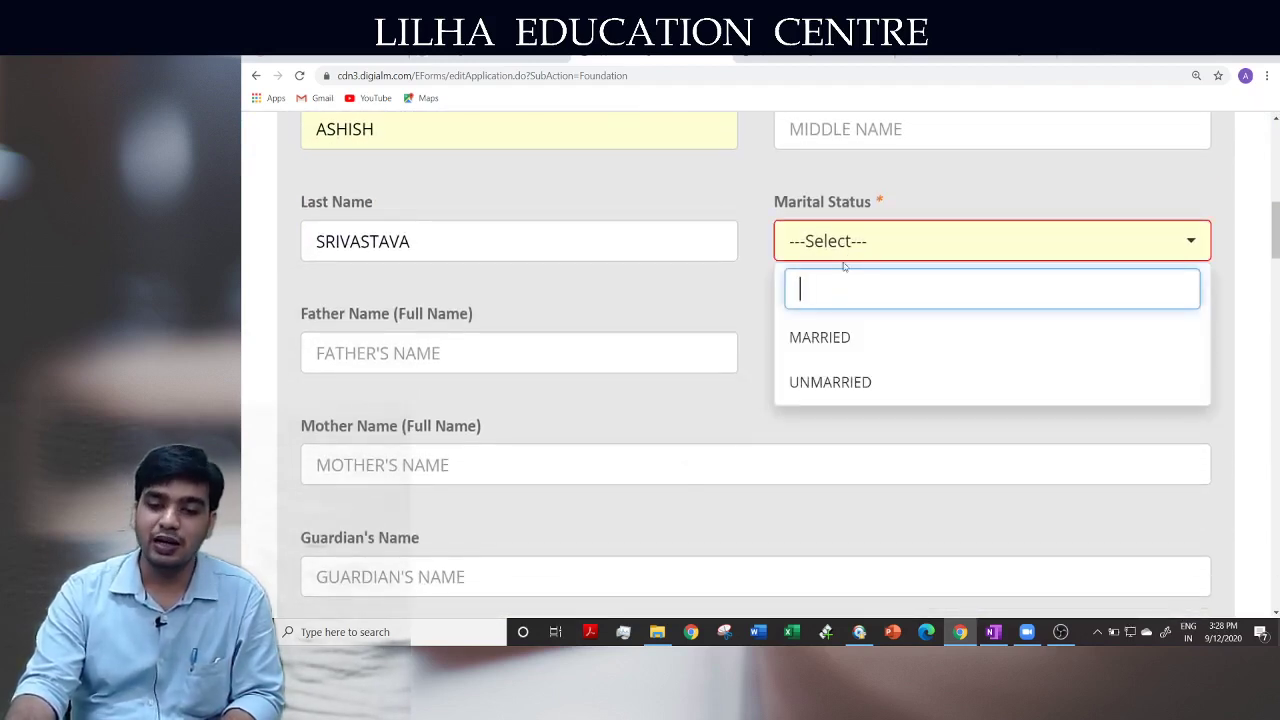
click(818, 393)
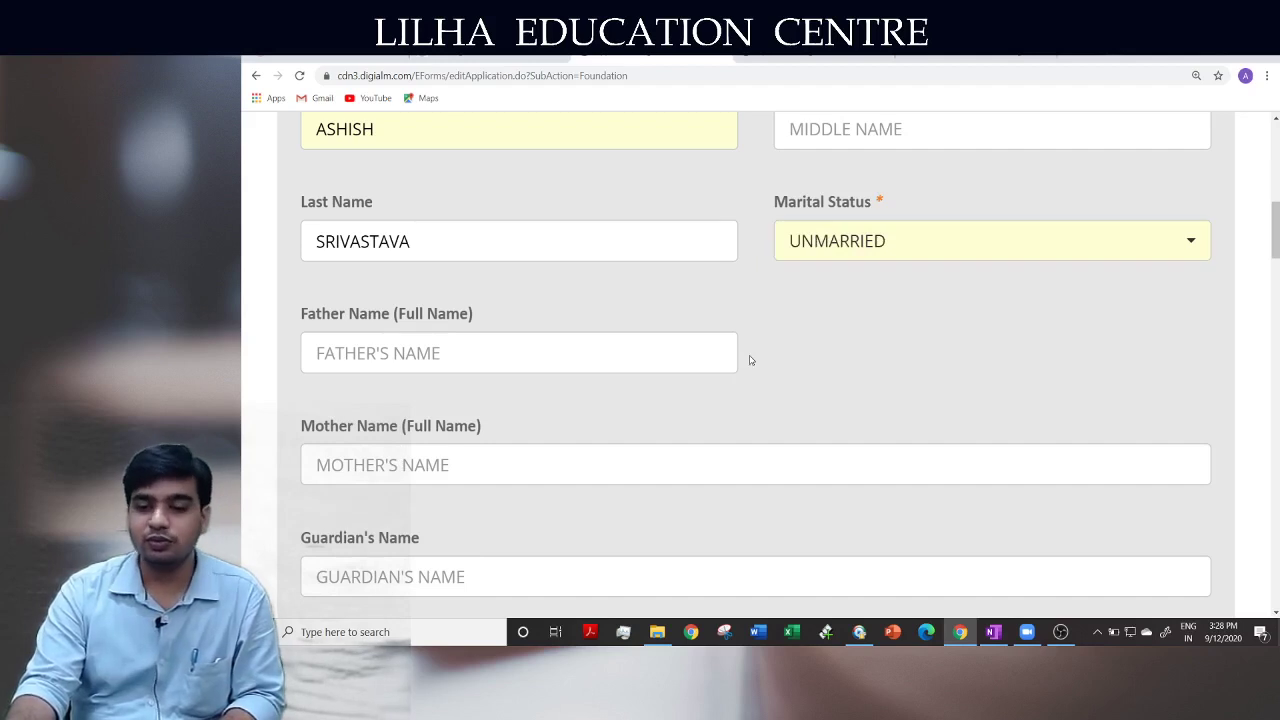
Step through the father, mother and guardian name fields and the blood group list
click(576, 358)
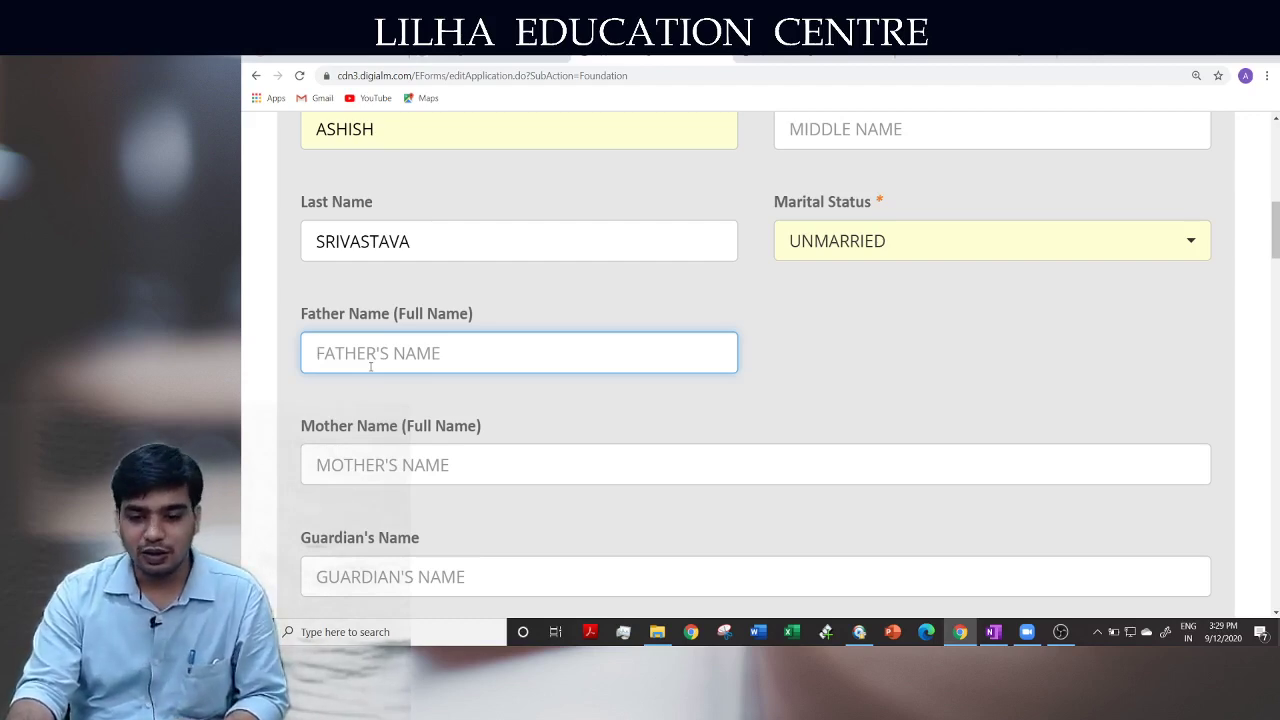
click(390, 465)
scroll(390, 465, down, 2)
click(398, 372)
scroll(441, 492, down, 7)
scroll(441, 492, up, 1)
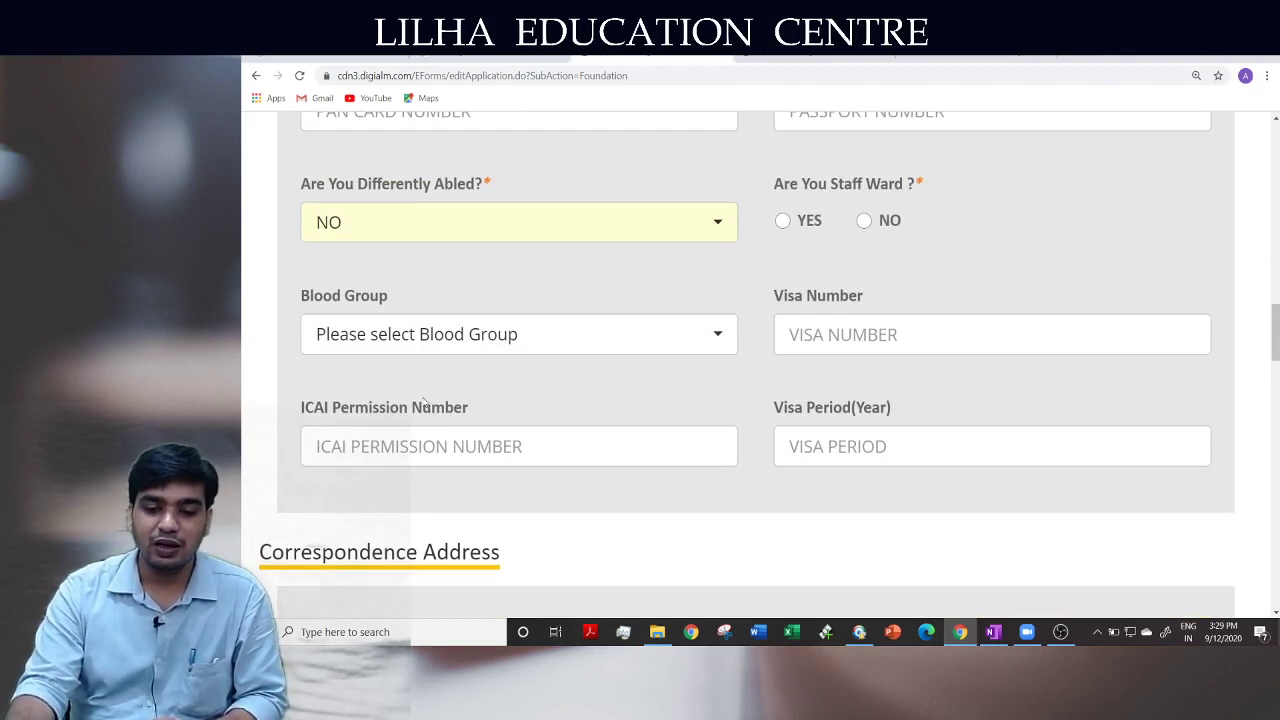
click(425, 342)
click(432, 342)
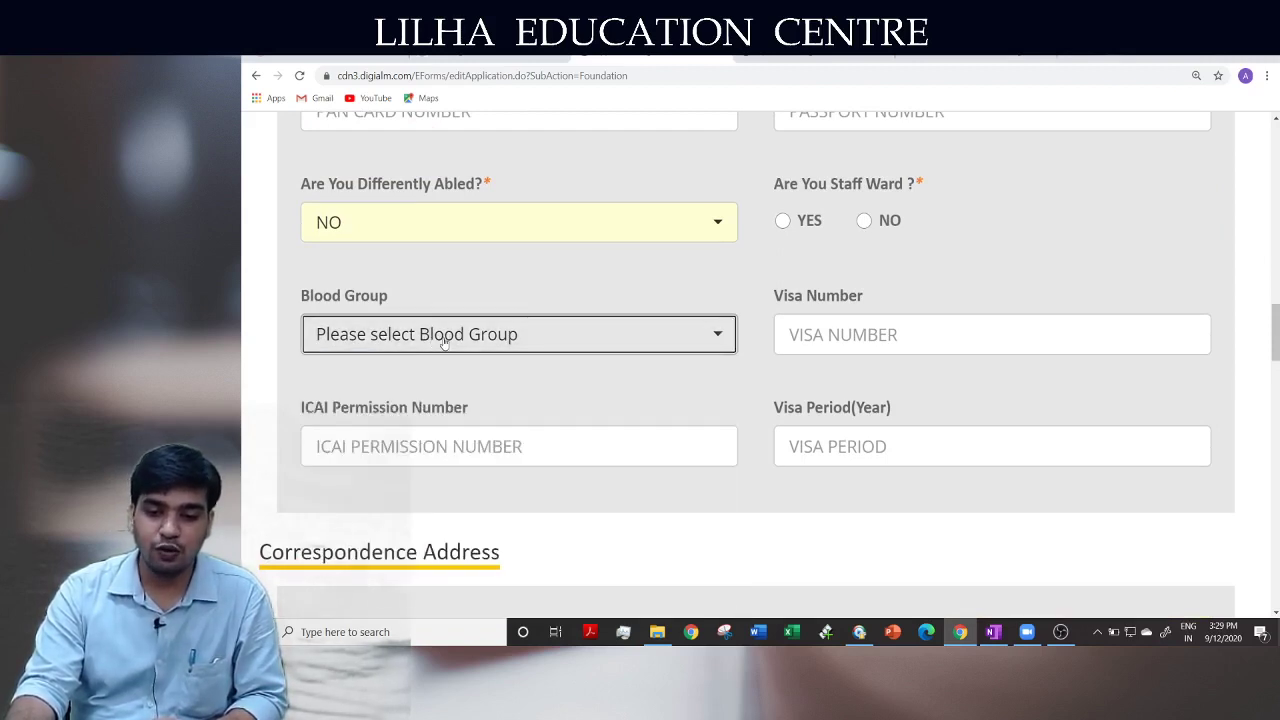
click(685, 395)
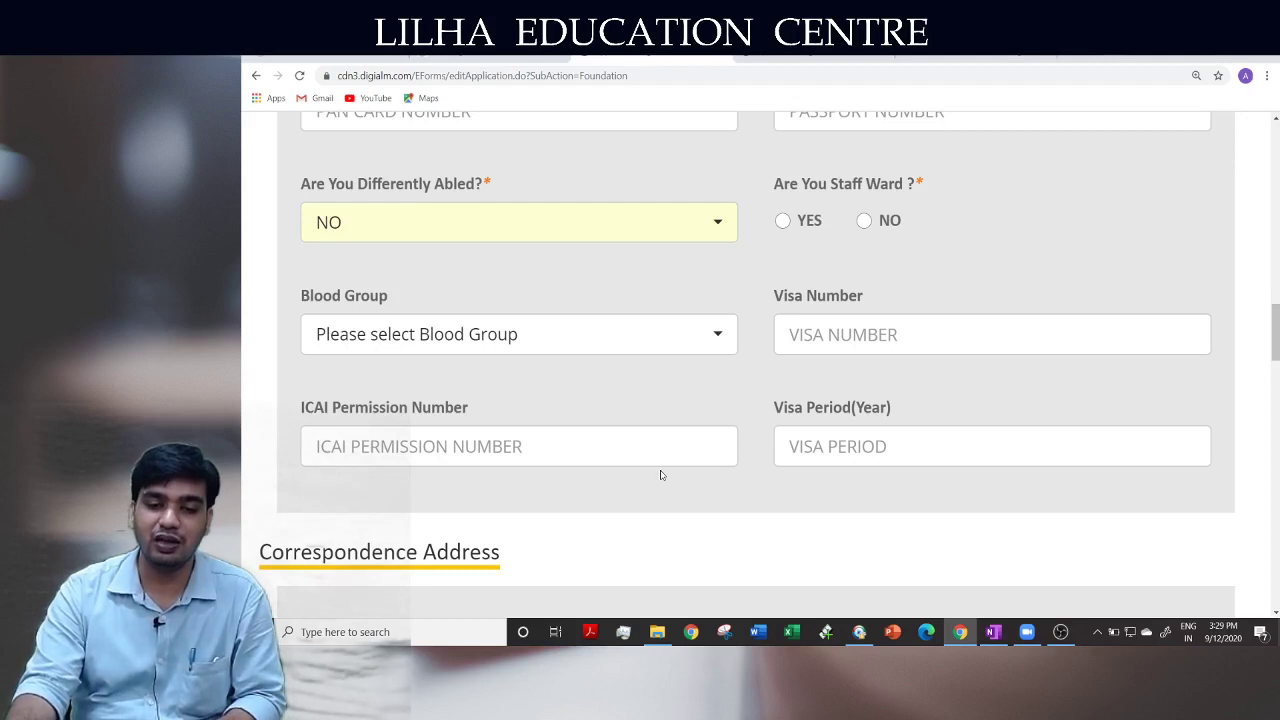
Answer NO to the Are You Staff Ward question
drag(774, 184, 922, 186)
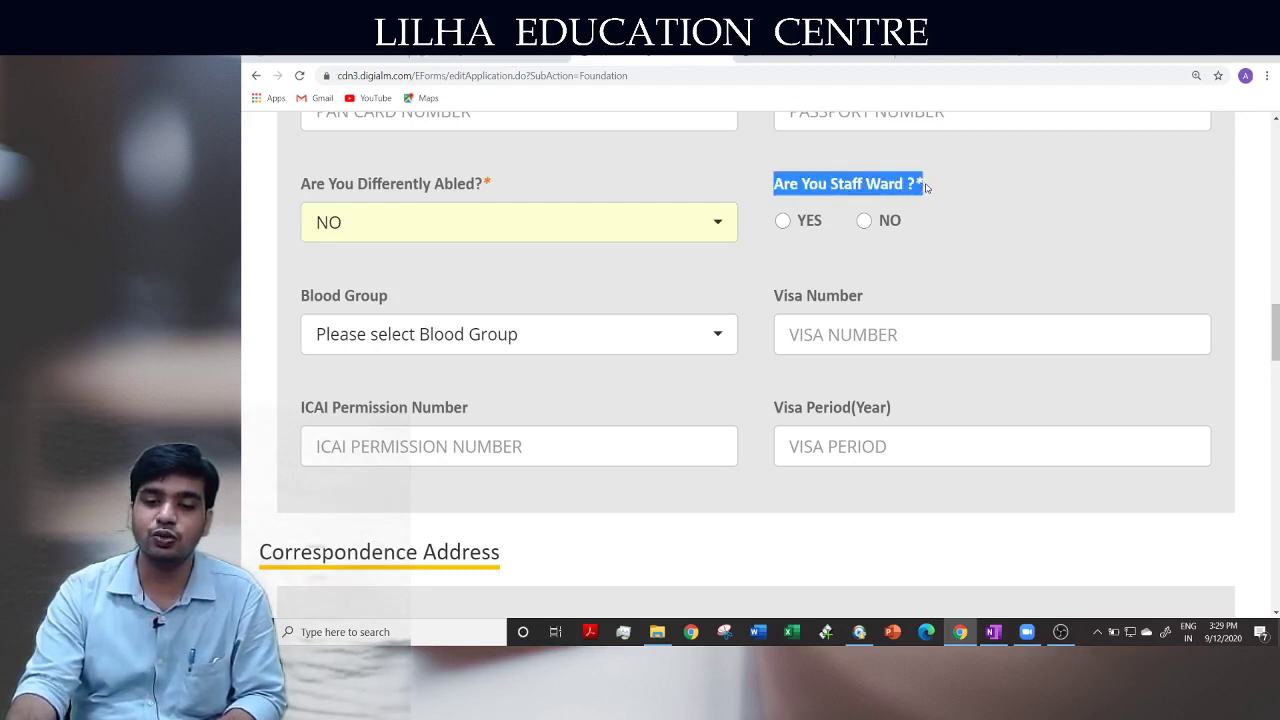
click(925, 187)
click(864, 220)
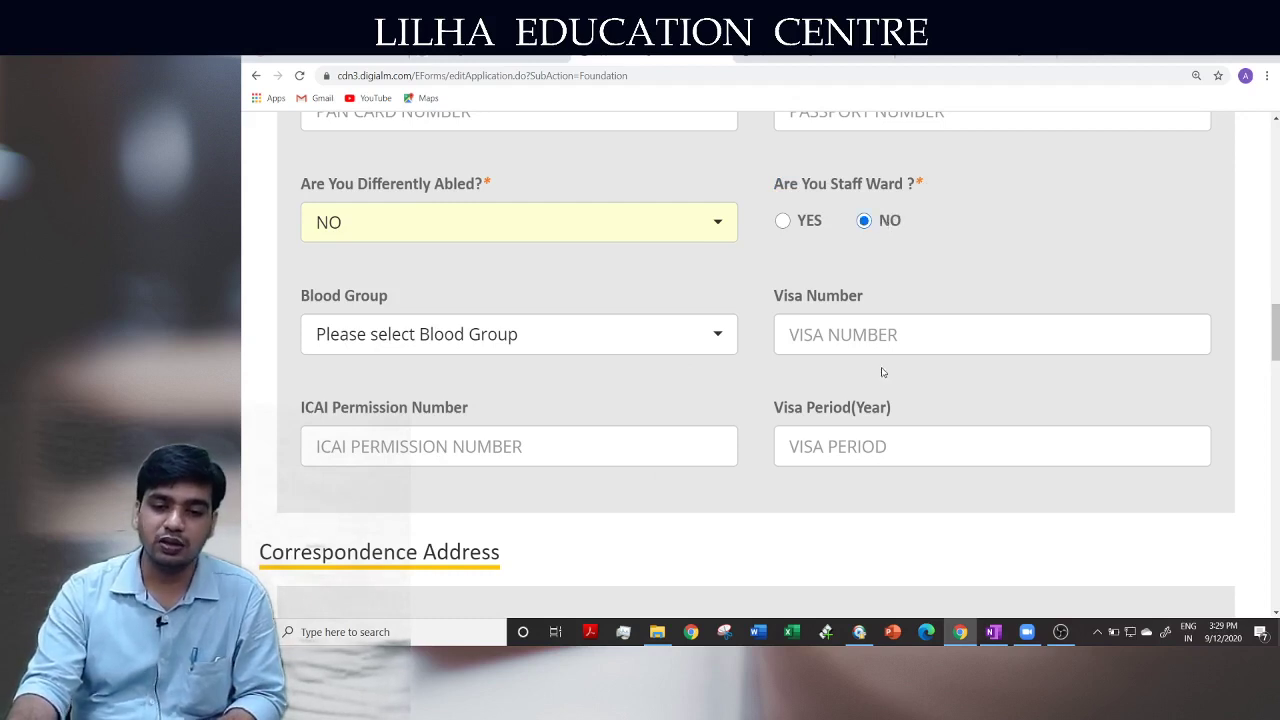
scroll(882, 371, down, 3)
Scroll down to the Correspondence Address section and highlight its heading
scroll(882, 368, down, 2)
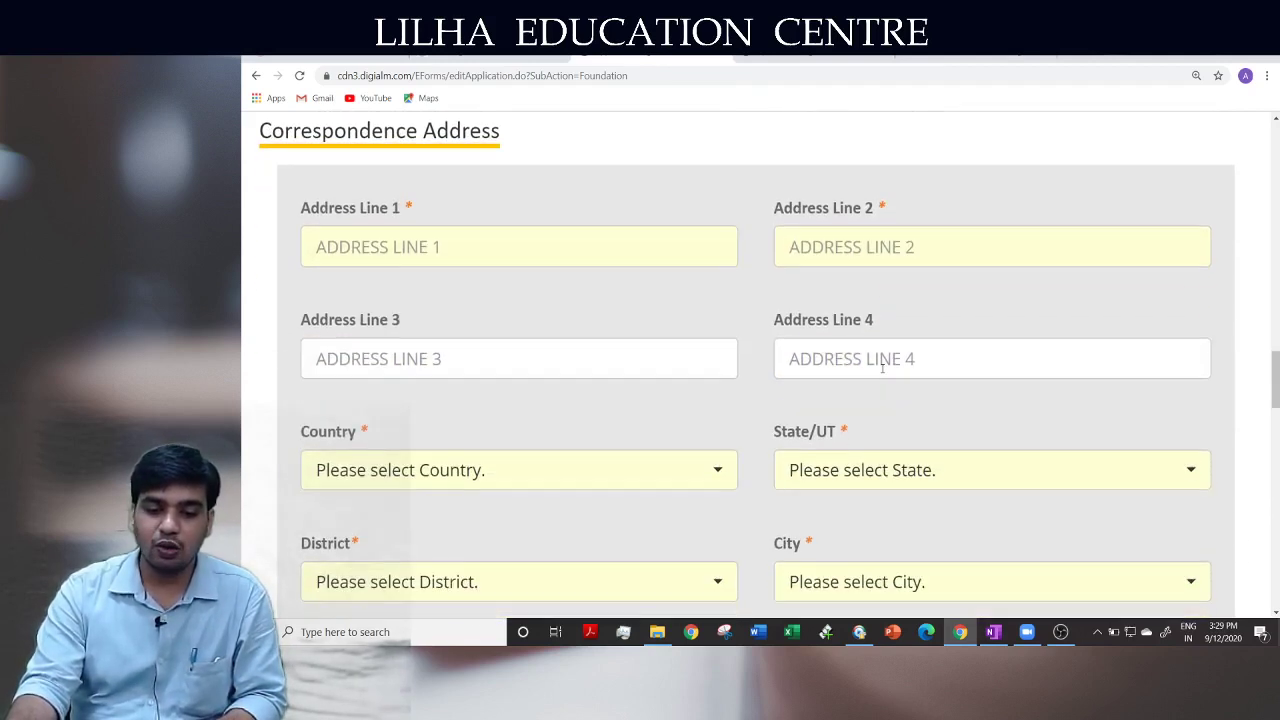
scroll(724, 500, down, 6)
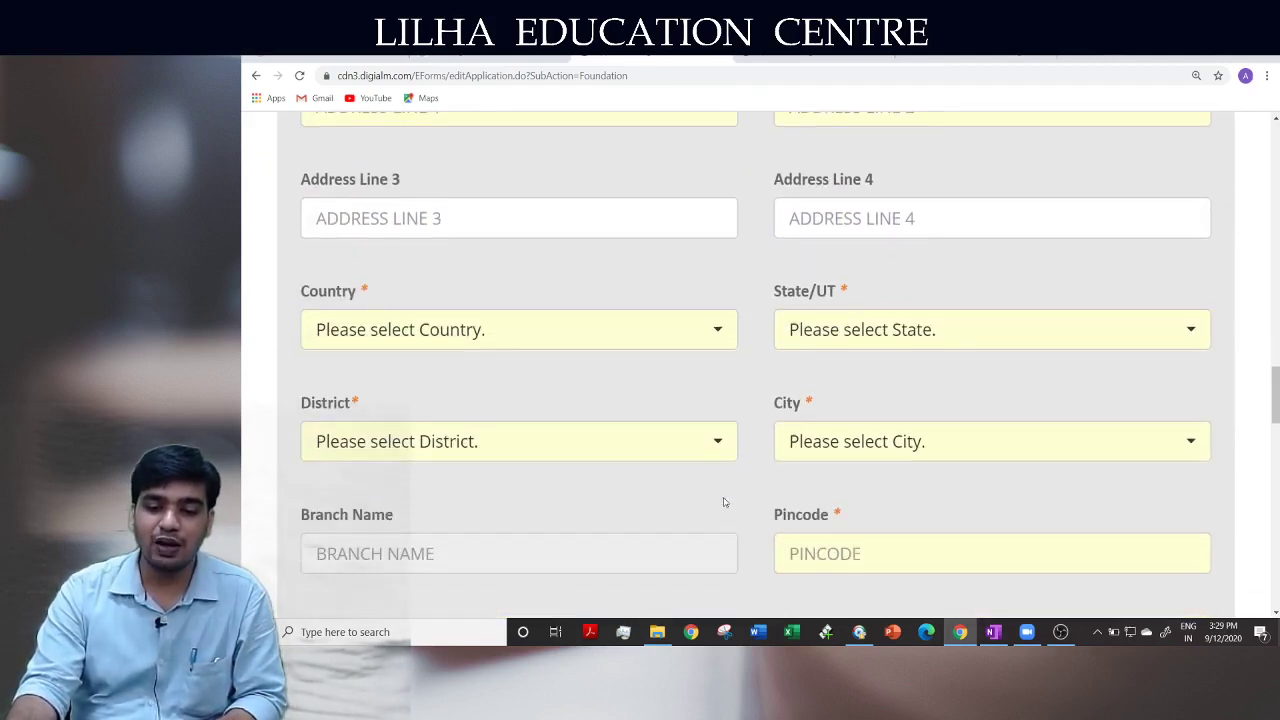
scroll(724, 502, down, 2)
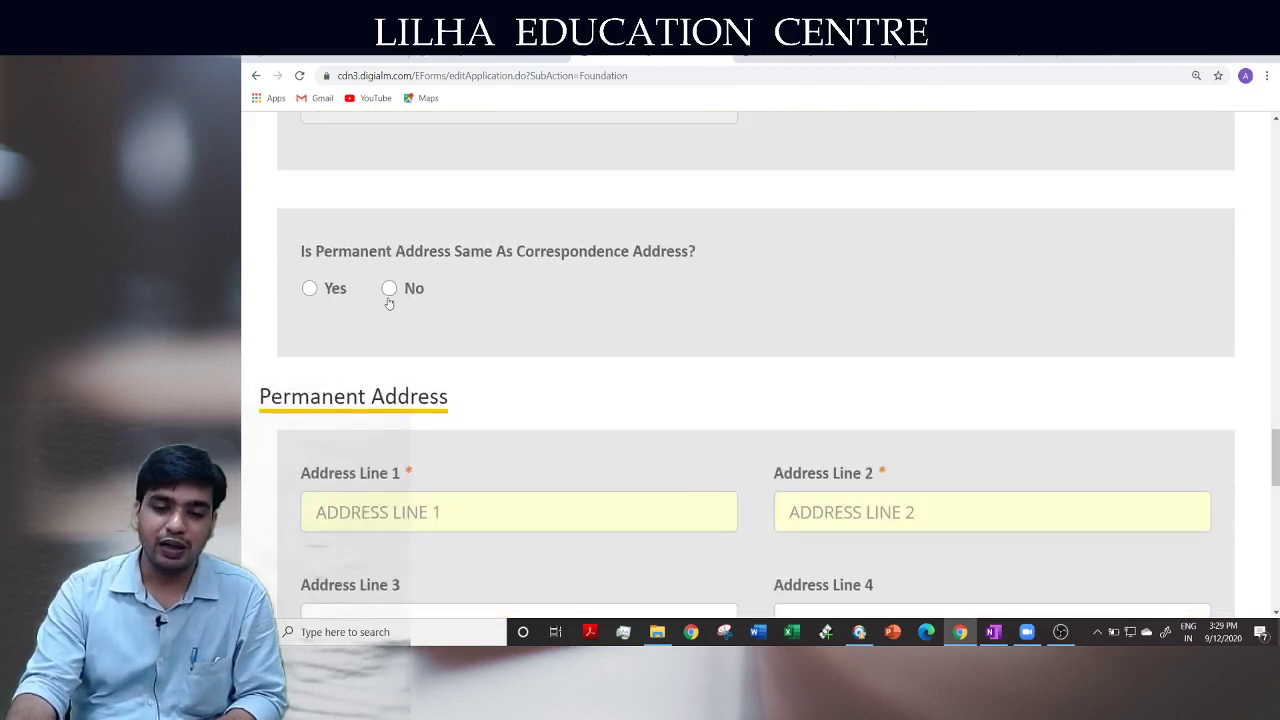
drag(369, 251, 684, 252)
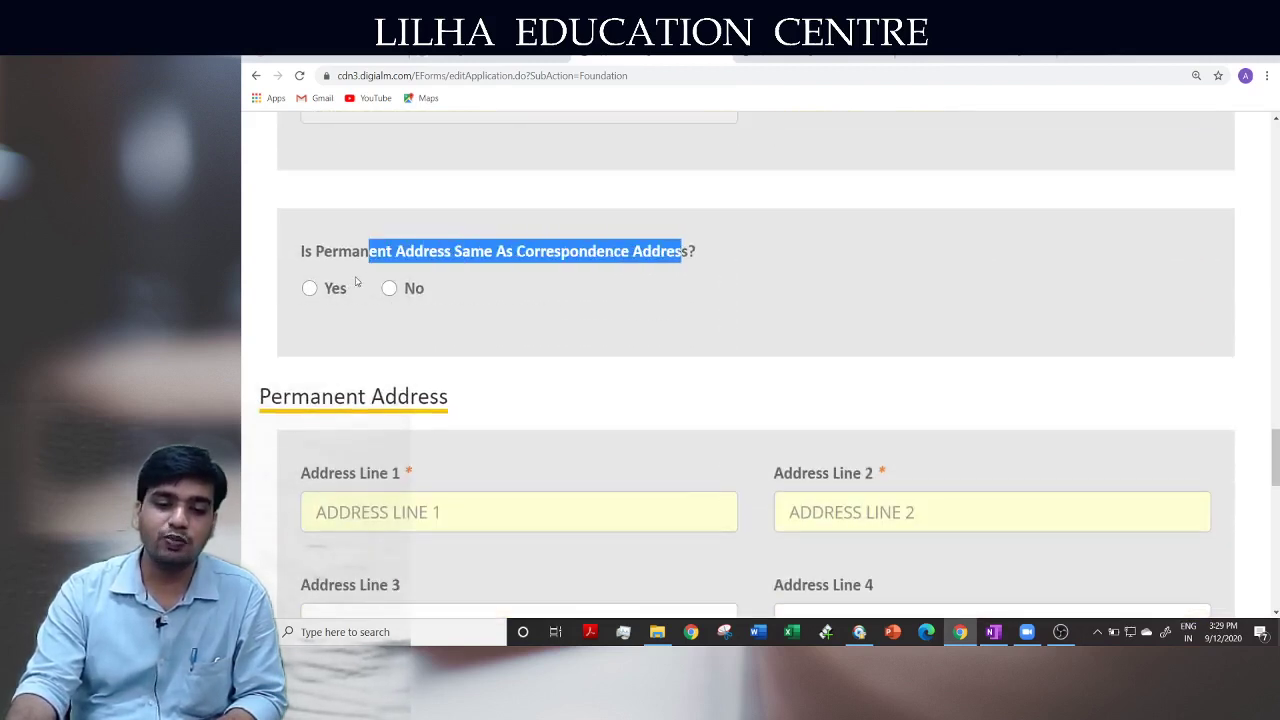
click(360, 346)
scroll(589, 364, up, 7)
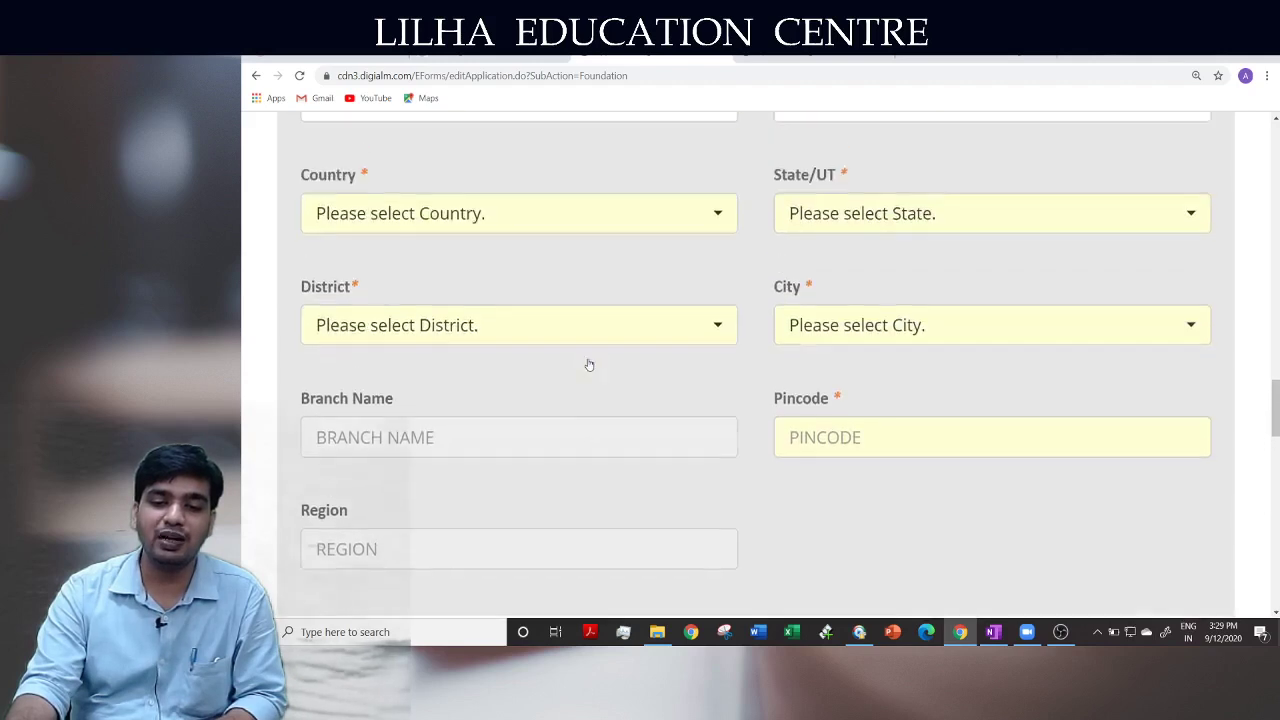
scroll(587, 370, down, 6)
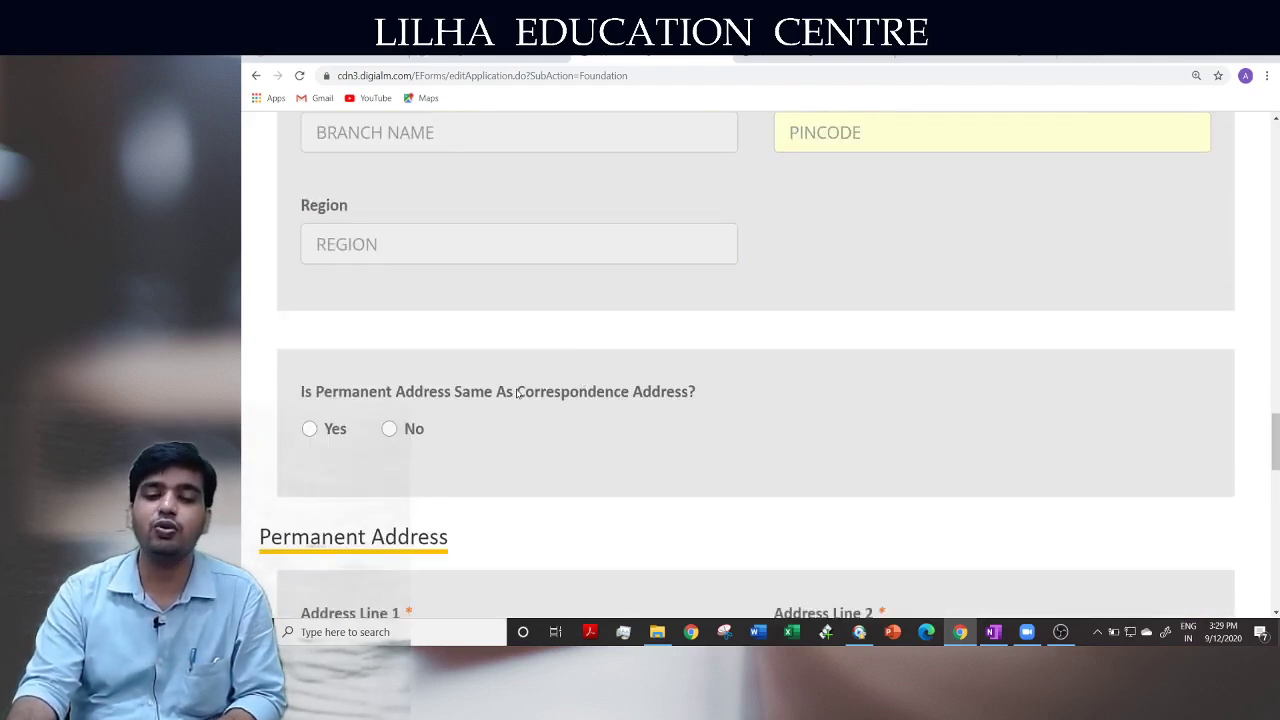
scroll(516, 393, up, 5)
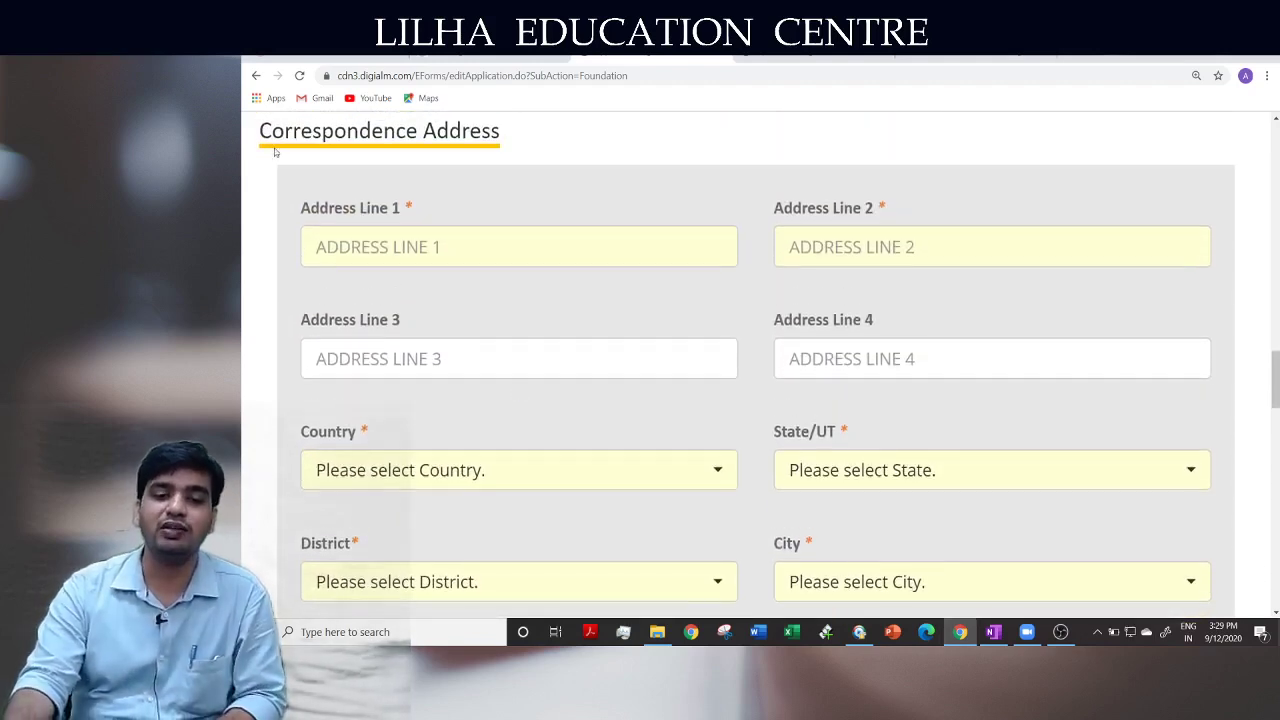
drag(262, 148, 487, 158)
click(516, 159)
scroll(529, 429, down, 8)
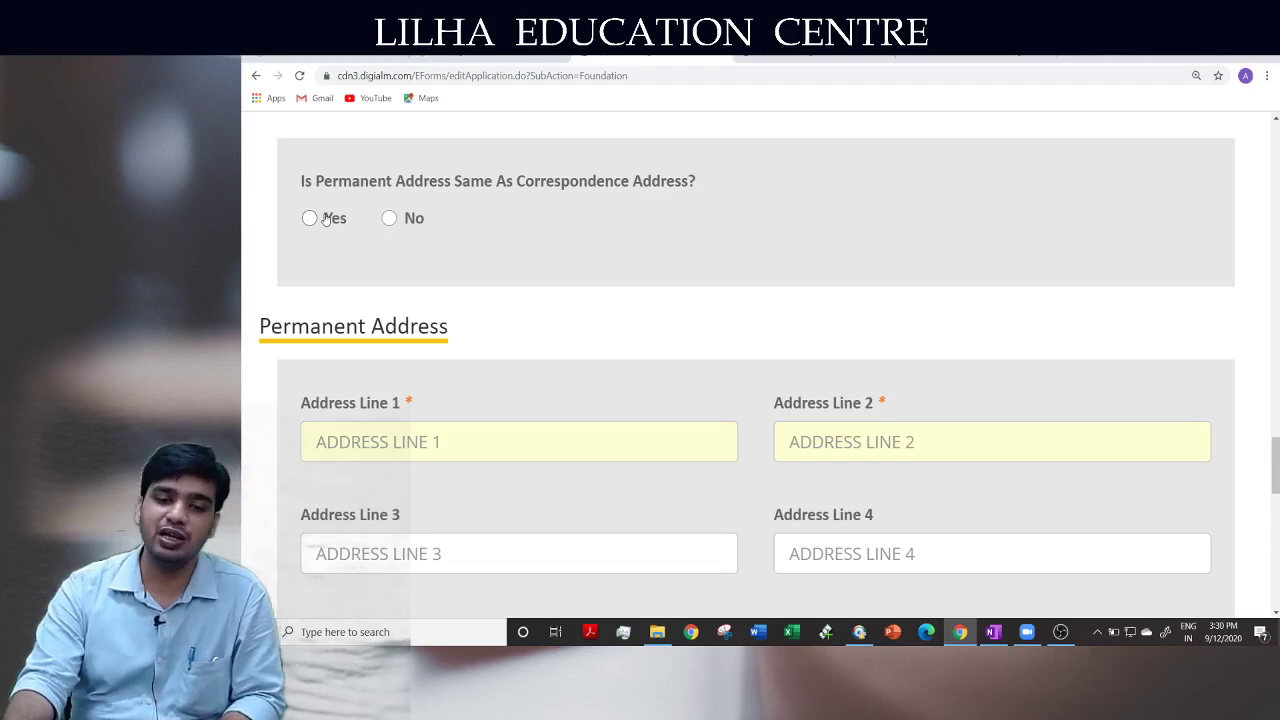
Select Yes for permanent address same as correspondence, then scroll back to the top
click(325, 218)
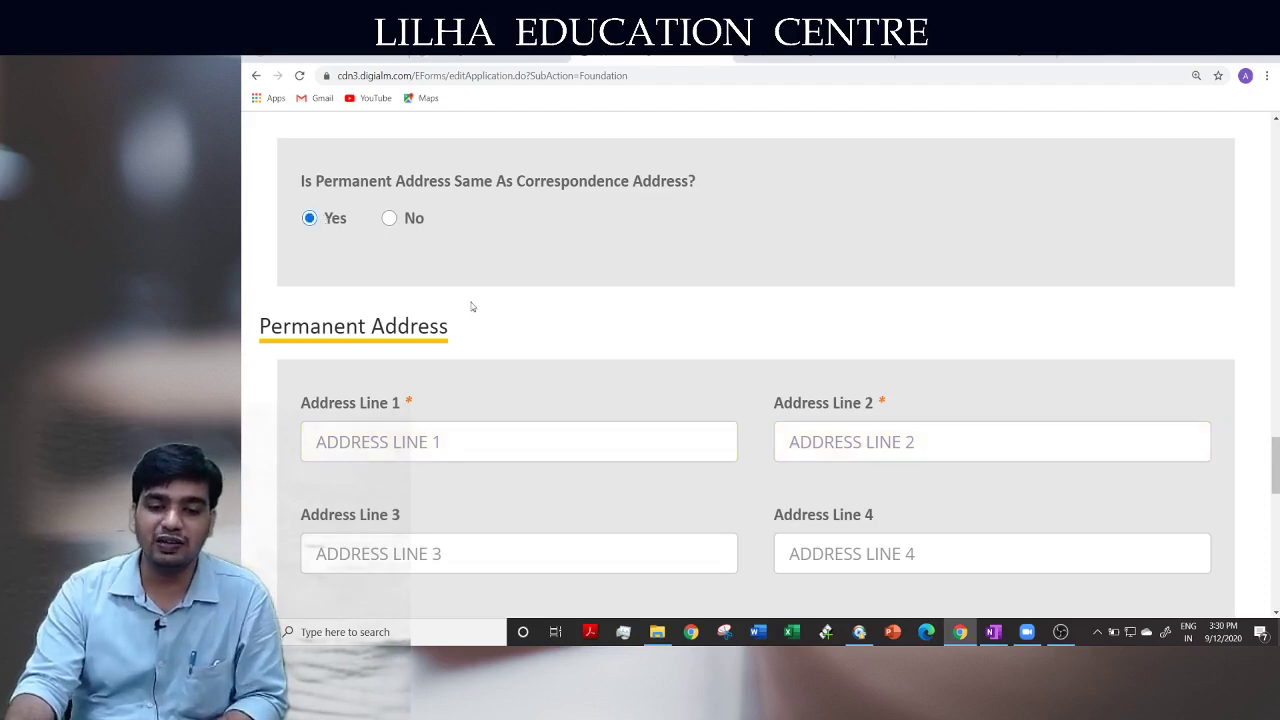
click(389, 218)
scroll(548, 385, down, 3)
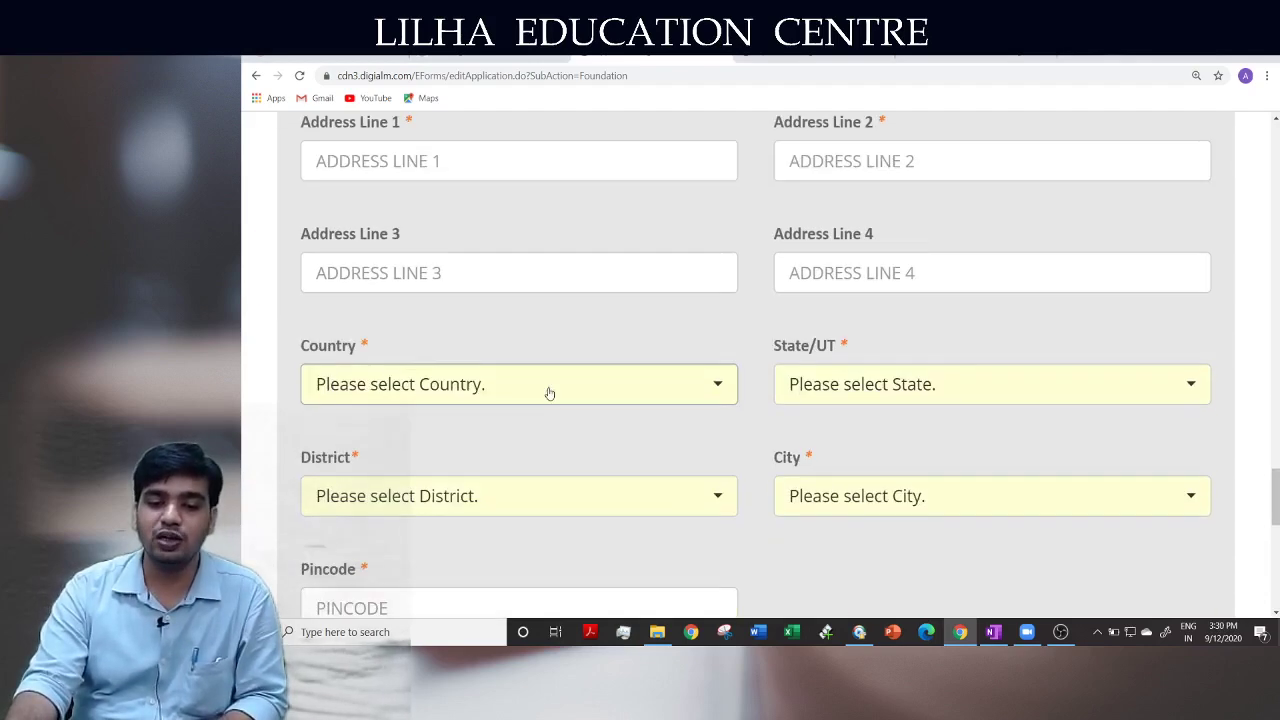
scroll(549, 393, up, 3)
click(309, 219)
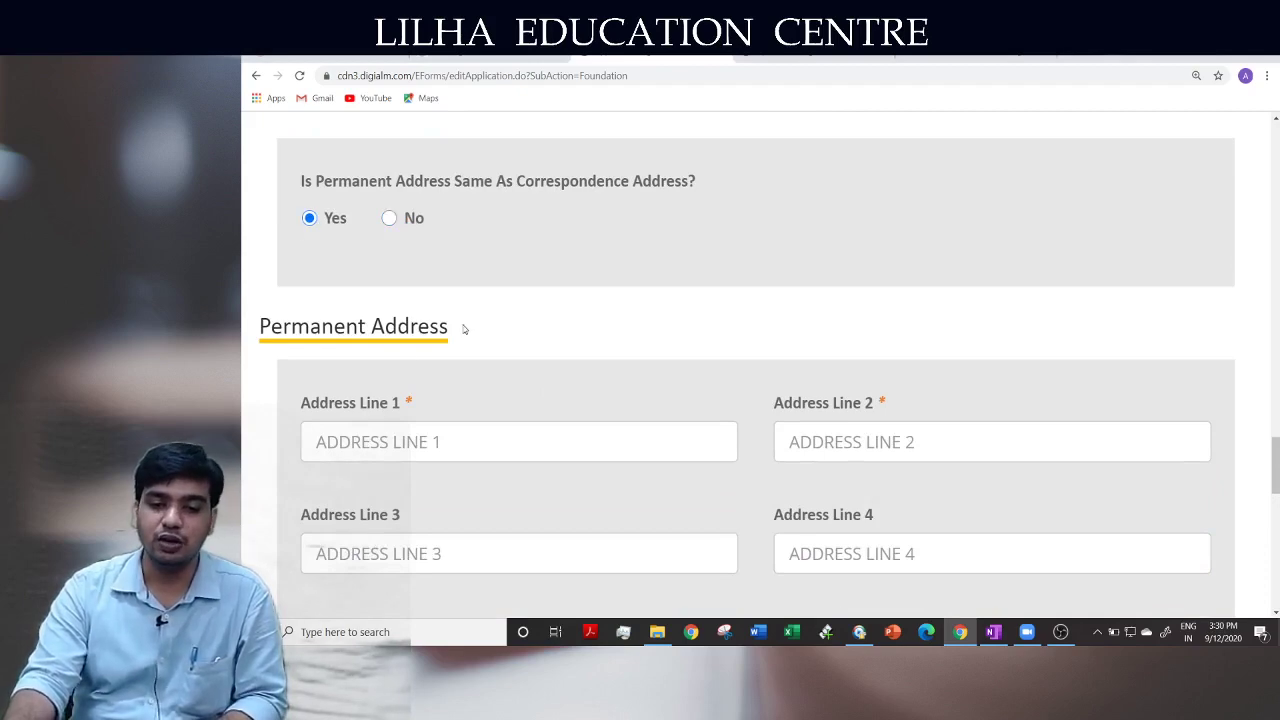
scroll(463, 329, down, 3)
scroll(463, 329, down, 4)
scroll(463, 329, down, 1)
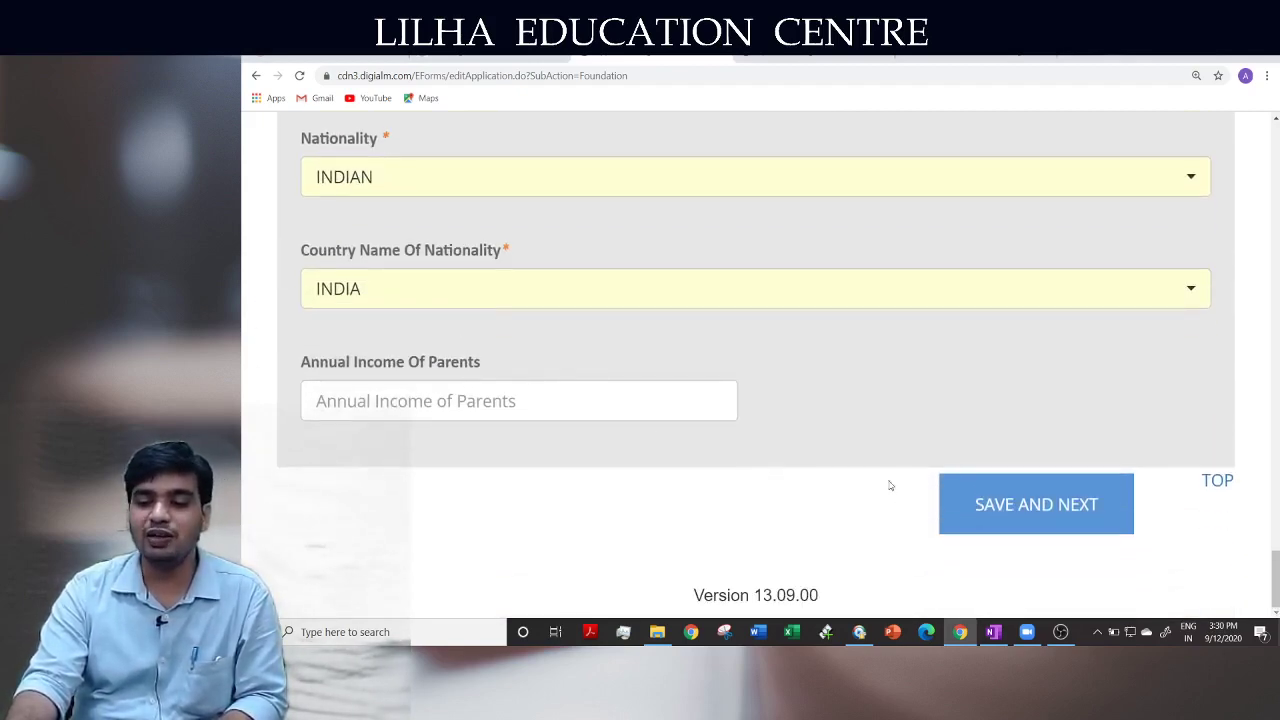
scroll(880, 483, up, 5)
scroll(990, 500, up, 20)
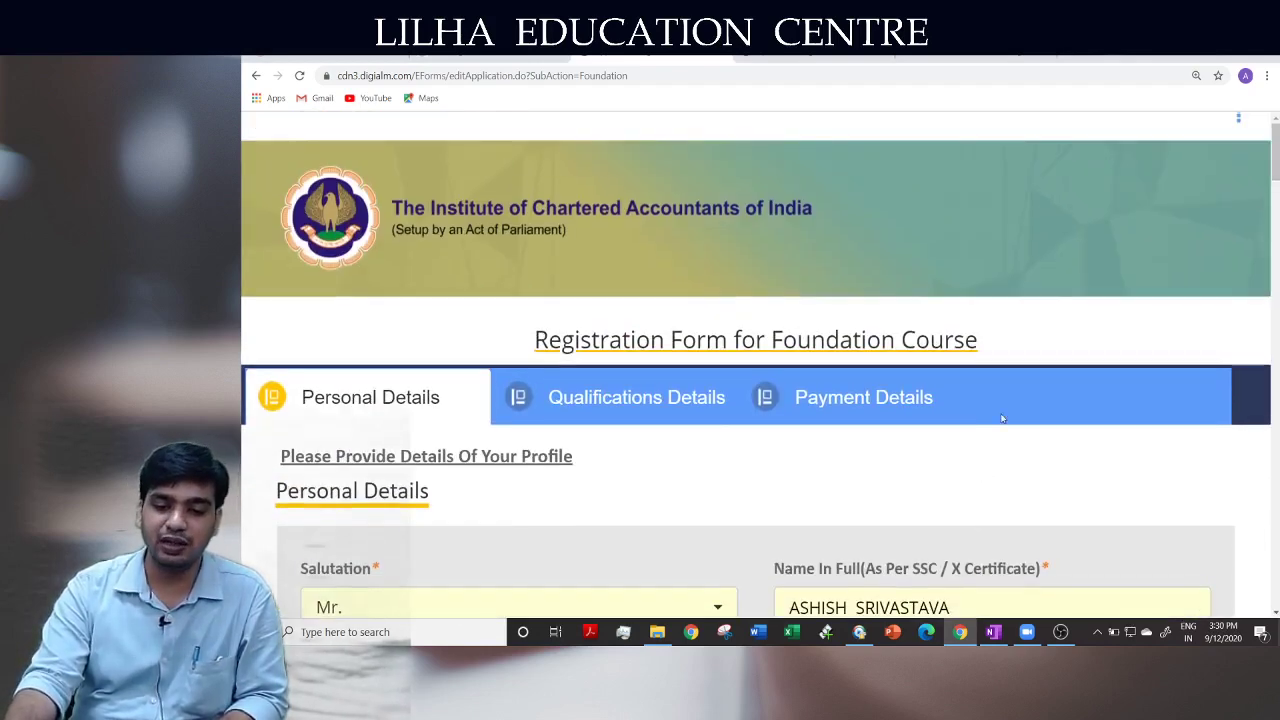
Try the Qualifications Details tab and dismiss the save-first alert
click(611, 400)
click(756, 337)
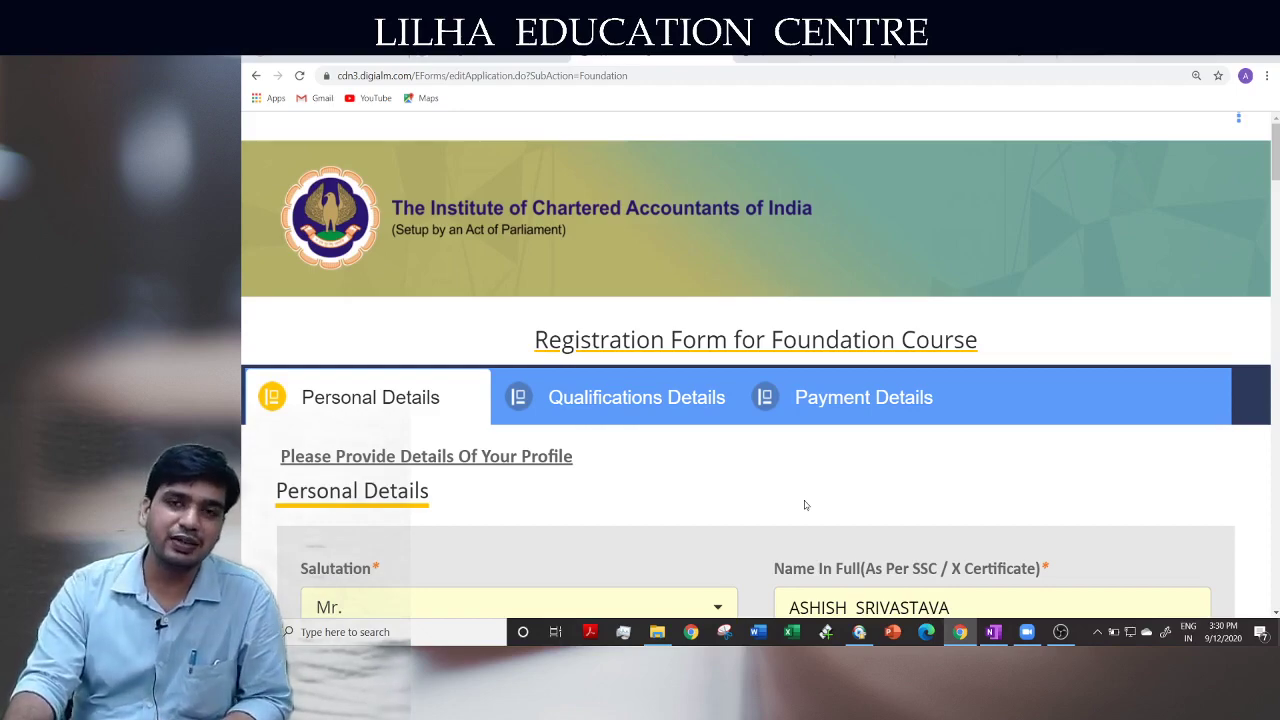
click(1062, 632)
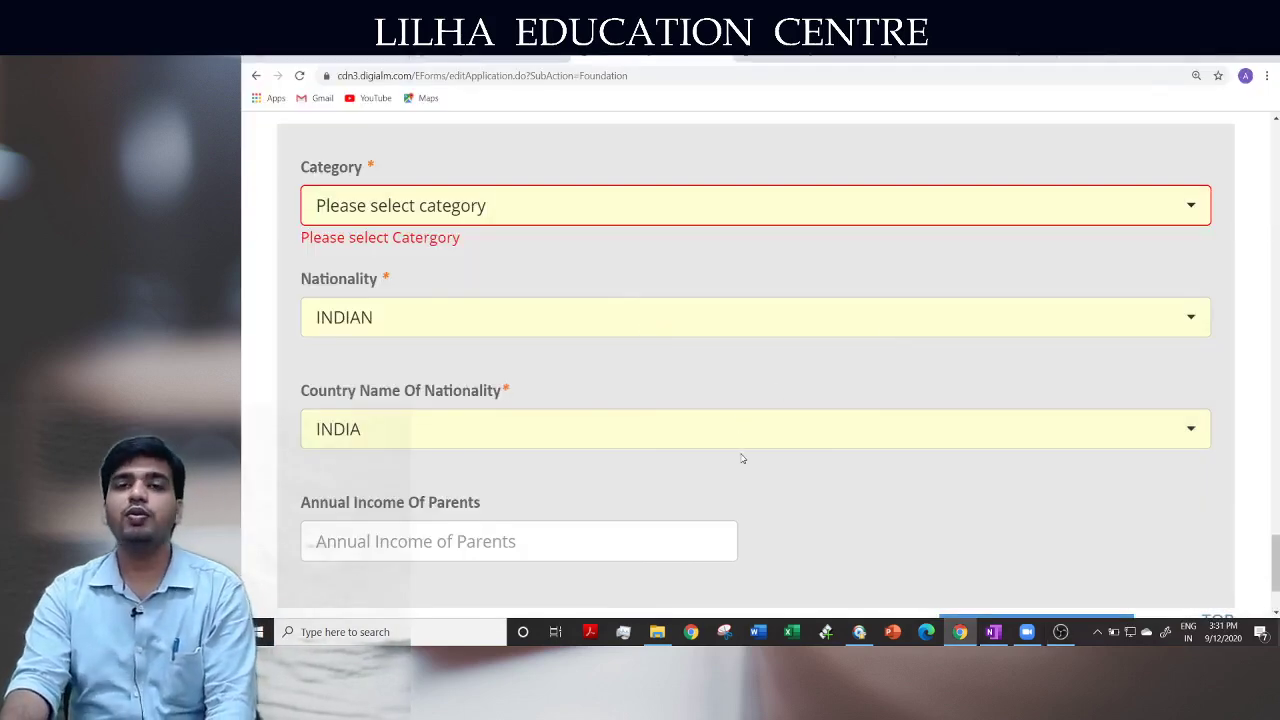
Choose GENERAL from the Category dropdown
click(578, 224)
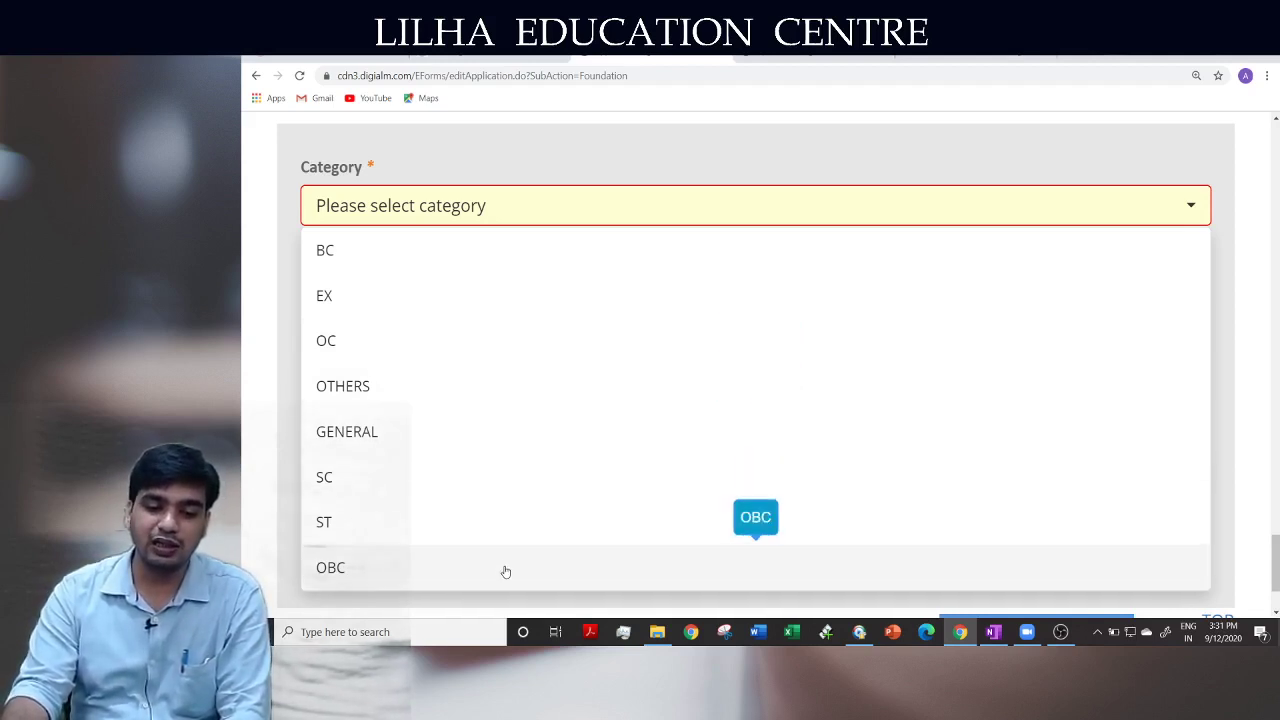
click(508, 431)
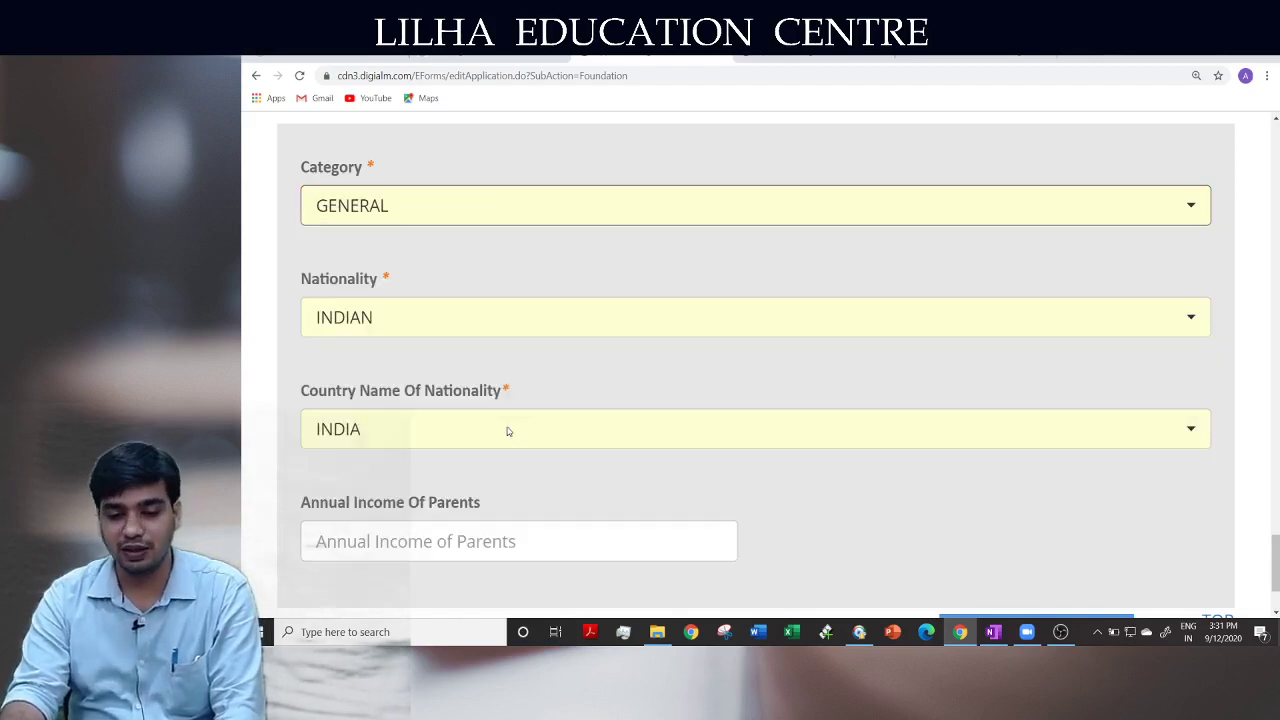
scroll(700, 448, down, 3)
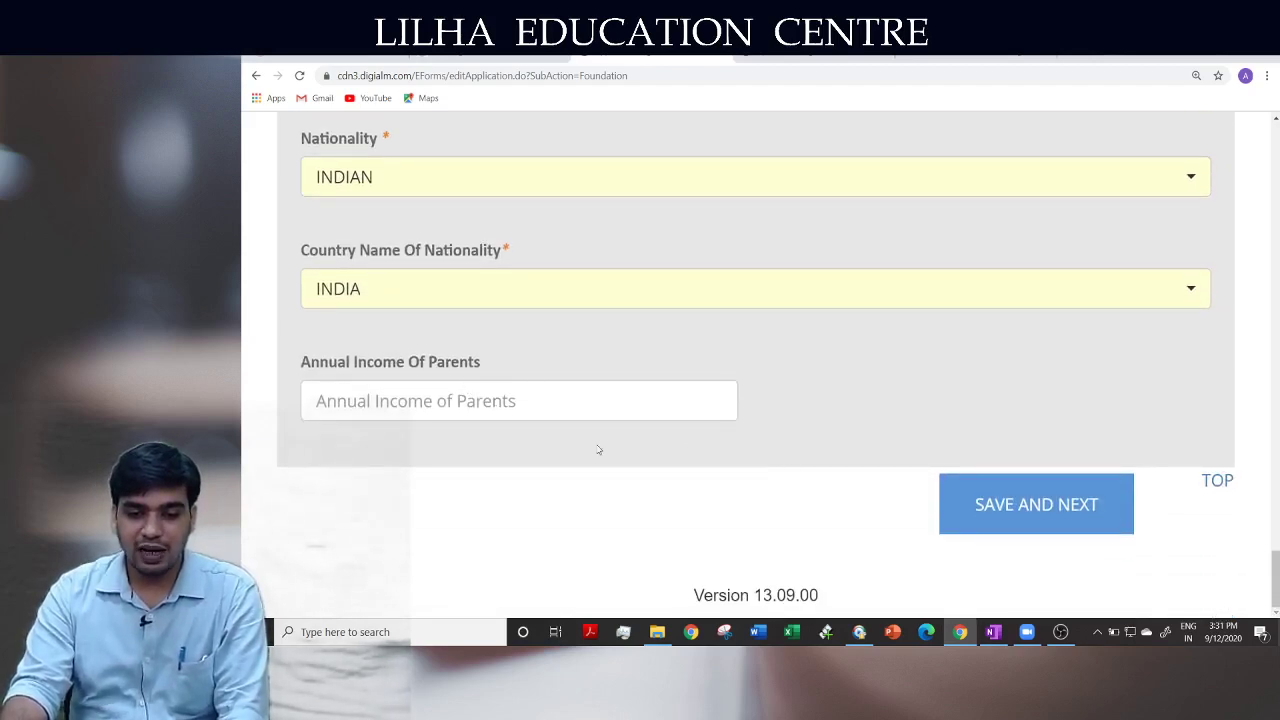
Attempt Save and Next on personal details and dismiss the missing-city alert
click(432, 401)
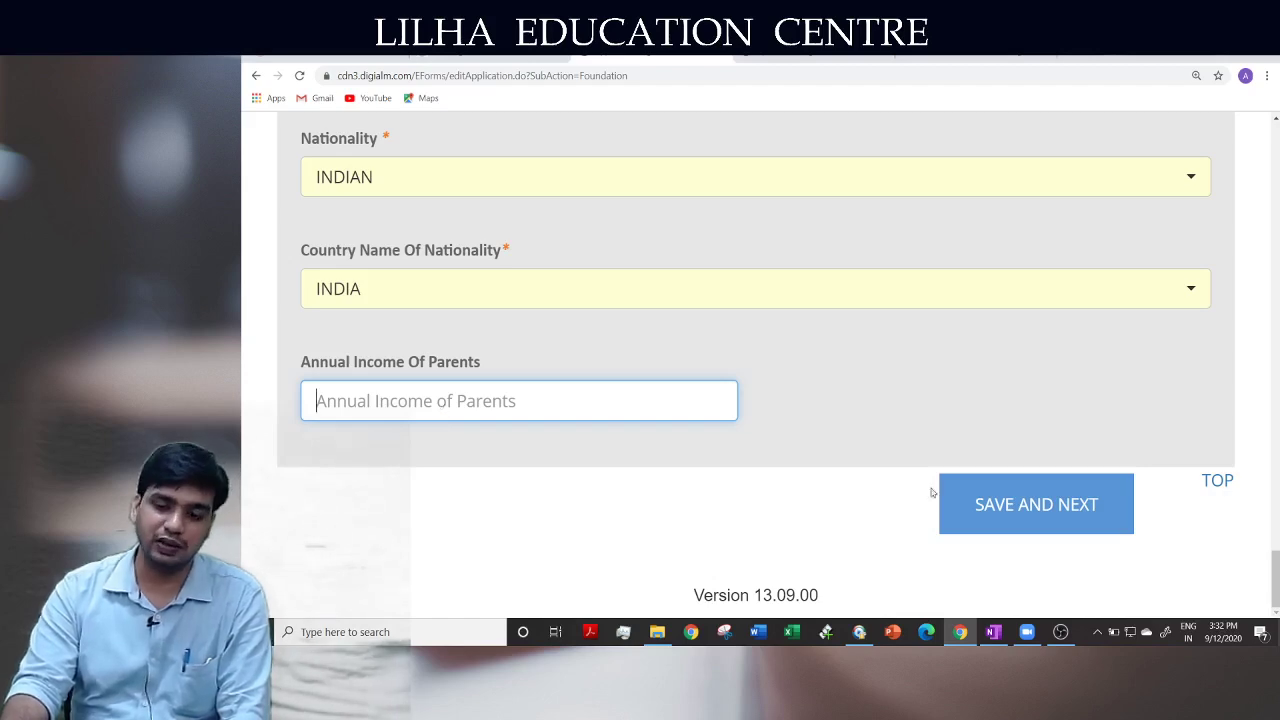
click(989, 502)
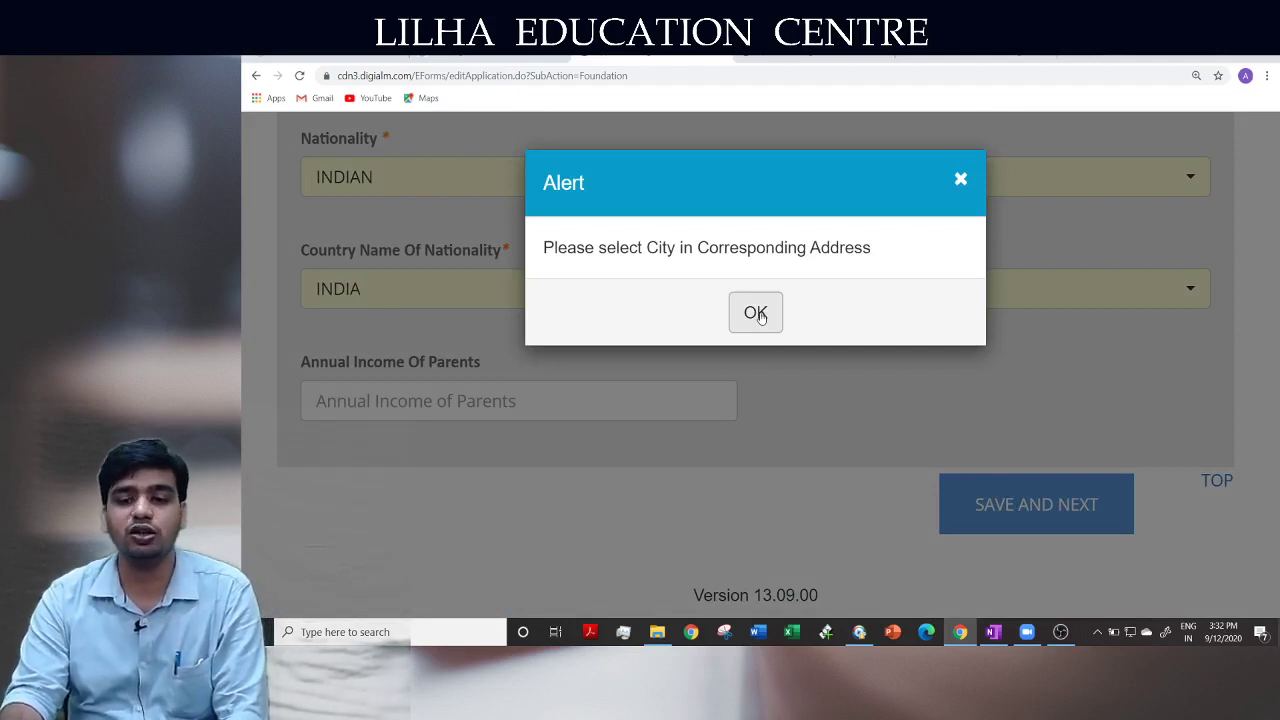
click(756, 313)
scroll(870, 498, up, 2)
scroll(870, 498, up, 6)
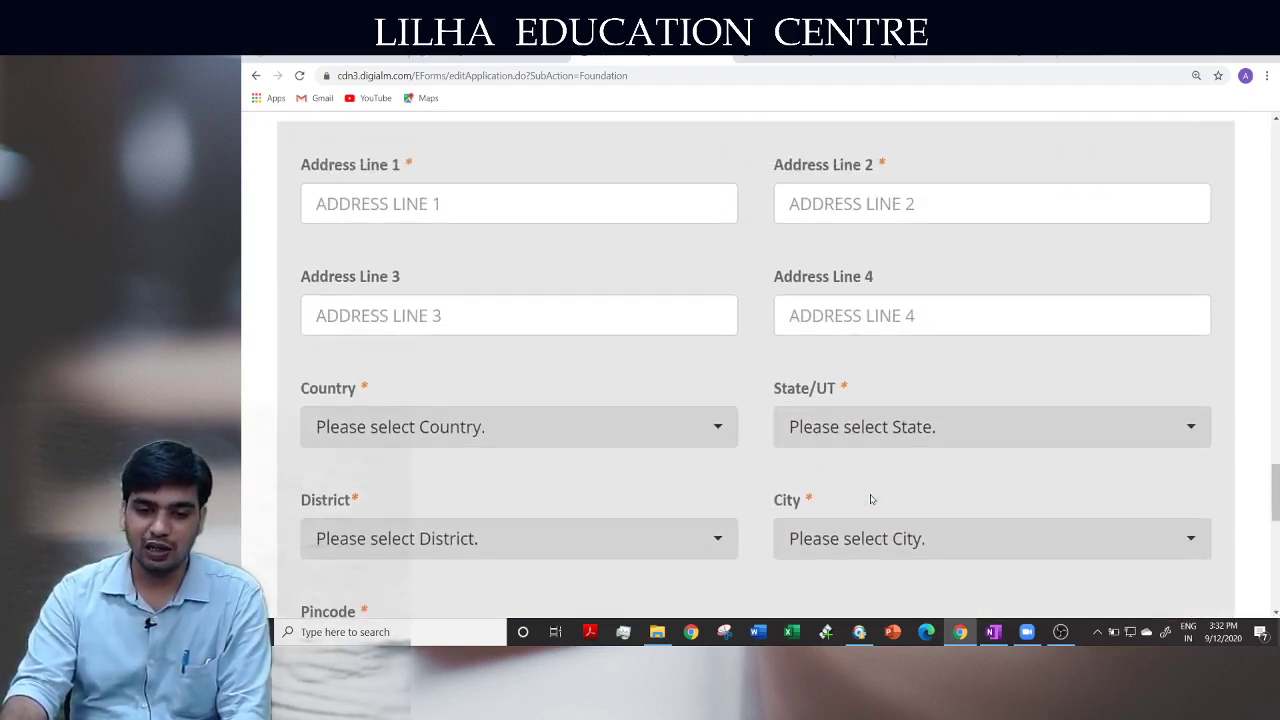
scroll(870, 498, up, 5)
scroll(870, 498, up, 2)
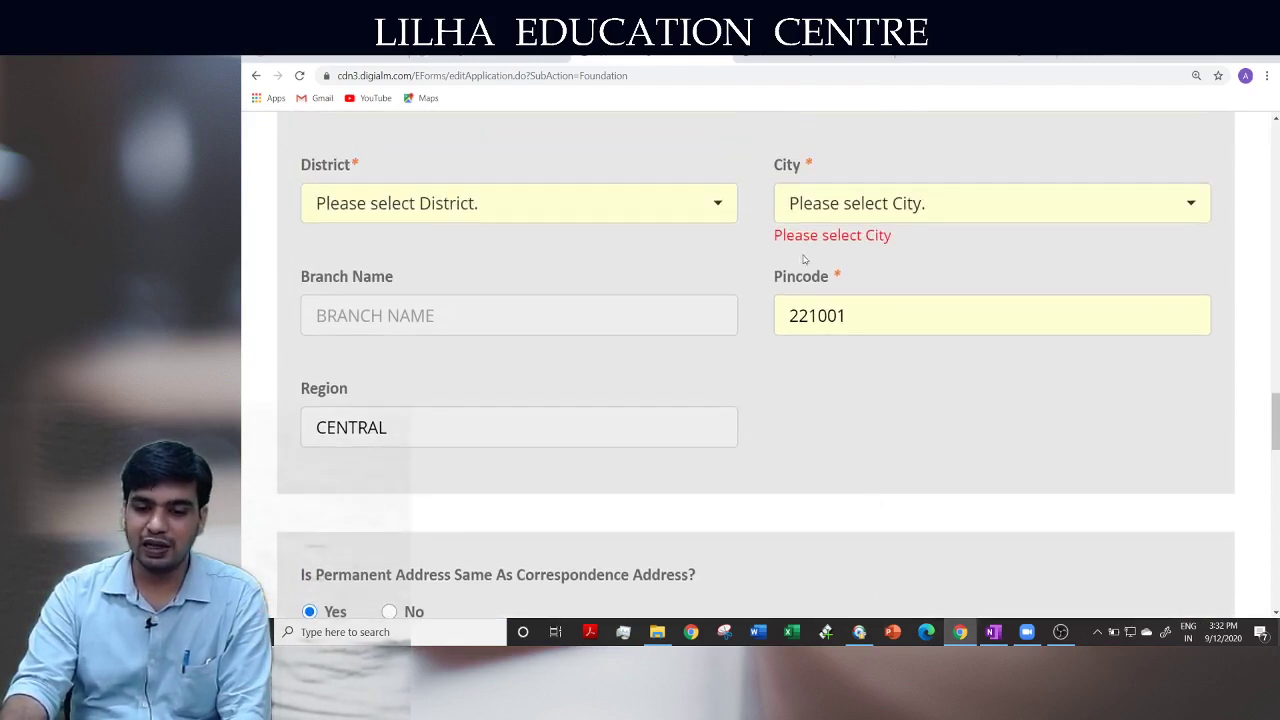
Set District and City to VARANASI by typing 'va' in each list
click(469, 216)
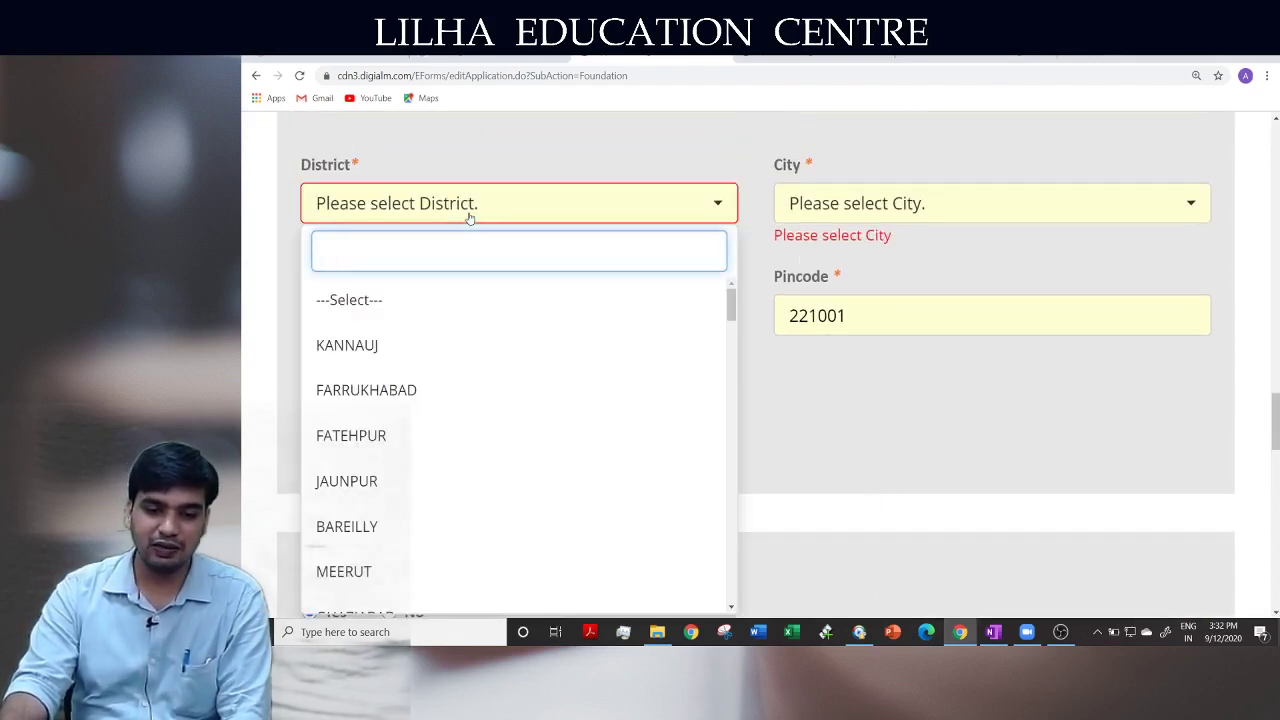
text(va)
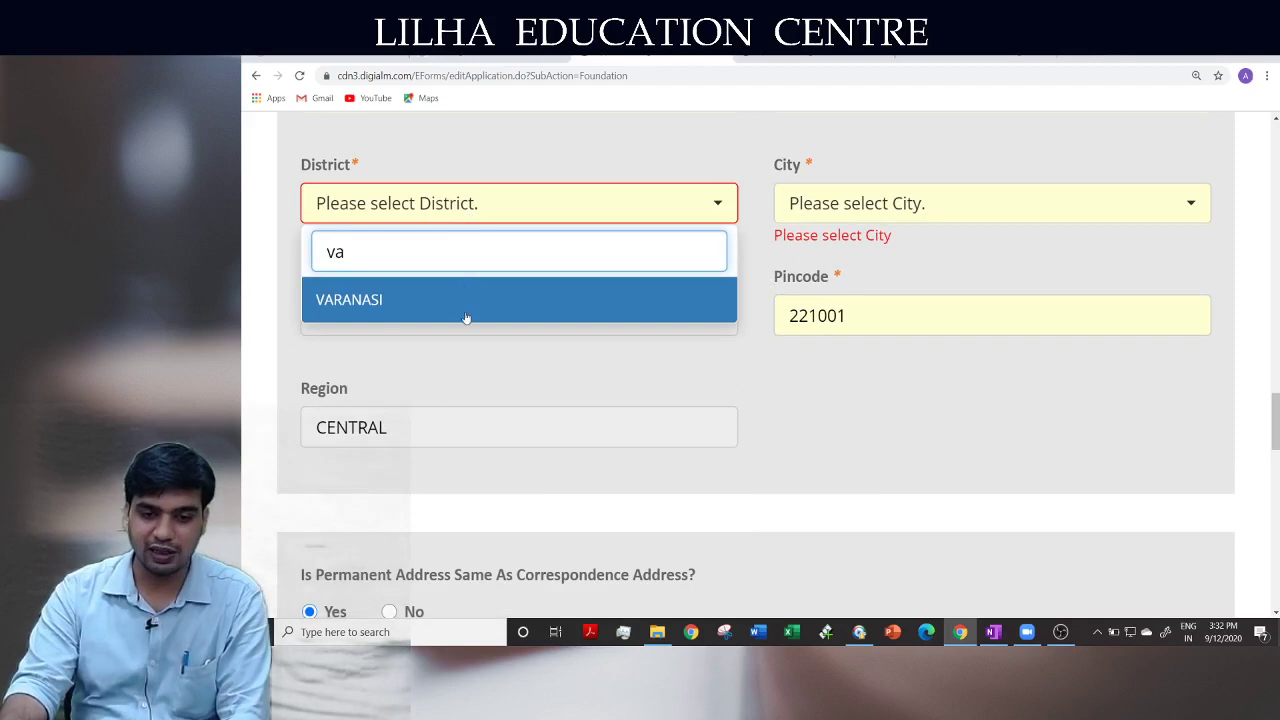
click(466, 318)
click(870, 206)
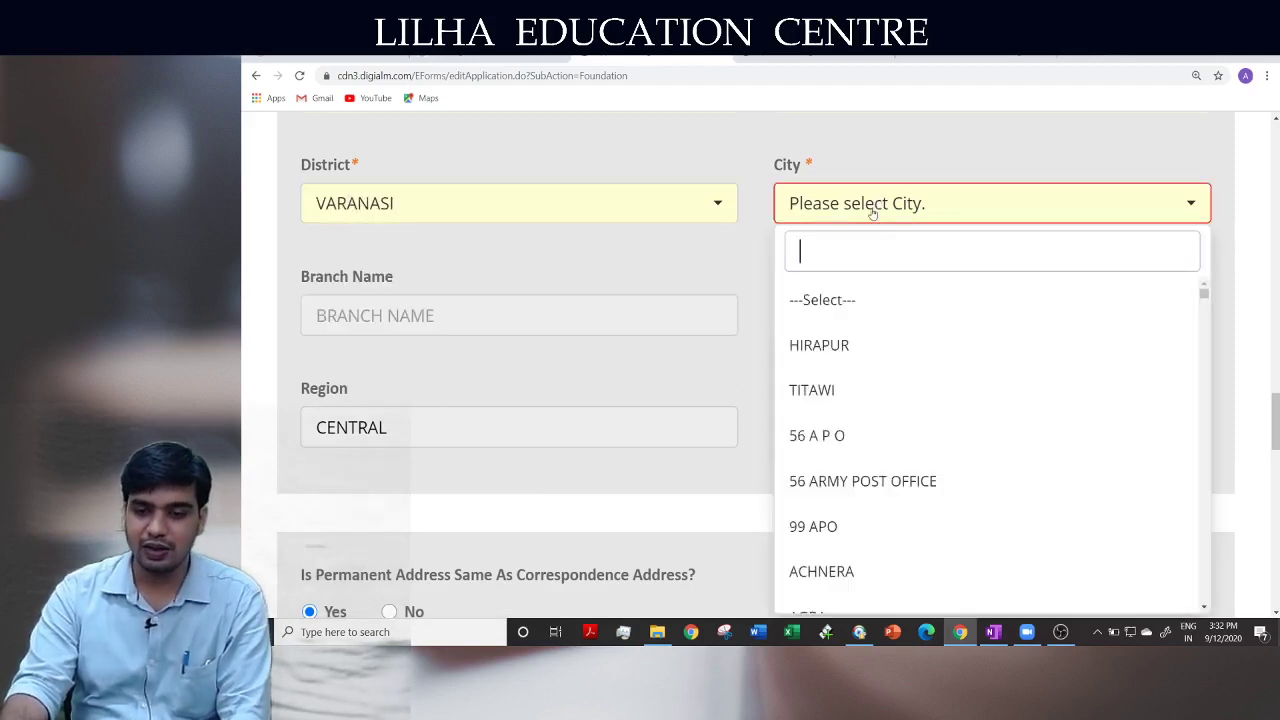
text(va)
click(866, 347)
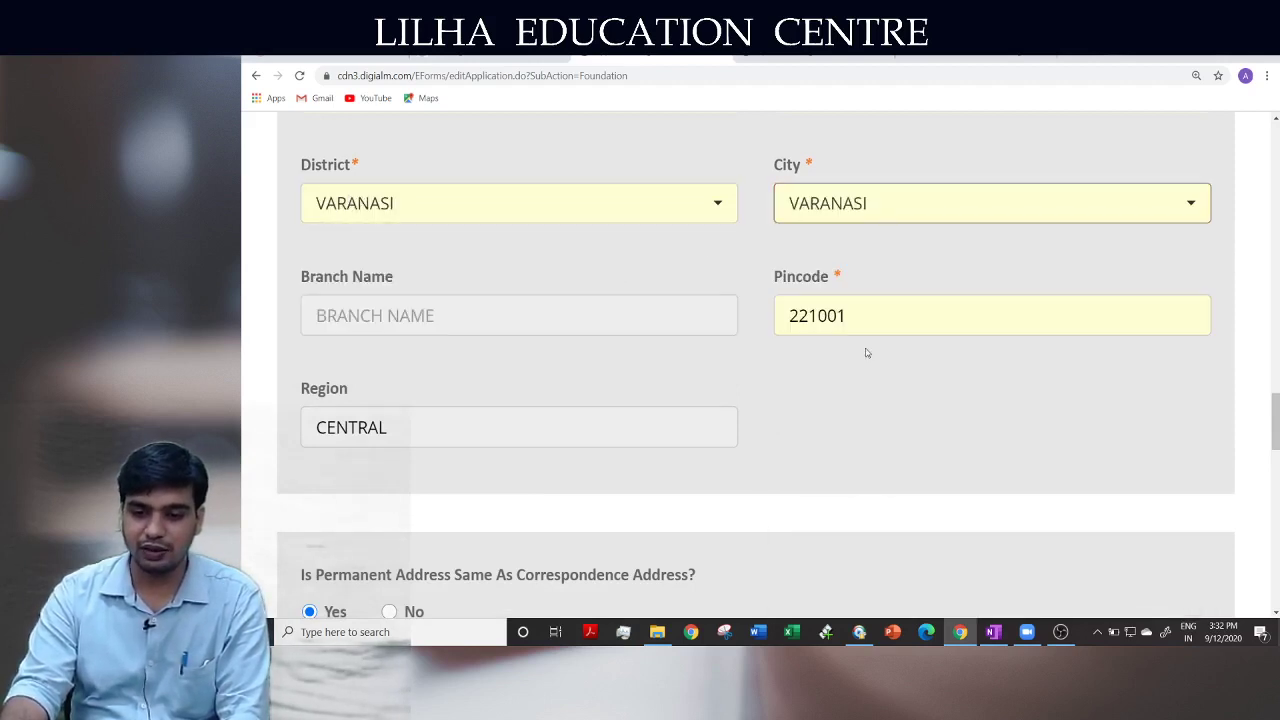
Check the auto-filled Branch Name VARANASI
scroll(840, 451, down, 4)
scroll(840, 451, up, 3)
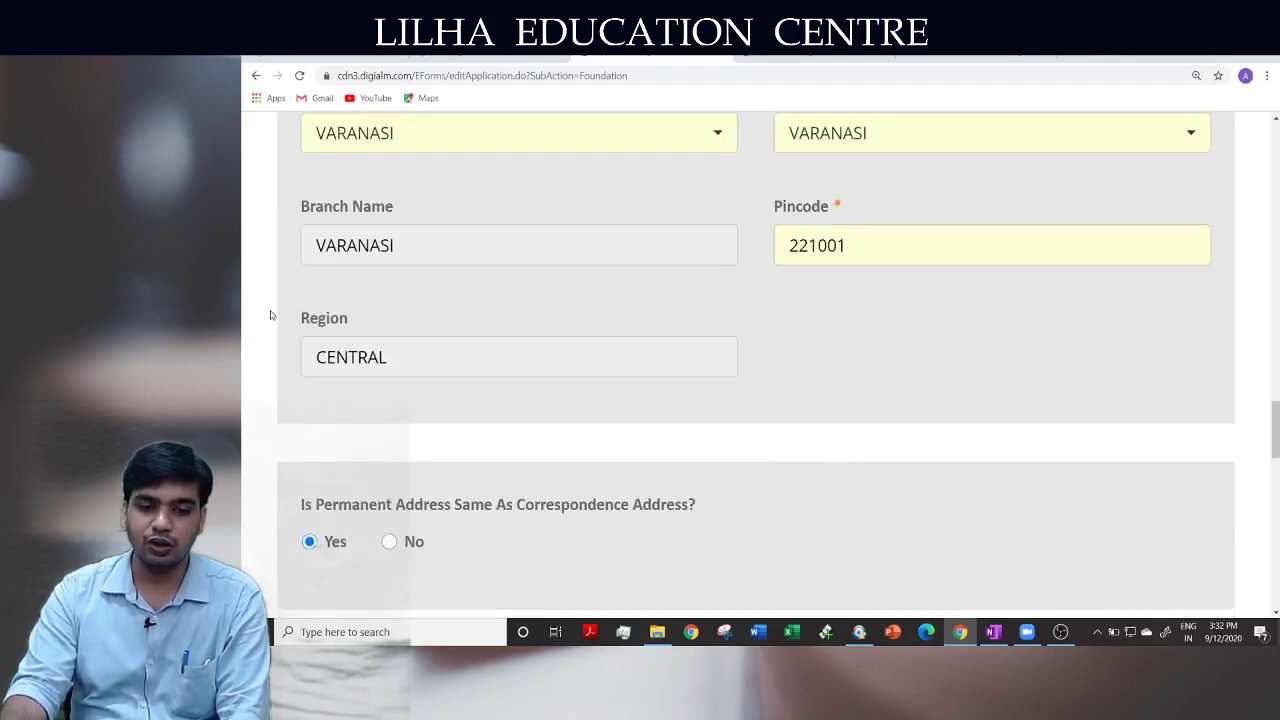
drag(400, 246, 271, 240)
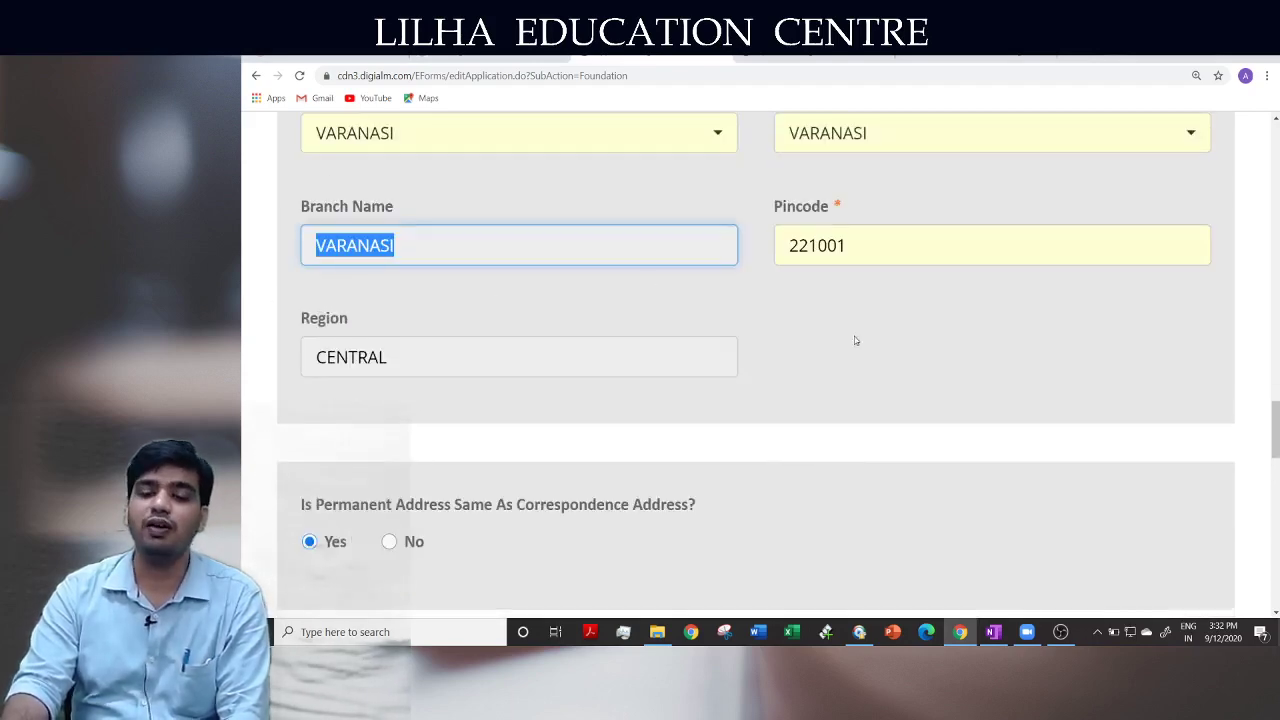
click(940, 371)
scroll(945, 373, down, 10)
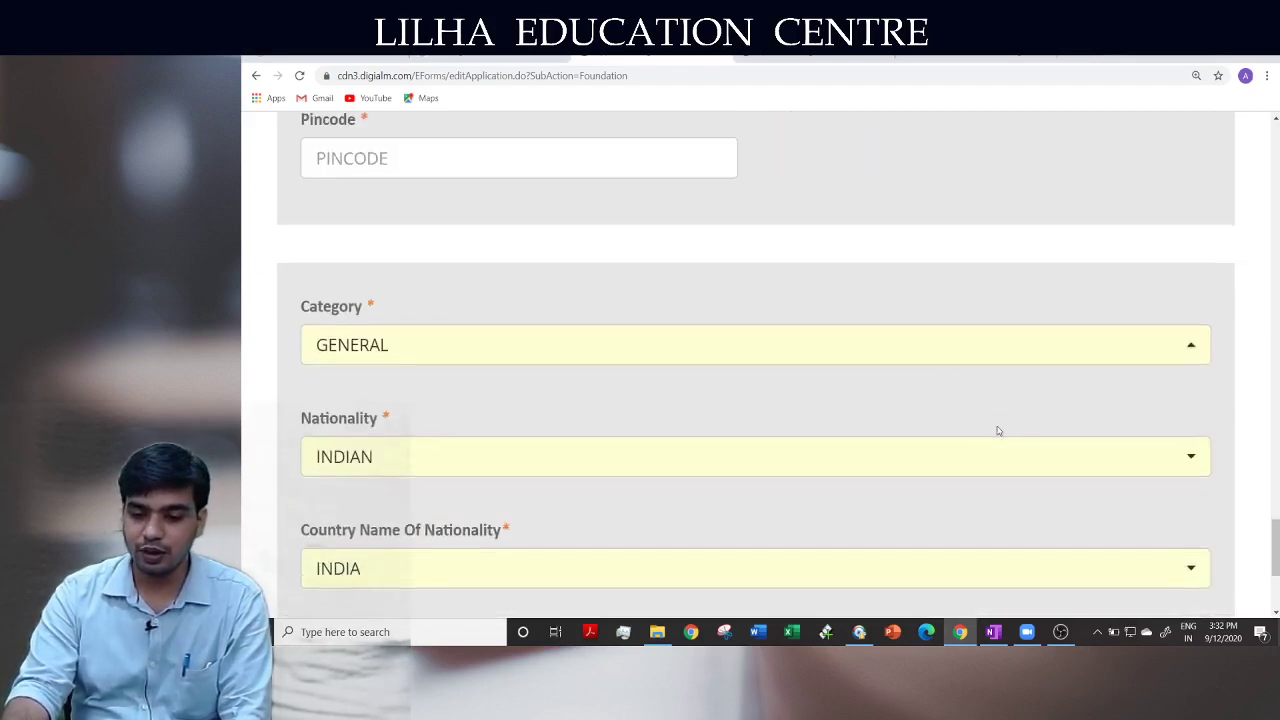
scroll(997, 431, down, 3)
Dismiss the Address Line 1 warning and re-select Yes for permanent address same as correspondence
click(1036, 503)
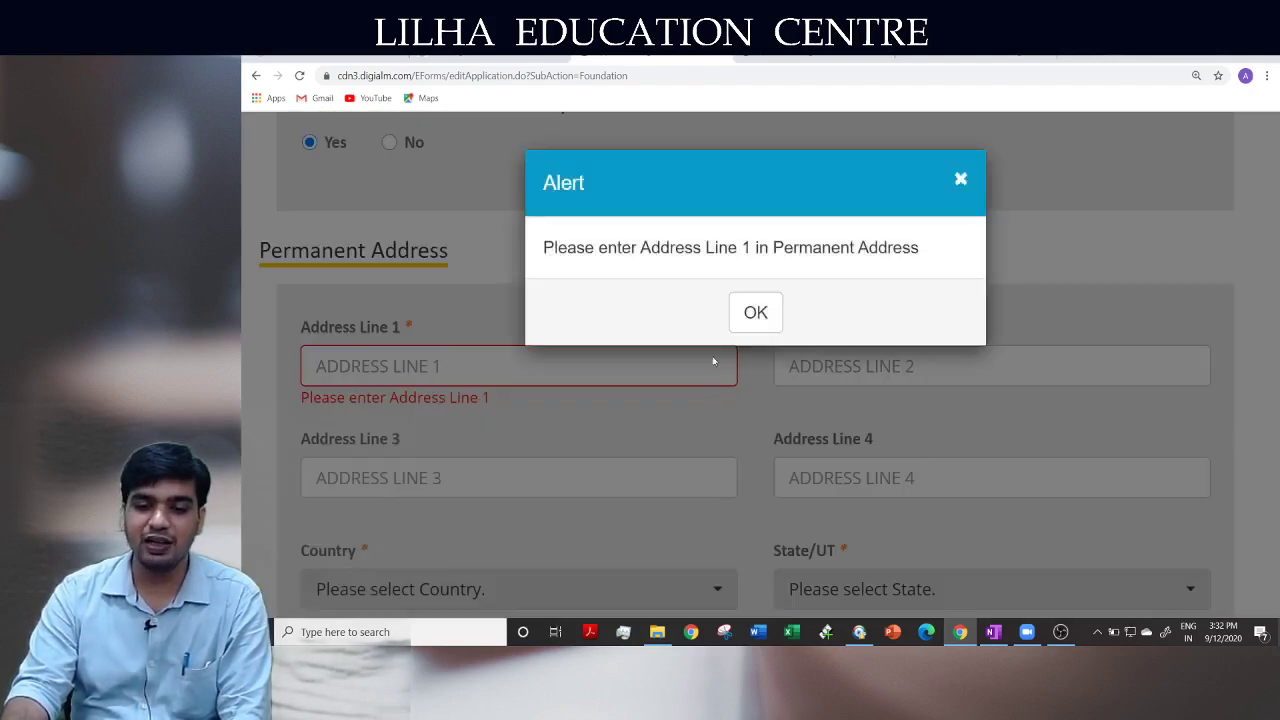
click(755, 313)
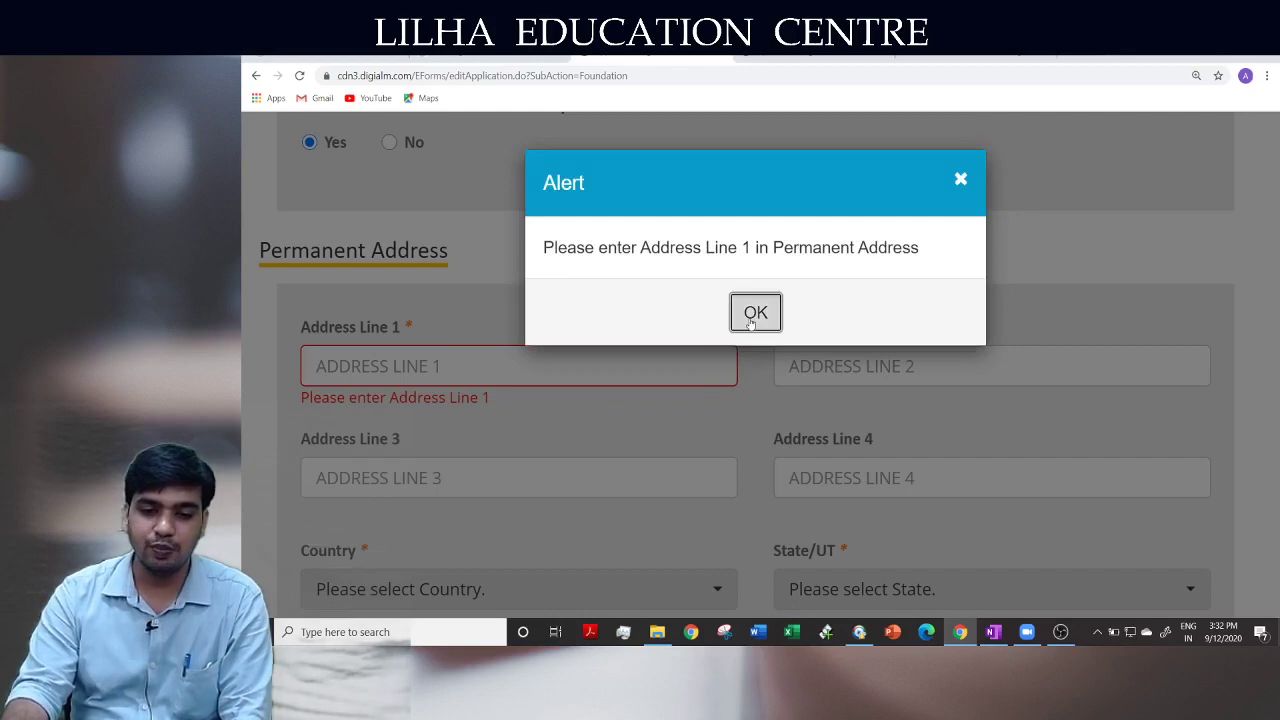
scroll(417, 265, up, 1)
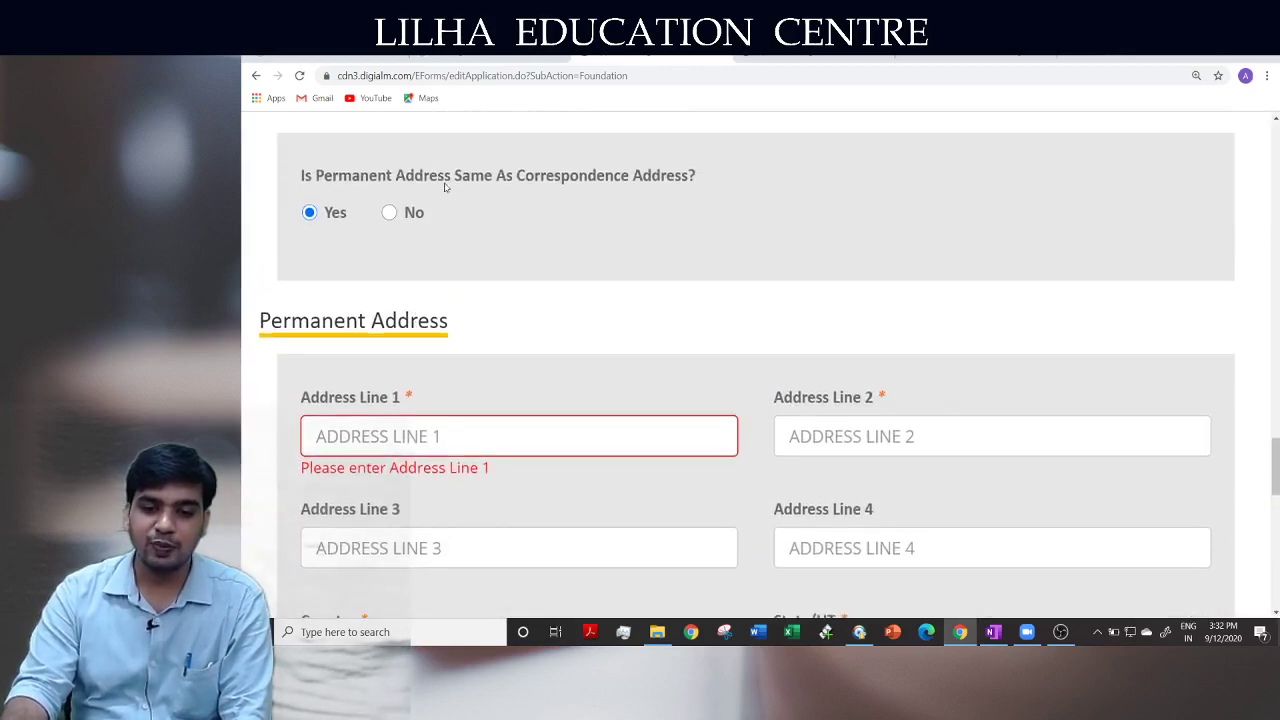
click(389, 213)
click(312, 212)
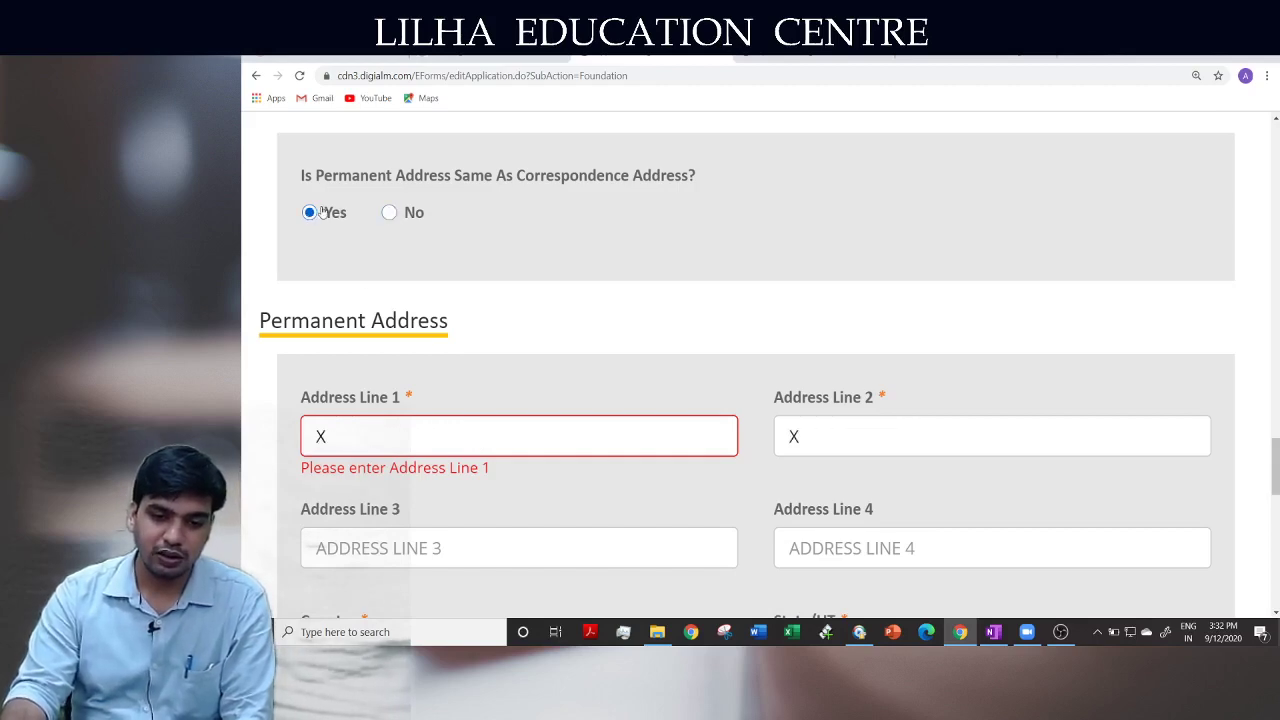
scroll(646, 412, down, 10)
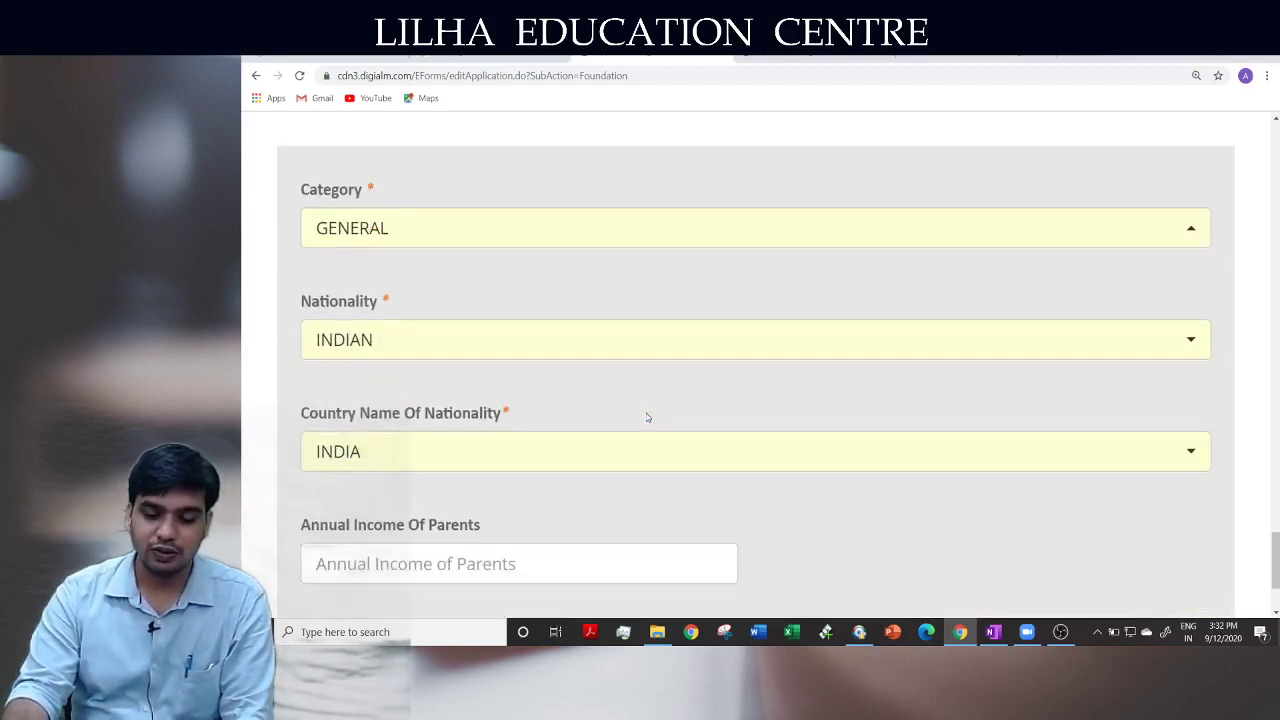
Fill in the father's and mother's names and save the personal details
click(1034, 491)
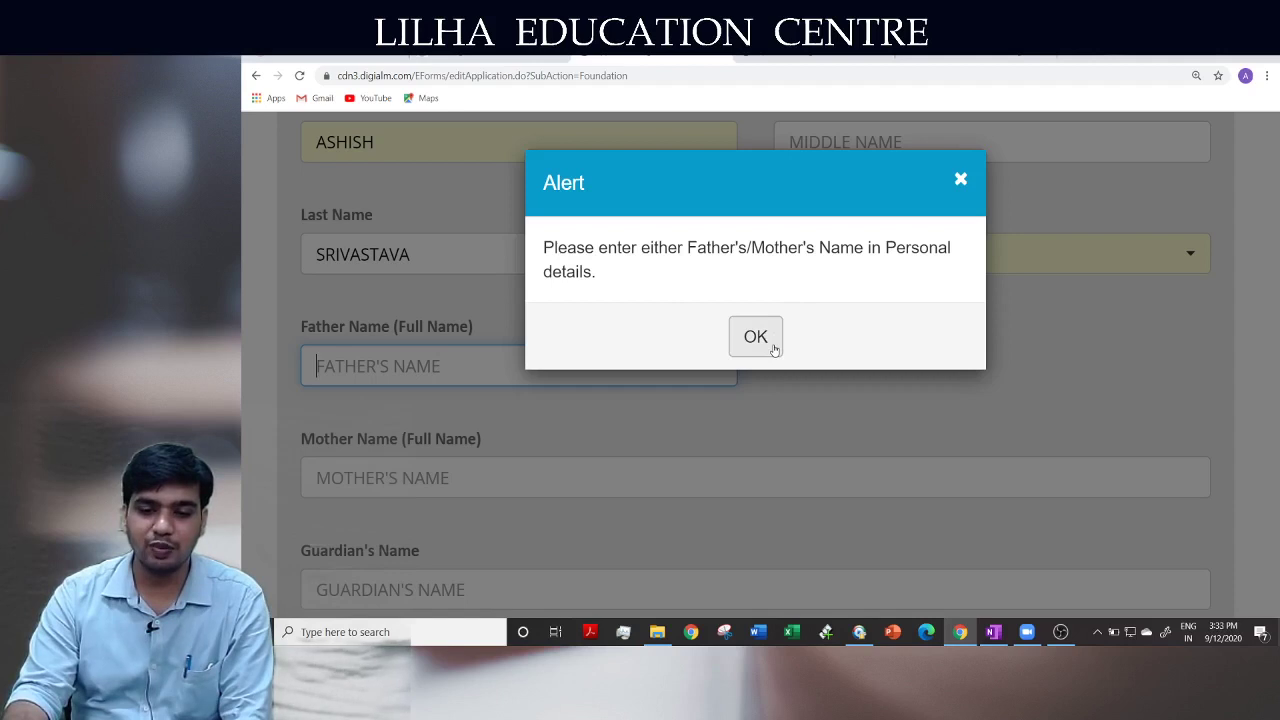
click(775, 349)
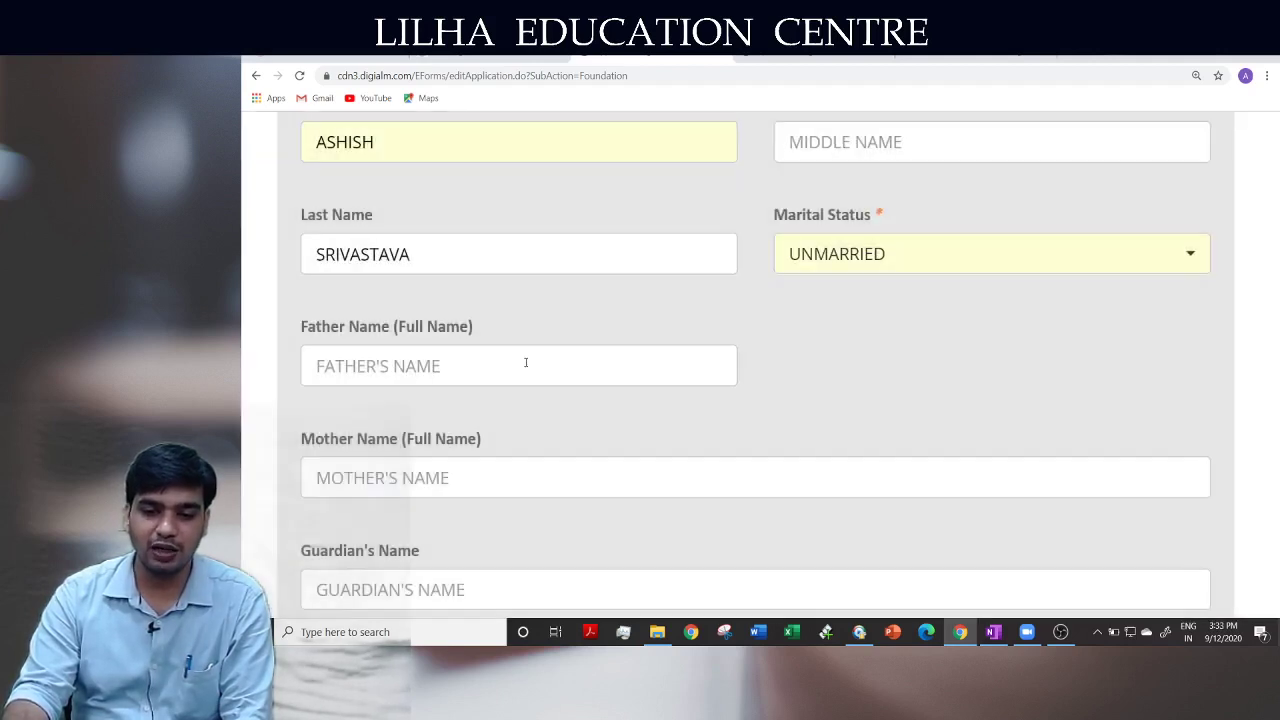
click(474, 366)
text(A)
click(420, 470)
text(B)
scroll(829, 448, down, 20)
scroll(829, 448, down, 15)
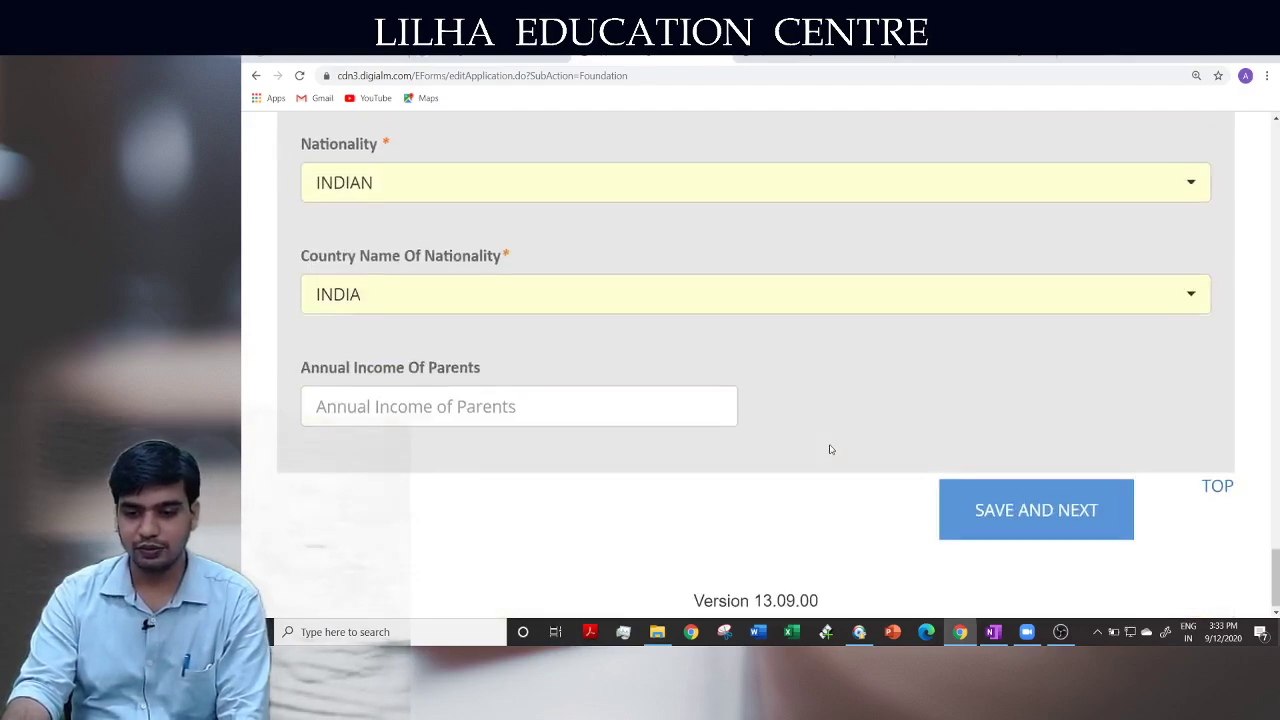
click(1014, 503)
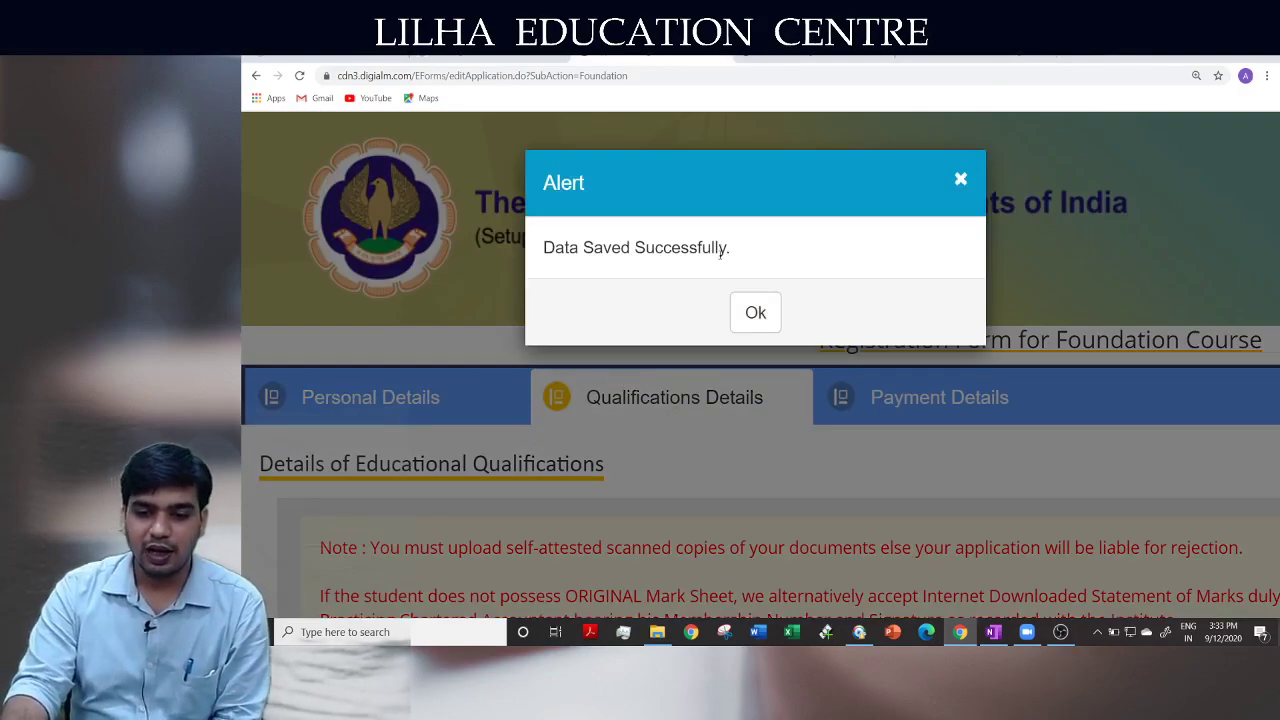
Dismiss the data-saved confirmation and bring the Class X qualifications row into view
click(755, 312)
scroll(720, 388, down, 2)
scroll(724, 388, down, 2)
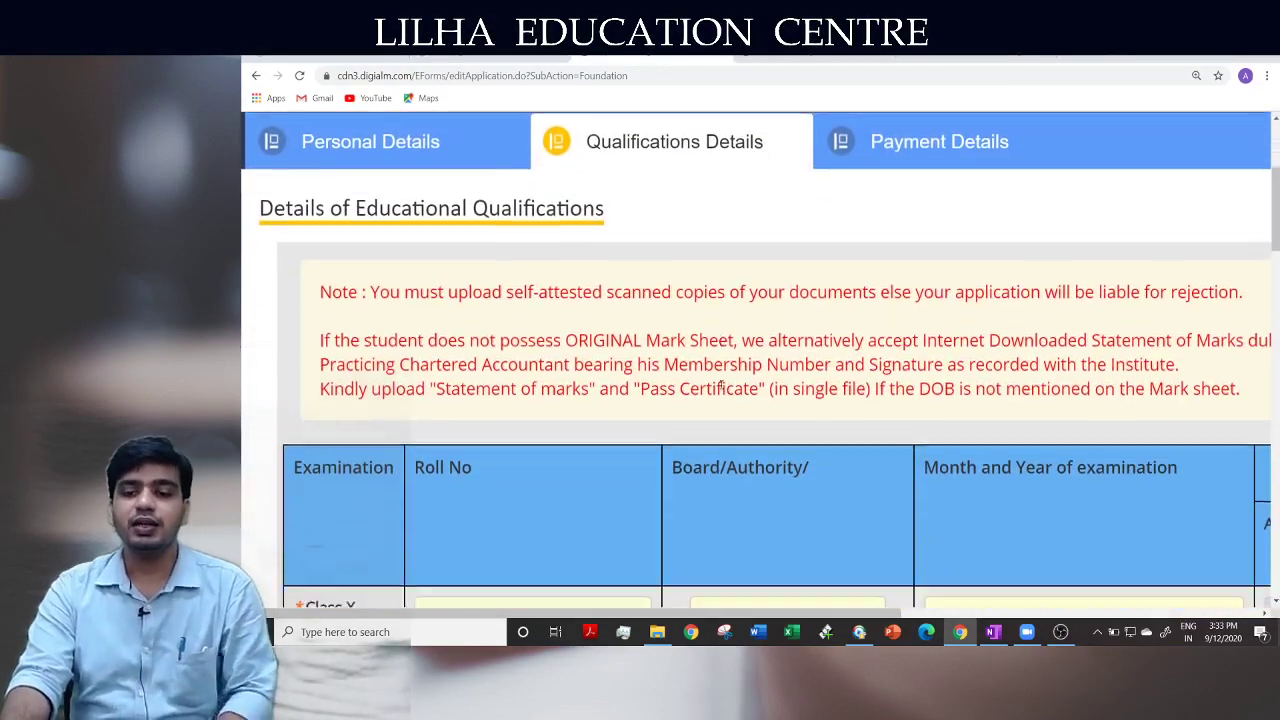
key(ctrl+minus)
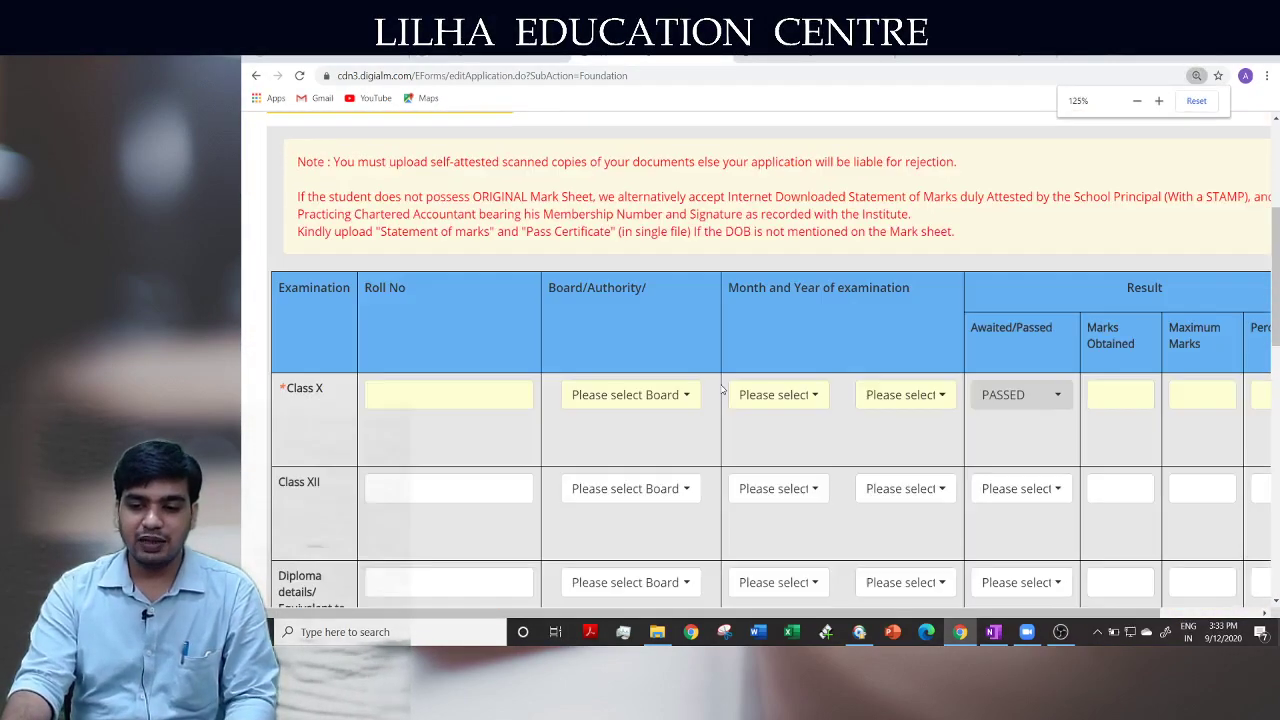
key(ctrl+plus)
key(ctrl+plus)
scroll(721, 389, up, 2)
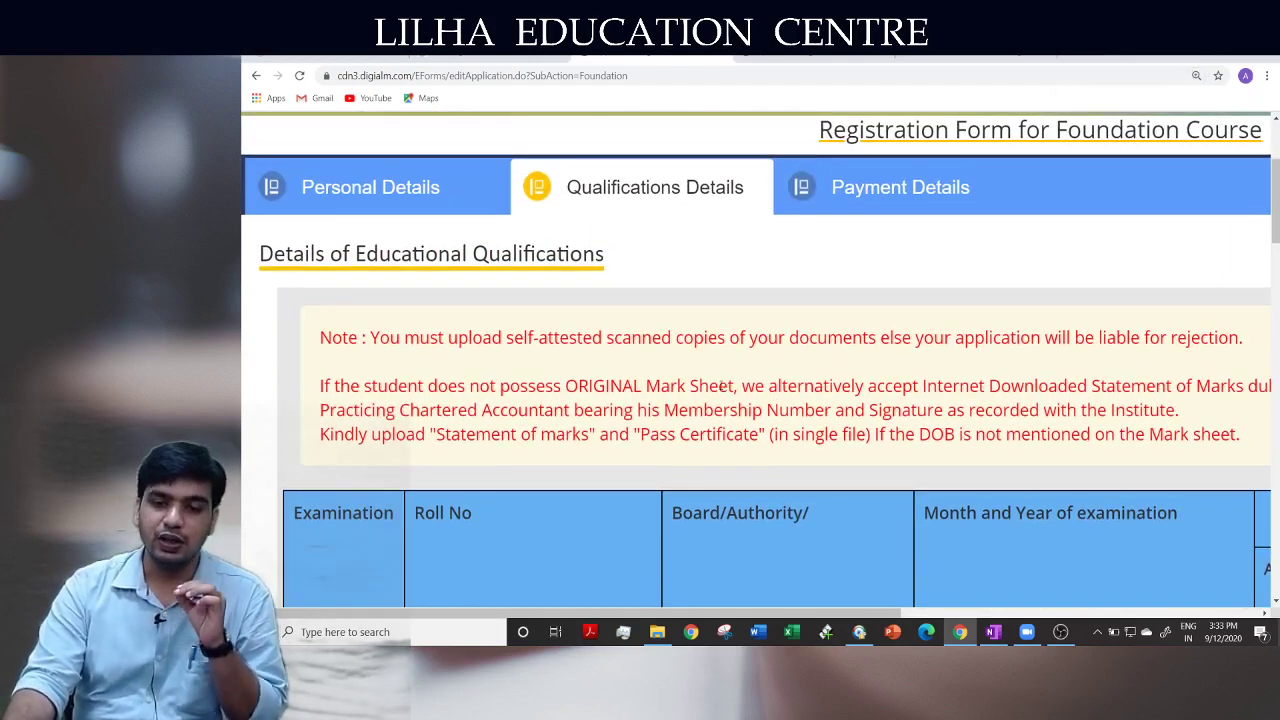
scroll(594, 423, down, 1)
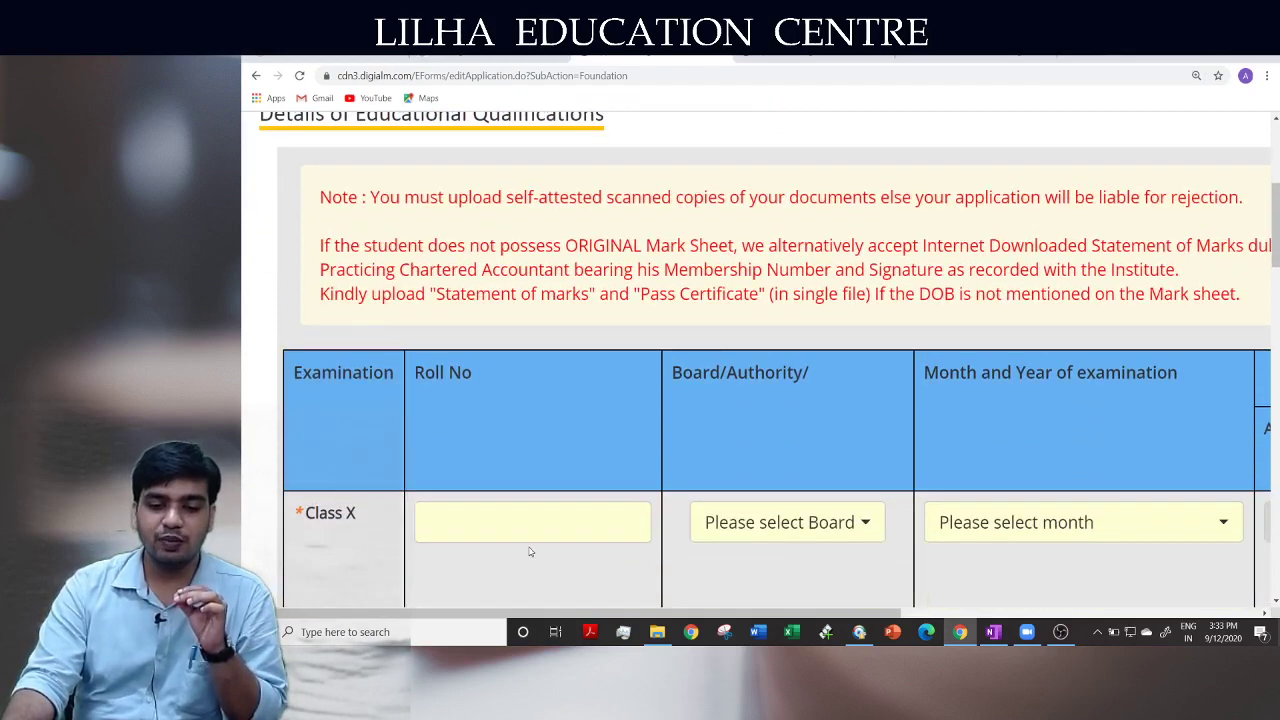
scroll(521, 519, down, 1)
scroll(521, 519, down, 1)
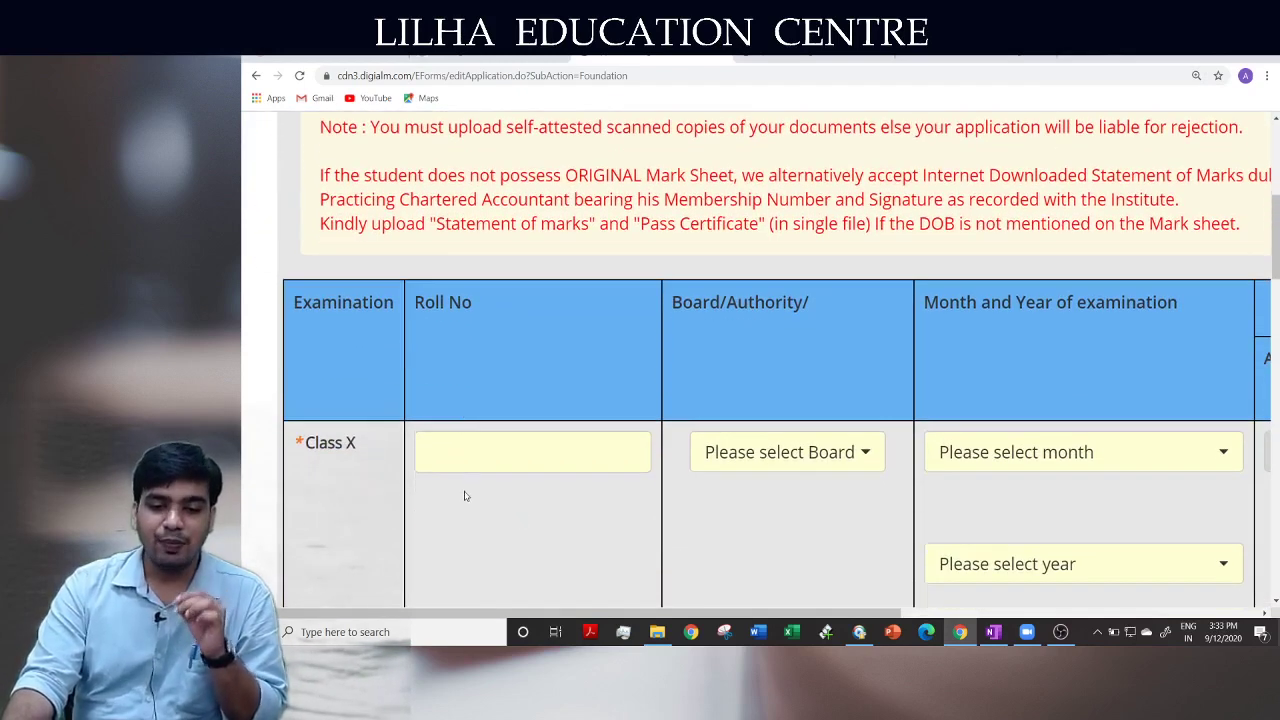
Try the Class X roll number and board fields, searching 'cb' but leaving the board unselected
click(464, 441)
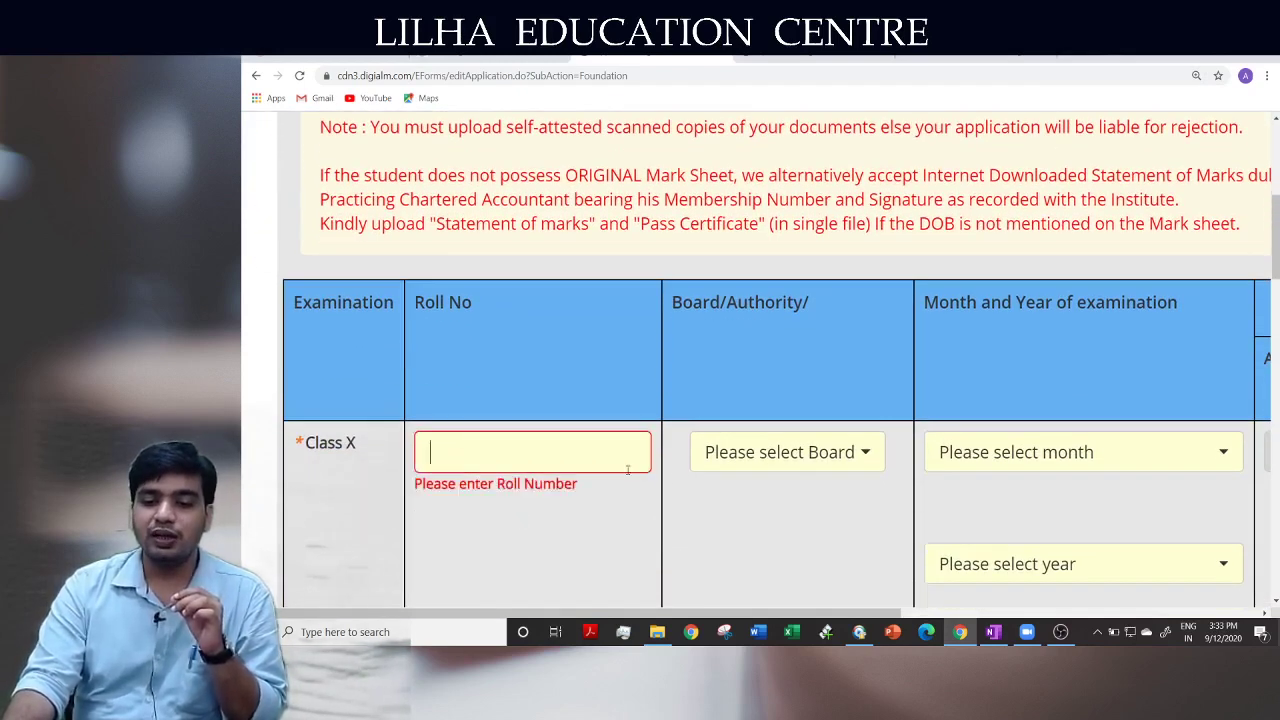
click(759, 460)
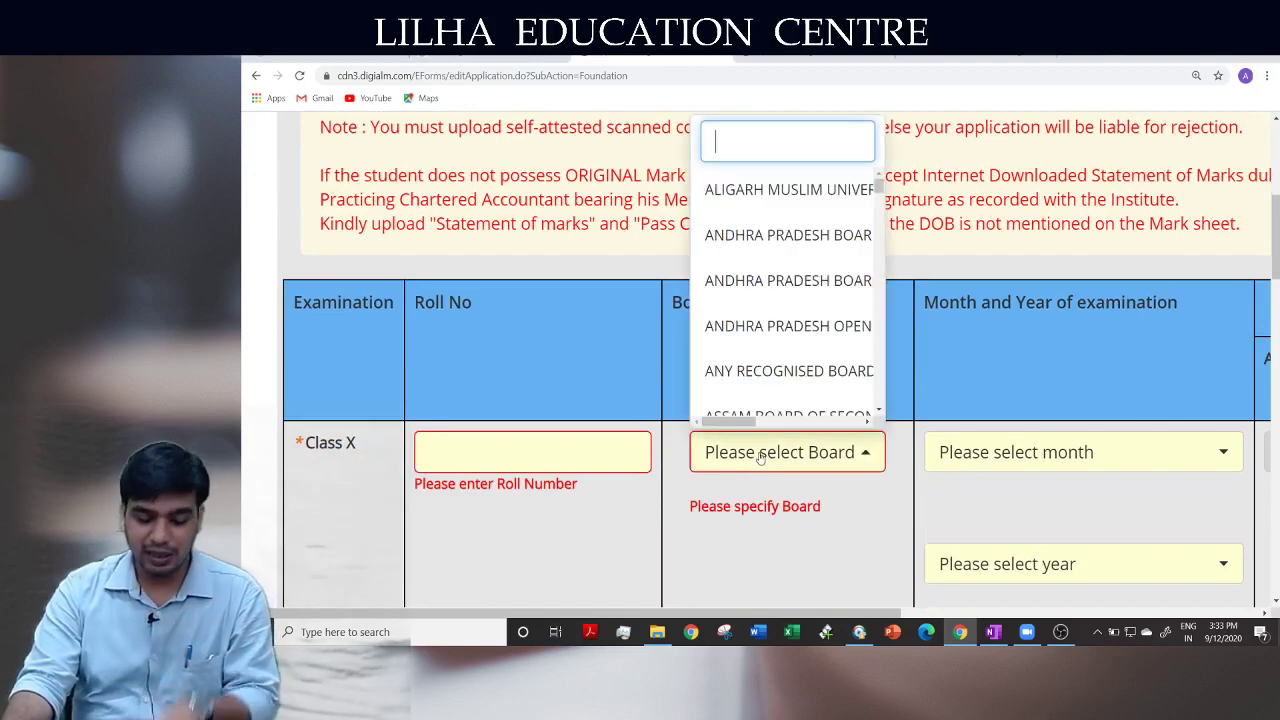
text(cb)
scroll(760, 456, down, 1)
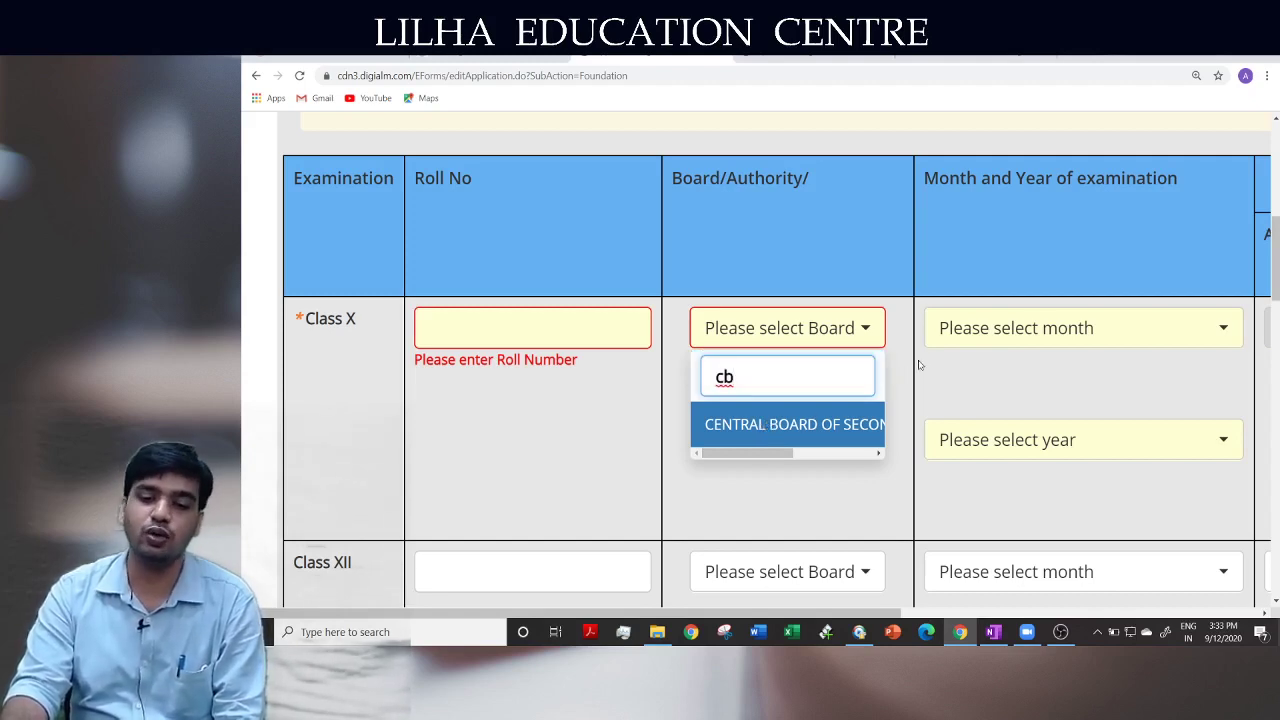
key(BackSpace)
key(BackSpace)
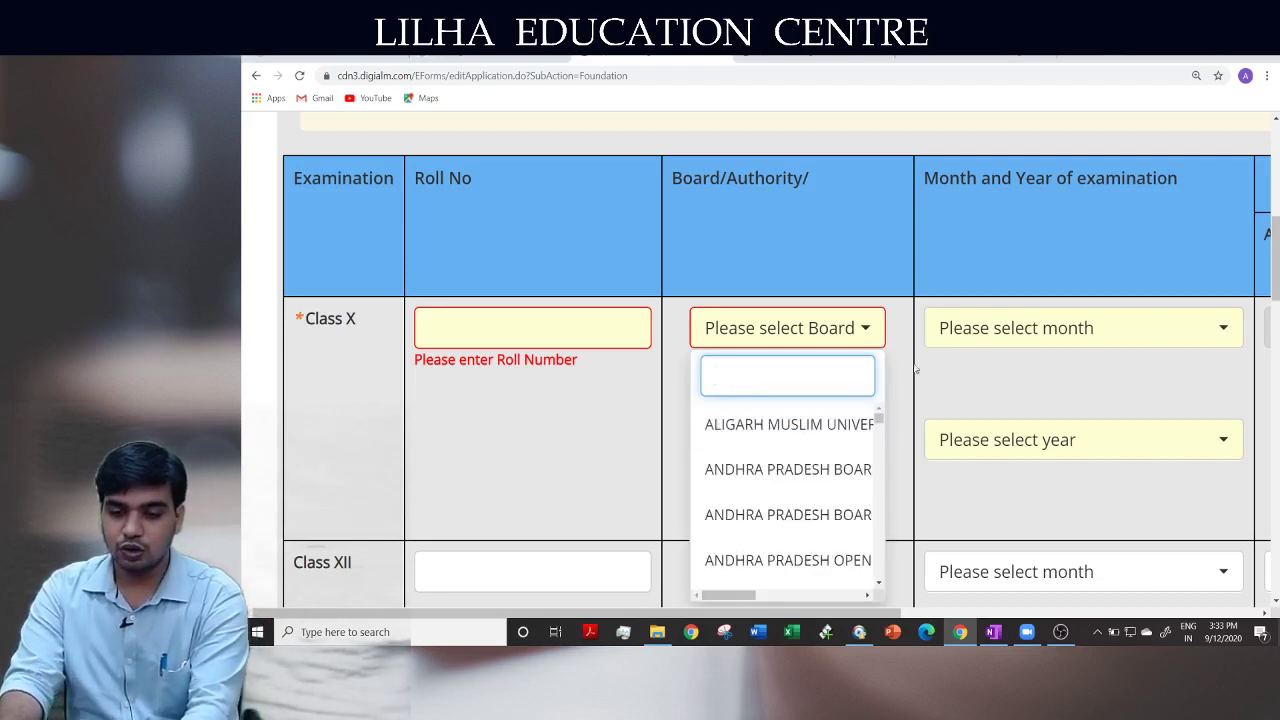
click(610, 392)
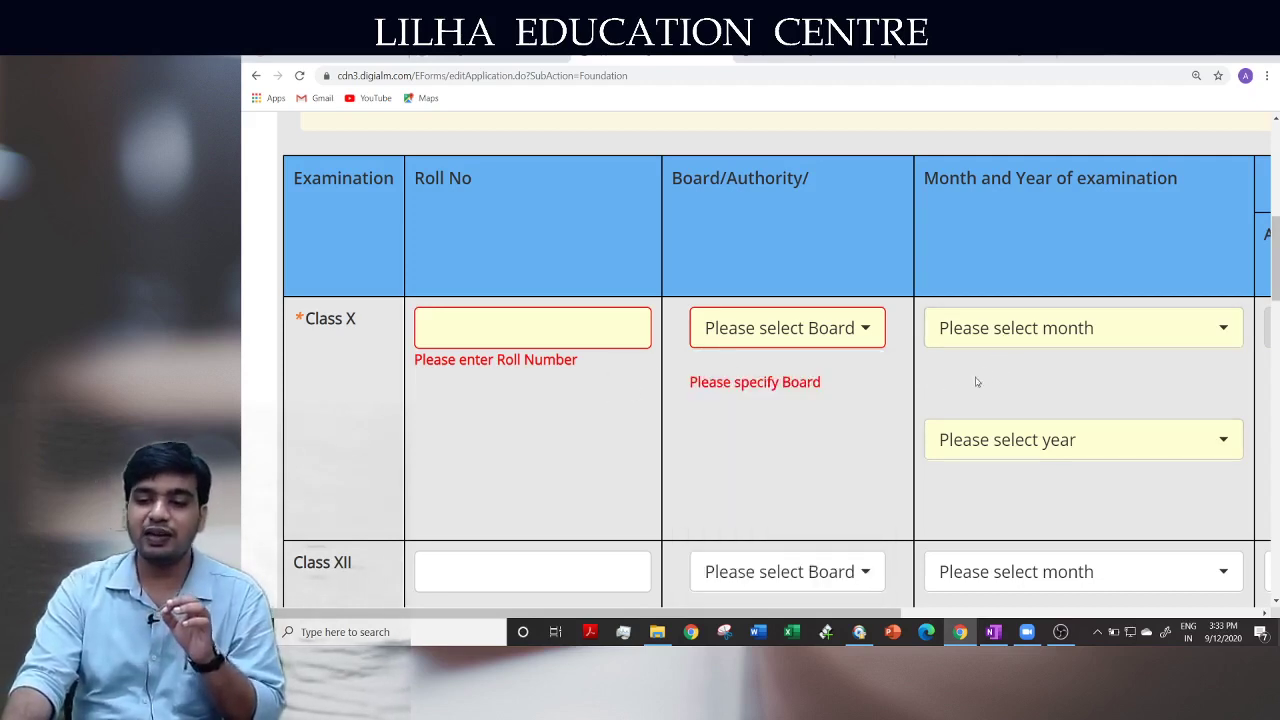
Set the Class X examination month to MARCH and the year to 2018
click(1023, 329)
scroll(1034, 495, down, 2)
scroll(1031, 491, up, 1)
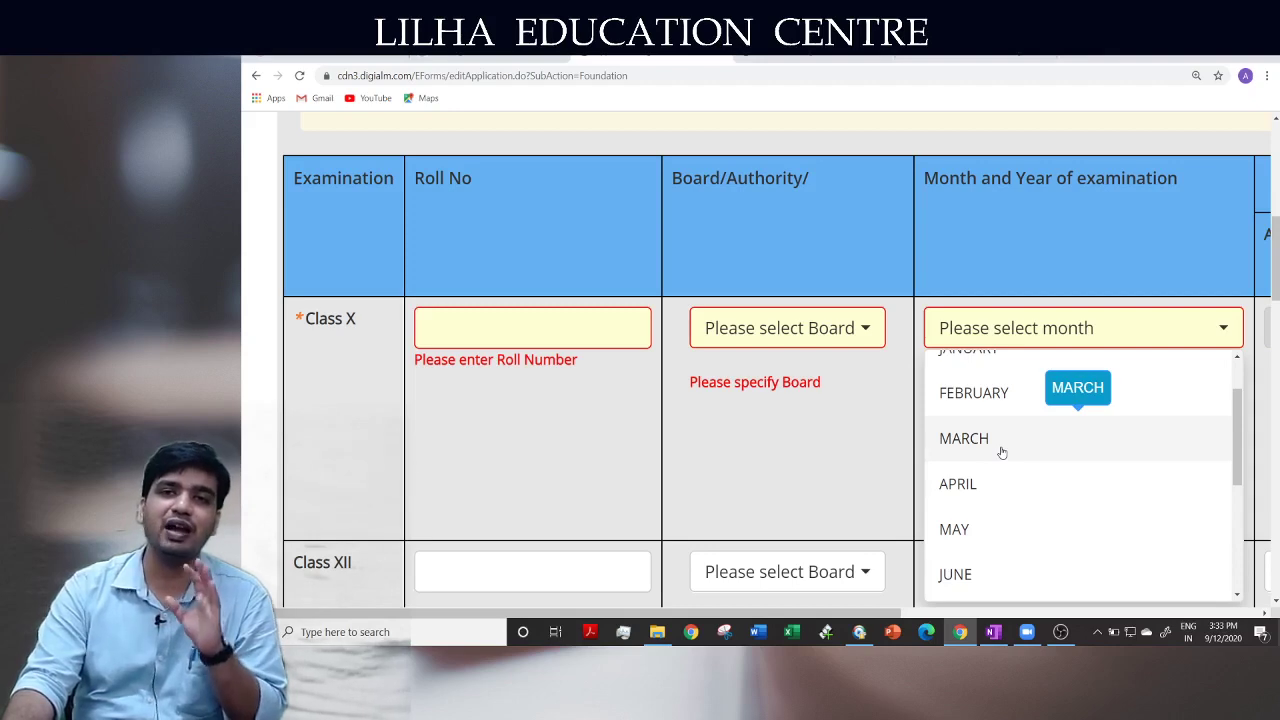
click(1001, 452)
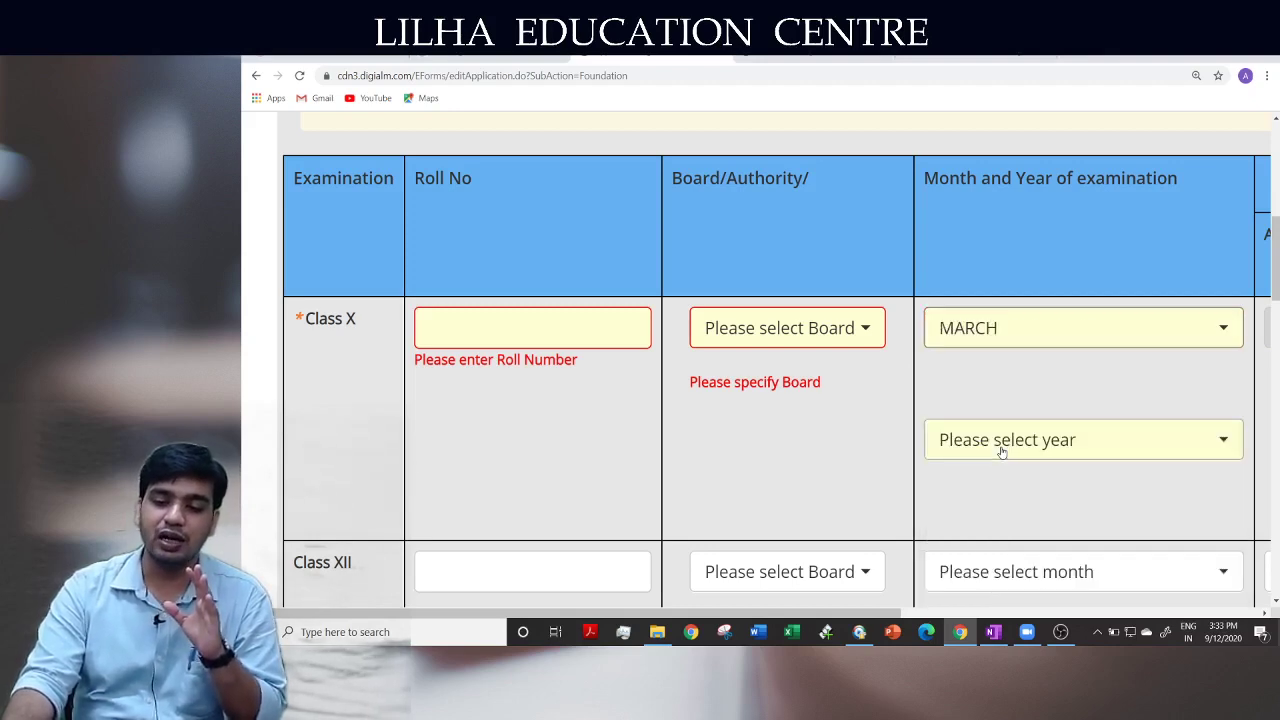
click(1000, 441)
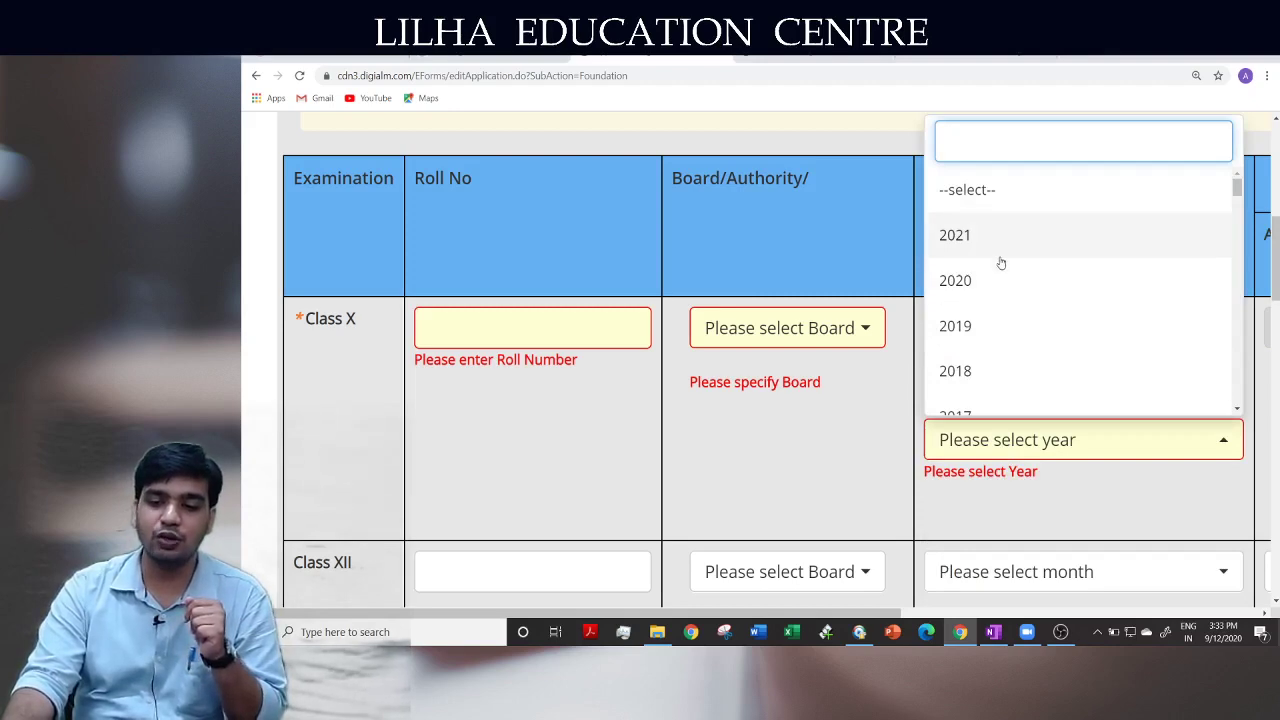
scroll(999, 265, up, 1)
click(993, 369)
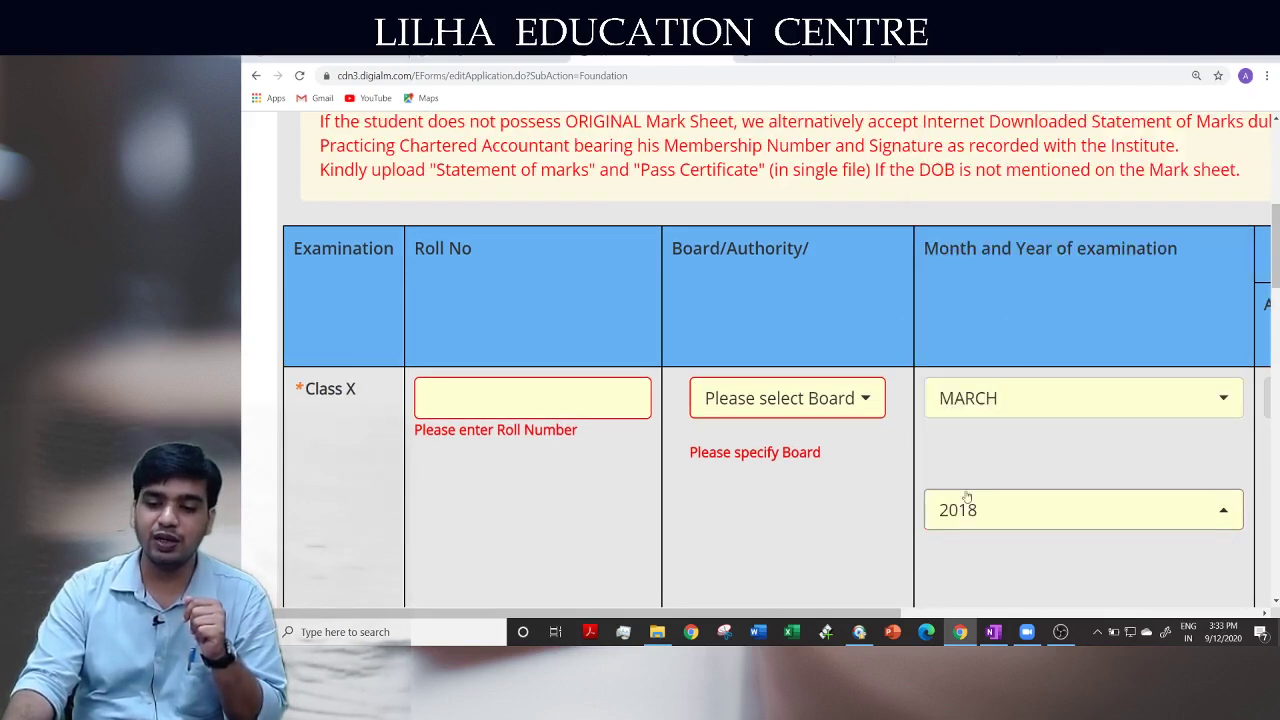
Visit the Class X Marks Obtained and Maximum Marks boxes, then scroll the table back left
drag(874, 610, 1258, 606)
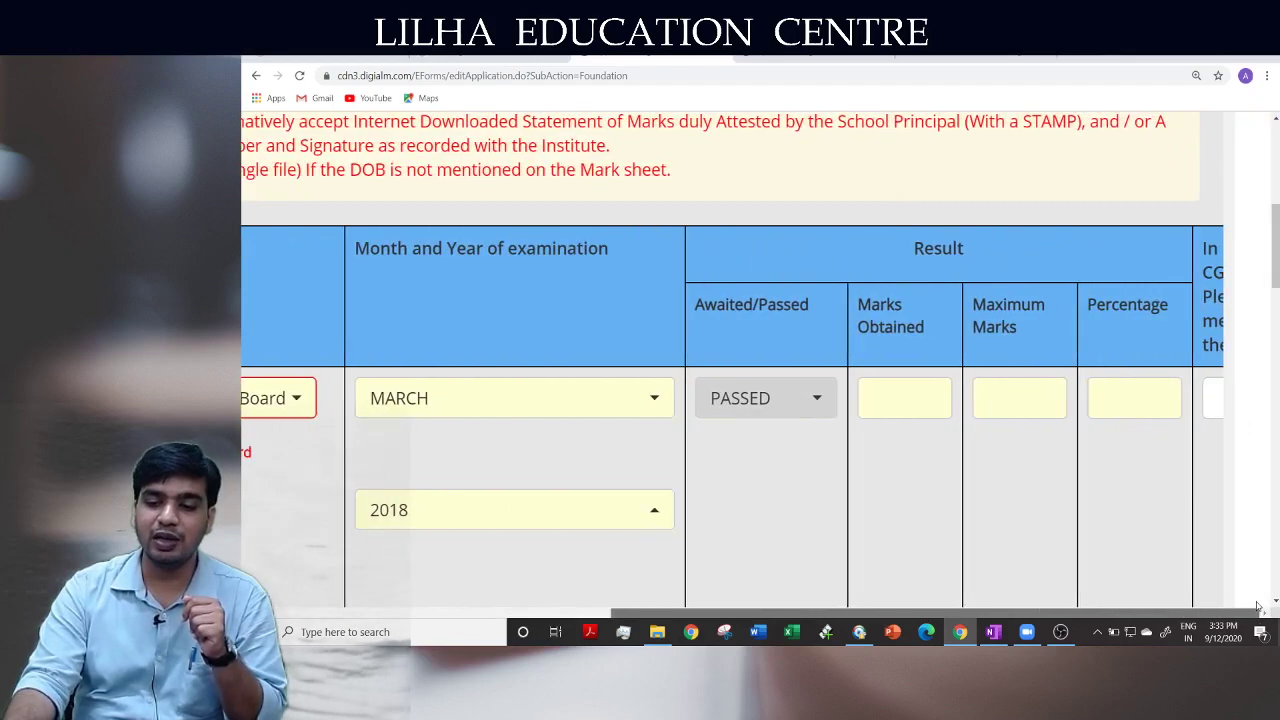
click(906, 401)
click(1017, 410)
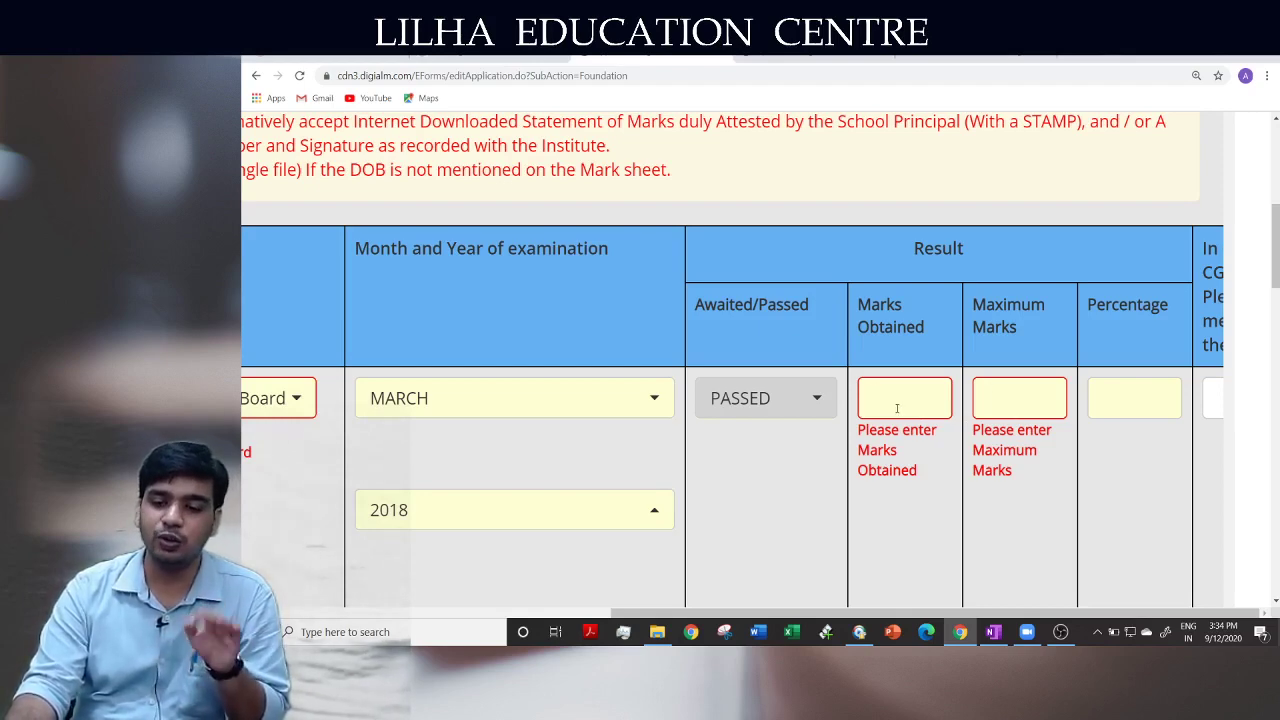
click(1016, 397)
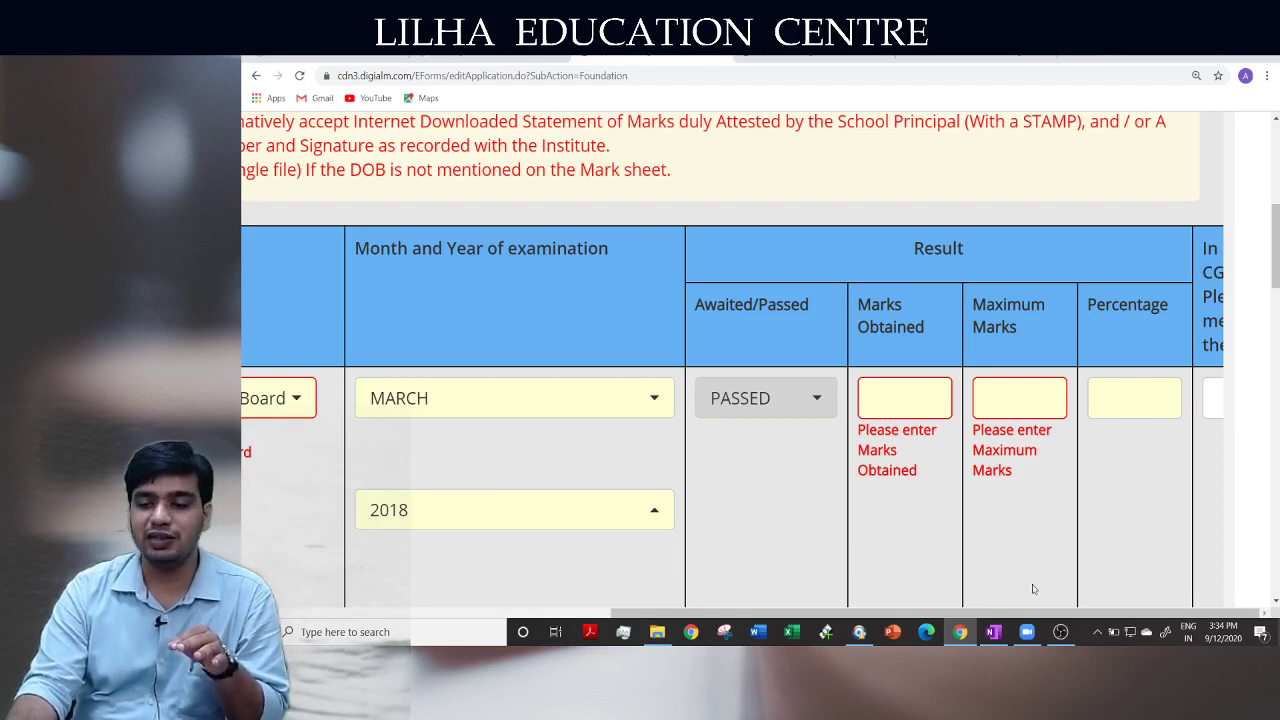
drag(1076, 616, 628, 630)
scroll(682, 467, down, 2)
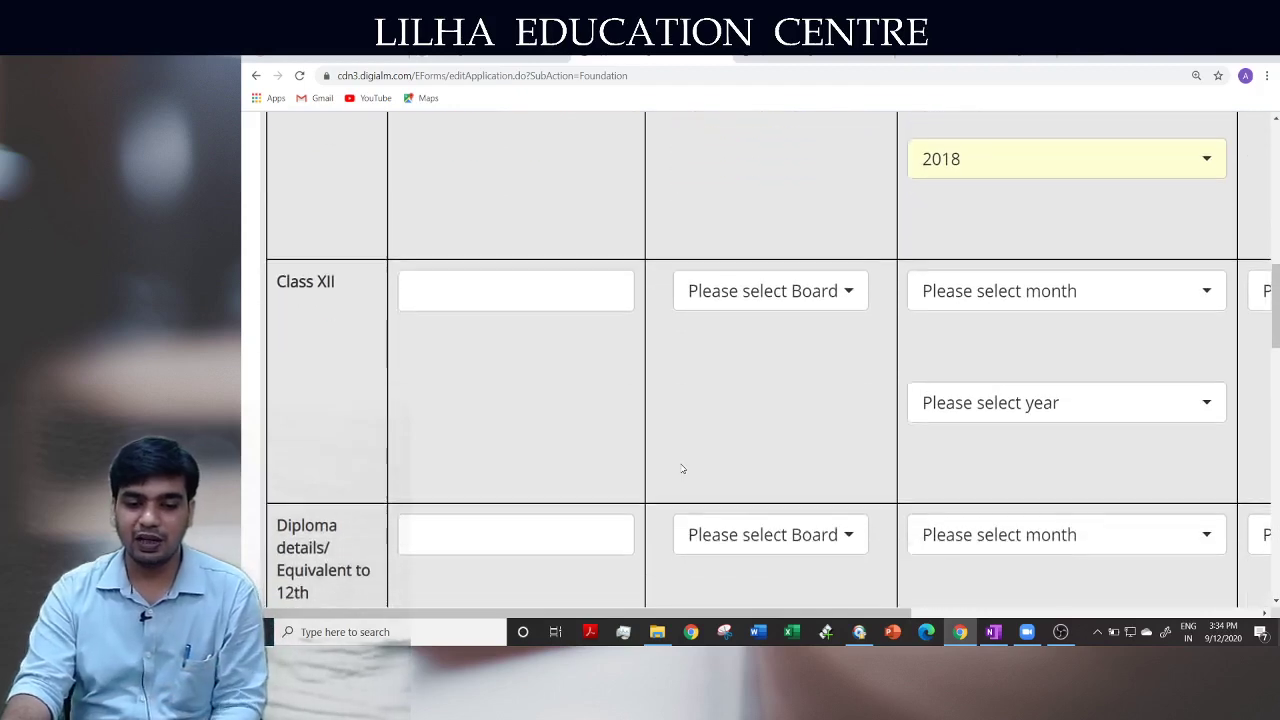
key(ctrl+minus)
key(ctrl+plus)
key(ctrl+plus)
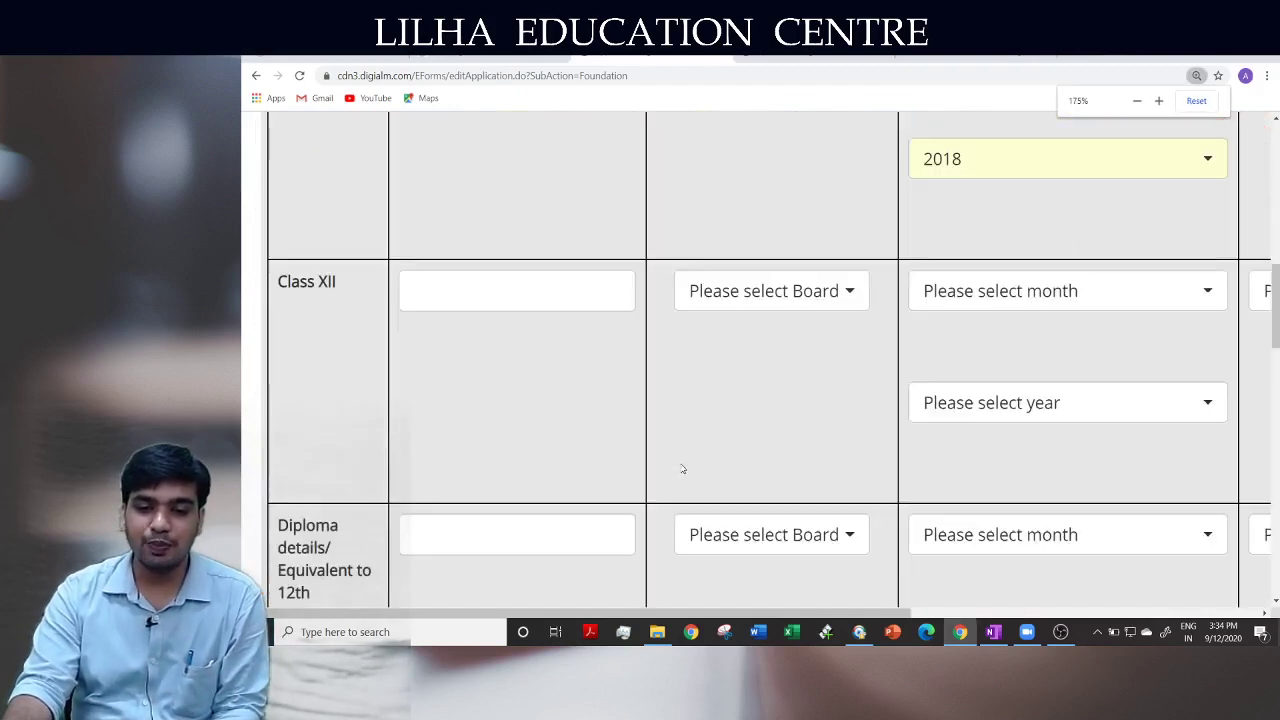
key(ctrl+minus)
key(ctrl+minus)
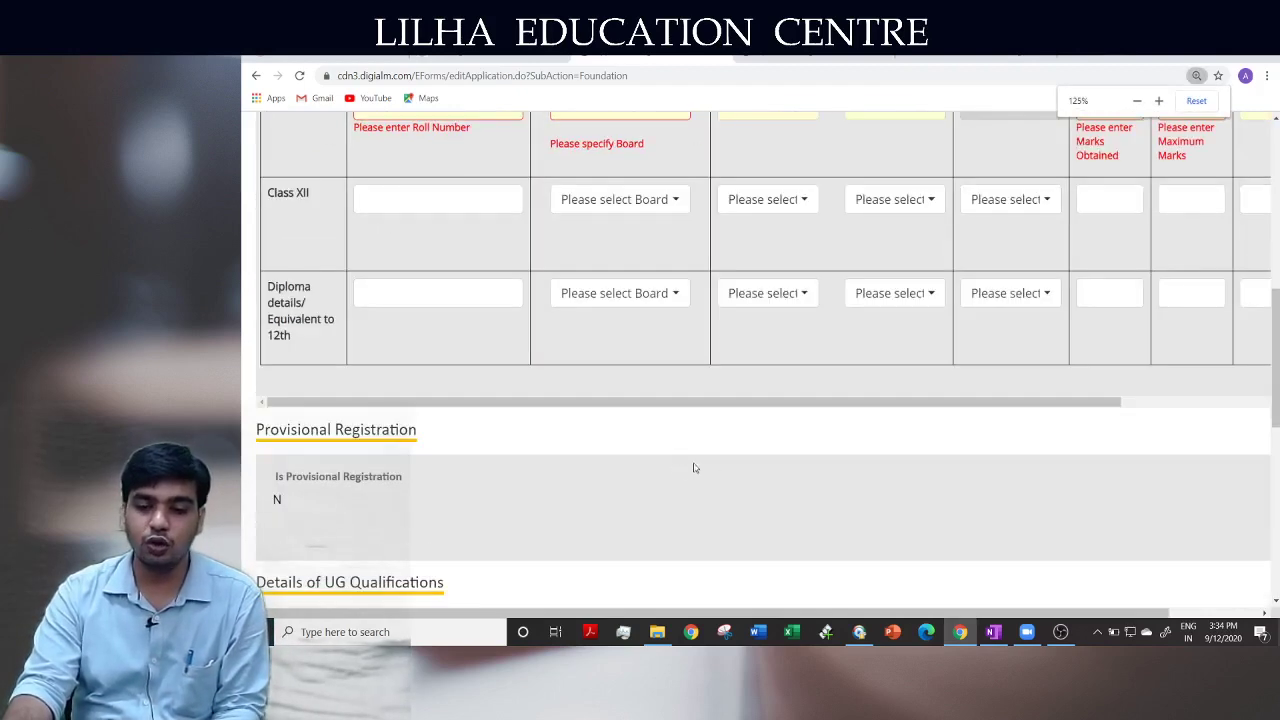
scroll(737, 466, up, 1)
drag(737, 544, 1065, 548)
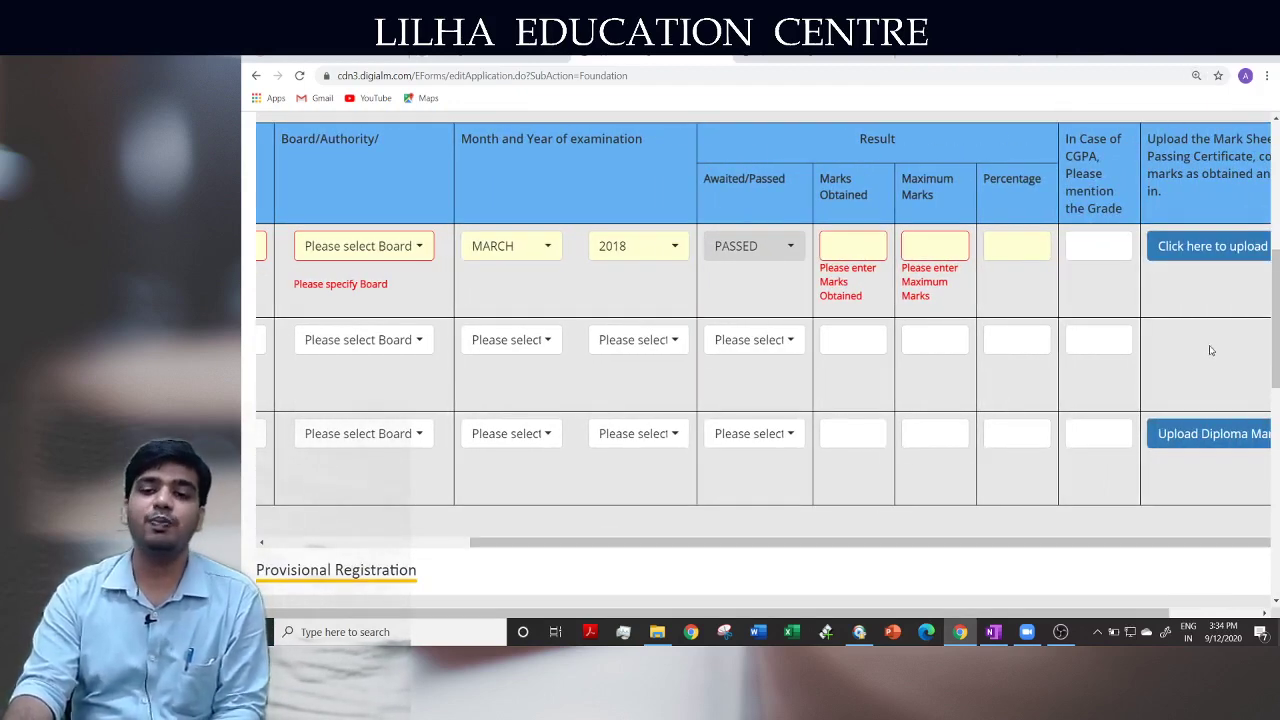
scroll(700, 400, up, 3)
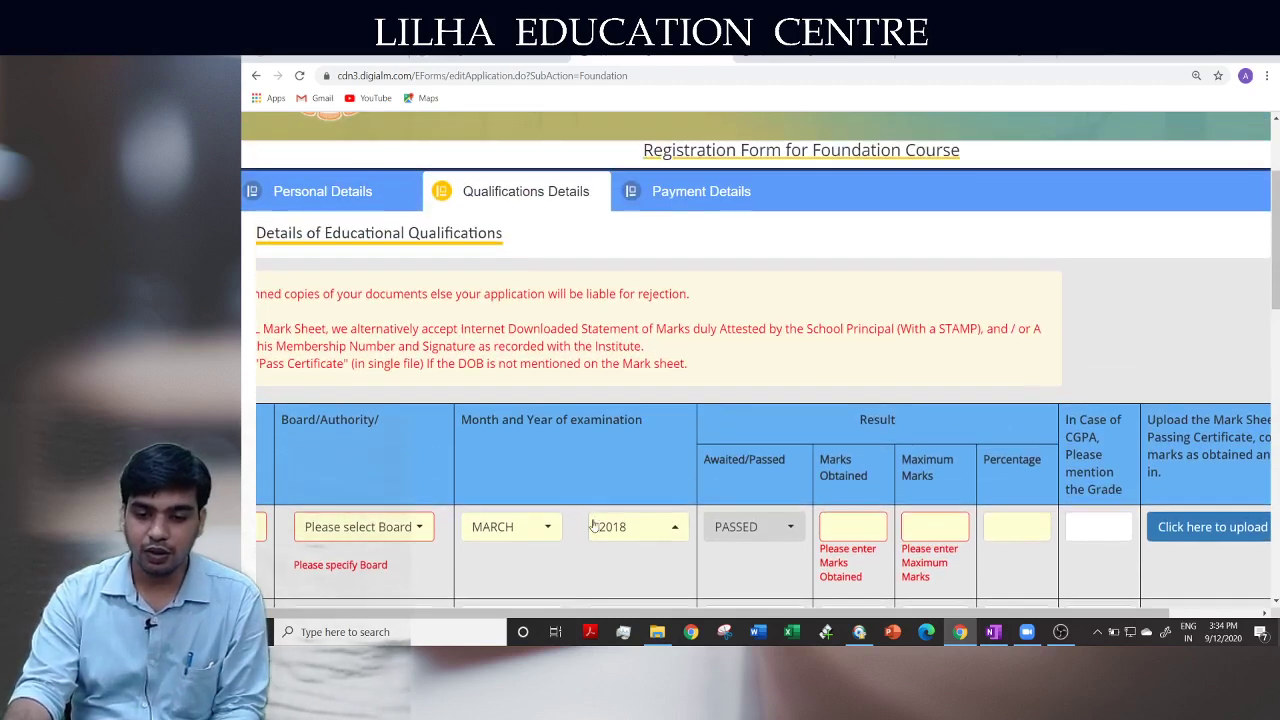
drag(455, 613, 444, 612)
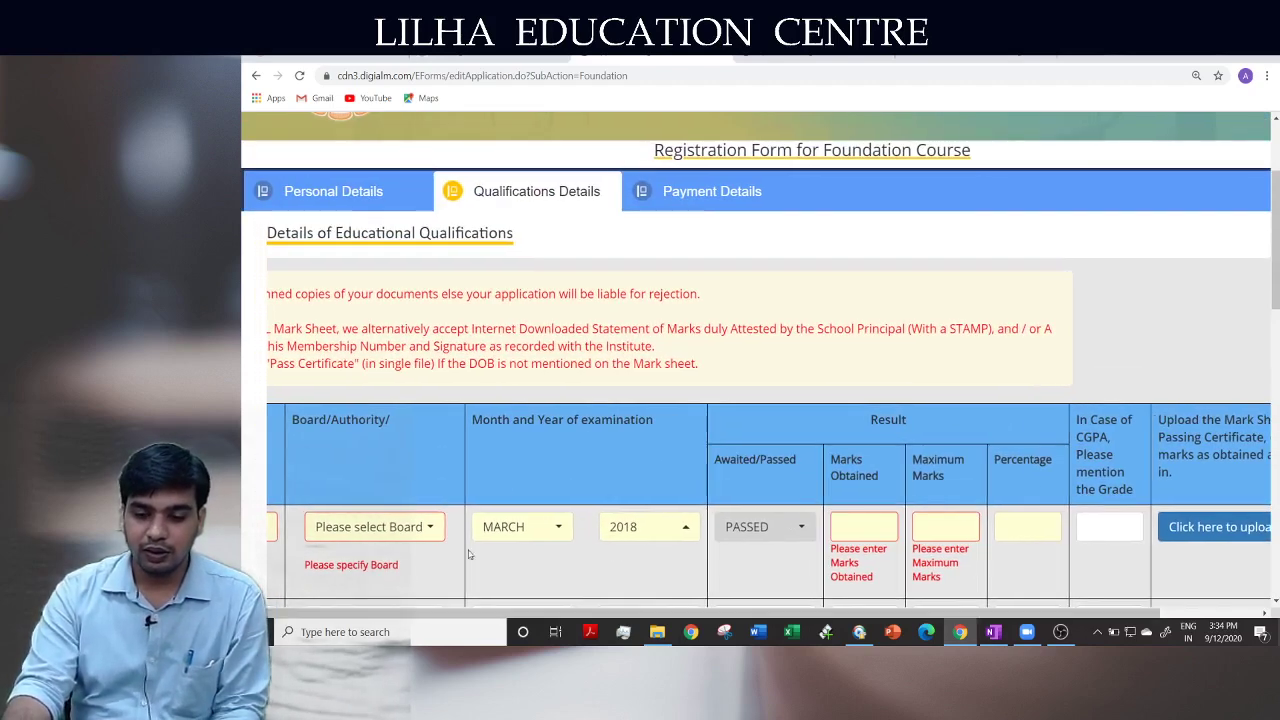
scroll(500, 580, down, 3)
drag(589, 484, 242, 477)
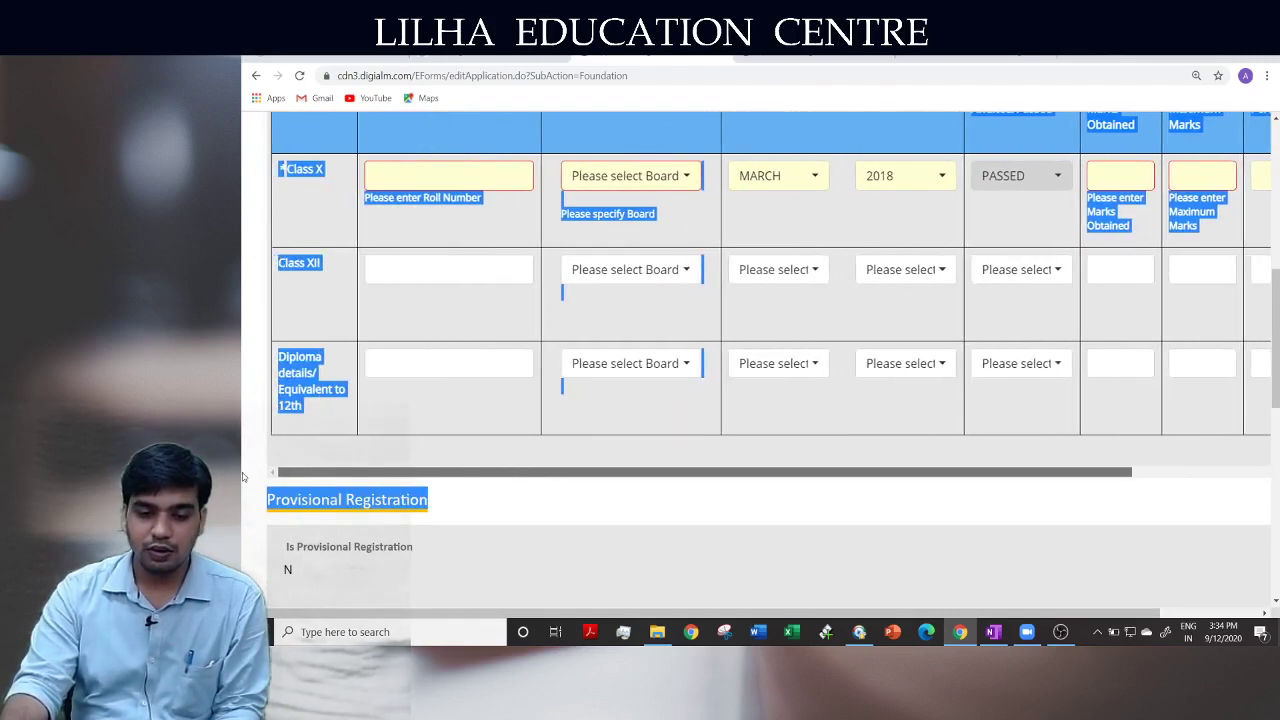
click(505, 512)
scroll(507, 503, up, 2)
scroll(507, 503, down, 4)
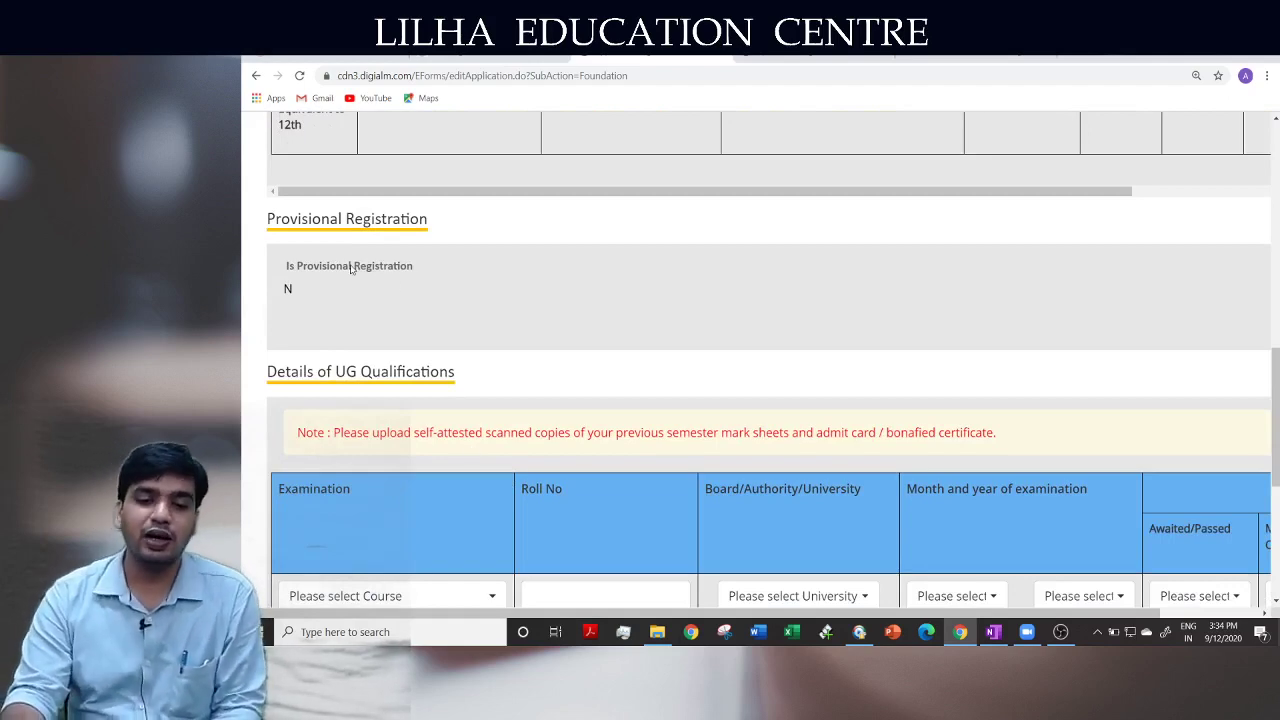
scroll(547, 470, down, 2)
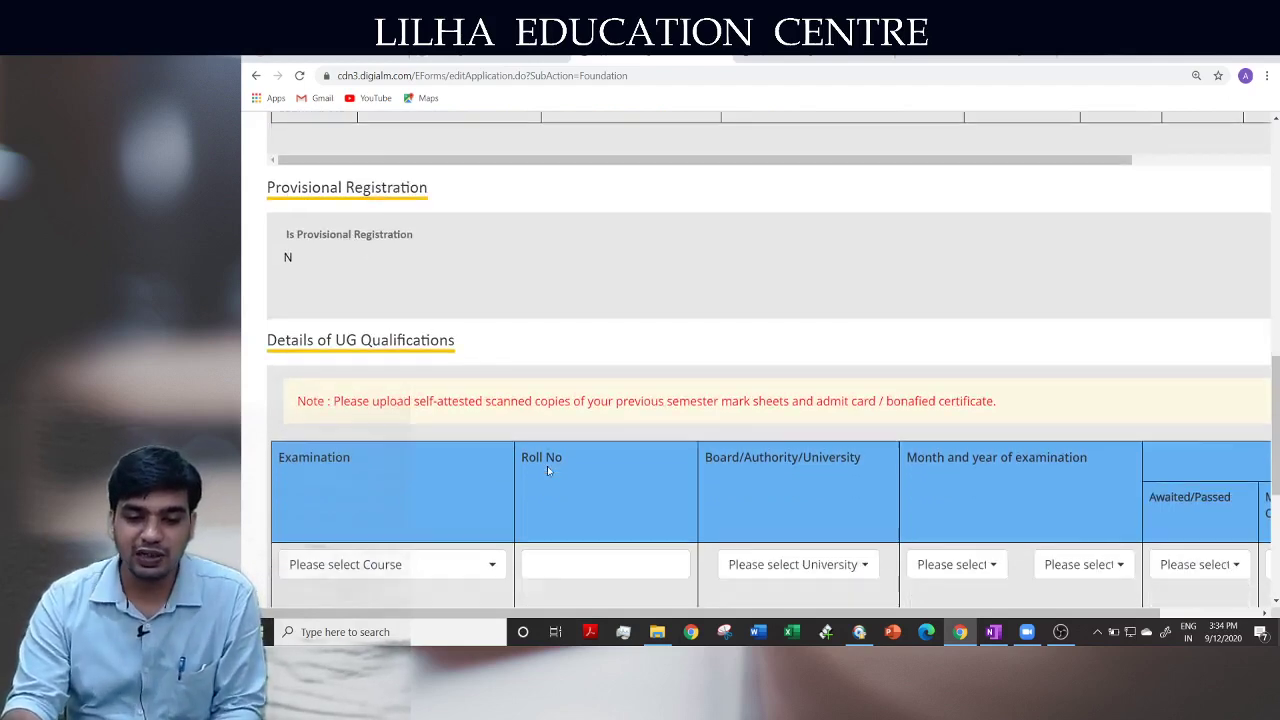
scroll(547, 470, down, 2)
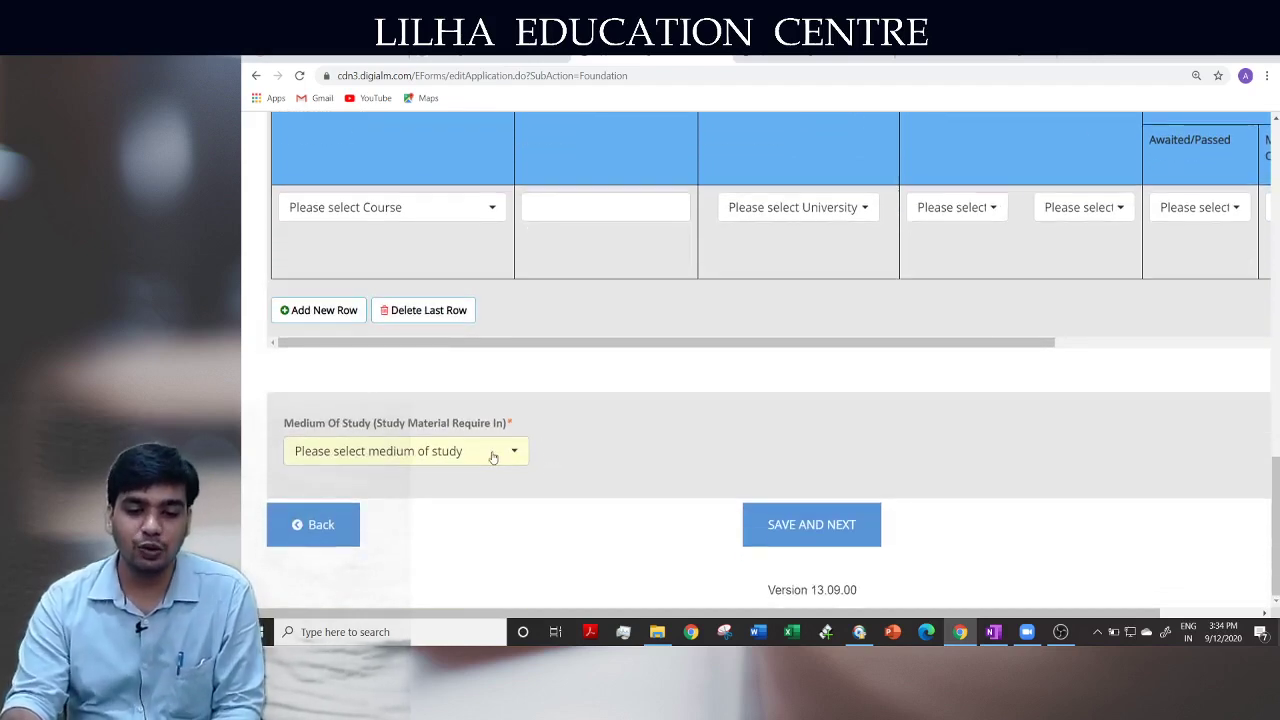
click(491, 451)
click(558, 441)
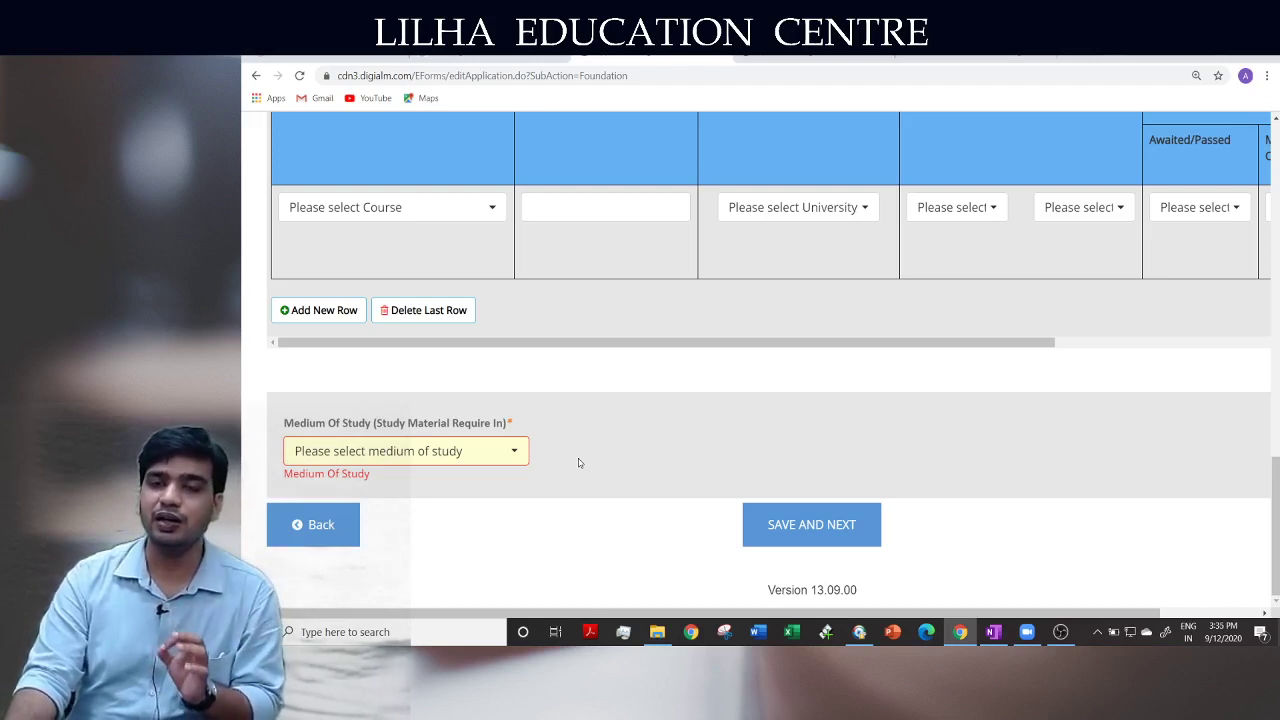
scroll(578, 463, up, 5)
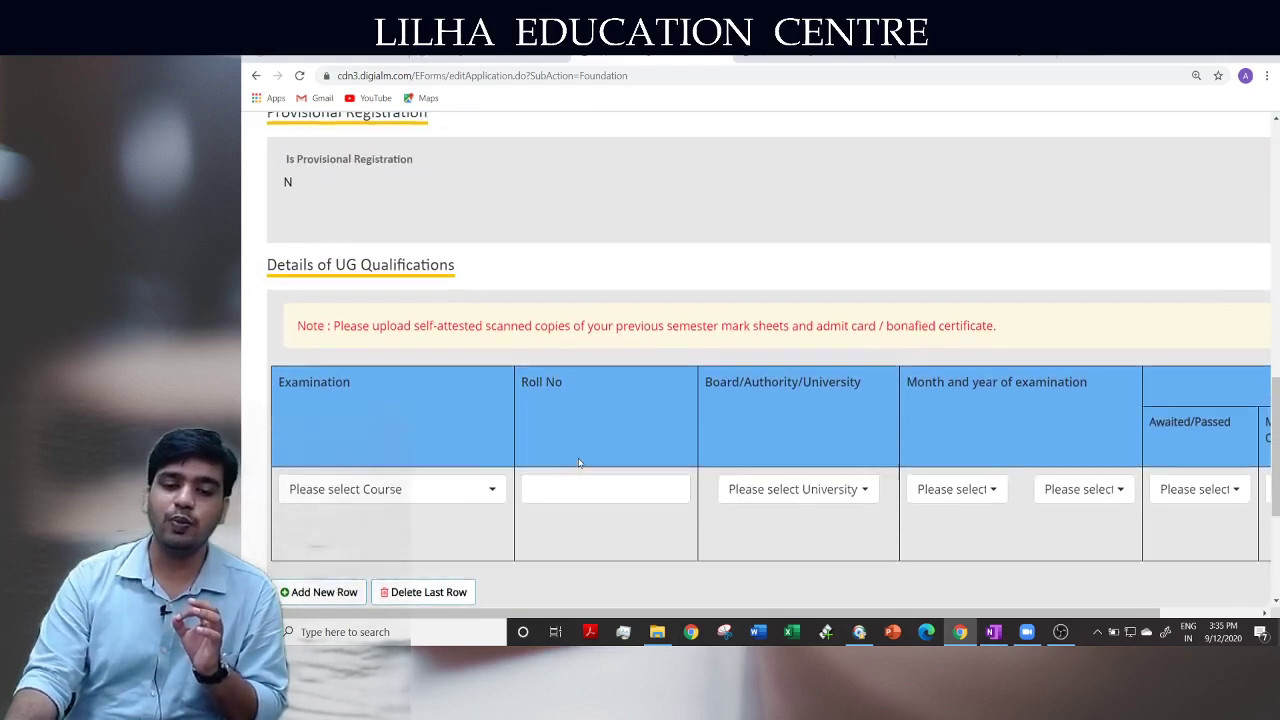
scroll(468, 347, up, 3)
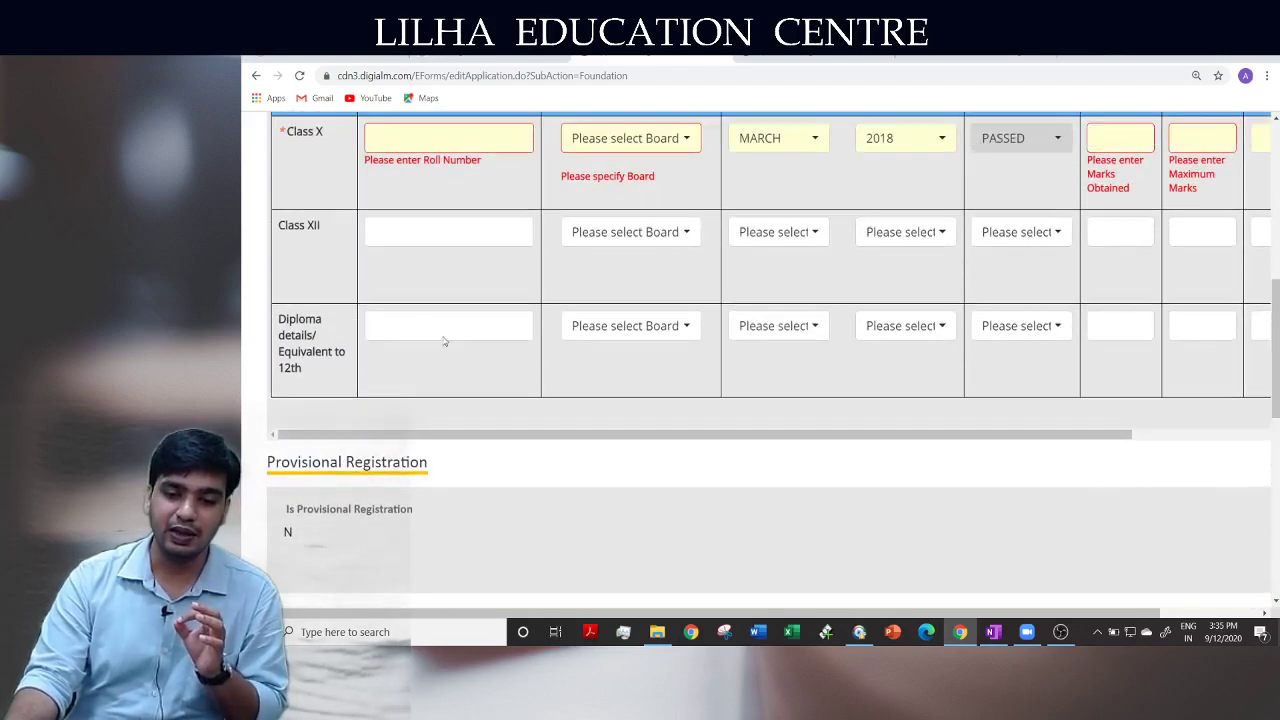
click(615, 240)
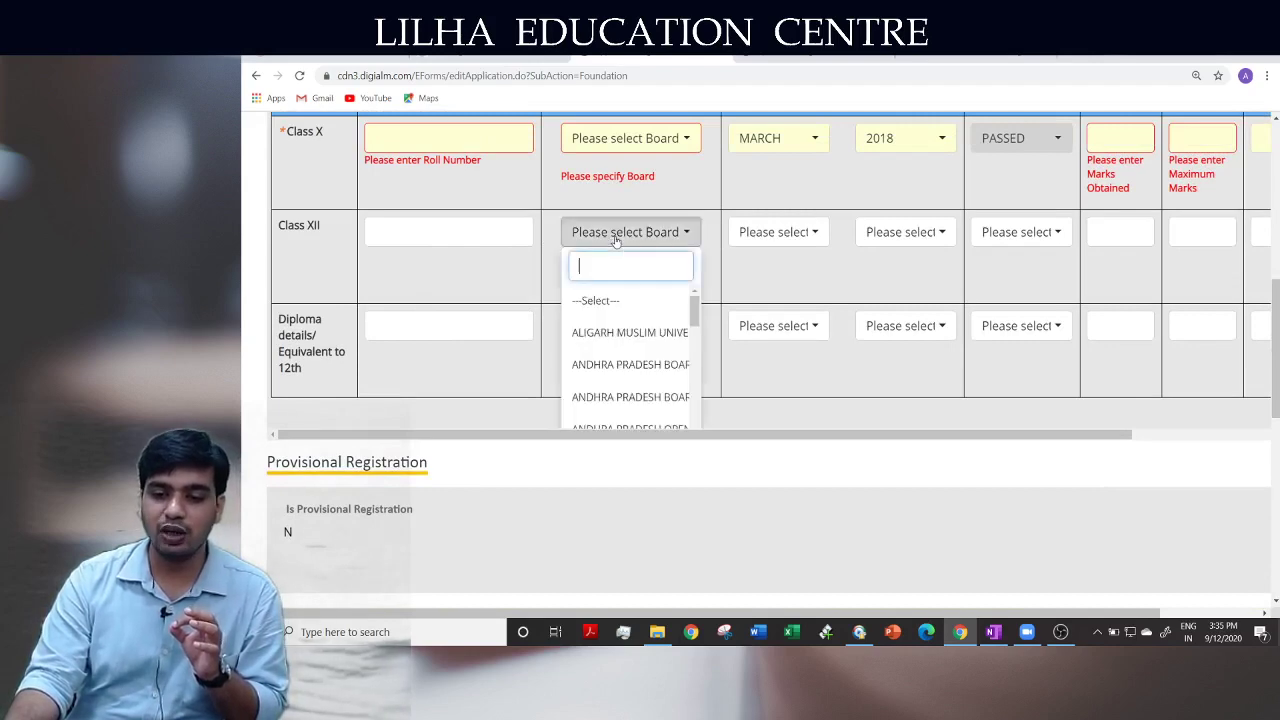
click(446, 256)
click(431, 240)
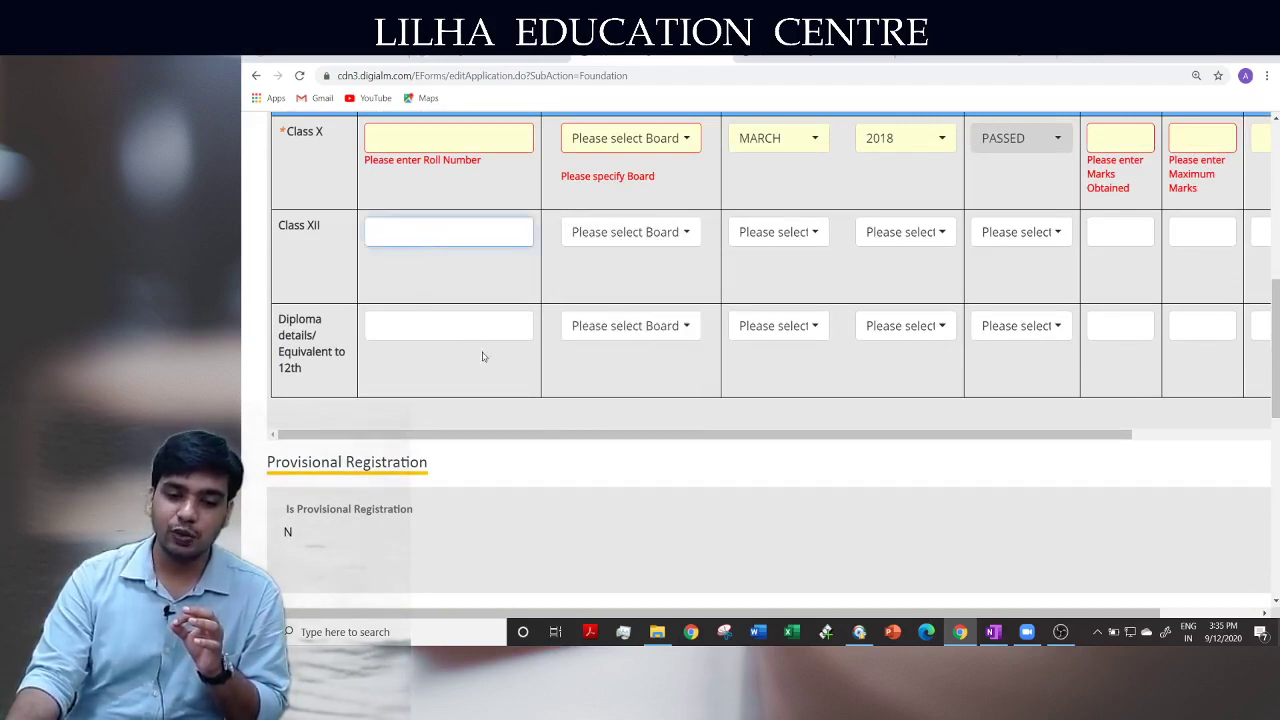
drag(661, 434, 910, 432)
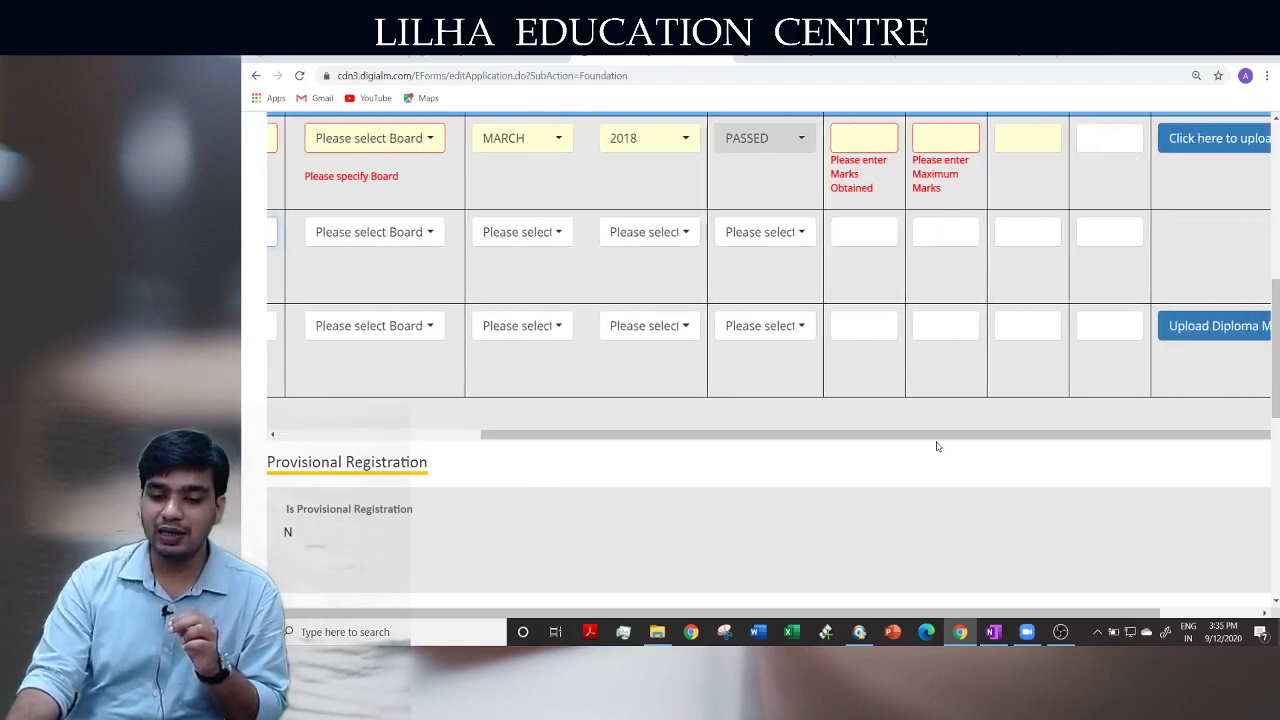
key(ctrl+minus)
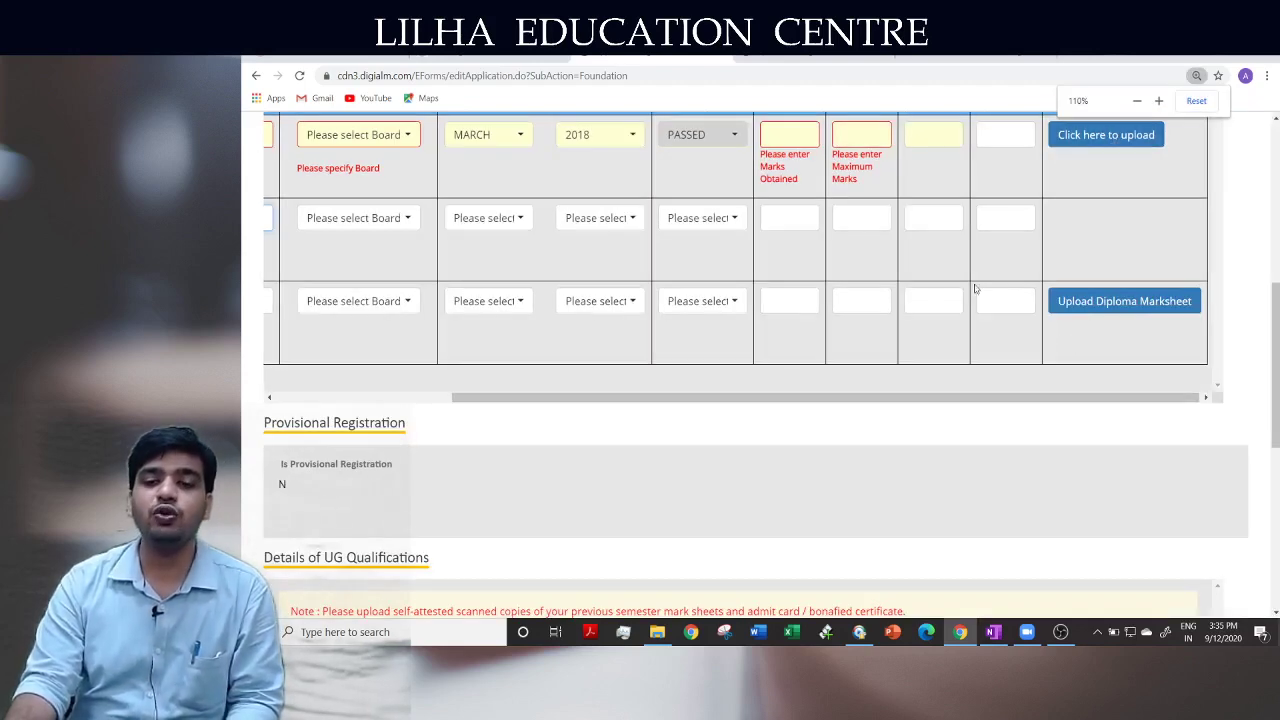
key(ctrl+plus)
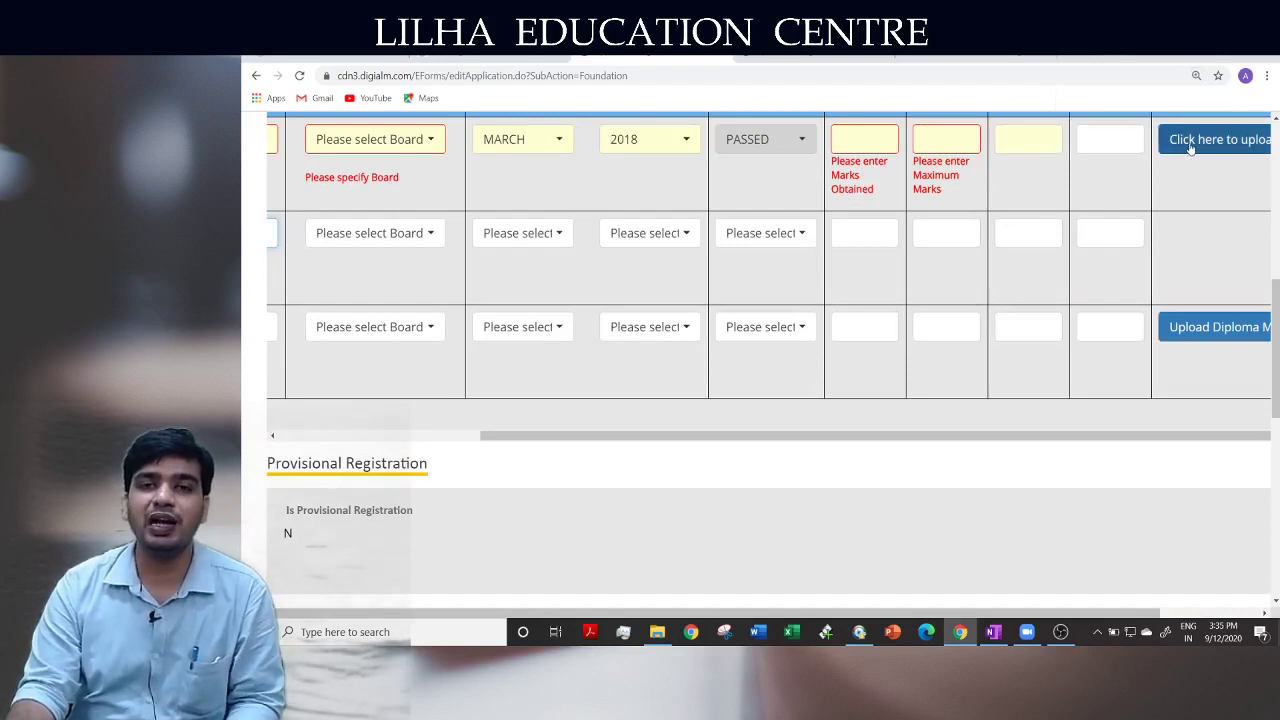
drag(929, 440, 674, 434)
scroll(865, 313, up, 1)
scroll(865, 313, up, 3)
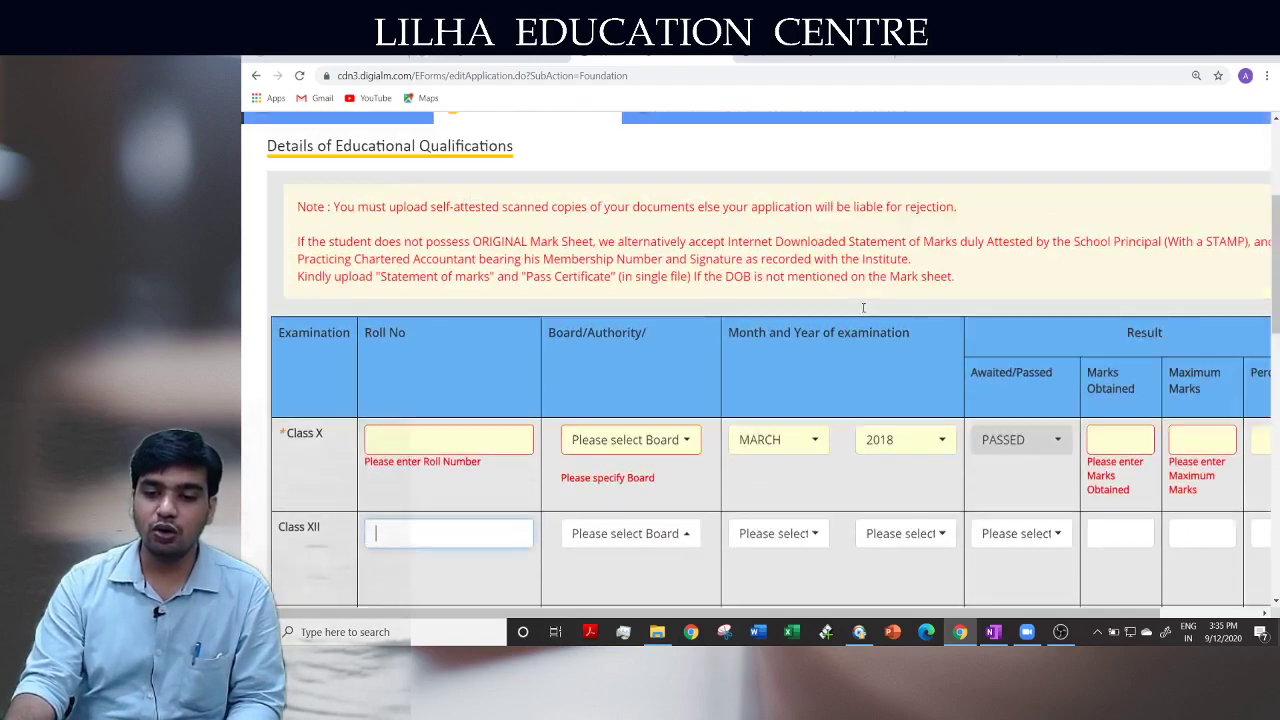
scroll(862, 309, down, 3)
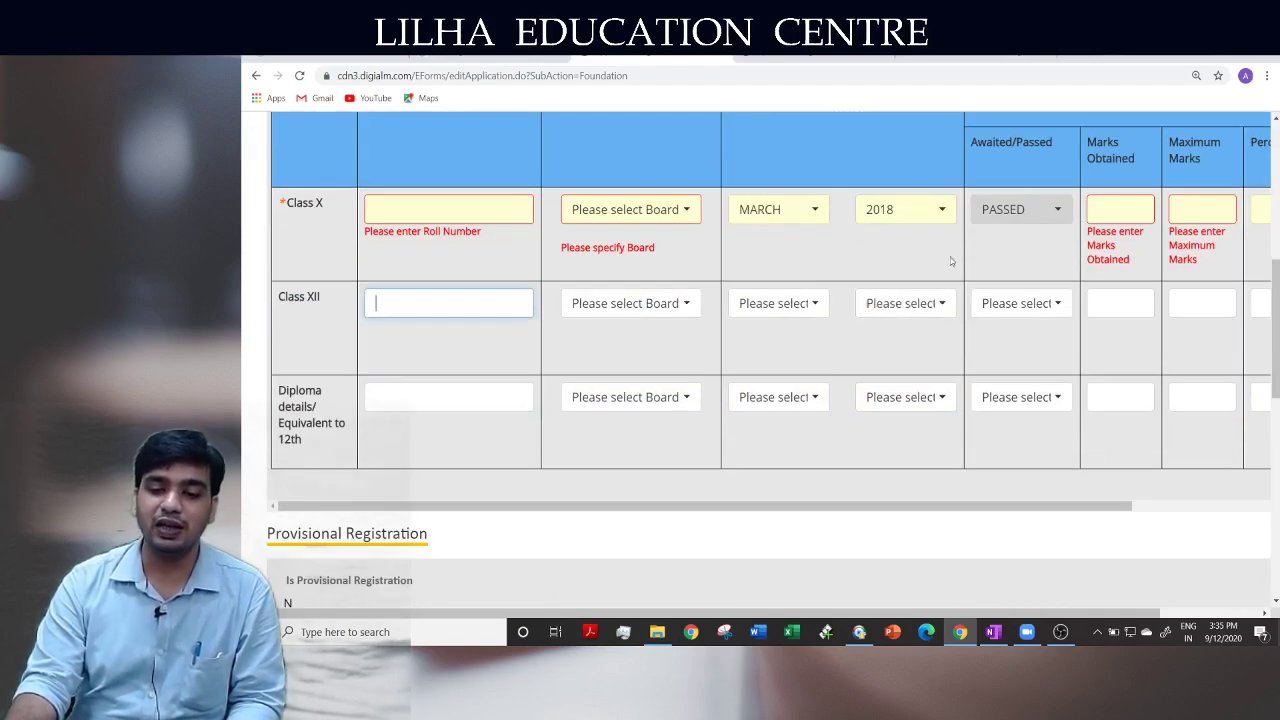
drag(945, 509, 1147, 509)
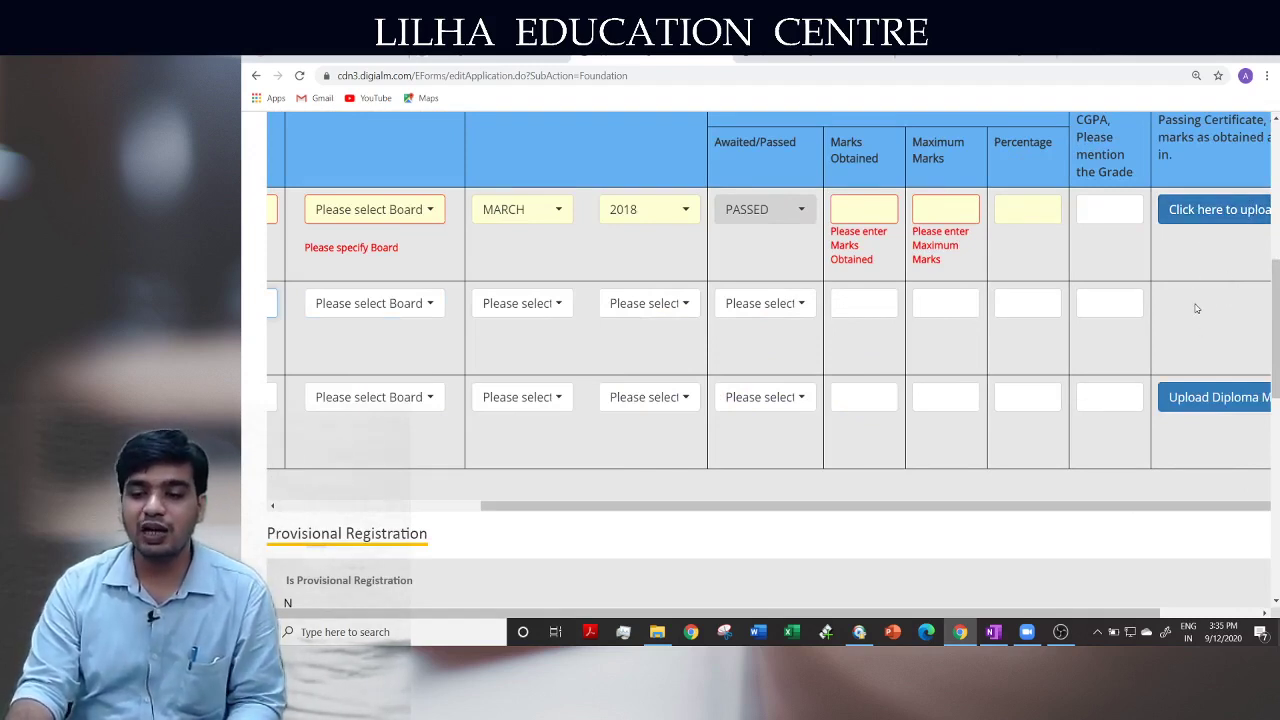
drag(1131, 513, 752, 528)
scroll(757, 523, down, 5)
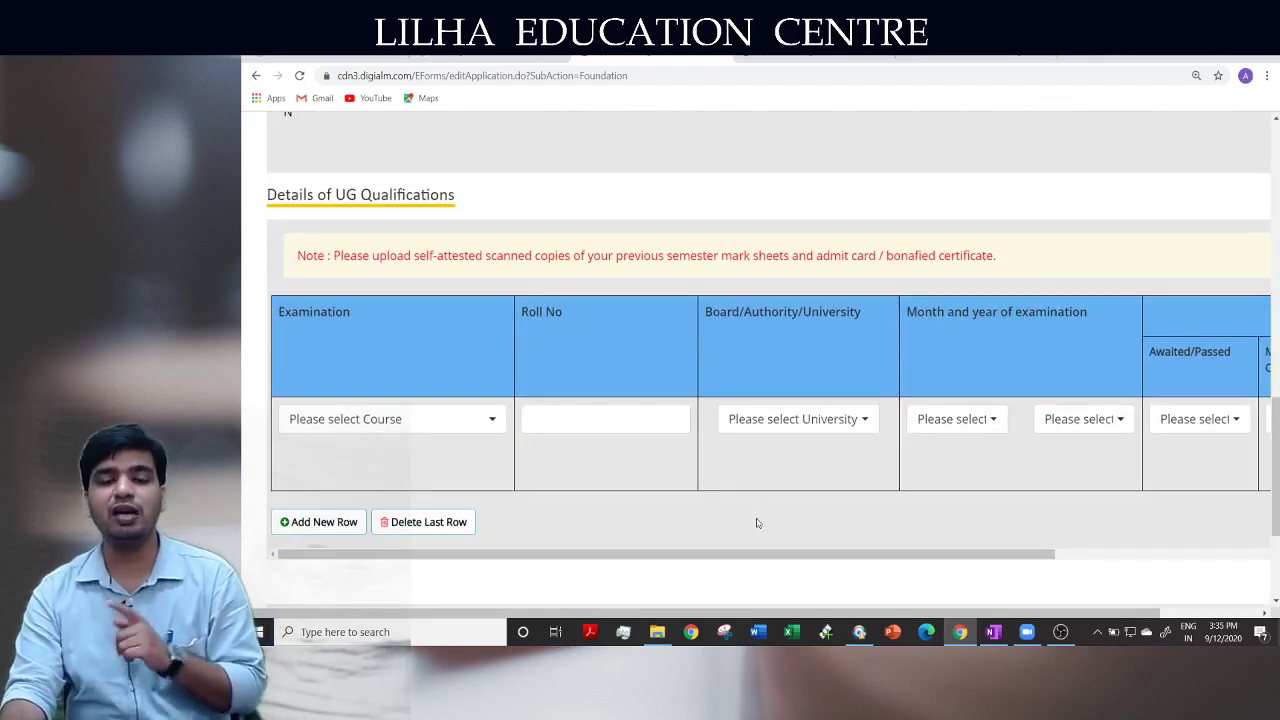
scroll(754, 520, down, 2)
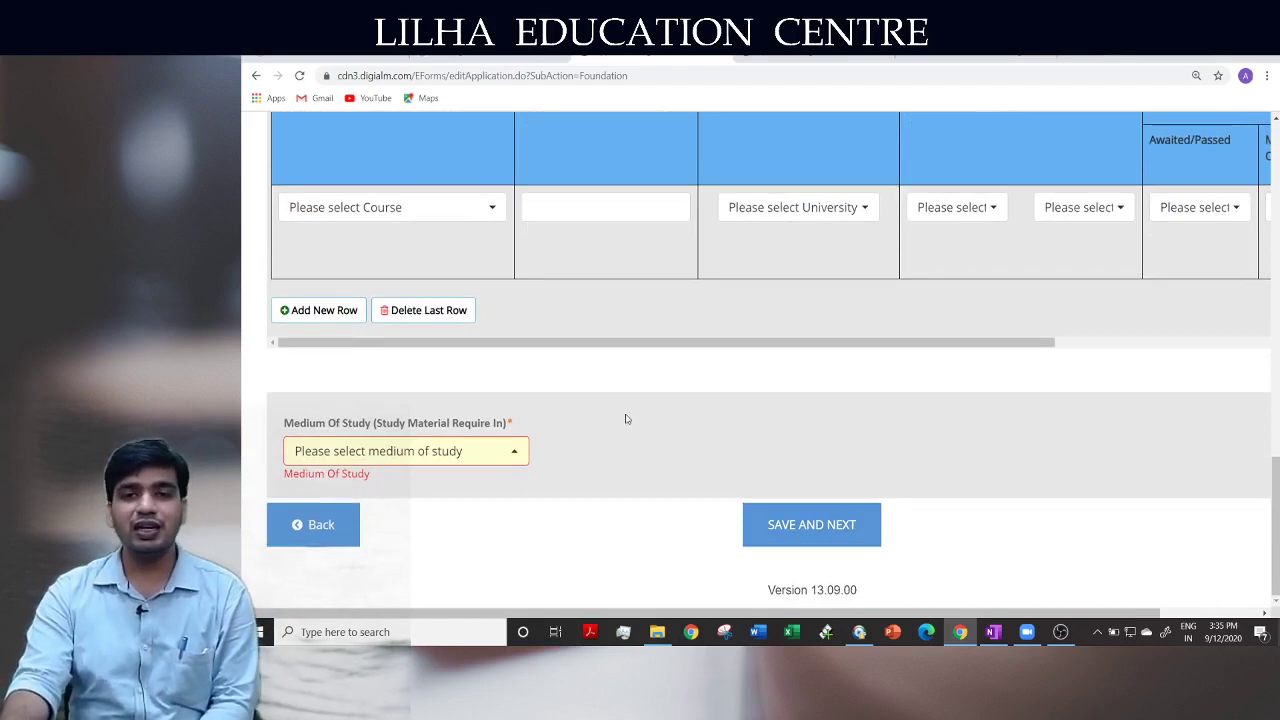
click(424, 451)
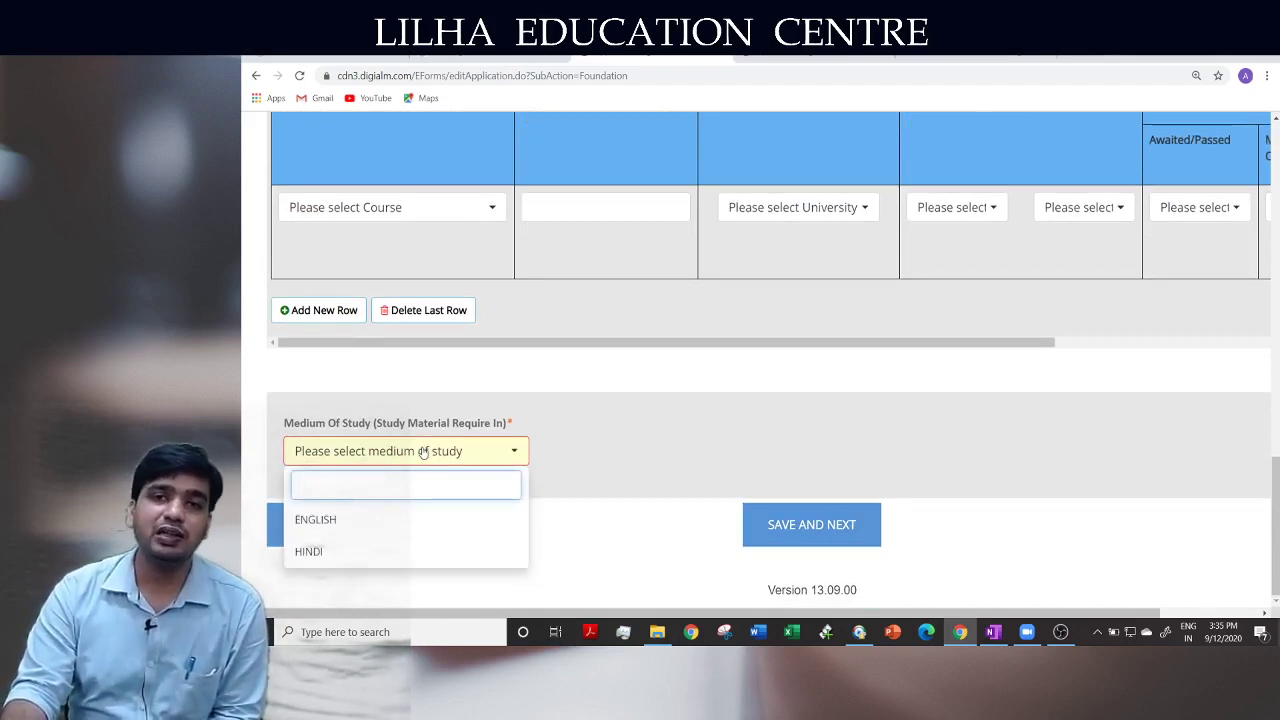
click(392, 522)
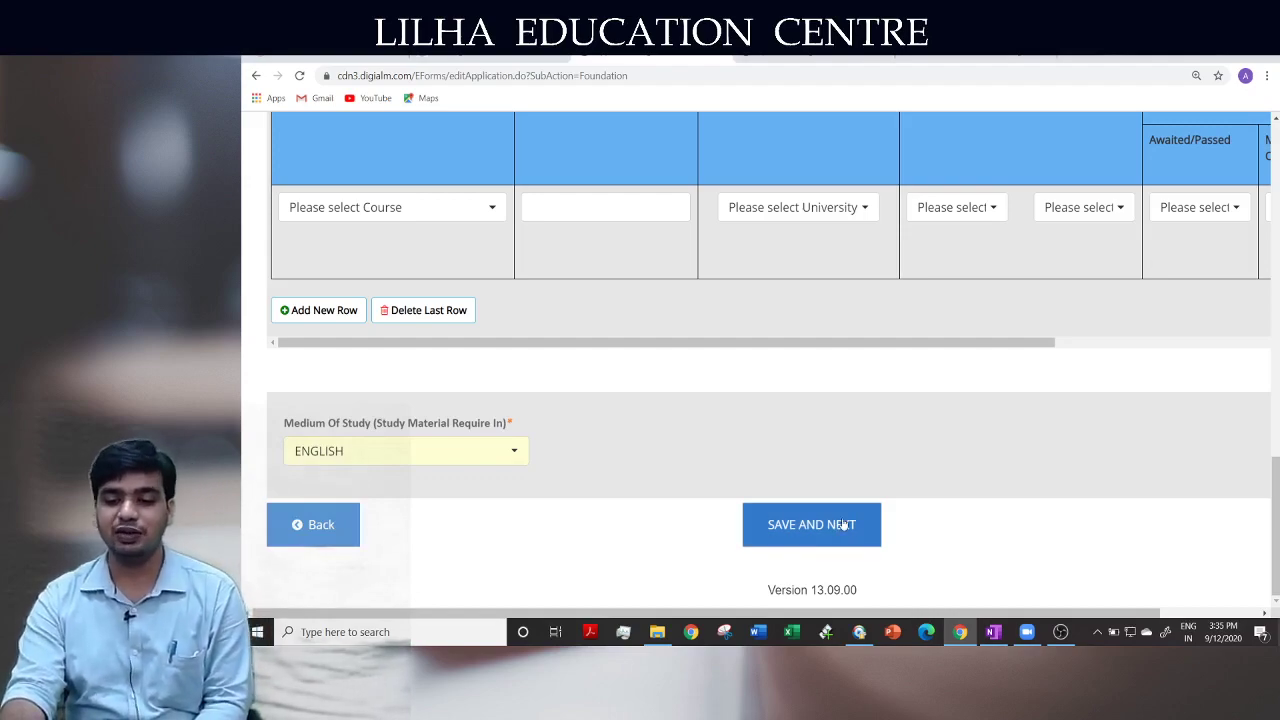
scroll(1011, 503, up, 4)
scroll(1011, 499, up, 10)
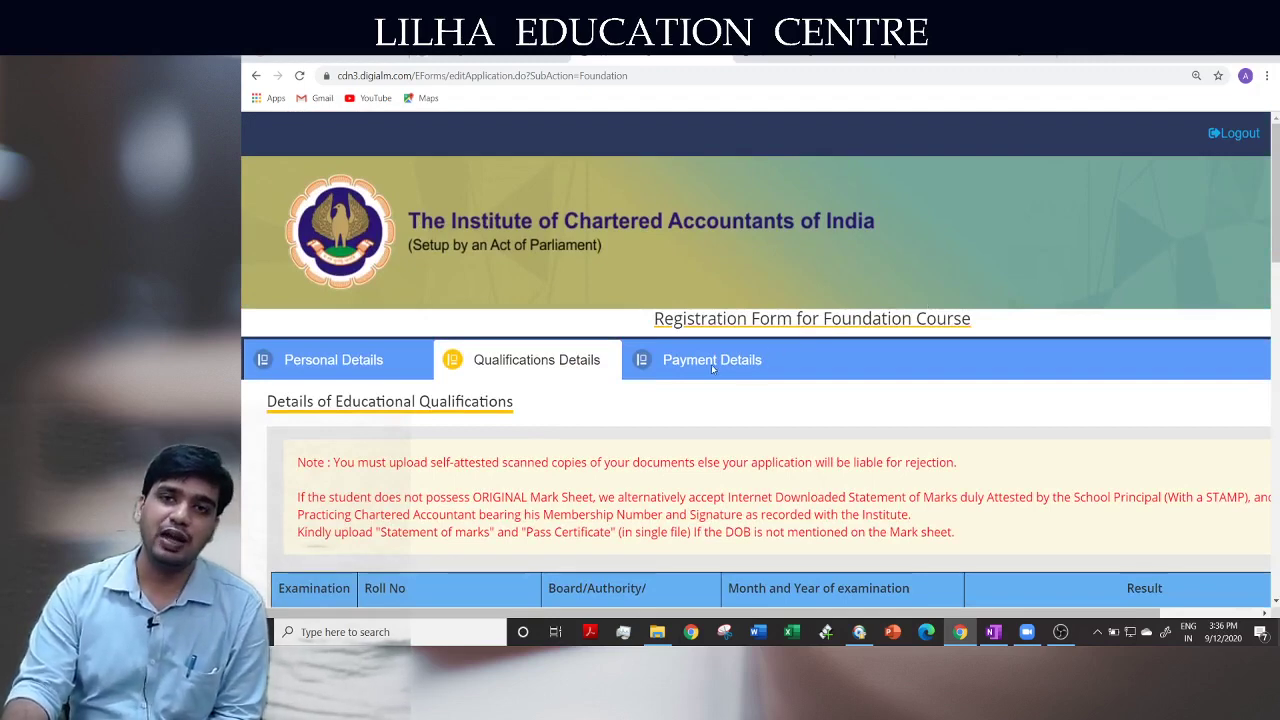
scroll(768, 430, down, 2)
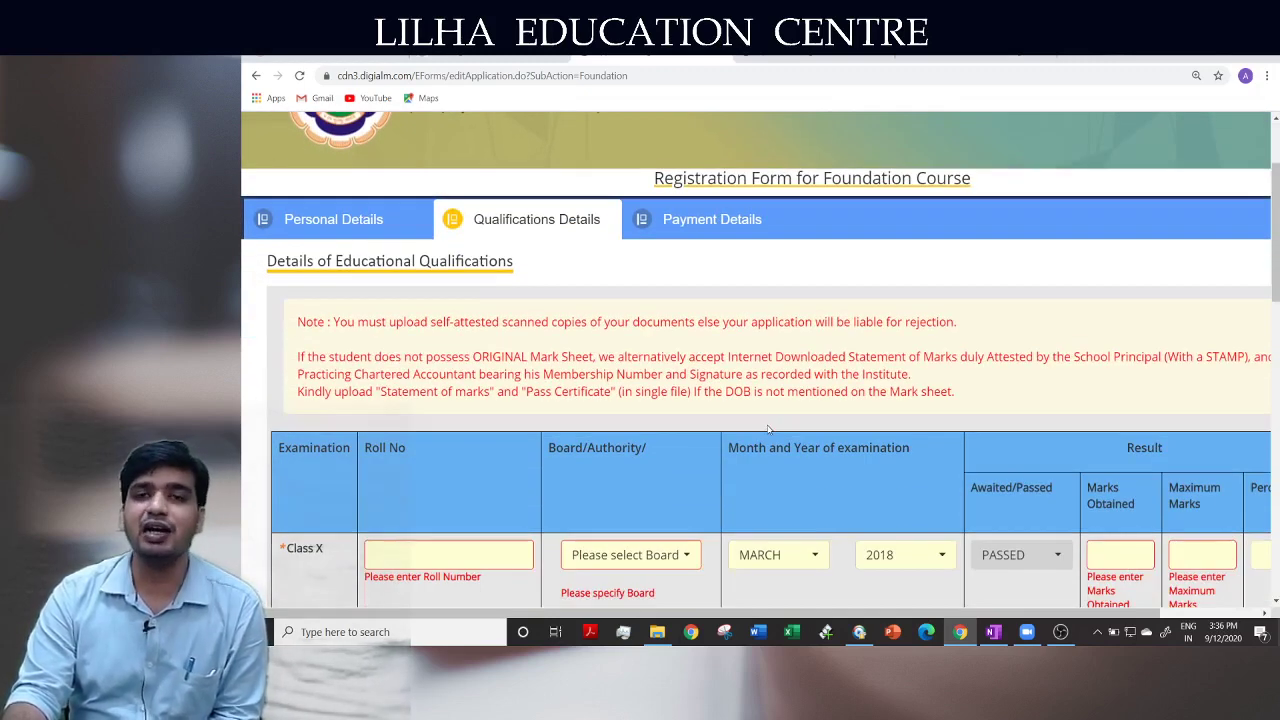
scroll(768, 430, down, 10)
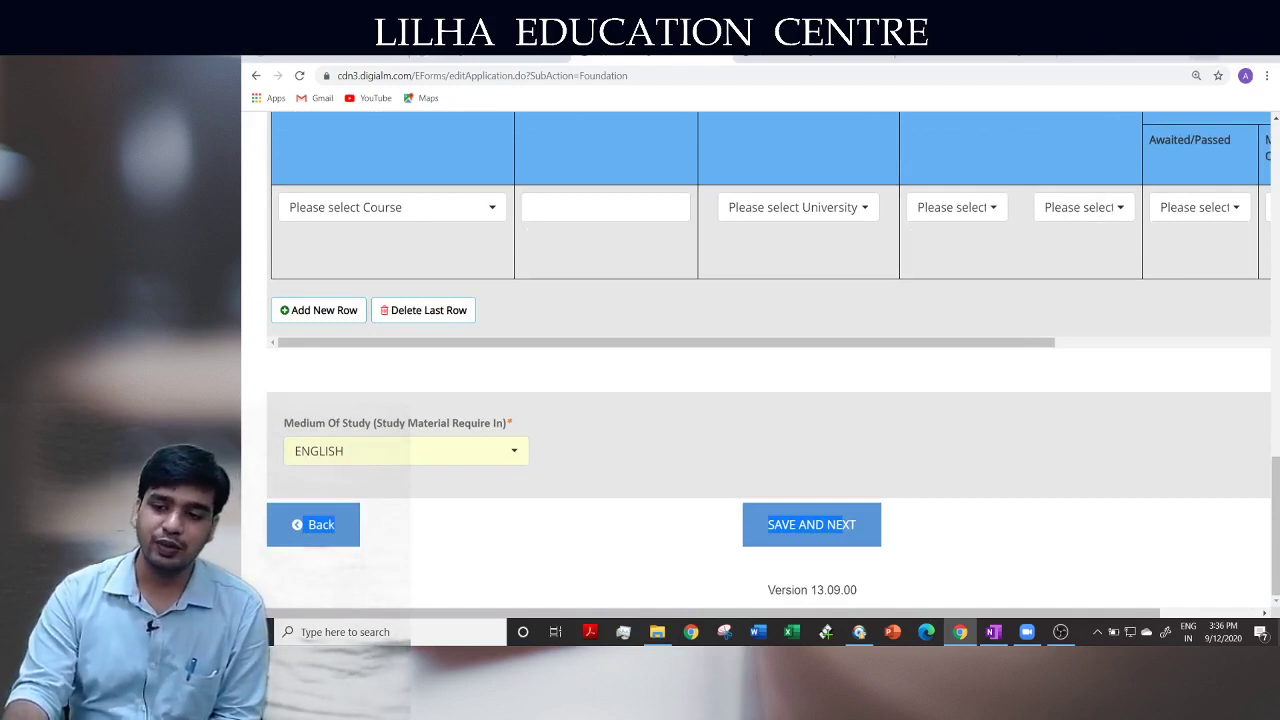
Minimize Chrome and bring the OneNote registration notes page to the front
click(1205, 56)
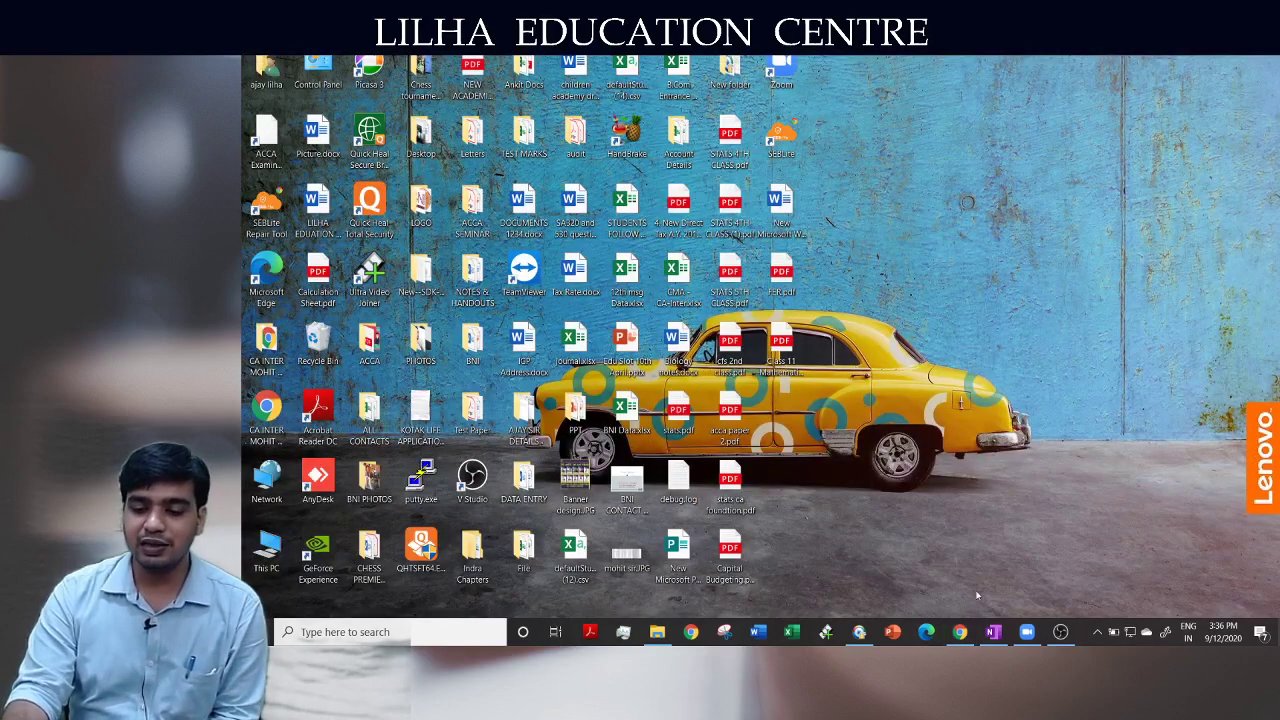
click(993, 632)
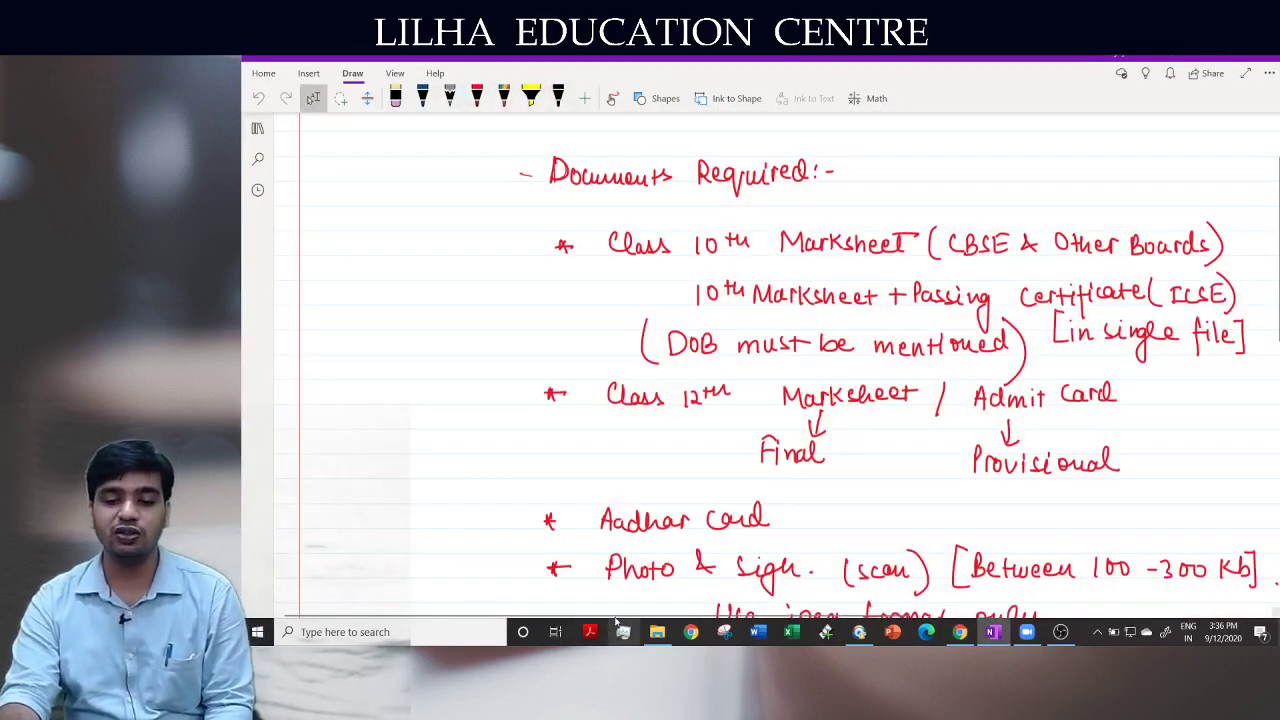
drag(618, 613, 712, 614)
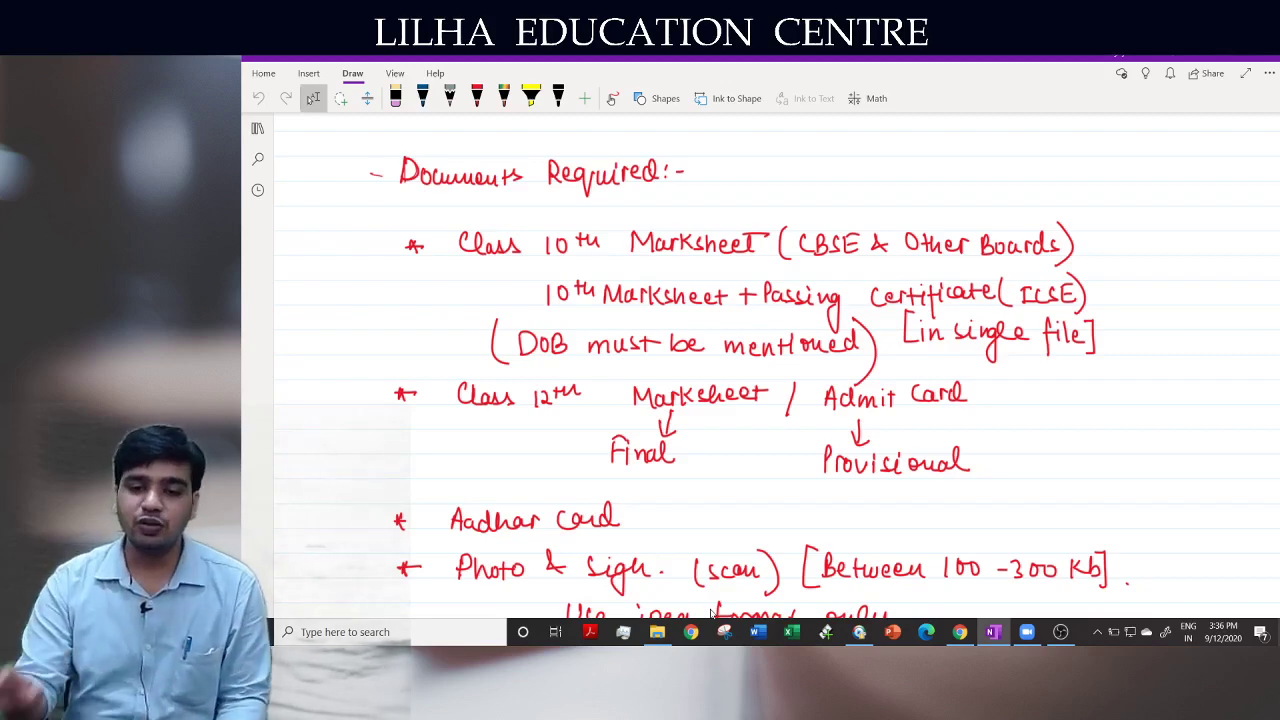
Tick the Documents Required heading and underline the Class 10th Marksheet line in red
scroll(690, 525, up, 2)
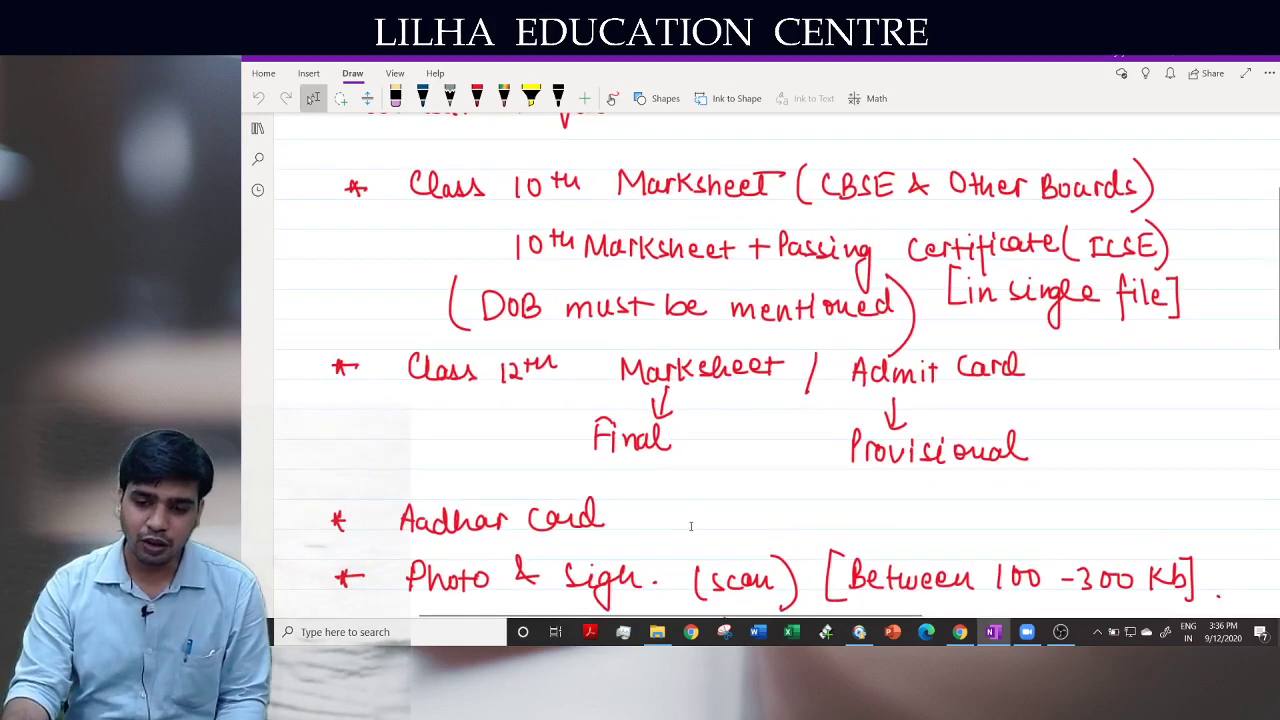
scroll(690, 525, up, 2)
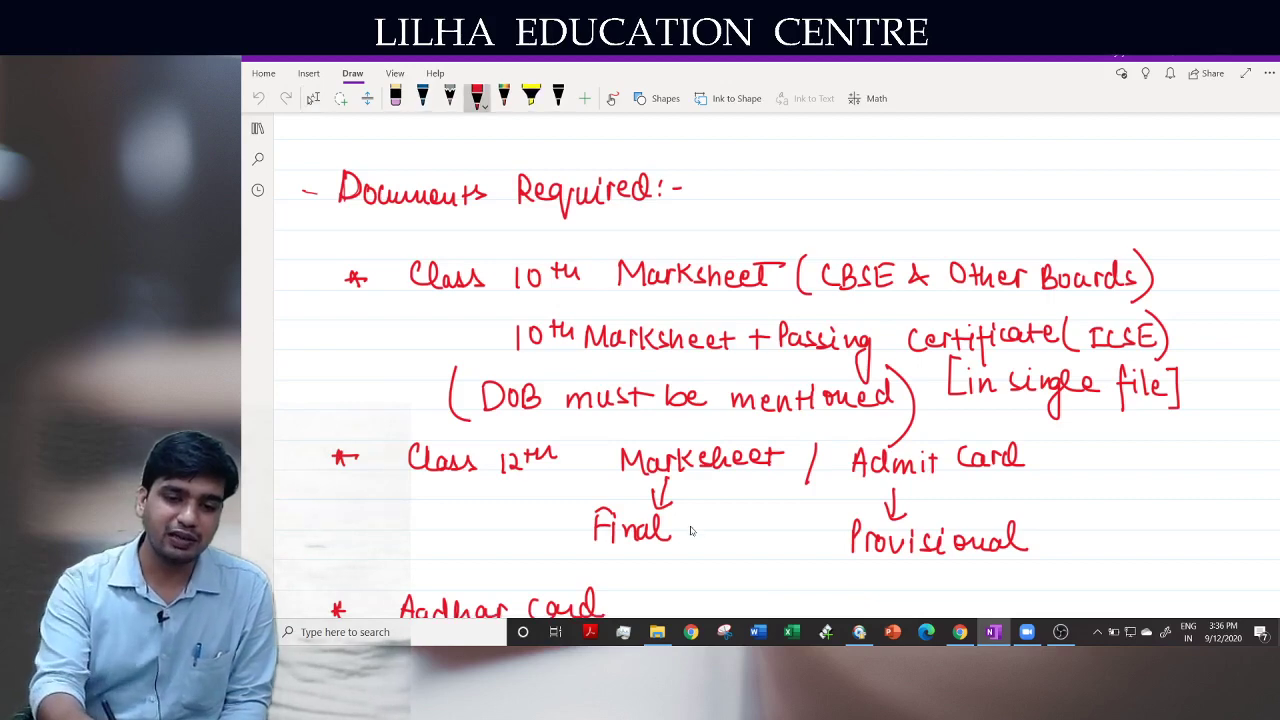
drag(702, 188, 752, 172)
mouse_move(474, 297)
mouse_down()
mouse_move(770, 283)
mouse_move(1110, 298)
mouse_up()
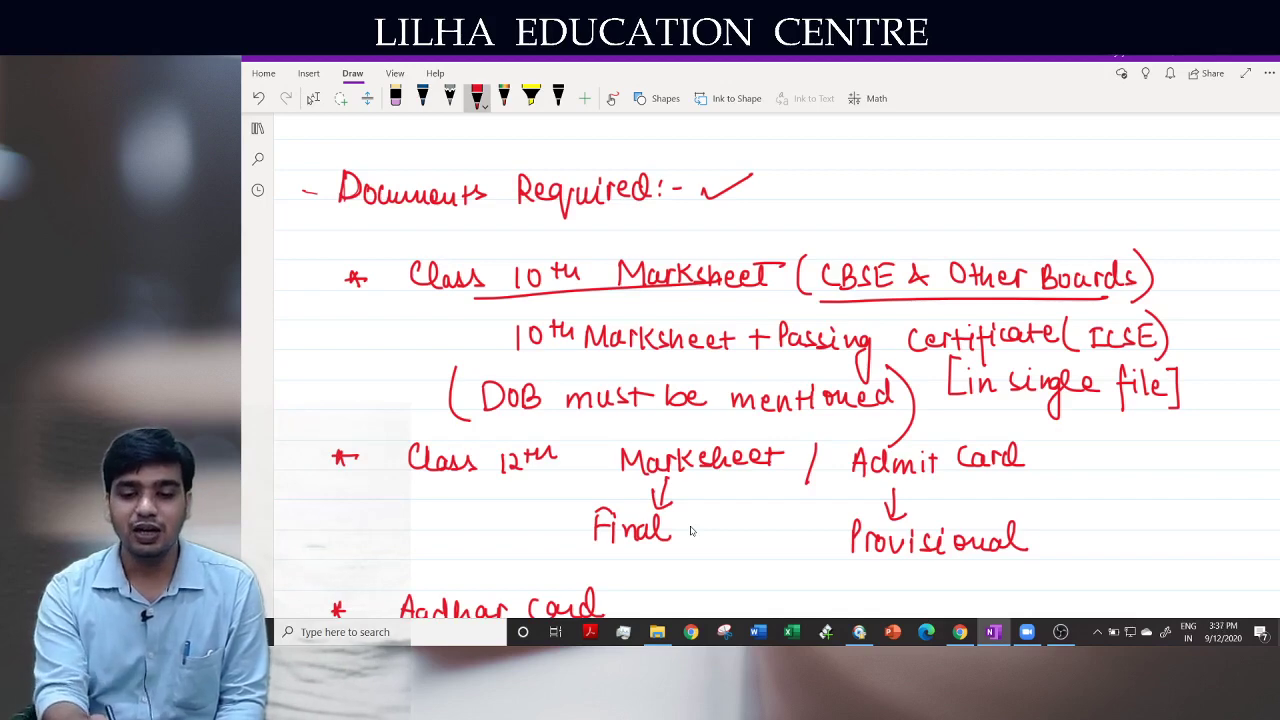
Underline the ICSE '10th Marksheet + Passing Certificate' line in red, then highlight it and 'DOB must be mentioned' in yellow
drag(512, 354, 1050, 352)
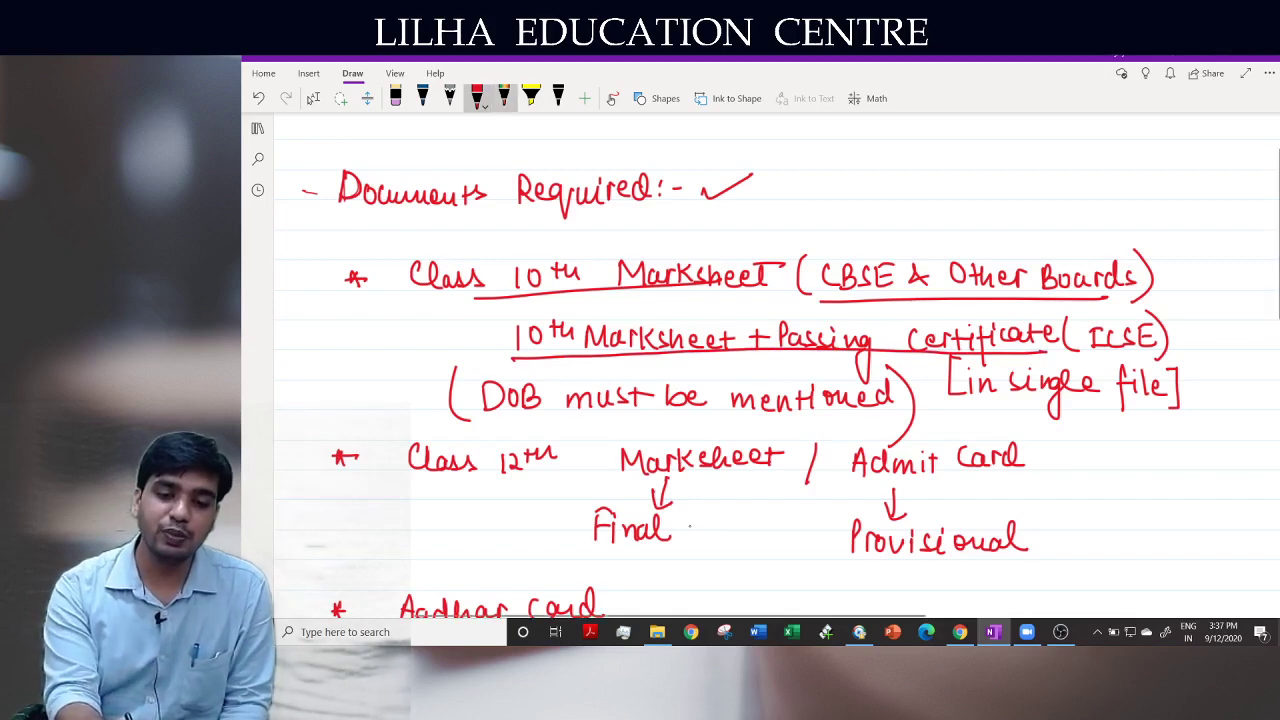
click(531, 98)
mouse_move(467, 393)
mouse_down()
mouse_move(918, 400)
mouse_move(600, 384)
mouse_move(470, 418)
mouse_move(866, 419)
mouse_up()
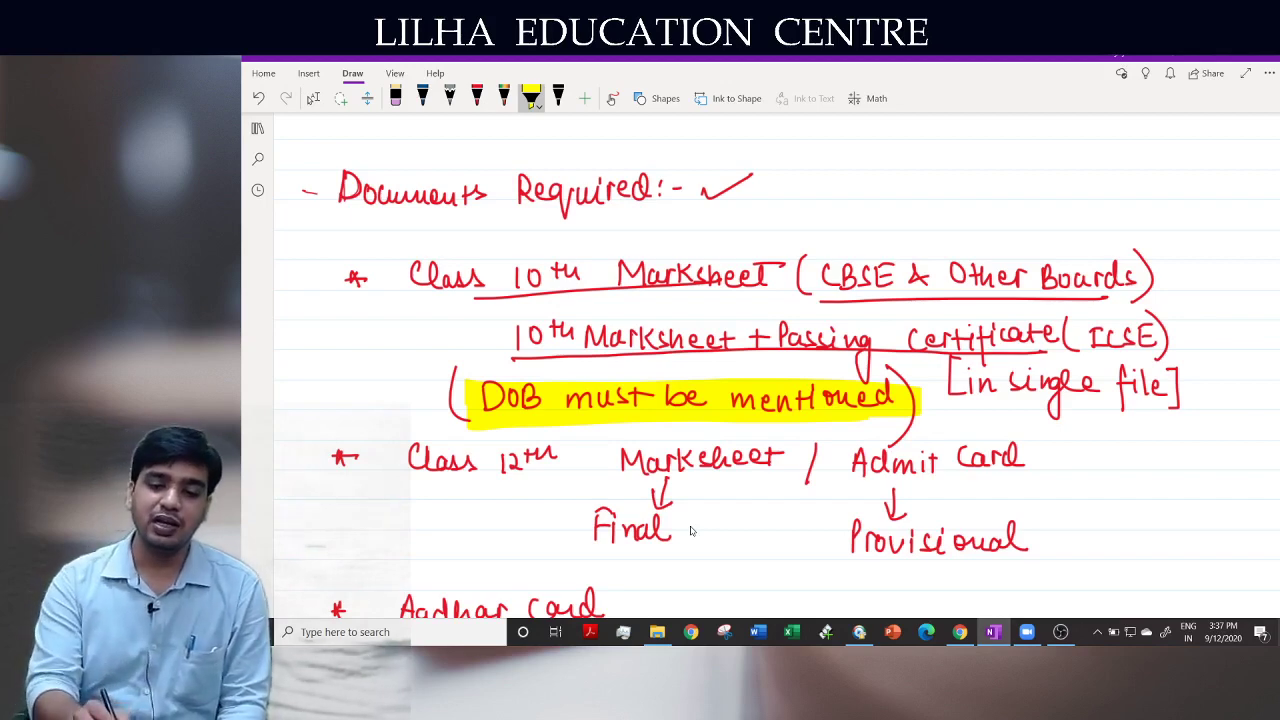
drag(506, 332, 1068, 330)
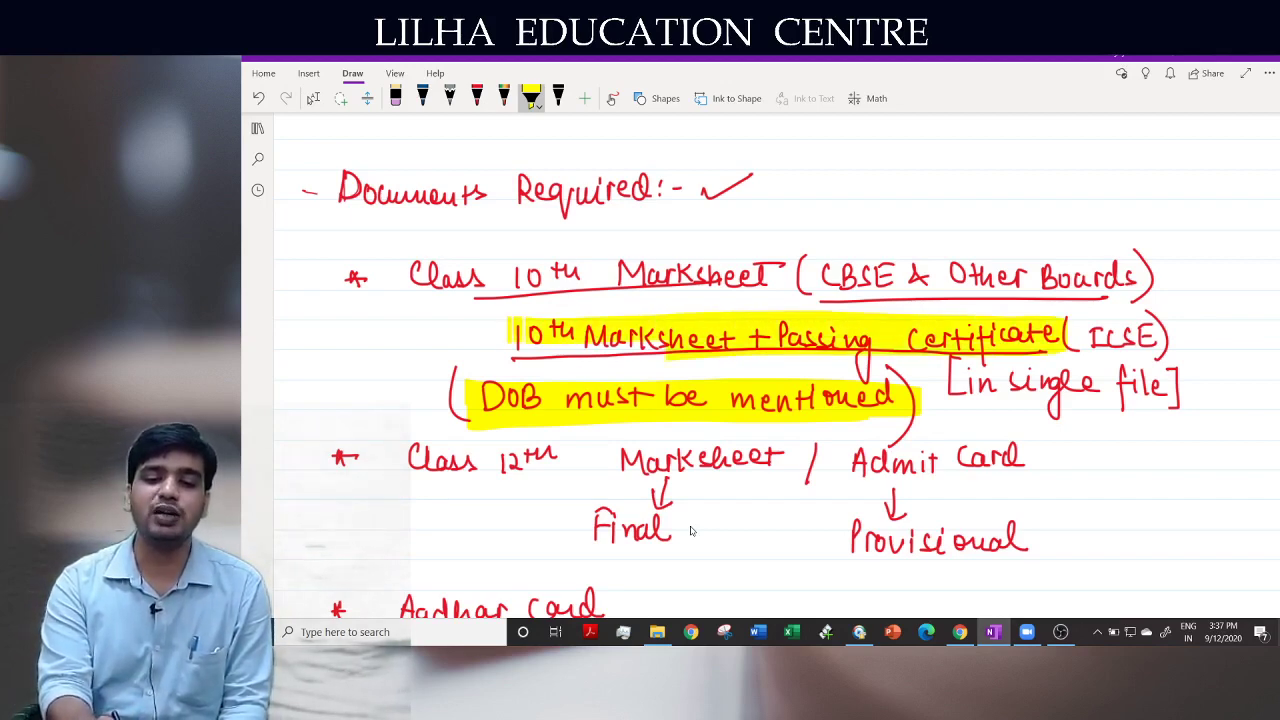
Highlight 'jpeg format' in yellow and draw a red arrow pointing at '(CBSE & Other Boards)'
scroll(690, 531, down, 10)
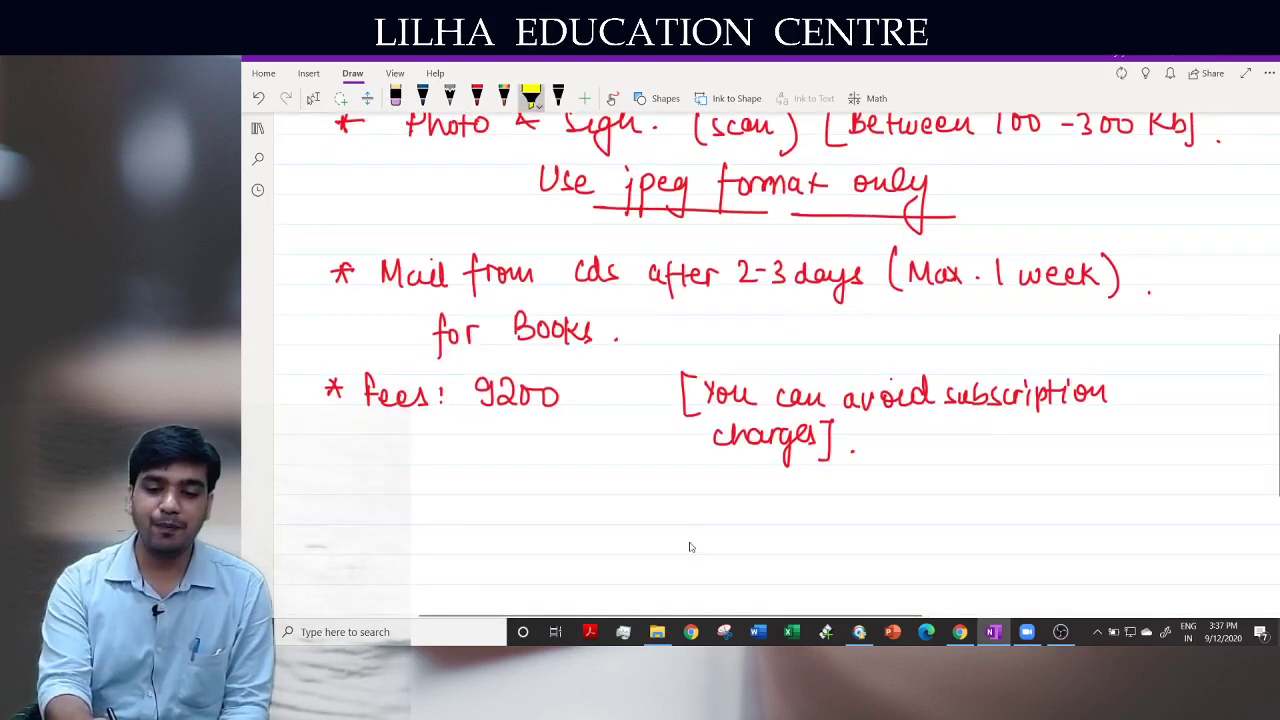
mouse_move(612, 188)
mouse_down()
mouse_move(792, 185)
mouse_move(632, 168)
mouse_move(690, 205)
mouse_move(836, 205)
mouse_up()
scroll(689, 547, up, 10)
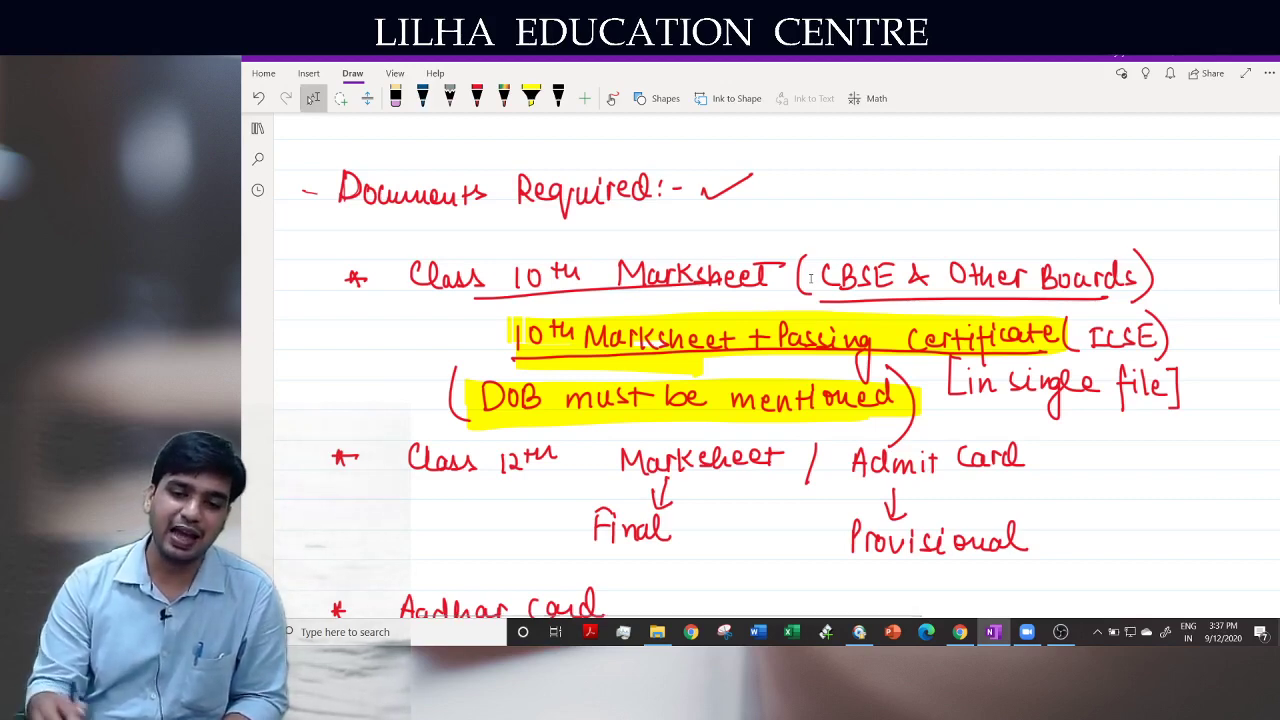
key(ctrl+alt+h)
key(ctrl+alt+p)
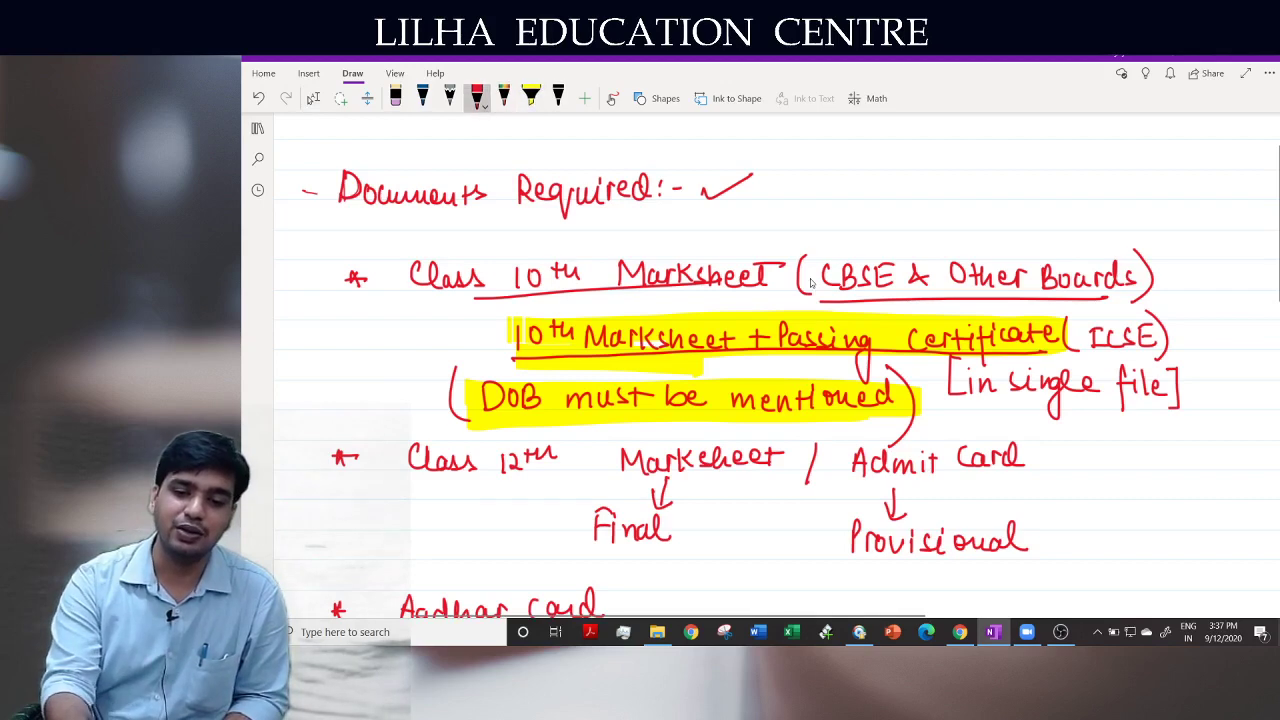
mouse_move(771, 245)
mouse_down()
mouse_move(814, 230)
mouse_move(812, 241)
mouse_up()
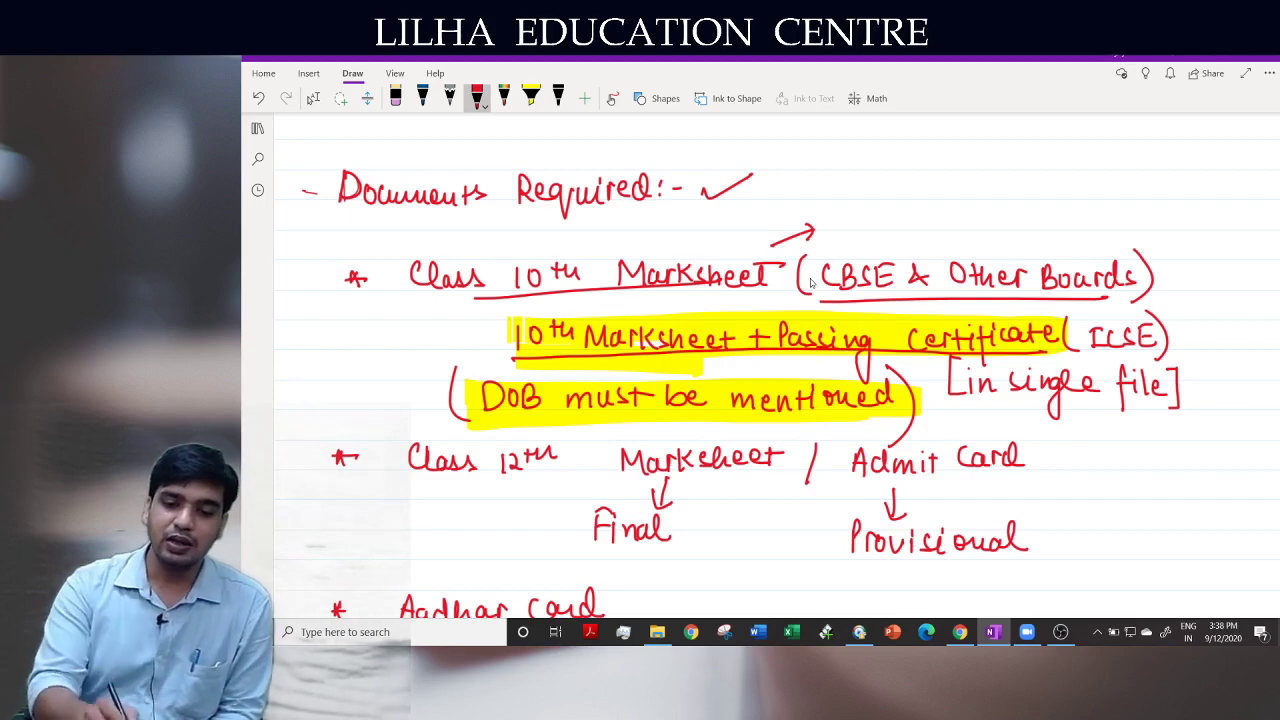
click(531, 98)
Highlight Class 12th Marksheet, Final, Admit Card and Provisional in yellow
mouse_move(406, 461)
mouse_down()
mouse_move(778, 462)
mouse_move(388, 475)
mouse_up()
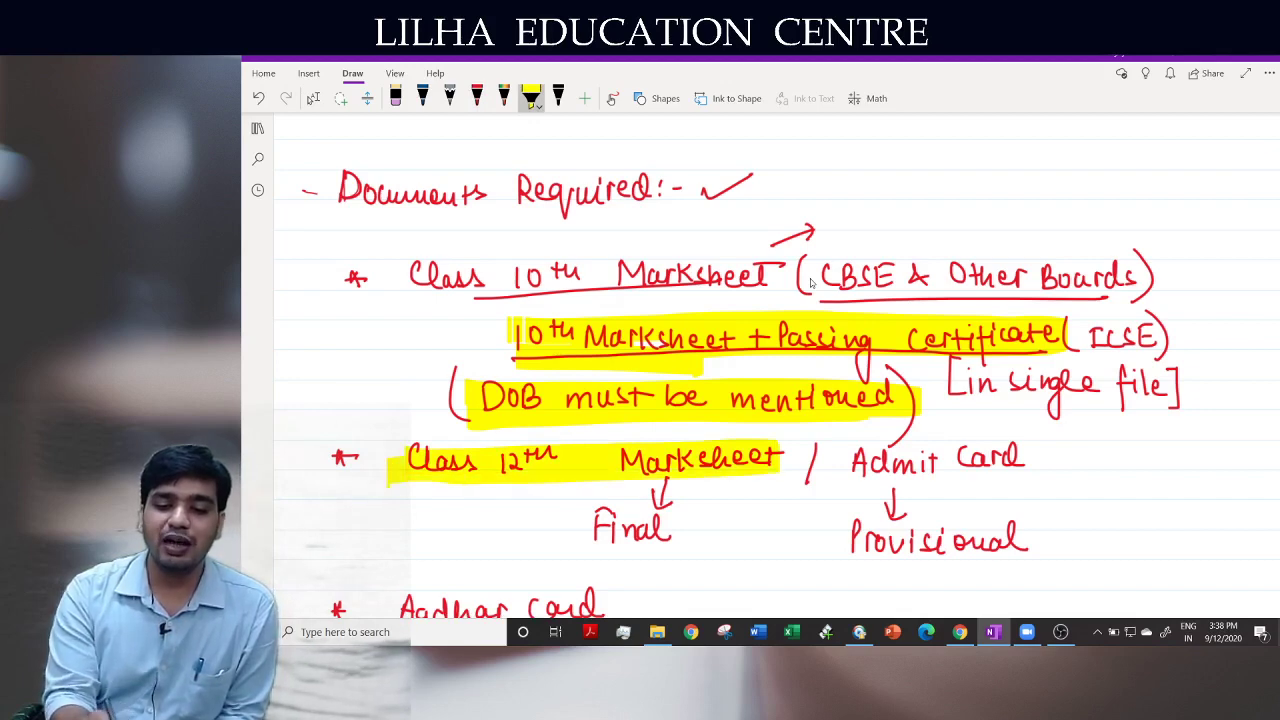
mouse_move(576, 510)
mouse_down()
mouse_move(696, 512)
mouse_move(578, 550)
mouse_up()
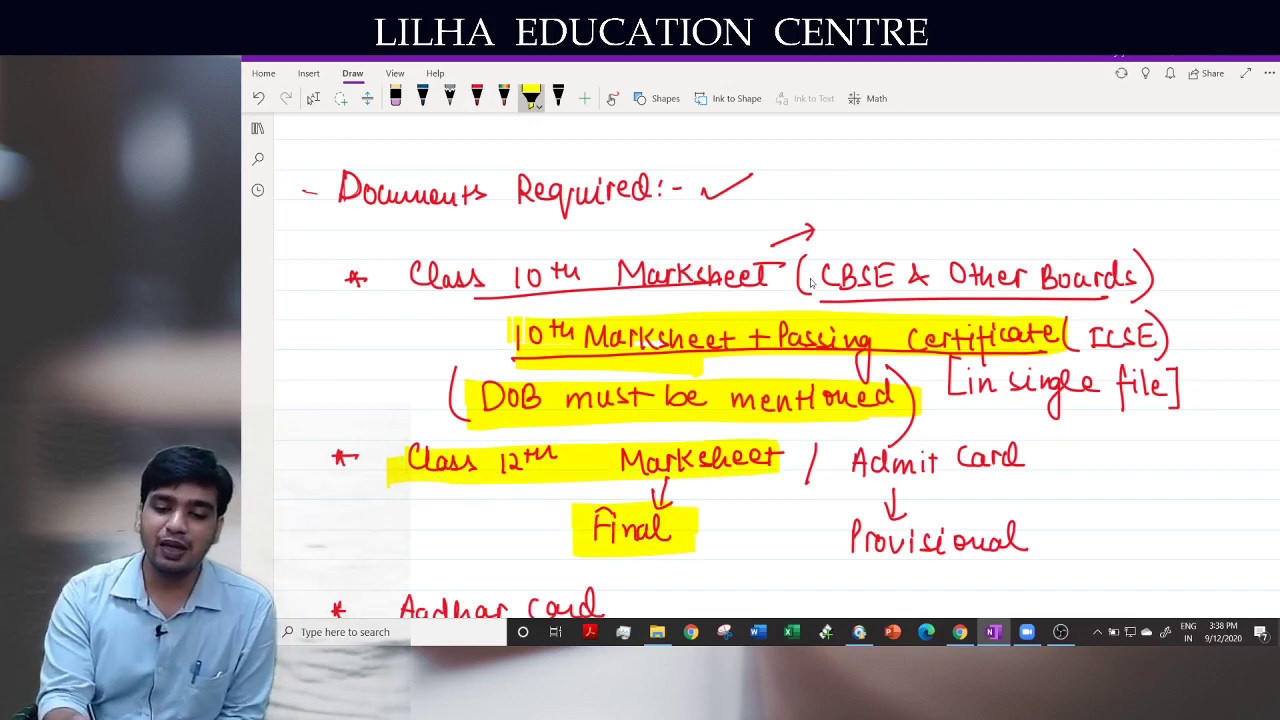
mouse_move(850, 452)
mouse_down()
mouse_move(1028, 448)
mouse_move(832, 470)
mouse_move(1026, 474)
mouse_up()
drag(1036, 530, 1036, 552)
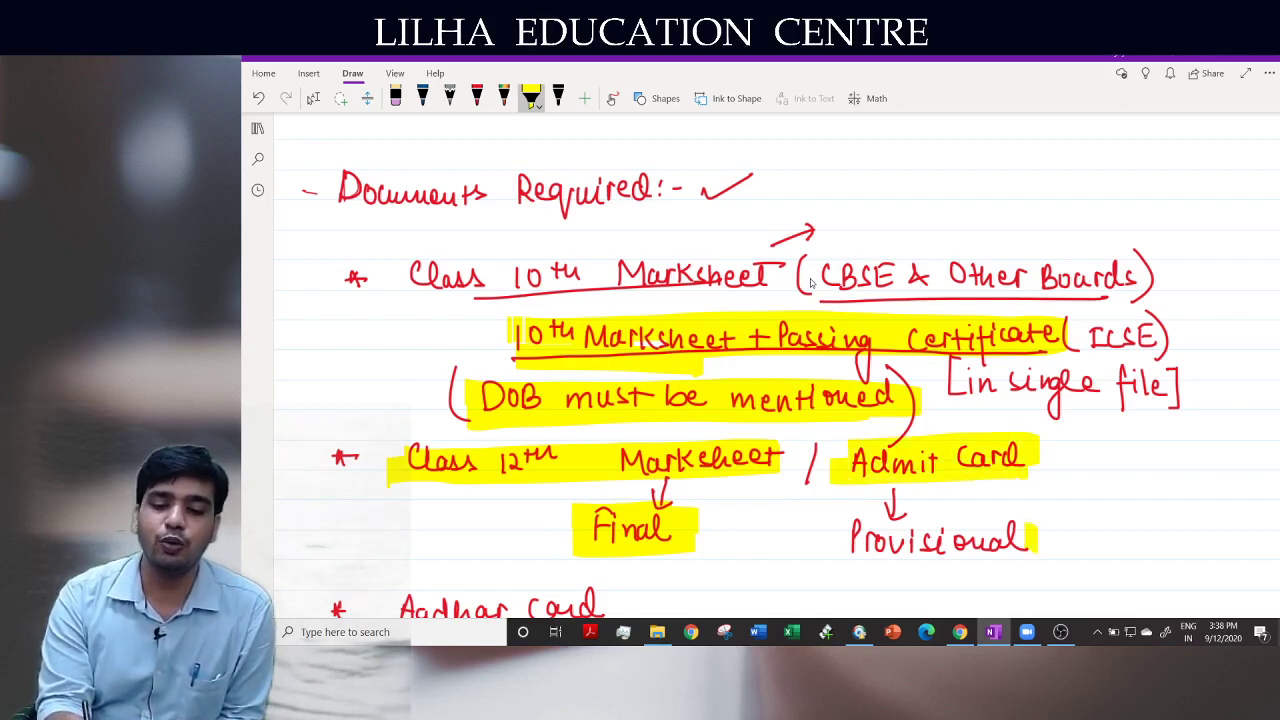
drag(814, 520, 1036, 546)
drag(826, 542, 1006, 554)
drag(858, 562, 1034, 556)
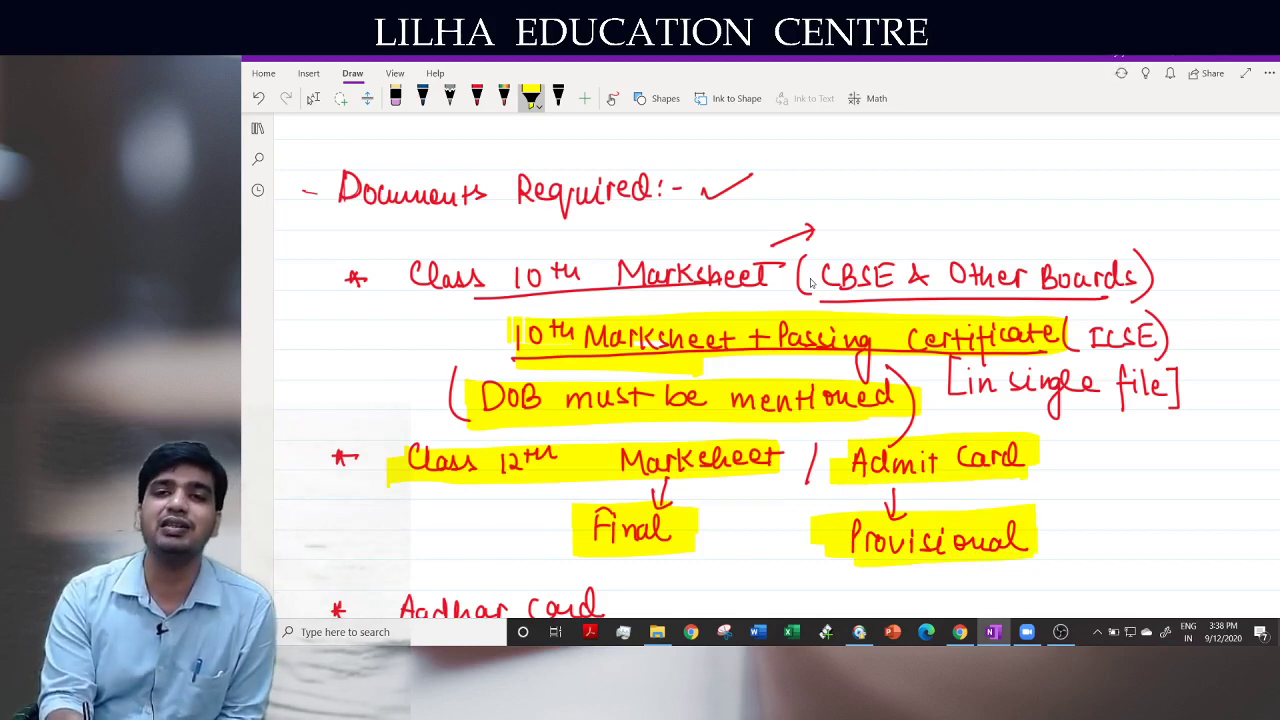
mouse_move(812, 532)
mouse_down()
mouse_move(812, 558)
mouse_move(870, 574)
mouse_up()
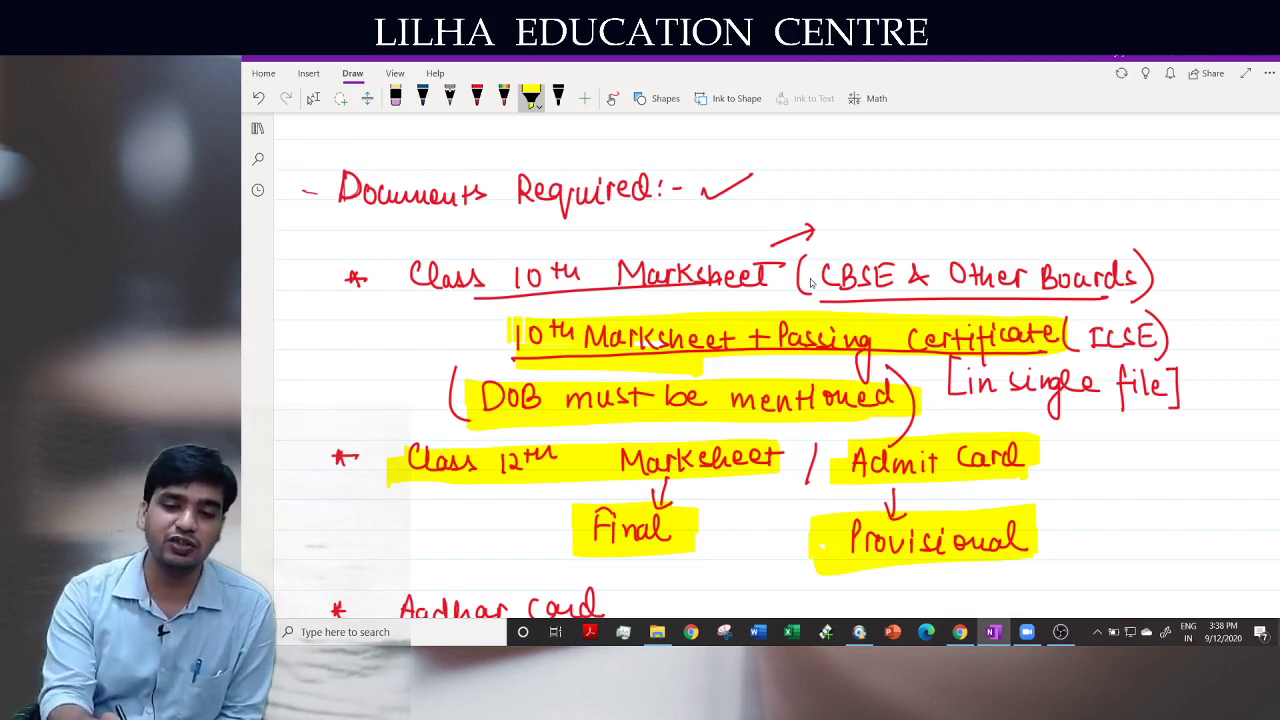
In red, draw an arrow from Provisional to Final and underline Admit Card and Class 12th Marksheet
click(477, 98)
mouse_move(817, 556)
mouse_down()
mouse_move(735, 562)
mouse_move(719, 539)
mouse_move(720, 571)
mouse_up()
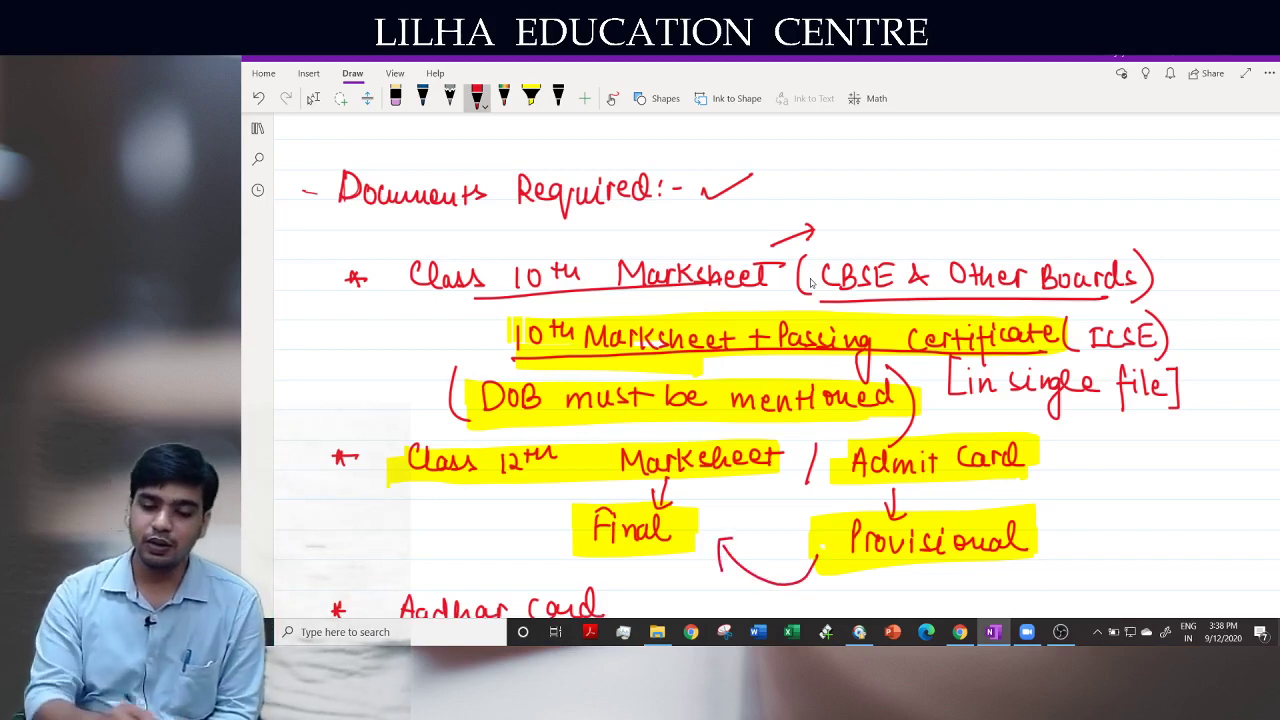
drag(832, 490, 1080, 478)
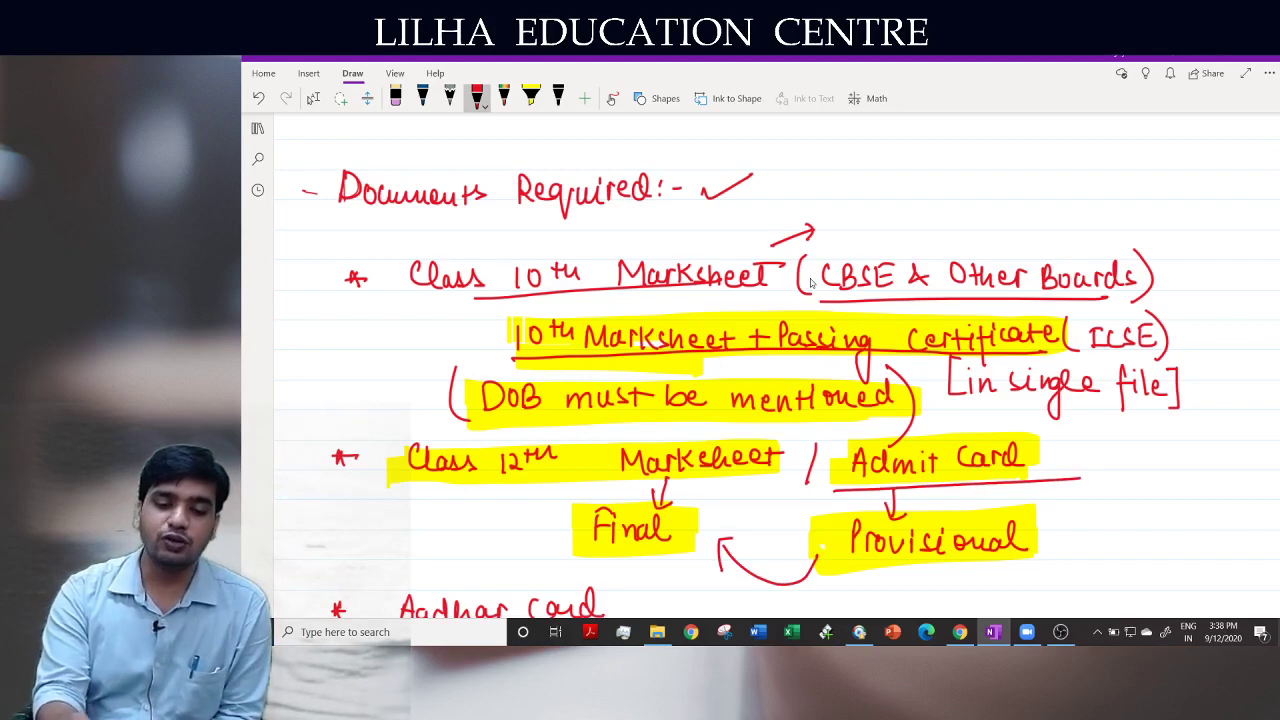
drag(610, 479, 853, 453)
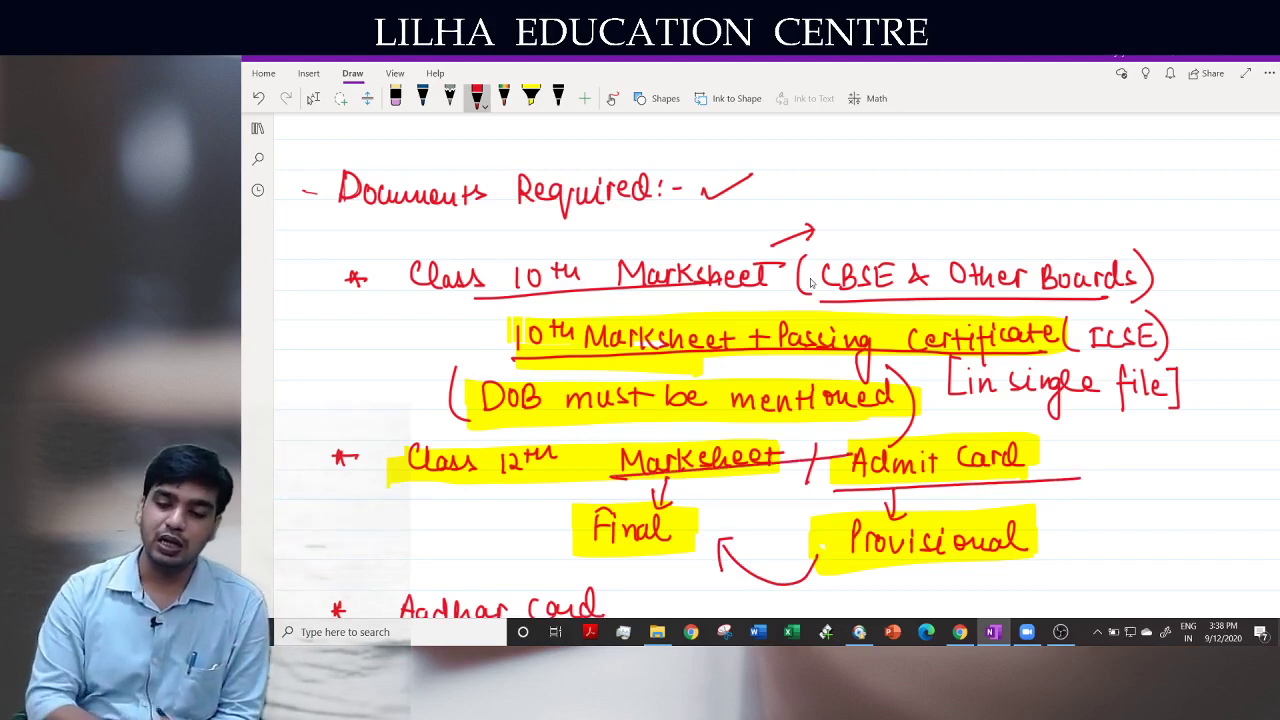
click(313, 98)
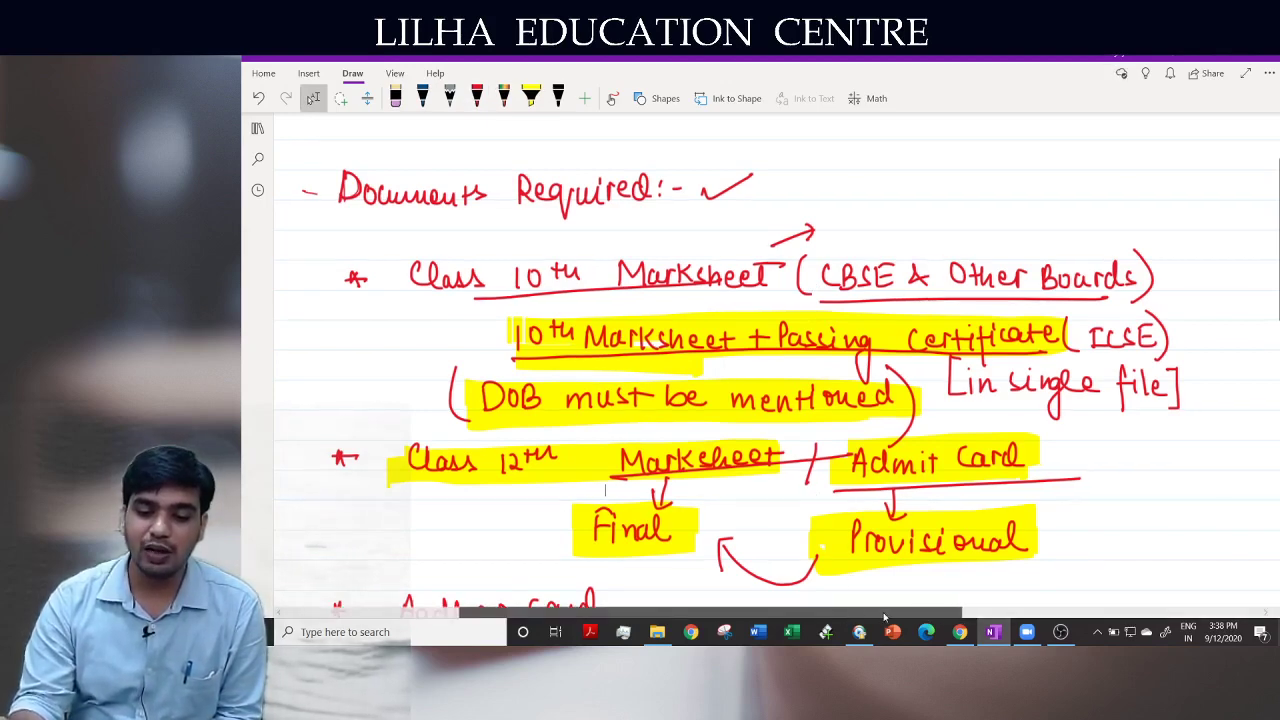
drag(845, 613, 919, 613)
Write and circle 'CBSE' beside Admit Card with an arrow to 'Attest CA.', then tick the Class 12th line
scroll(919, 613, right, 2)
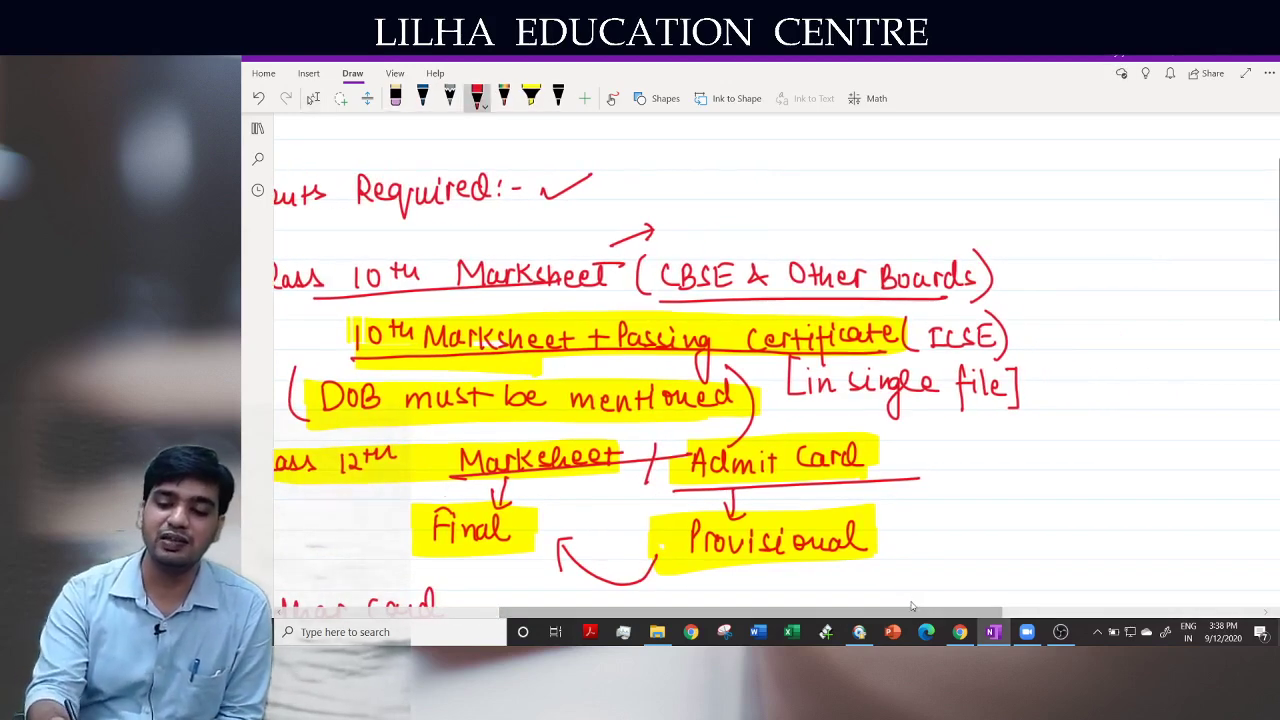
drag(1004, 480, 1020, 497)
mouse_move(1029, 472)
mouse_down()
mouse_move(1028, 498)
mouse_move(1046, 496)
mouse_up()
mouse_move(1067, 475)
mouse_down()
mouse_move(1080, 496)
mouse_move(1078, 484)
mouse_up()
mouse_move(1067, 474)
mouse_down()
mouse_move(1082, 472)
mouse_move(1120, 525)
mouse_move(1072, 456)
mouse_up()
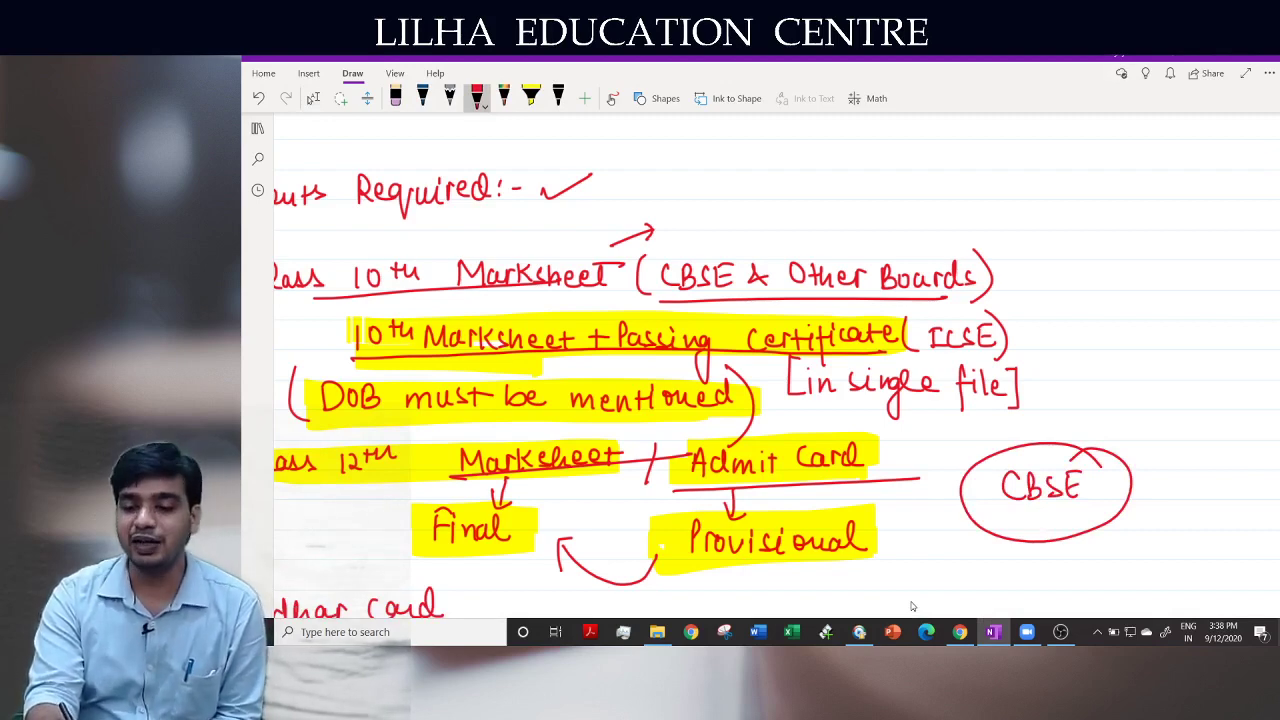
mouse_move(978, 530)
mouse_down()
mouse_move(985, 576)
mouse_move(1026, 560)
mouse_move(1078, 572)
mouse_up()
mouse_move(1070, 560)
mouse_down()
mouse_move(1144, 568)
mouse_move(1148, 554)
mouse_up()
click(1167, 551)
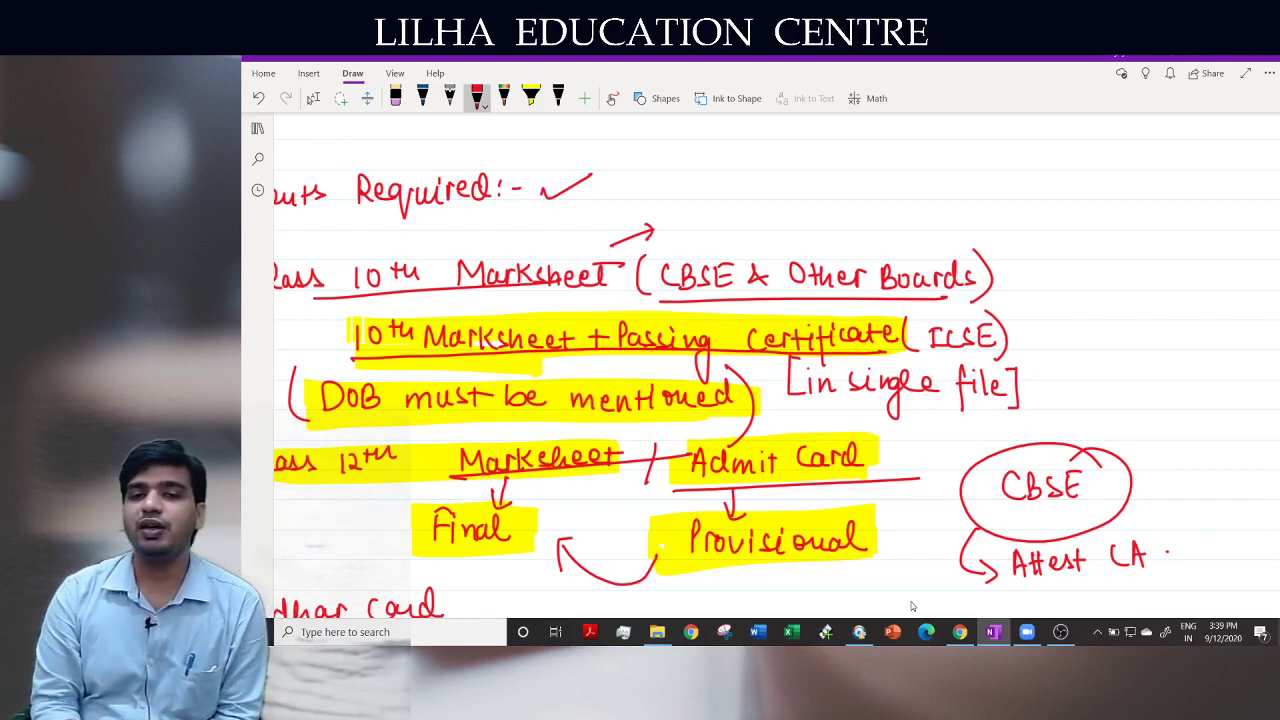
drag(358, 478, 443, 446)
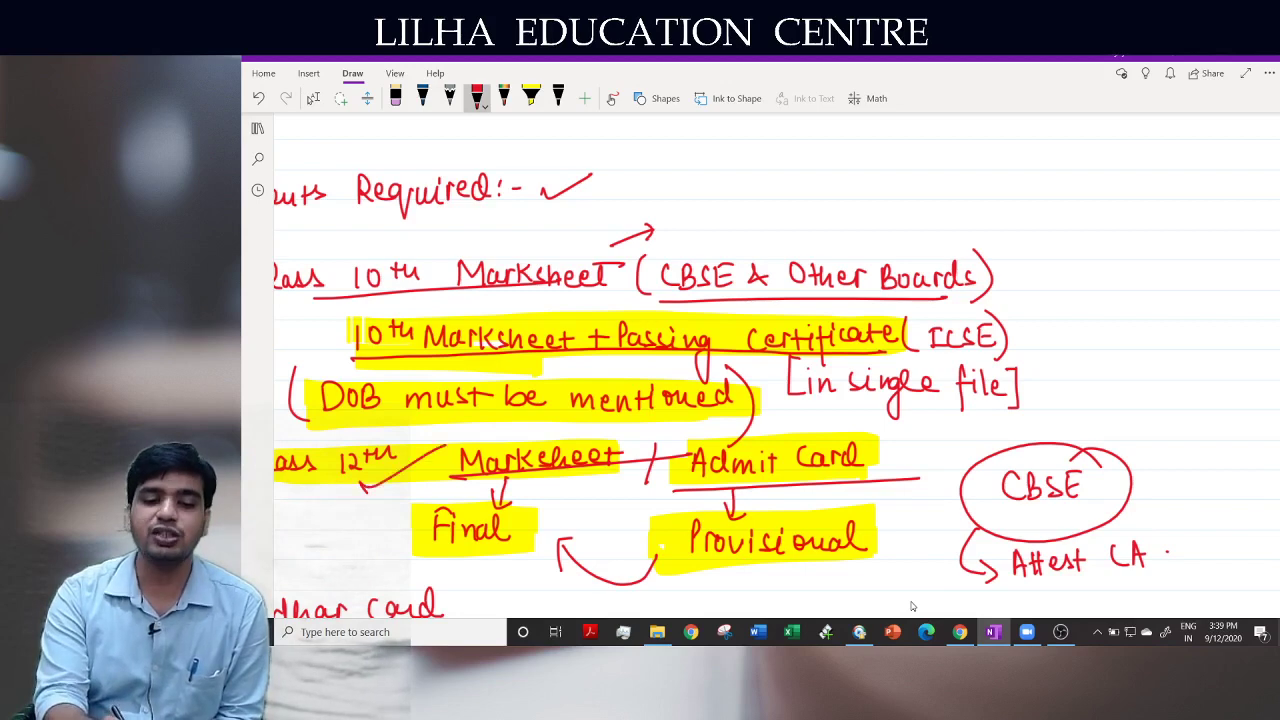
drag(816, 611, 706, 600)
Tick the Aadhar card item and underline Photo & Sign. (scan), the 100–300 Kb limit and jpeg format in red
scroll(768, 507, down, 3)
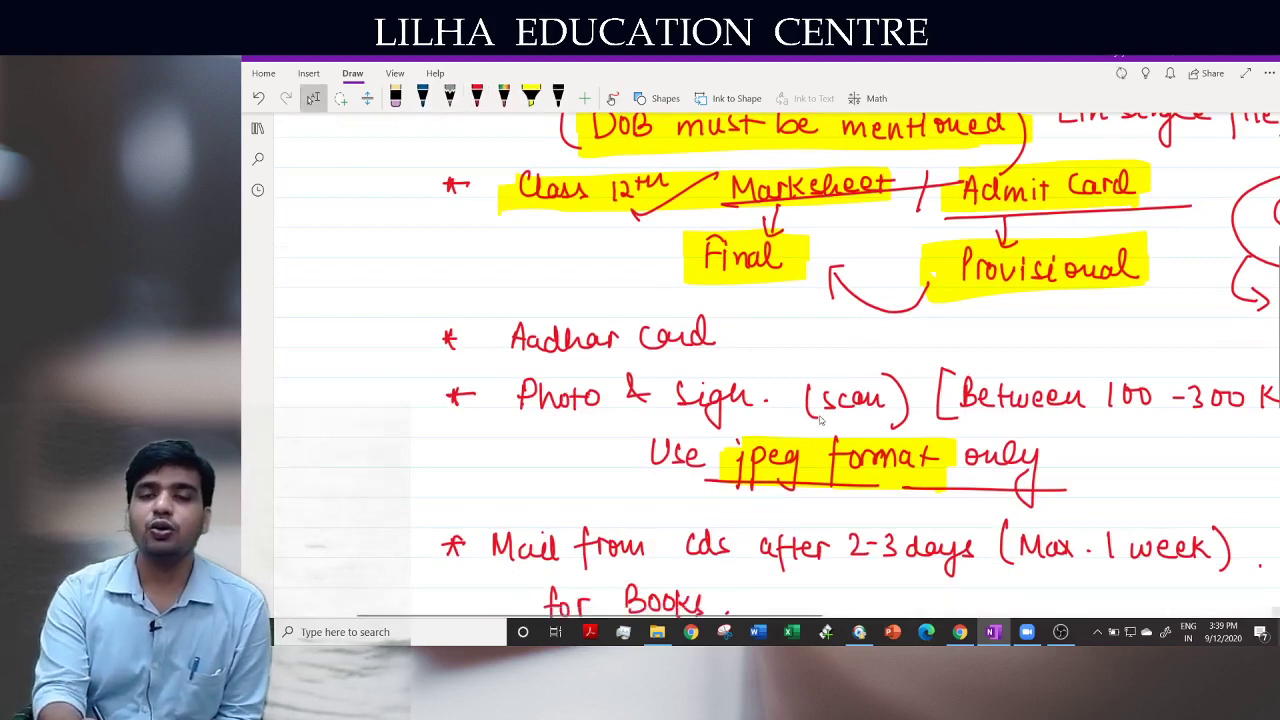
drag(730, 336, 772, 322)
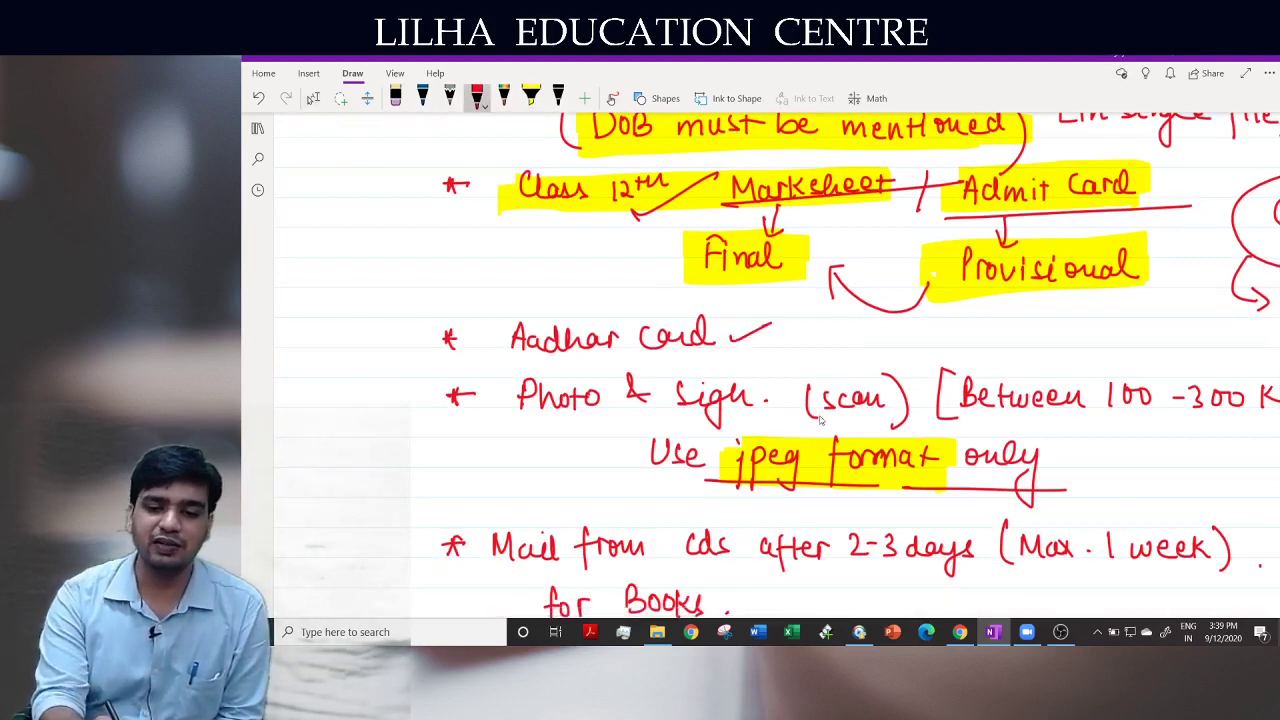
drag(508, 418, 908, 406)
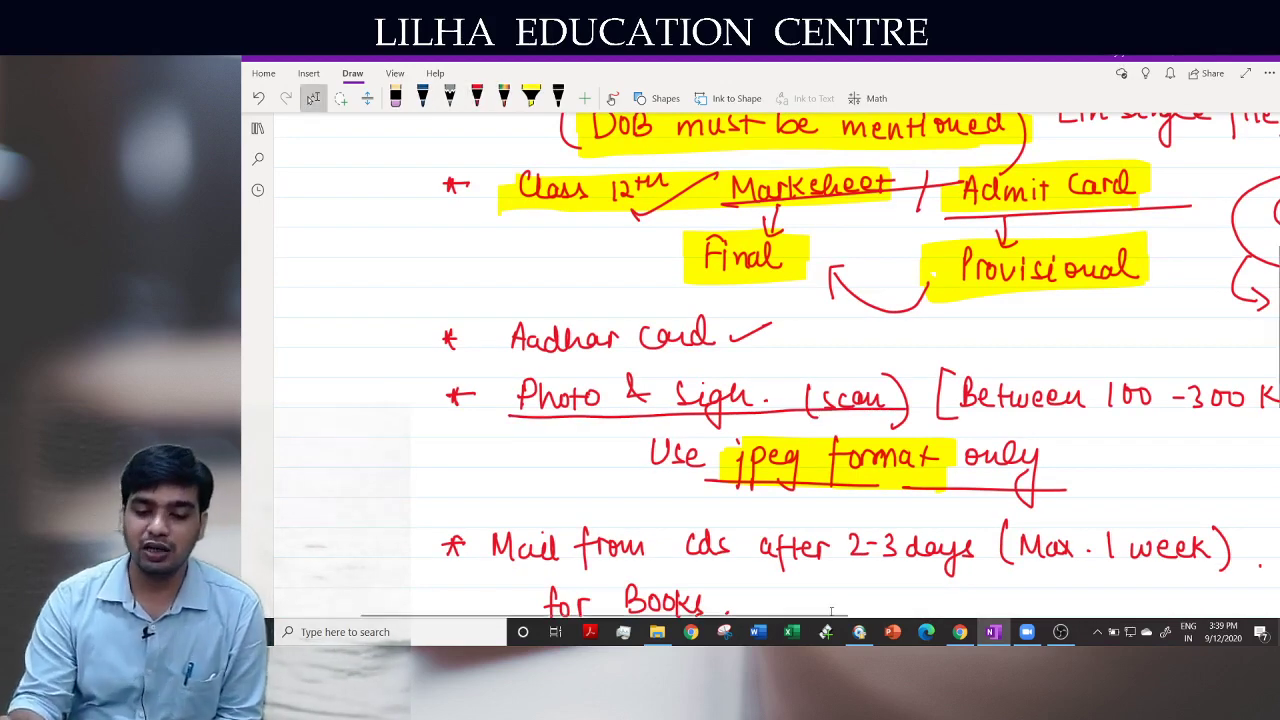
drag(851, 612, 901, 613)
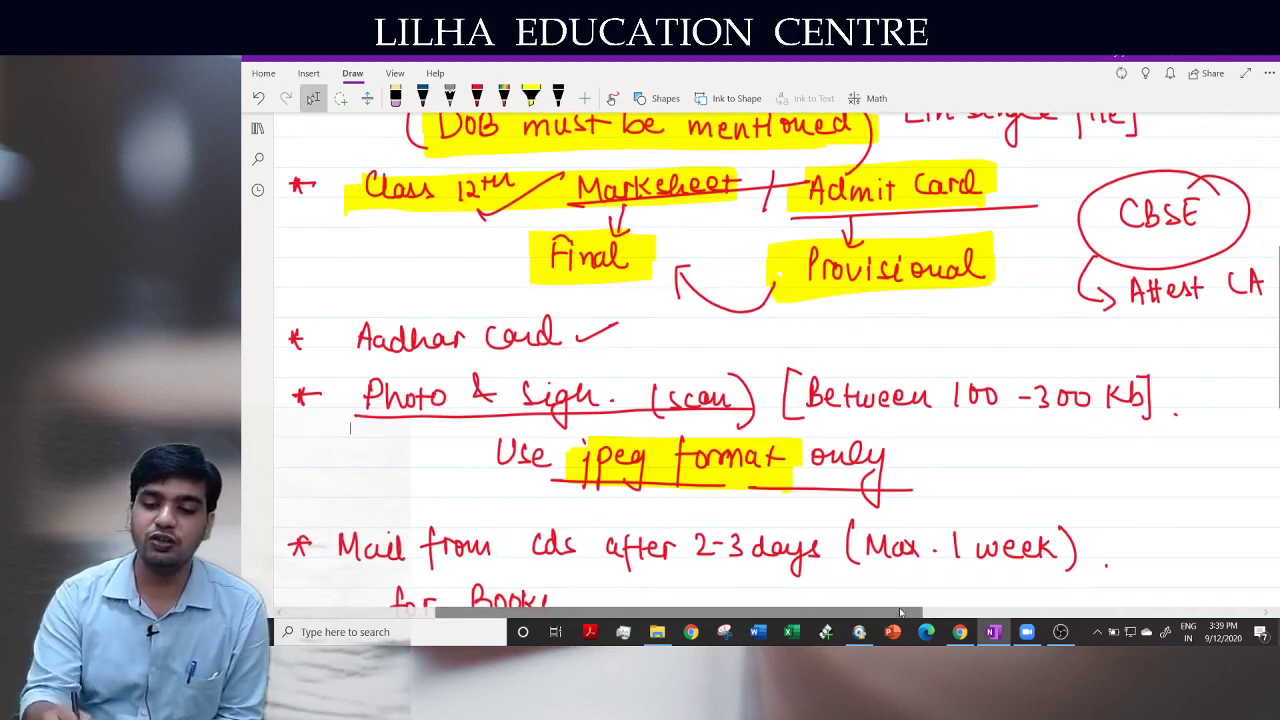
drag(872, 426, 1156, 418)
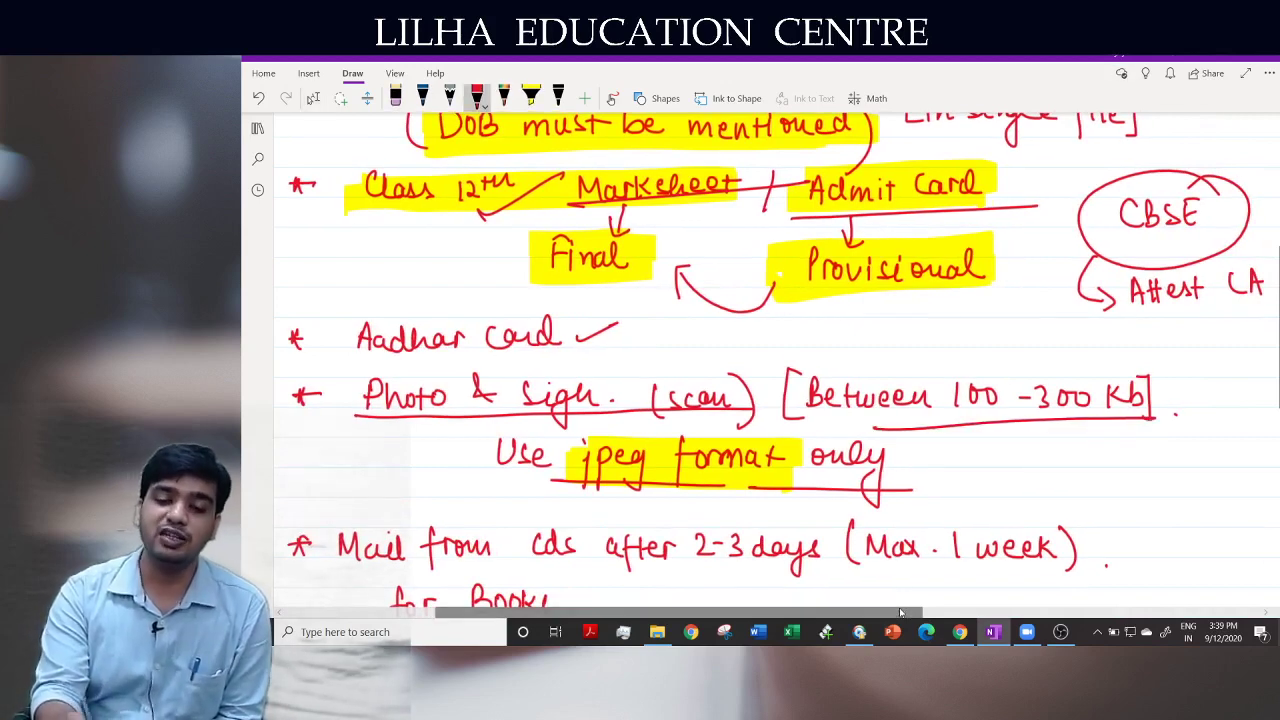
drag(556, 483, 706, 485)
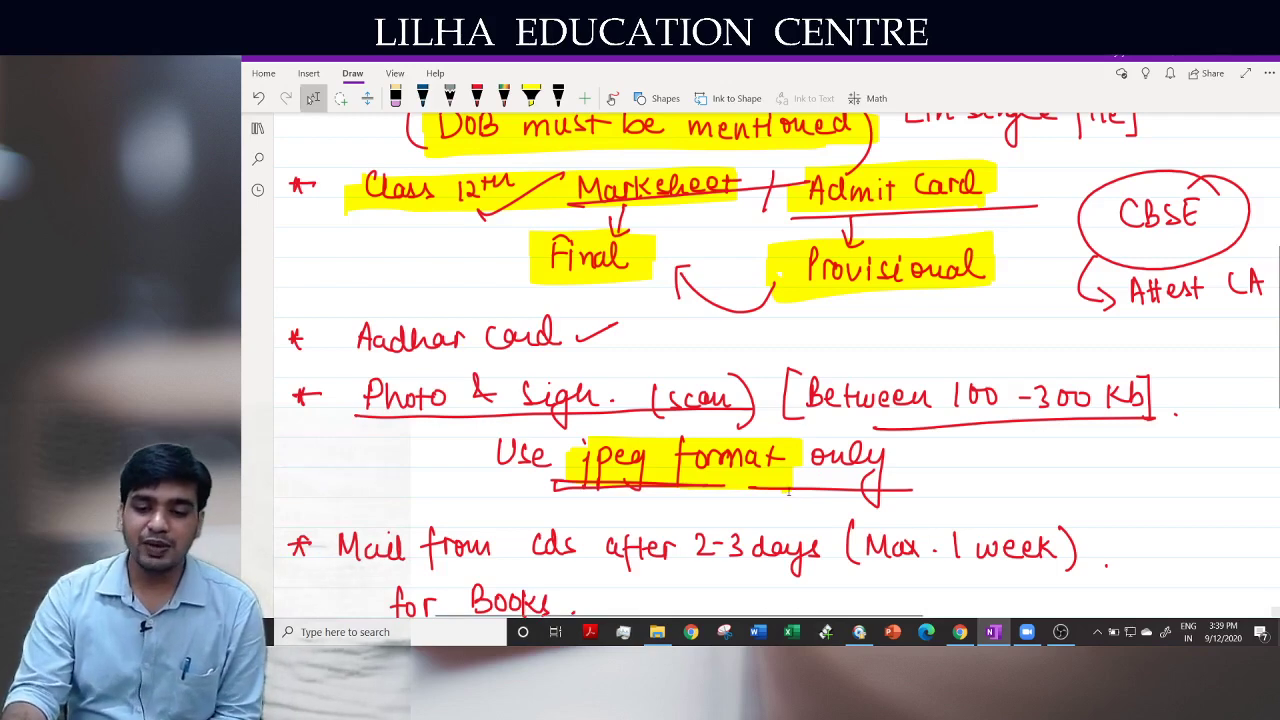
scroll(788, 491, down, 10)
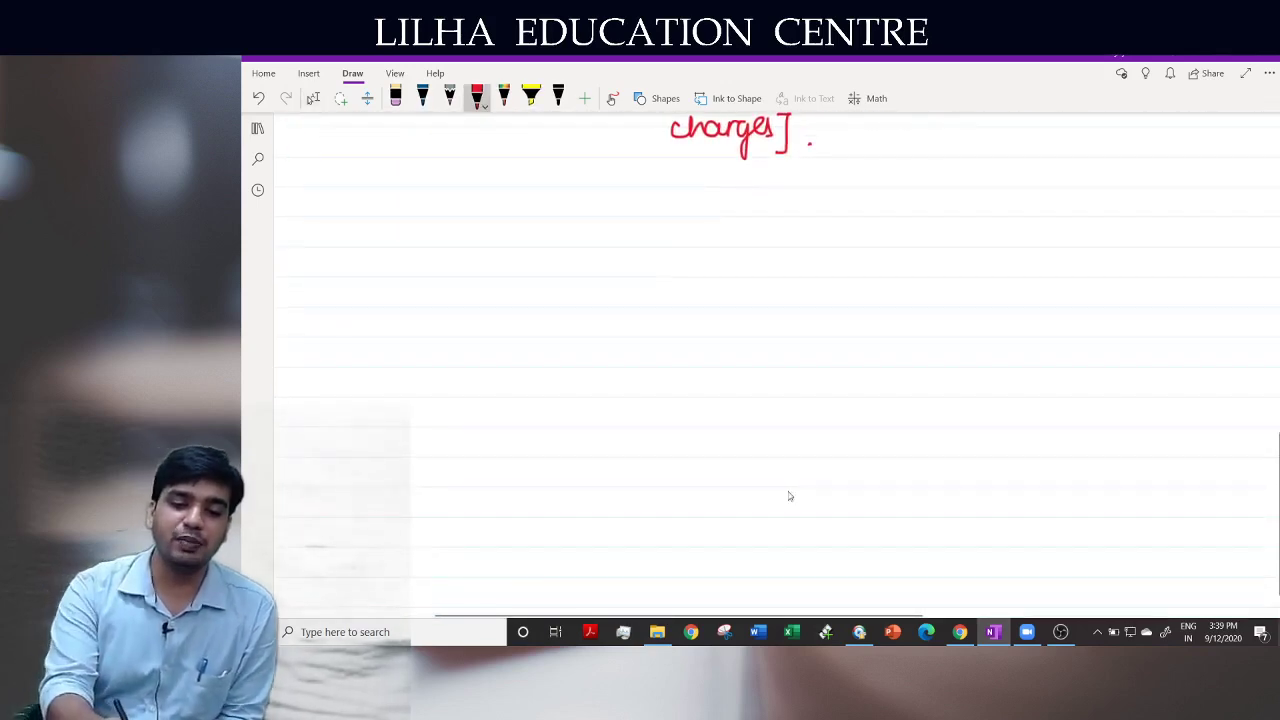
Handwrite 'Initial Reg.' with an arrow down to 'SSP details' and another arrow below it
drag(488, 226, 508, 219)
mouse_move(500, 220)
mouse_down()
mouse_move(499, 240)
mouse_move(534, 240)
mouse_up()
drag(530, 231, 640, 238)
drag(654, 226, 648, 274)
drag(670, 230, 671, 231)
mouse_move(563, 262)
mouse_down()
mouse_move(564, 292)
mouse_move(575, 286)
mouse_move(520, 337)
mouse_move(540, 336)
mouse_up()
mouse_move(561, 312)
mouse_down()
mouse_move(562, 338)
mouse_move(562, 326)
mouse_move(690, 332)
mouse_up()
mouse_move(584, 350)
mouse_down()
mouse_move(586, 390)
mouse_move(597, 377)
mouse_up()
drag(528, 400, 530, 430)
mouse_move(526, 398)
mouse_down()
mouse_move(572, 454)
mouse_move(632, 414)
mouse_move(646, 428)
mouse_up()
Write and circle 'Payment', then write 'SRN' beside it and box it
drag(646, 400, 648, 428)
mouse_move(636, 412)
mouse_down()
mouse_move(656, 412)
mouse_move(490, 440)
mouse_move(692, 400)
mouse_up()
mouse_move(768, 438)
mouse_down()
mouse_move(758, 460)
mouse_move(797, 464)
mouse_move(824, 434)
mouse_up()
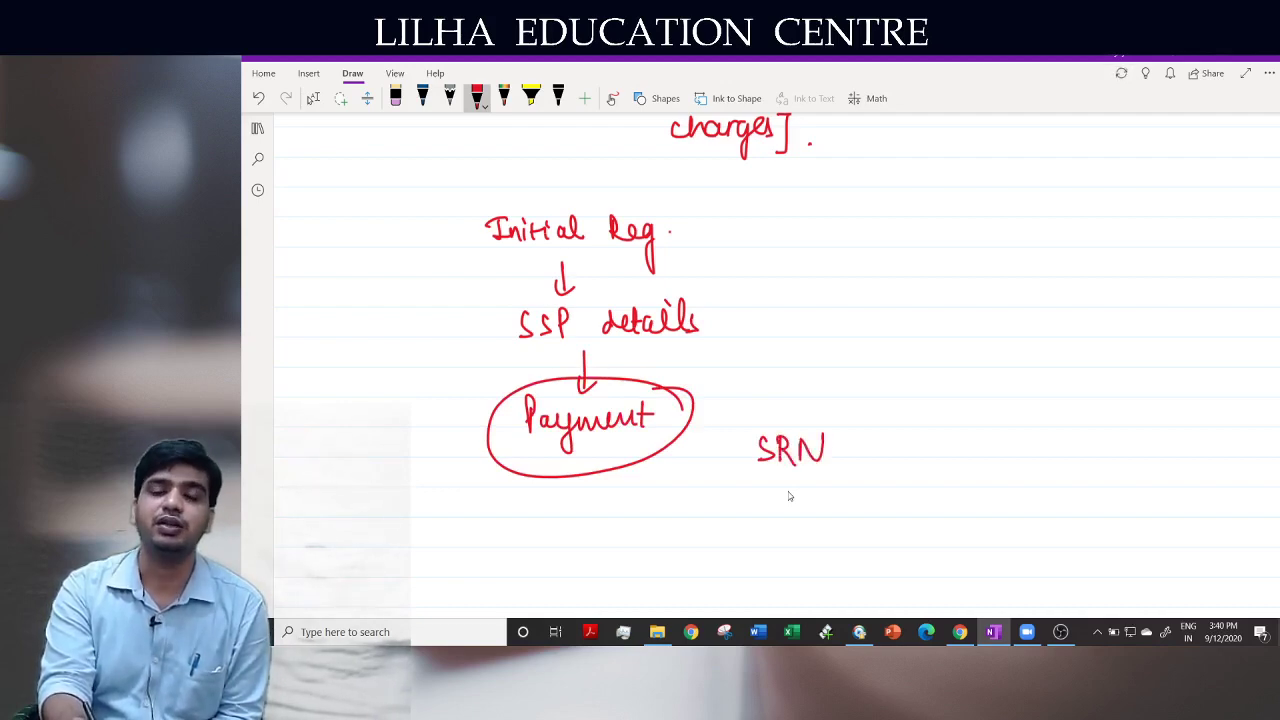
mouse_move(744, 480)
mouse_down()
mouse_move(864, 478)
mouse_move(860, 396)
mouse_up()
mouse_move(860, 396)
mouse_down()
mouse_move(734, 410)
mouse_move(760, 496)
mouse_up()
click(898, 458)
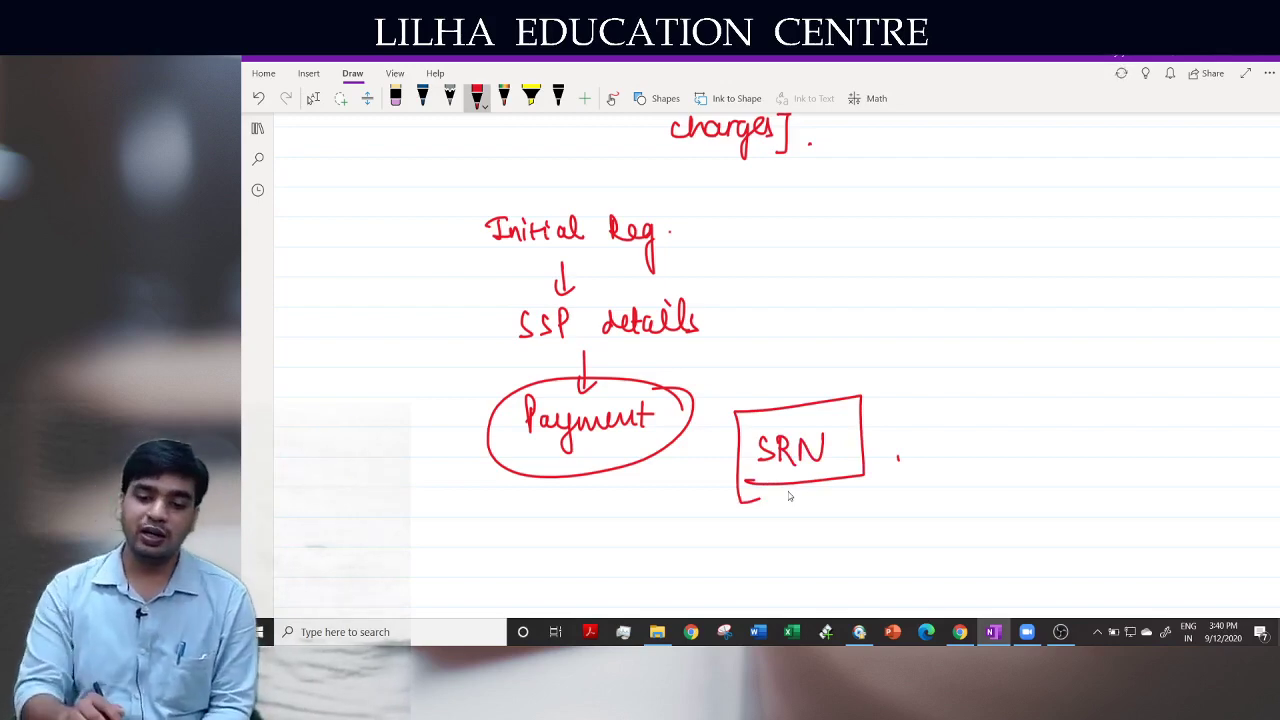
drag(843, 410, 903, 381)
drag(862, 414, 935, 385)
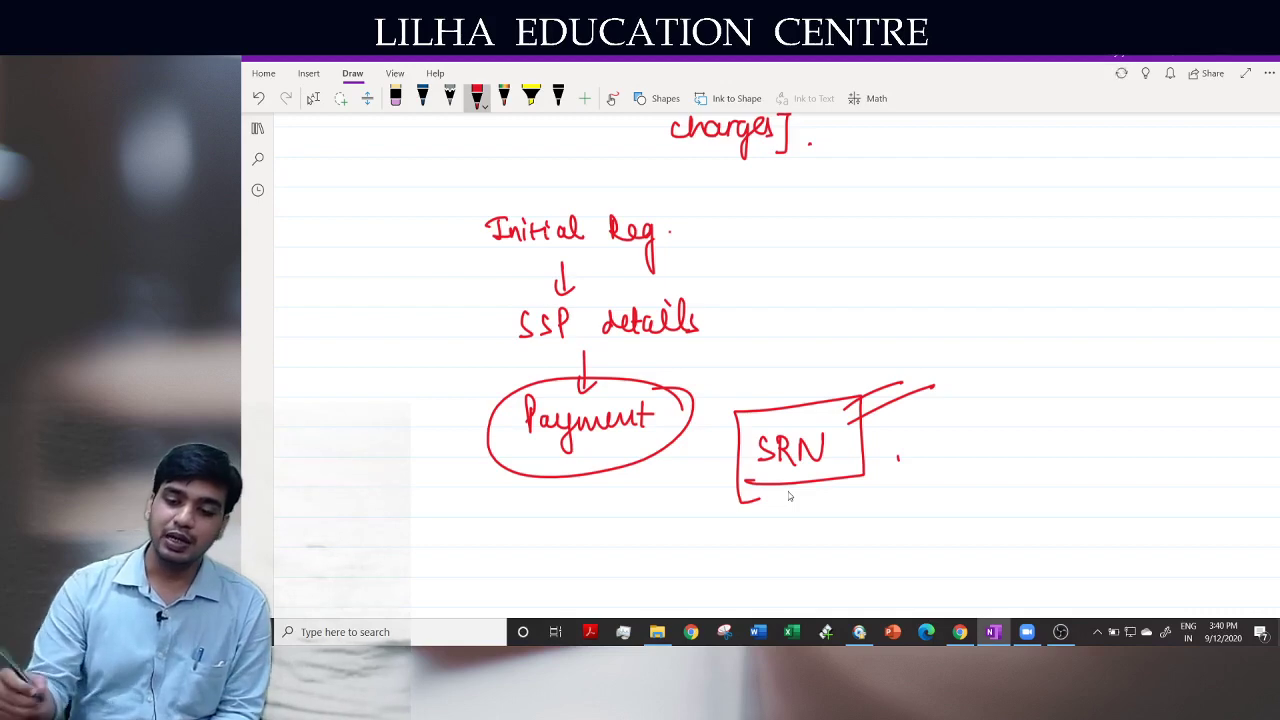
scroll(791, 498, down, 5)
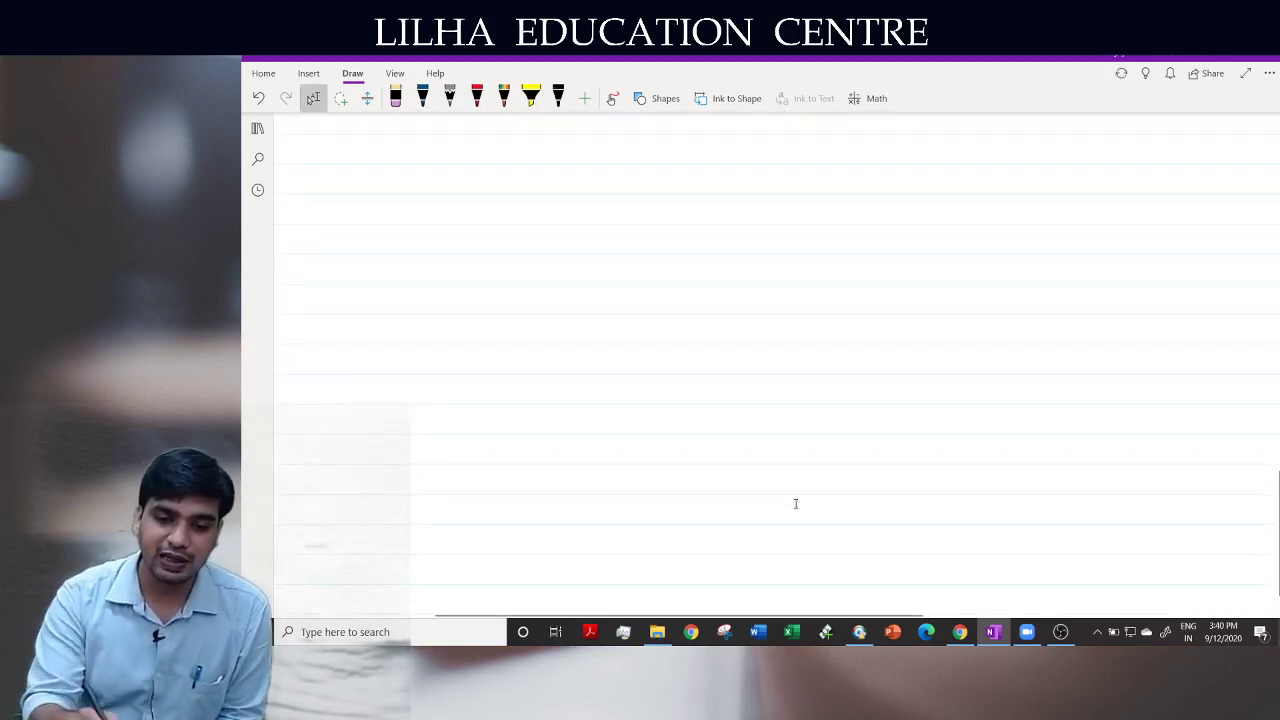
Write and box 'May 2021' with an arrow to a circled 'Dec 2020'
mouse_move(511, 224)
mouse_down()
mouse_move(511, 247)
mouse_move(550, 234)
mouse_move(561, 247)
mouse_move(567, 304)
mouse_up()
mouse_move(592, 228)
mouse_down()
mouse_move(612, 249)
mouse_move(627, 230)
mouse_up()
drag(636, 227, 657, 246)
drag(662, 220, 664, 254)
mouse_move(474, 284)
mouse_down()
mouse_move(712, 177)
mouse_move(508, 250)
mouse_move(500, 280)
mouse_up()
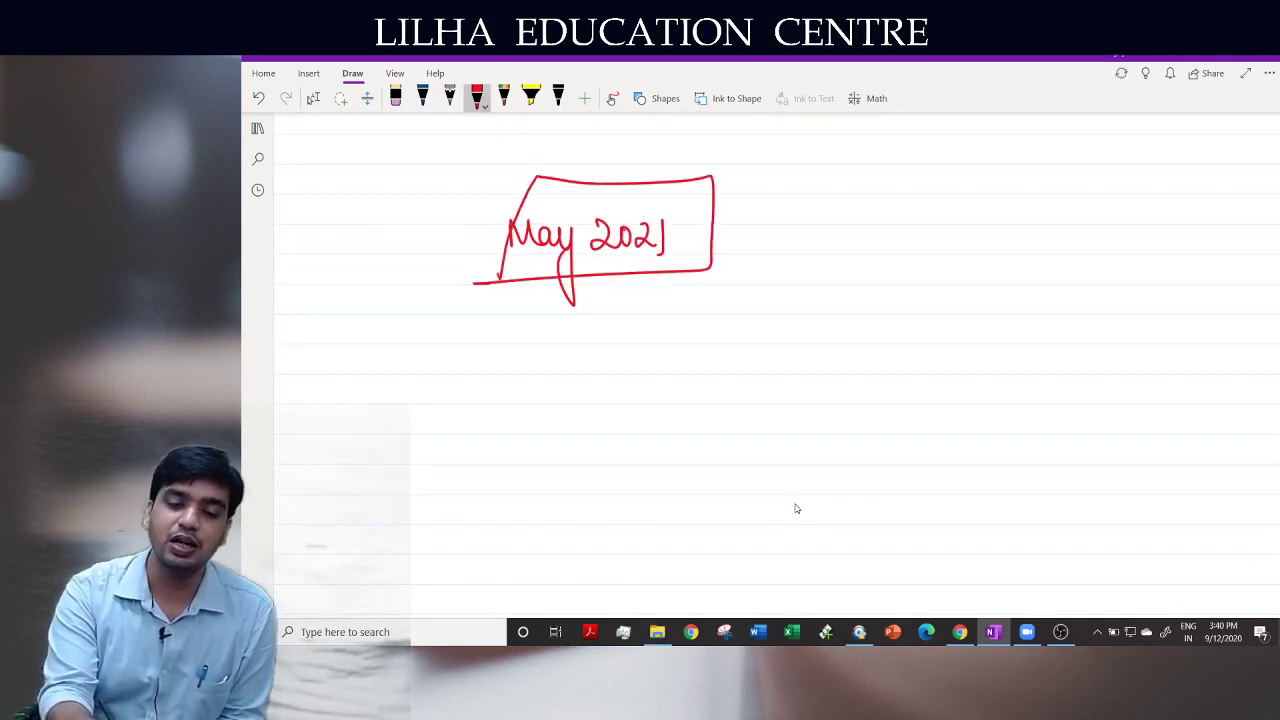
drag(706, 221, 760, 215)
mouse_move(745, 204)
mouse_down()
mouse_move(761, 215)
mouse_move(747, 230)
mouse_up()
drag(796, 194, 798, 228)
mouse_move(826, 212)
mouse_down()
mouse_move(836, 204)
mouse_move(840, 225)
mouse_up()
mouse_move(865, 204)
mouse_down()
mouse_move(860, 226)
mouse_move(900, 228)
mouse_move(913, 201)
mouse_move(946, 226)
mouse_move(961, 203)
mouse_up()
mouse_move(975, 178)
mouse_down()
mouse_move(788, 242)
mouse_move(930, 160)
mouse_up()
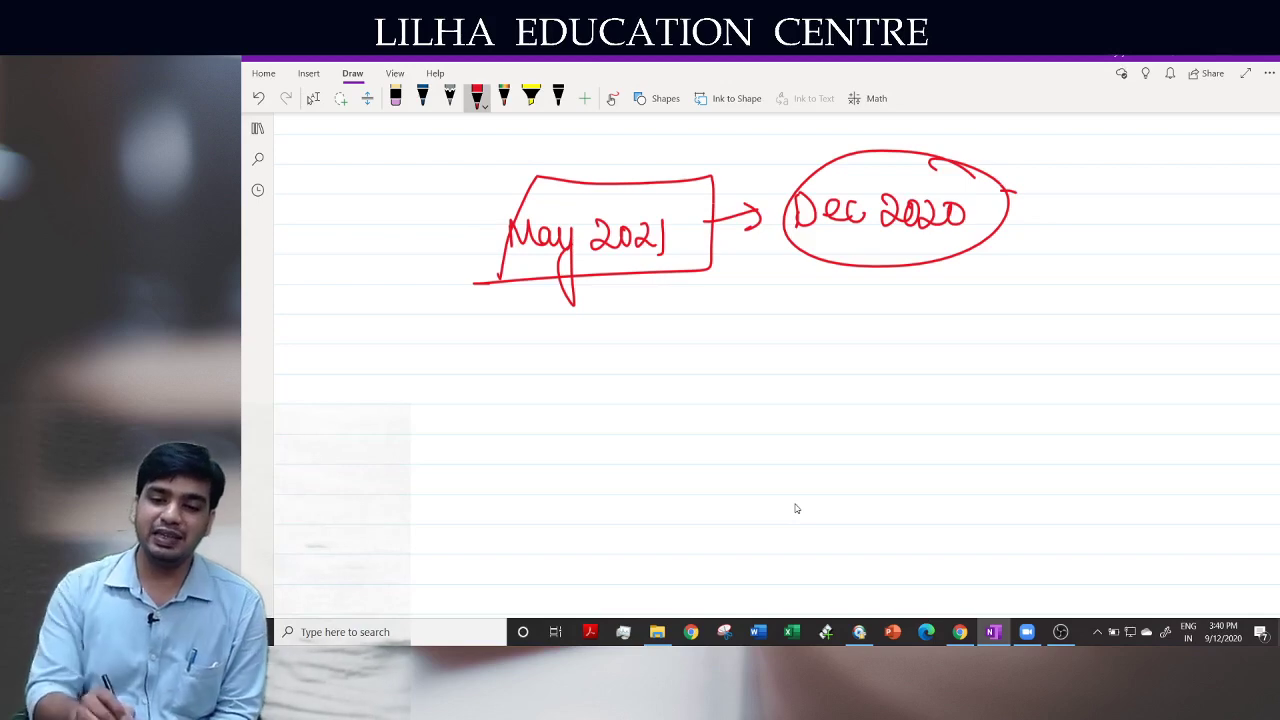
Write 'ICAI' beside the Dec 2020 circle and box it
drag(1002, 167, 1010, 190)
drag(1004, 192, 1046, 190)
mouse_move(1058, 162)
mouse_down()
mouse_move(1050, 190)
mouse_move(1070, 192)
mouse_up()
mouse_move(1078, 166)
mouse_down()
mouse_move(1096, 162)
mouse_move(1084, 196)
mouse_up()
drag(1080, 196, 1104, 192)
mouse_move(990, 212)
mouse_down()
mouse_move(1126, 208)
mouse_move(996, 132)
mouse_move(988, 234)
mouse_up()
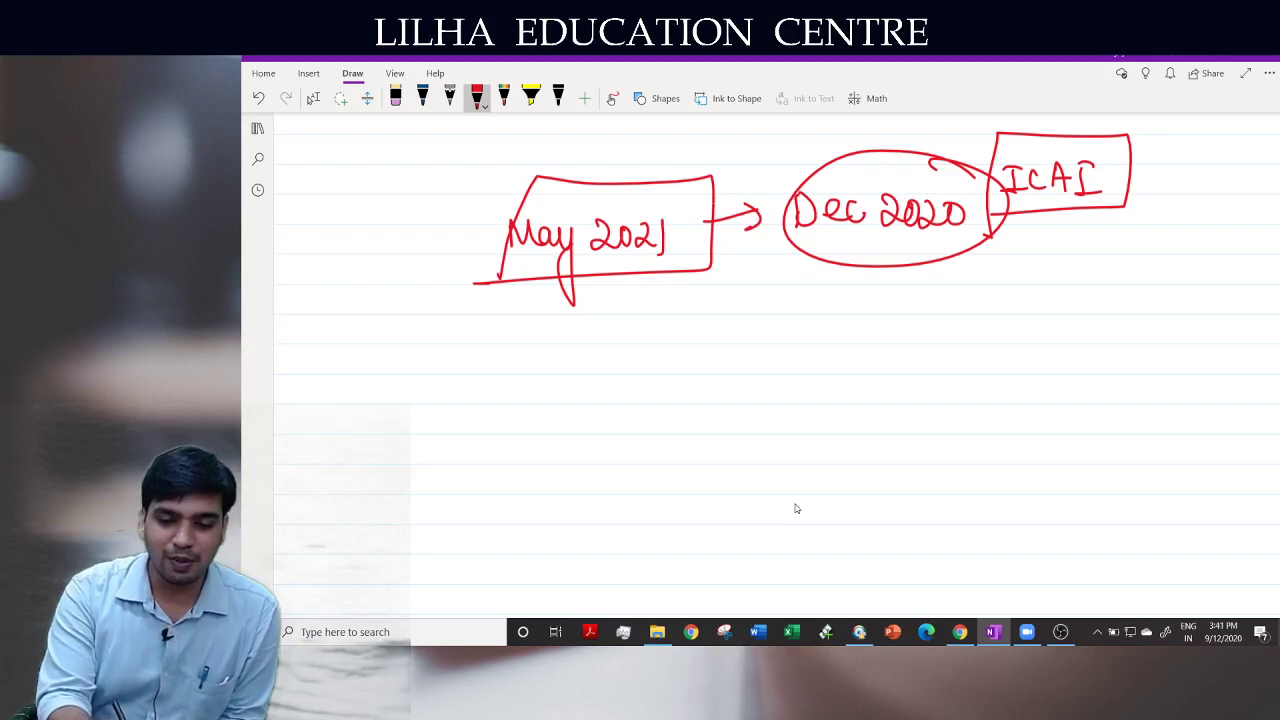
Write '30th Sept → Scholarship 30%' below and underline it
mouse_move(507, 344)
mouse_down()
mouse_move(506, 370)
mouse_move(535, 346)
mouse_move(600, 372)
mouse_up()
drag(618, 362, 642, 374)
mouse_move(638, 352)
mouse_down()
mouse_move(640, 396)
mouse_move(656, 372)
mouse_up()
mouse_move(648, 356)
mouse_down()
mouse_move(746, 357)
mouse_move(733, 375)
mouse_up()
drag(822, 344, 810, 370)
mouse_move(848, 354)
mouse_down()
mouse_move(840, 370)
mouse_move(875, 370)
mouse_move(882, 356)
mouse_up()
mouse_move(896, 340)
mouse_down()
mouse_move(894, 372)
mouse_move(944, 350)
mouse_move(940, 386)
mouse_up()
drag(942, 350, 978, 368)
drag(978, 358, 1000, 366)
drag(1010, 350, 1012, 384)
mouse_move(1012, 352)
mouse_down()
mouse_move(1022, 370)
mouse_move(1054, 368)
mouse_move(1076, 348)
mouse_up()
drag(1102, 340, 1090, 370)
drag(1130, 369, 1130, 371)
drag(760, 414, 1194, 394)
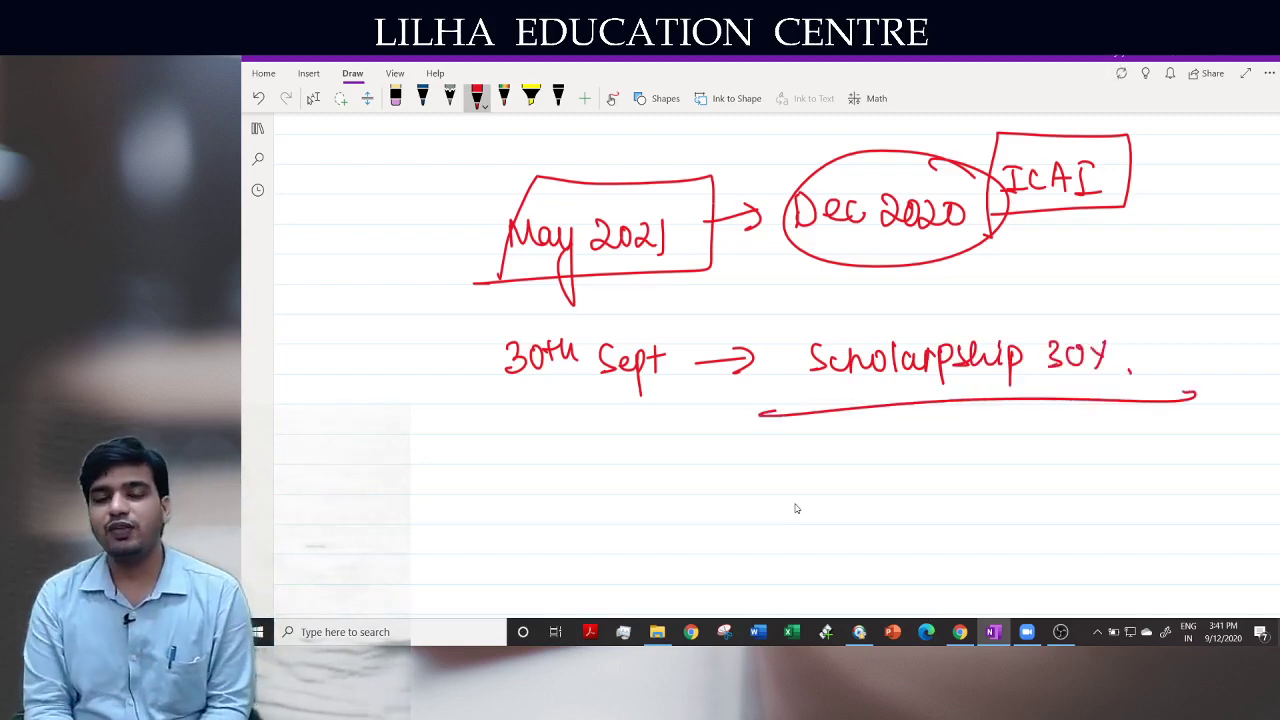
Handwrite the date 5th Oct in red below 30th Sept
mouse_move(562, 466)
mouse_down()
mouse_move(566, 490)
mouse_move(586, 457)
mouse_up()
mouse_move(593, 450)
mouse_down()
mouse_move(594, 476)
mouse_move(604, 460)
mouse_up()
mouse_move(608, 450)
mouse_down()
mouse_move(640, 474)
mouse_move(650, 456)
mouse_up()
drag(686, 468, 690, 488)
drag(690, 472, 712, 466)
Write 25th with an arrow toward 30th Sept, then cross out 25th
drag(499, 320, 461, 393)
drag(378, 349, 405, 375)
drag(429, 332, 429, 356)
mouse_move(422, 340)
mouse_down()
mouse_move(440, 338)
mouse_move(451, 358)
mouse_move(500, 326)
mouse_move(504, 346)
mouse_move(364, 394)
mouse_up()
drag(366, 330, 452, 384)
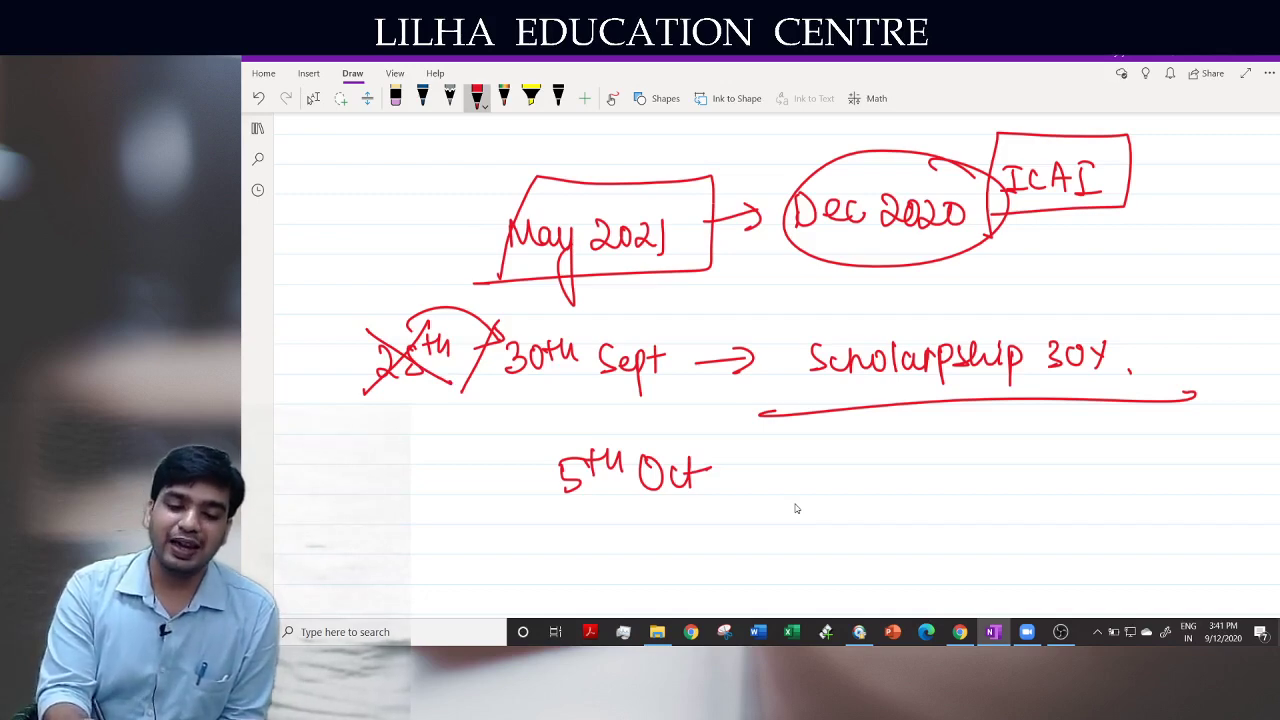
Circle 5th Oct and add an equals sign after it
drag(532, 508, 587, 512)
drag(745, 420, 610, 518)
drag(678, 496, 682, 499)
drag(746, 462, 805, 450)
drag(758, 470, 818, 452)
Write 'CA - Foundation' beside the circled 5th Oct
drag(935, 440, 932, 478)
mouse_move(948, 477)
mouse_down()
mouse_move(956, 446)
mouse_move(964, 478)
mouse_up()
drag(952, 464, 1006, 463)
mouse_move(1020, 478)
mouse_down()
mouse_move(1034, 442)
mouse_move(1040, 461)
mouse_up()
drag(1050, 458, 1100, 472)
mouse_move(1114, 458)
mouse_down()
mouse_move(1106, 472)
mouse_move(1118, 474)
mouse_up()
mouse_move(1138, 454)
mouse_down()
mouse_move(1132, 470)
mouse_move(1156, 470)
mouse_up()
mouse_move(1150, 452)
mouse_down()
mouse_move(1176, 450)
mouse_move(1168, 468)
mouse_up()
mouse_move(1186, 450)
mouse_down()
mouse_move(1188, 468)
mouse_move(1202, 466)
mouse_up()
drag(1208, 474, 1228, 448)
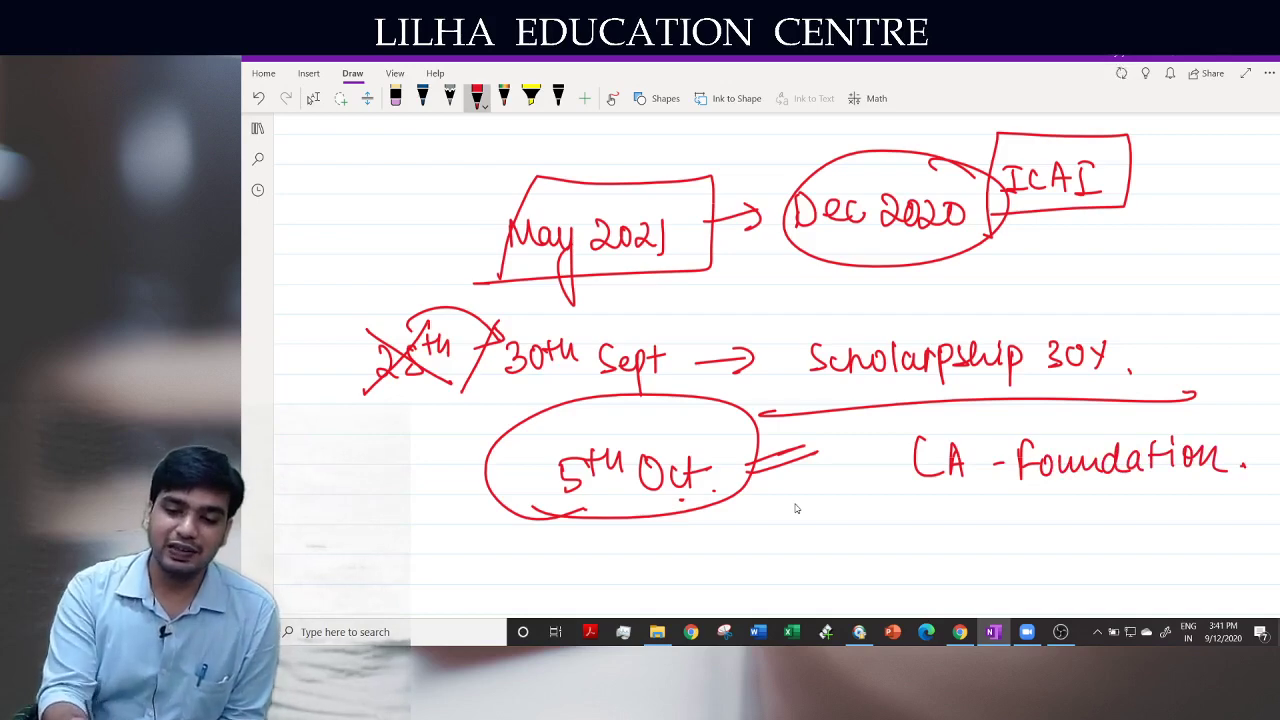
Draw an arrow from ICAI to fee 9200, strike out 9600 and tick 9200
mouse_move(1124, 186)
mouse_down()
mouse_move(1152, 186)
mouse_move(1140, 205)
mouse_up()
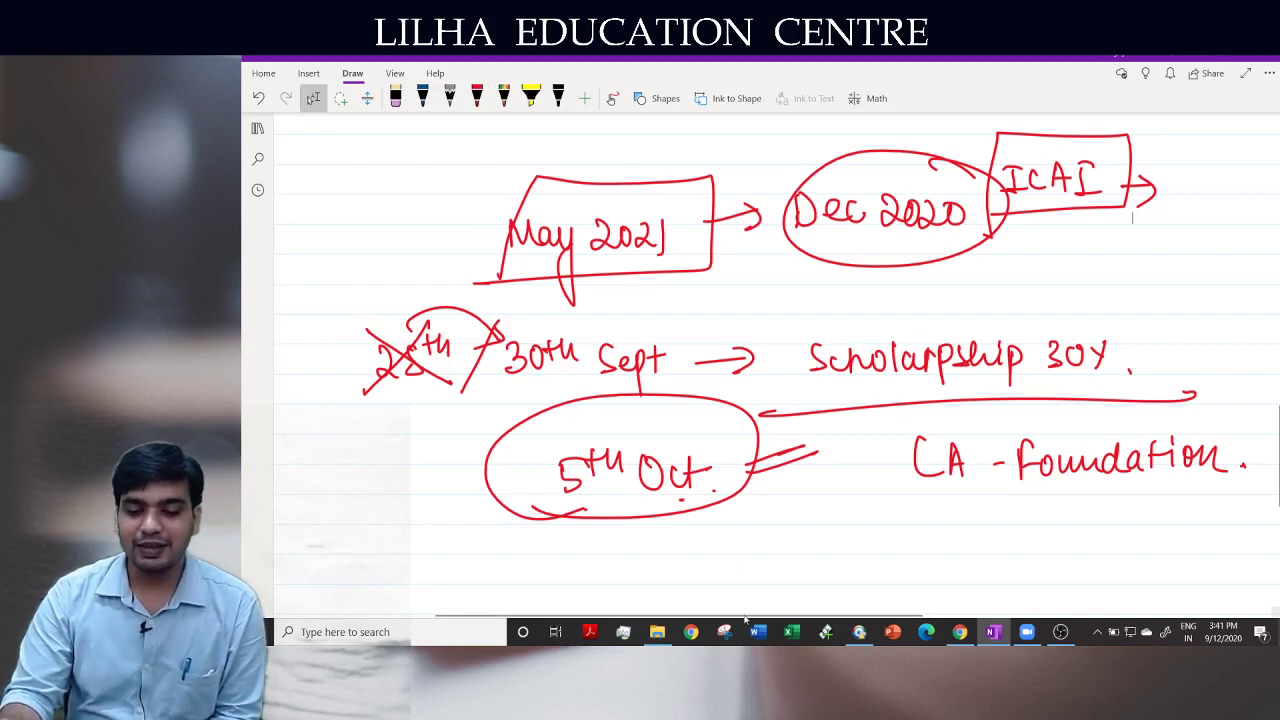
drag(748, 616, 802, 617)
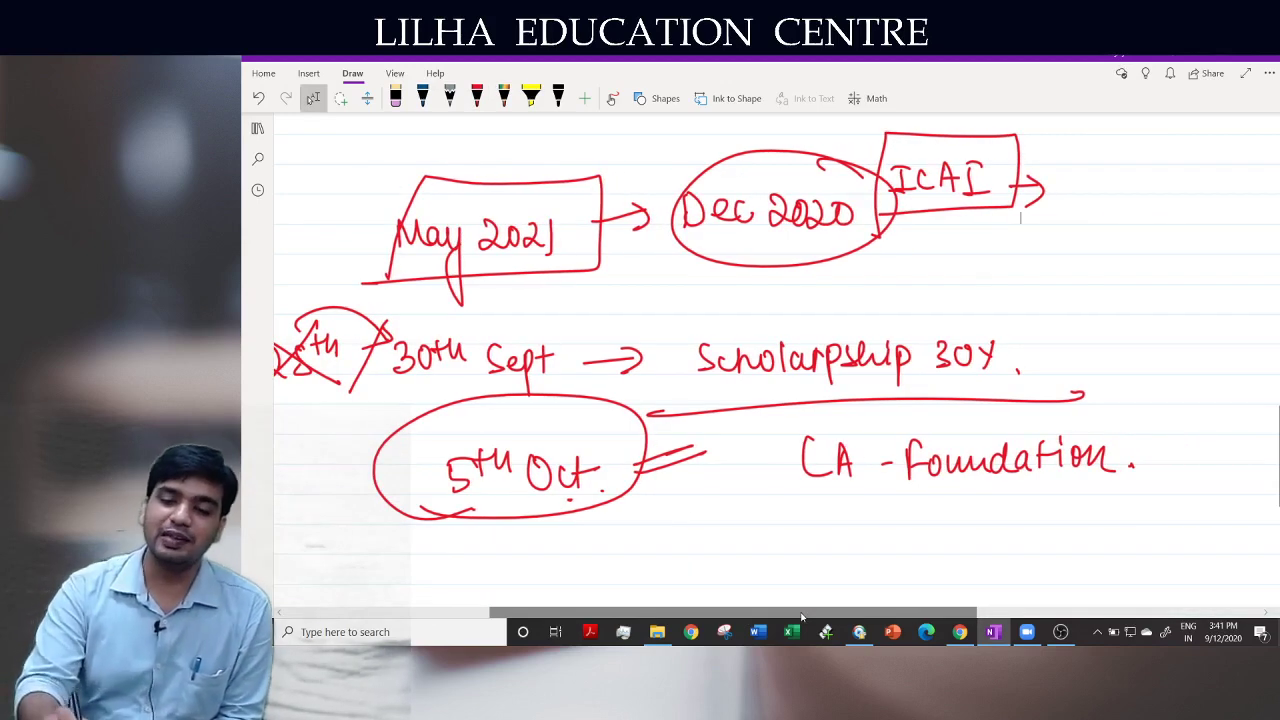
drag(1081, 169, 1071, 202)
mouse_move(1089, 170)
mouse_down()
mouse_move(1114, 199)
mouse_move(1127, 173)
mouse_up()
mouse_move(1146, 172)
mouse_down()
mouse_move(1140, 200)
mouse_move(1147, 173)
mouse_up()
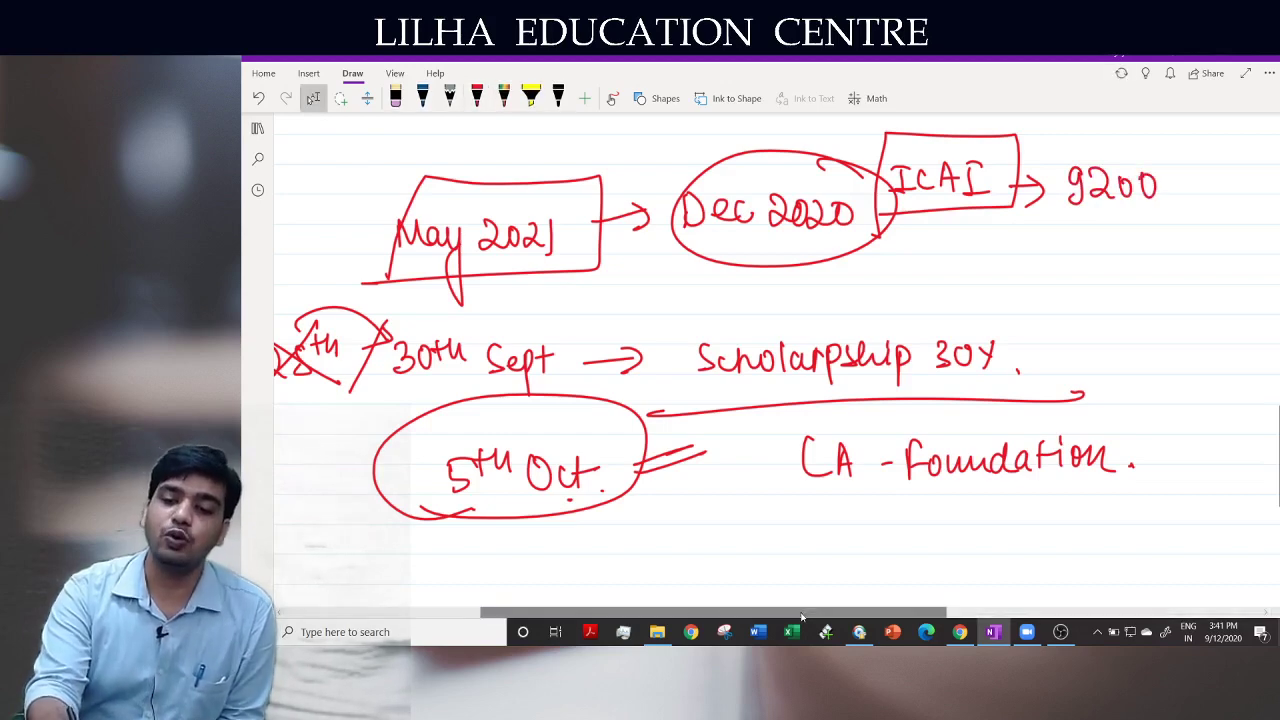
mouse_move(1072, 124)
mouse_down()
mouse_move(1062, 145)
mouse_move(1111, 126)
mouse_up()
mouse_move(1132, 124)
mouse_down()
mouse_move(1126, 140)
mouse_move(1132, 124)
mouse_up()
mouse_move(1066, 148)
mouse_down()
mouse_move(1128, 116)
mouse_move(1137, 150)
mouse_up()
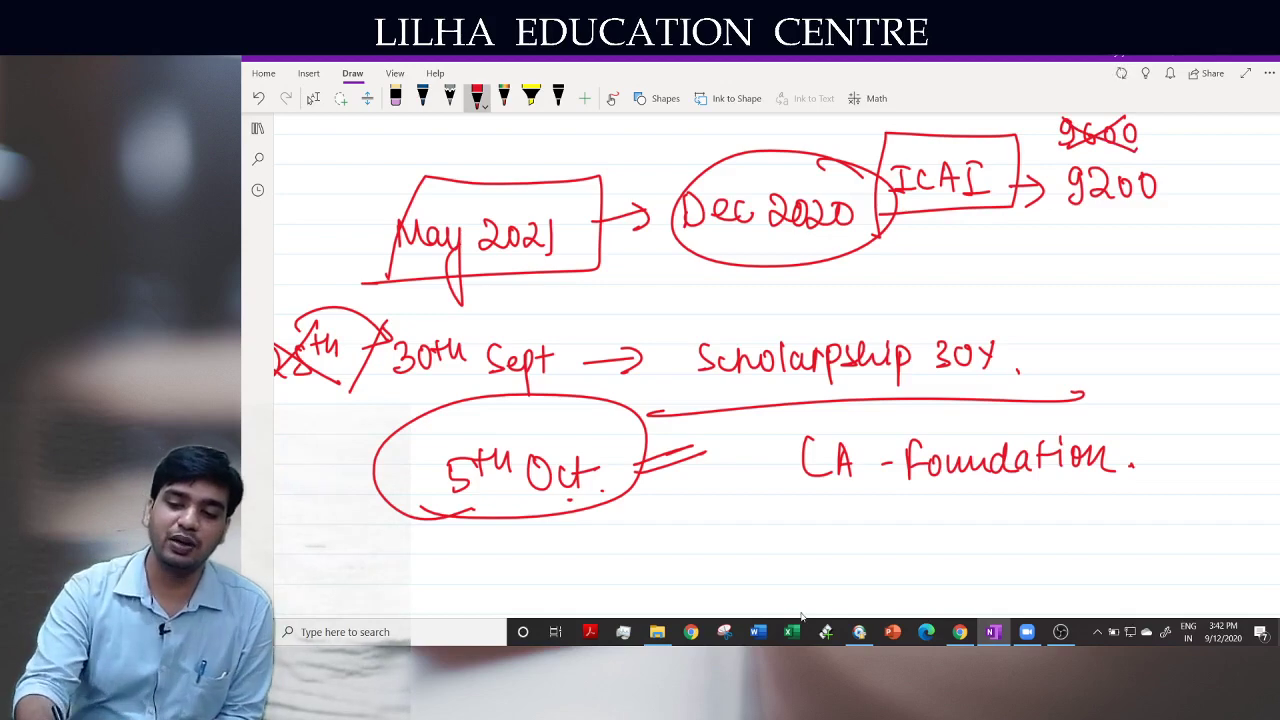
drag(1164, 183, 1207, 160)
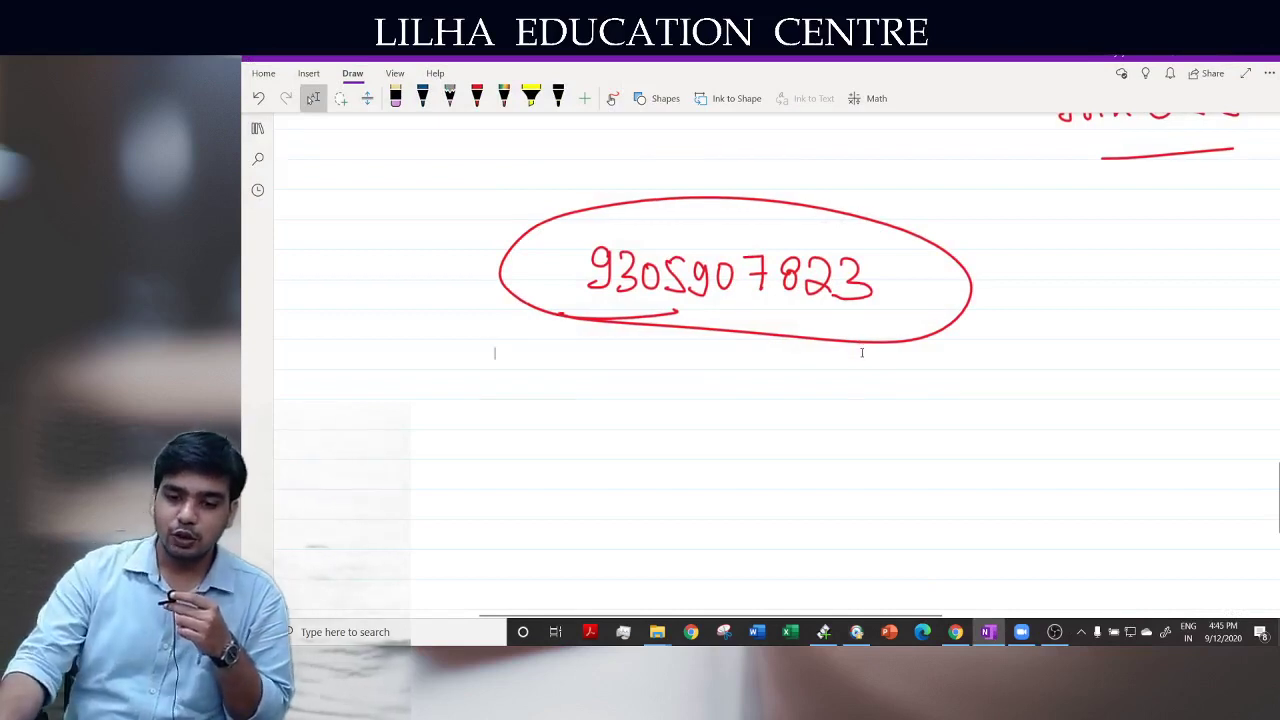
Scroll down and handwrite the contact phone number in red
scroll(861, 345, down, 5)
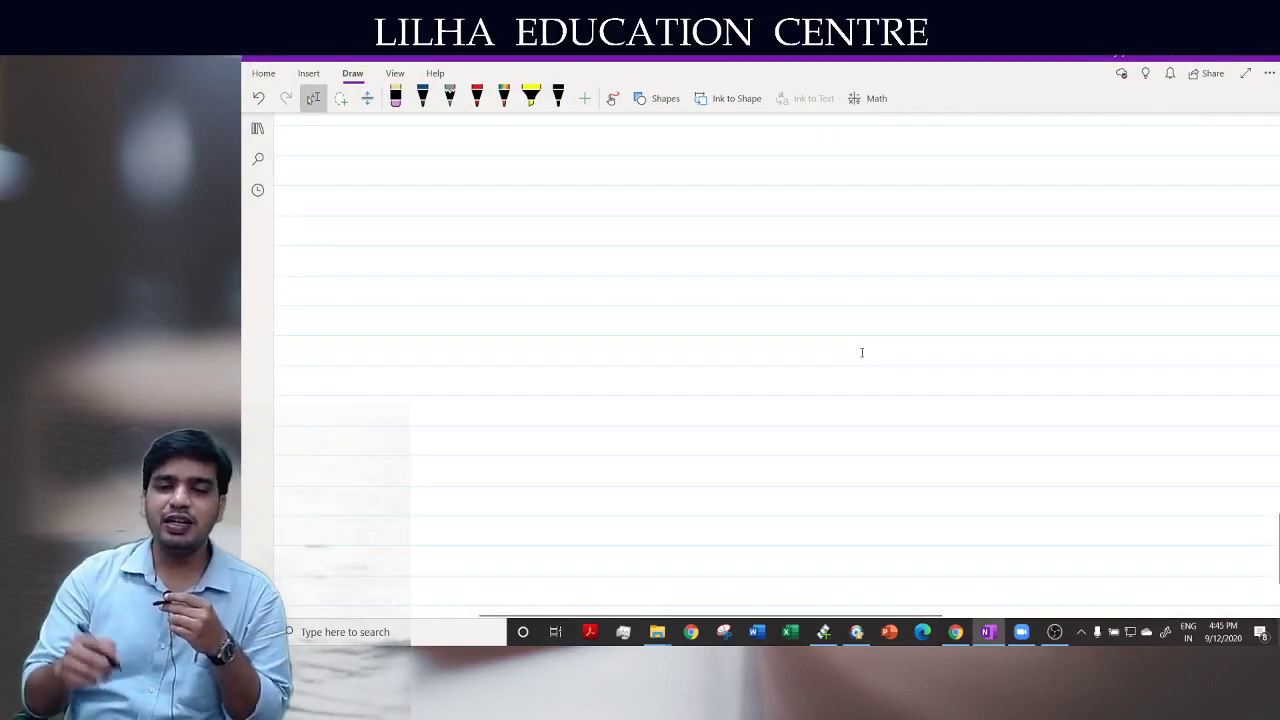
mouse_move(618, 232)
mouse_down()
mouse_move(621, 260)
mouse_move(605, 263)
mouse_move(640, 250)
mouse_move(632, 263)
mouse_up()
mouse_move(661, 245)
mouse_down()
mouse_move(706, 272)
mouse_move(734, 243)
mouse_move(764, 278)
mouse_up()
mouse_move(790, 236)
mouse_down()
mouse_move(780, 262)
mouse_move(860, 262)
mouse_move(840, 274)
mouse_up()
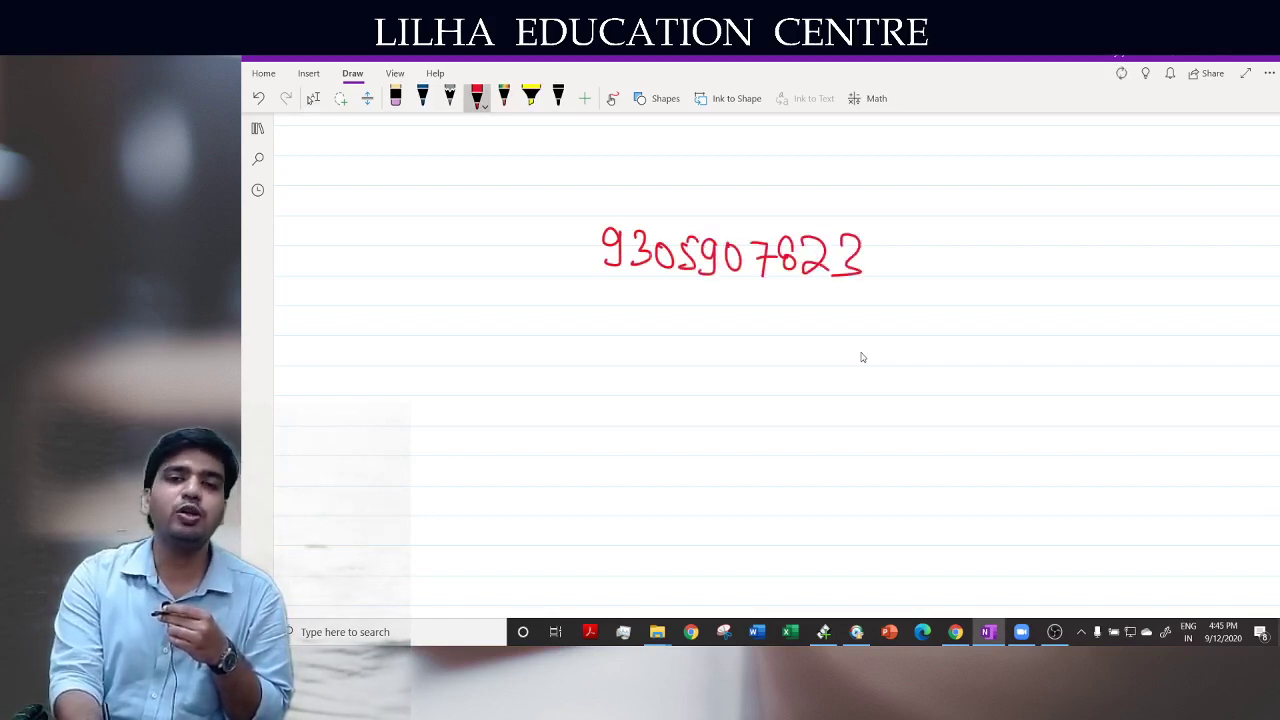
Box the phone number, add an arrow pointing at it, and switch to OBS Studio
mouse_move(558, 296)
mouse_down()
mouse_move(664, 294)
mouse_move(895, 192)
mouse_move(576, 216)
mouse_move(577, 314)
mouse_up()
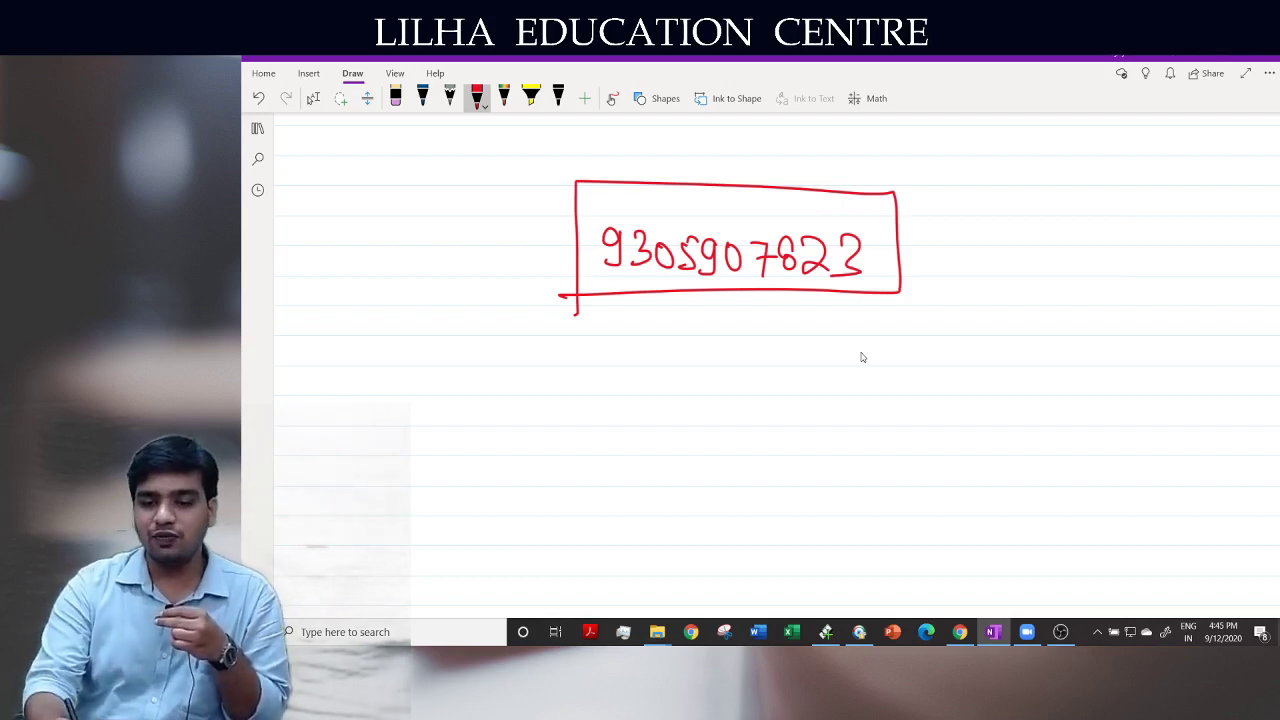
mouse_move(886, 230)
mouse_down()
mouse_move(933, 206)
mouse_move(898, 232)
mouse_up()
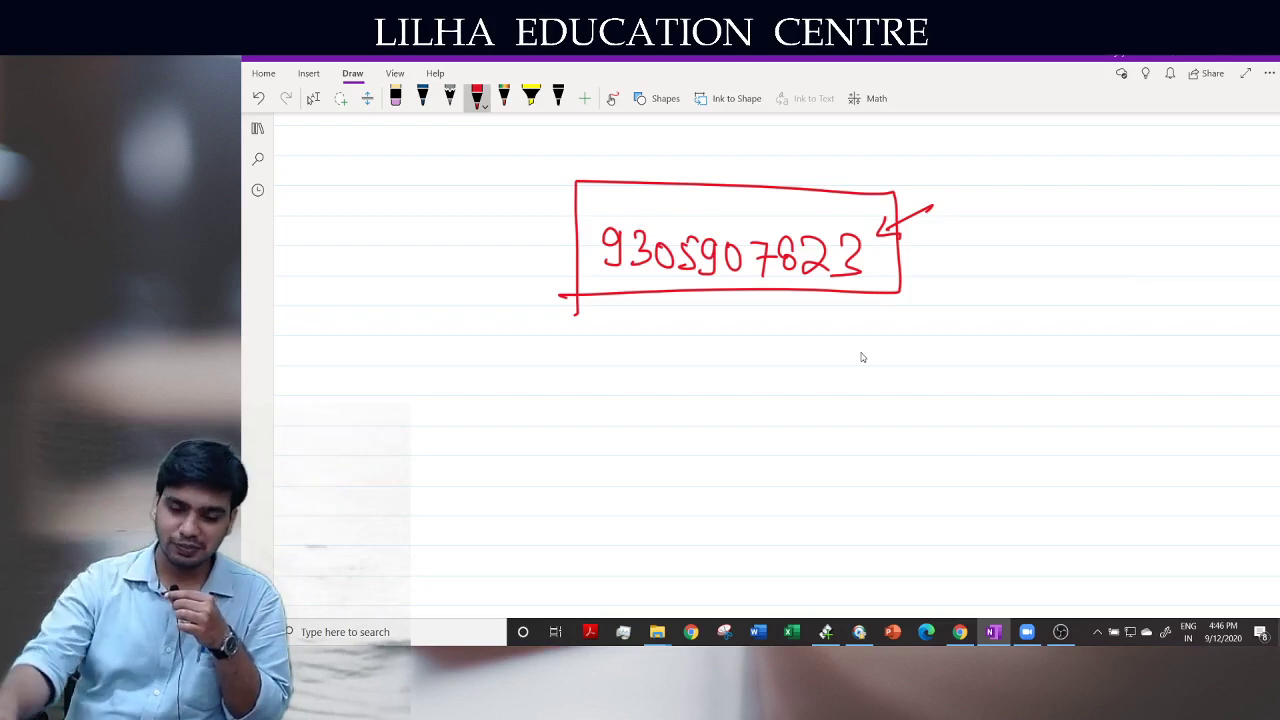
click(1060, 631)
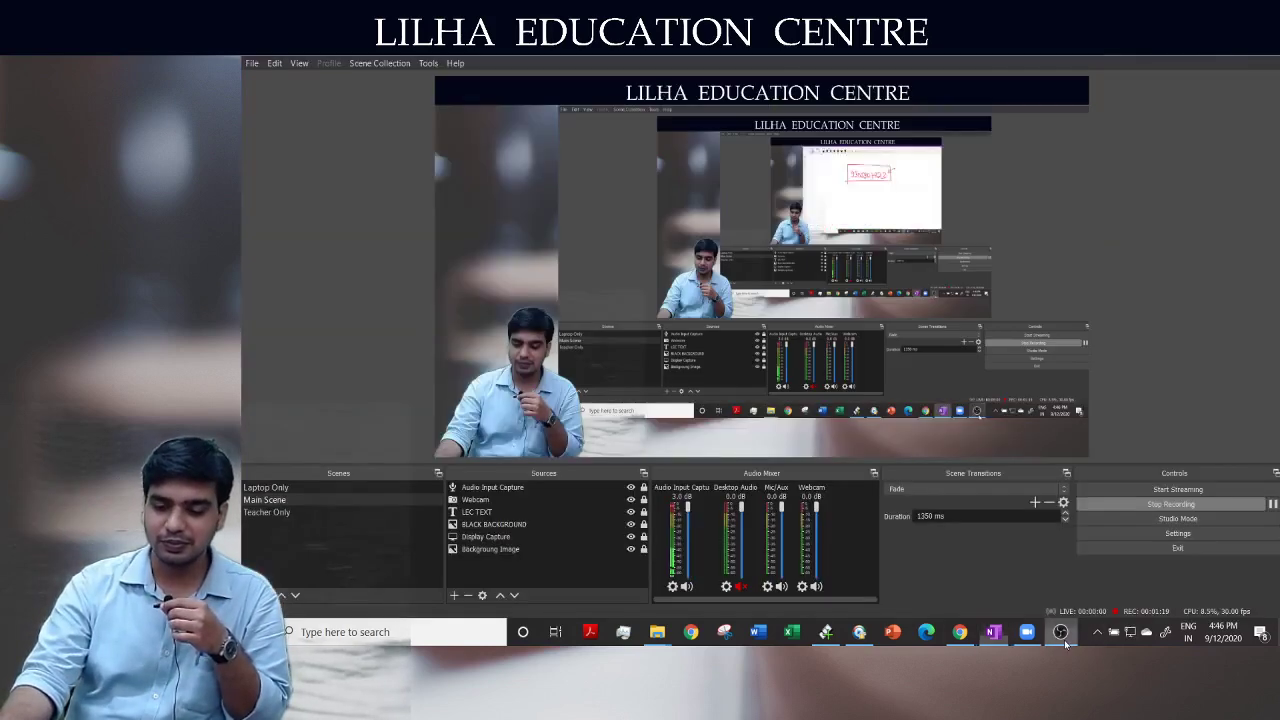